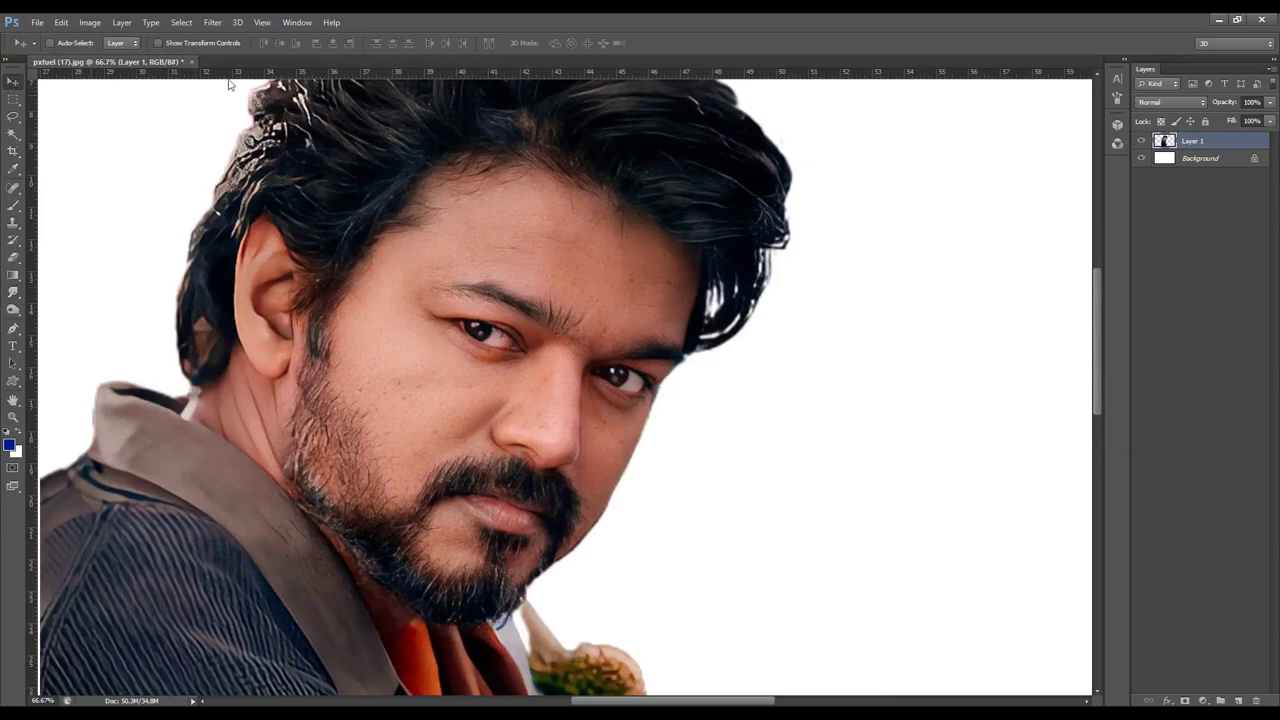
# Sharpen the portrait layer with Unsharp Mask, then zoom to 100% with the Smudge tool.
pyautogui.click(213, 22)
pyautogui.moveTo(226, 220)
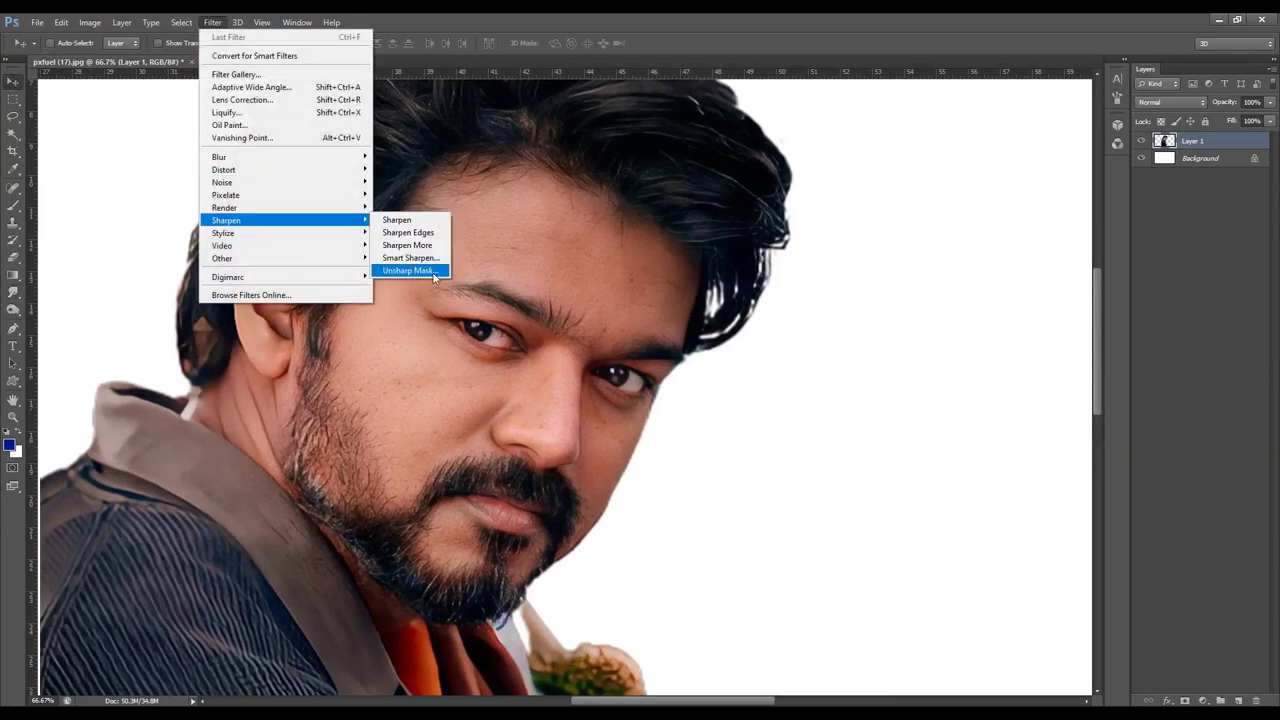
pyautogui.click(410, 271)
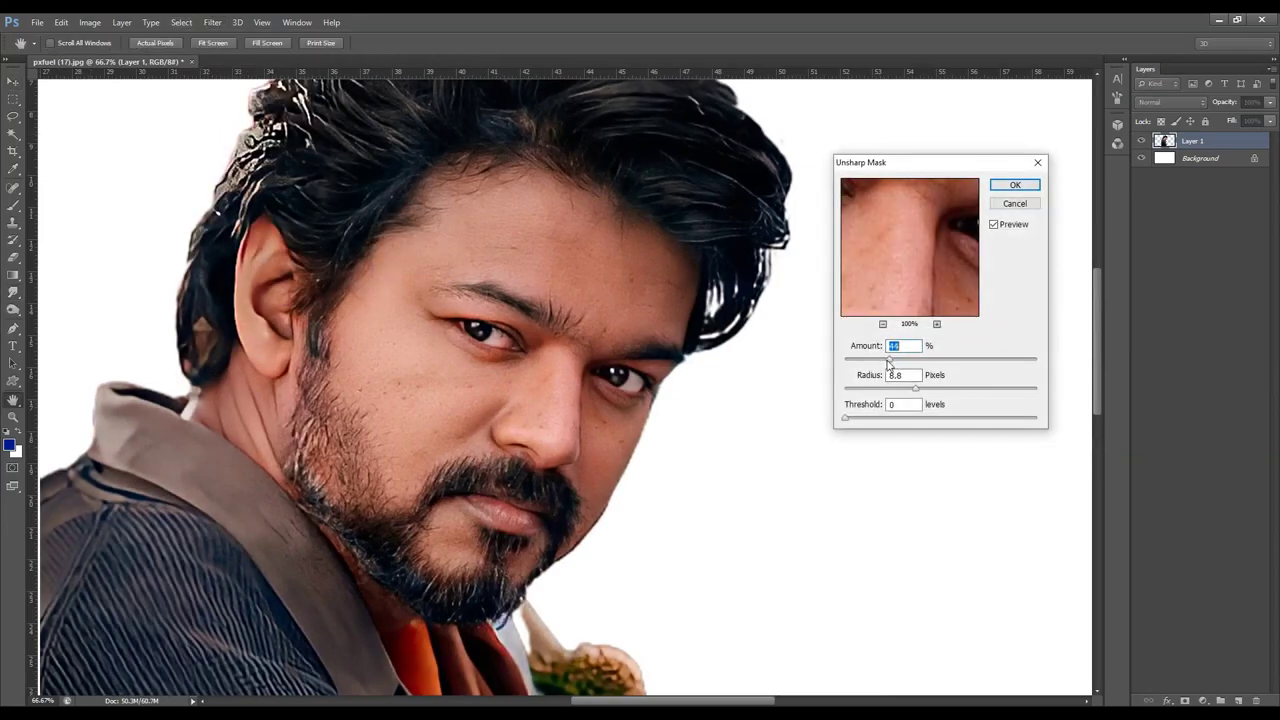
pyautogui.click(1014, 185)
pyautogui.click(13, 291)
pyautogui.hotkey('ctrl', '+')
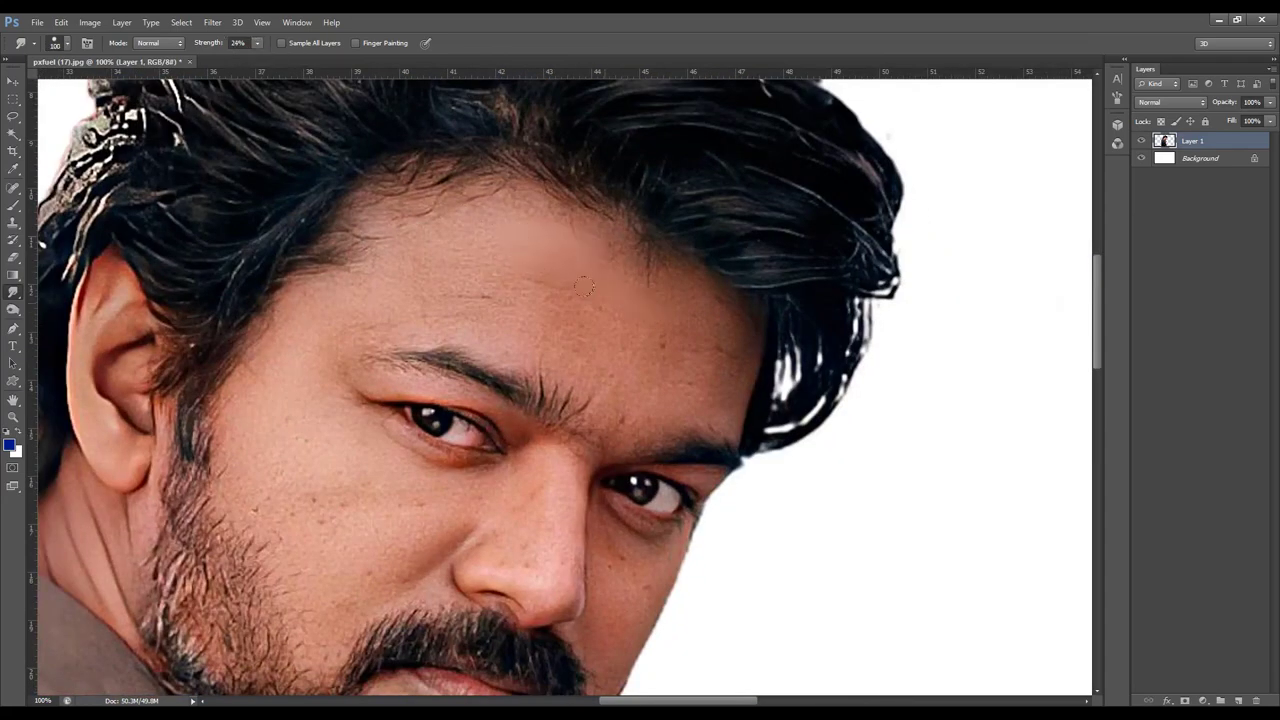
# Smudge the forehead skin along the hairline at 24% strength, enlarging the brush to 125.
pyautogui.moveTo(430, 212); pyautogui.dragTo(448, 176)
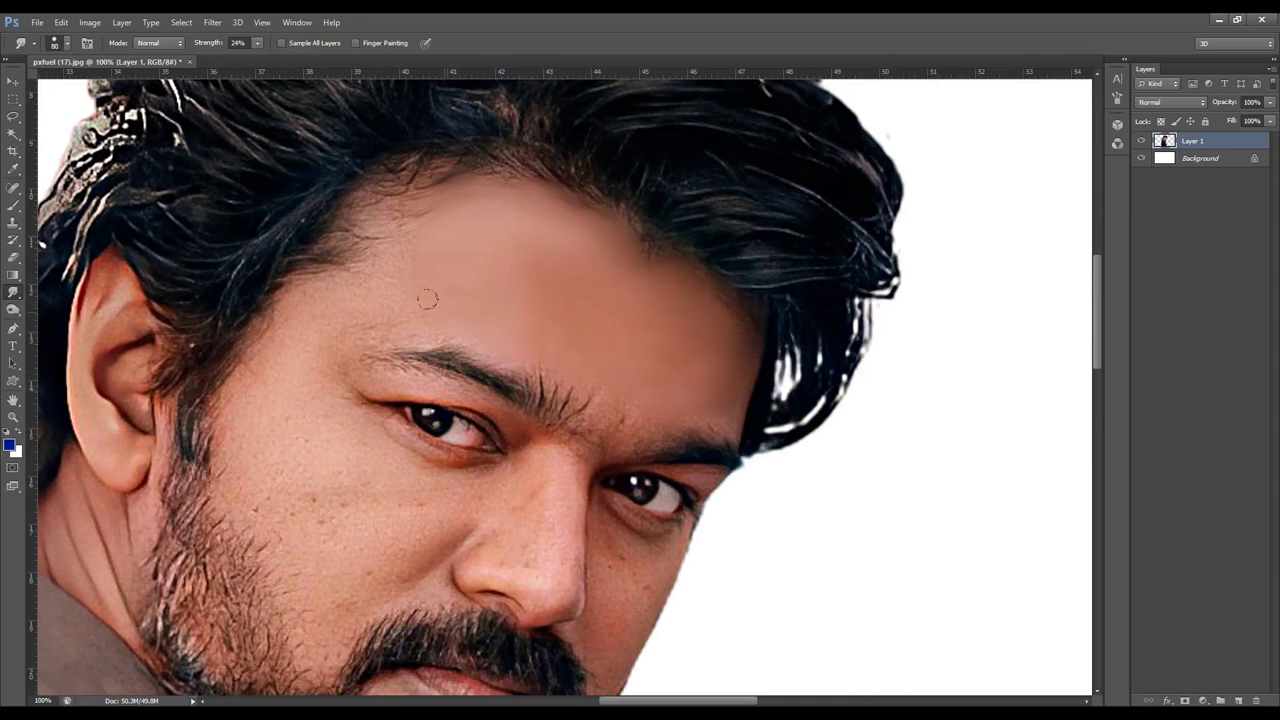
pyautogui.moveTo(420, 205); pyautogui.dragTo(372, 178)
pyautogui.press(']')
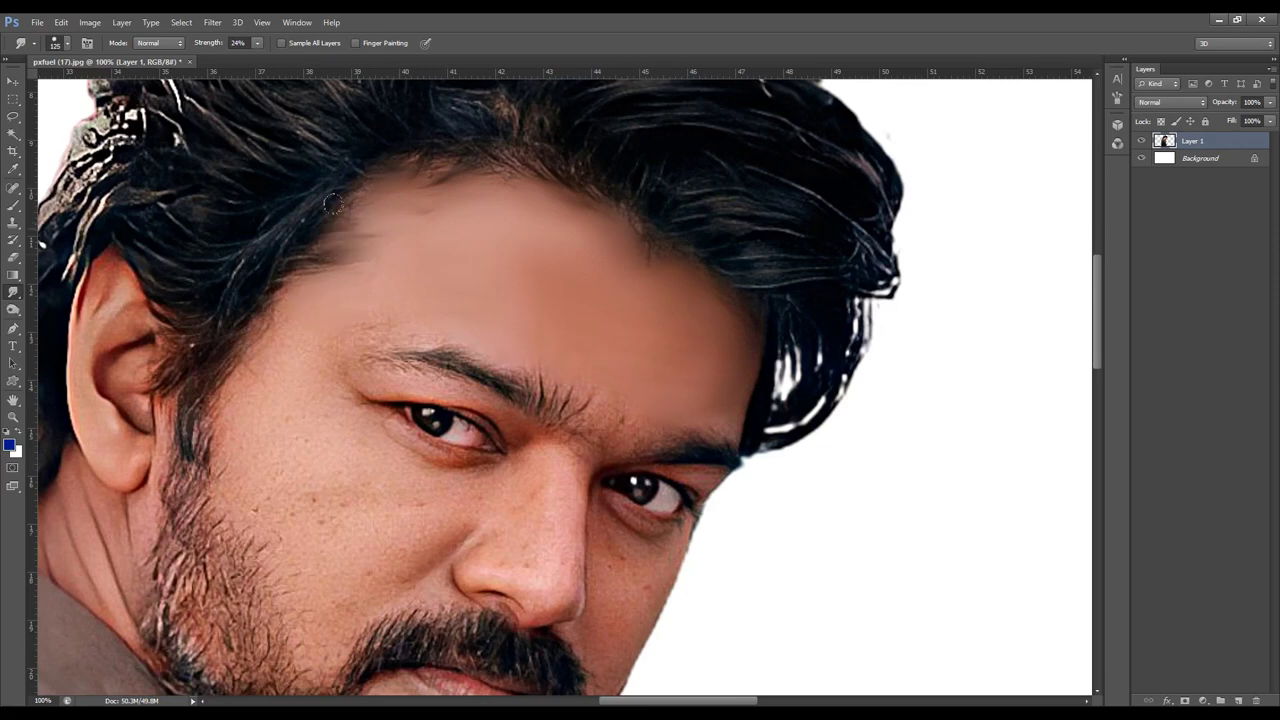
pyautogui.scroll(-2, 522, 239)
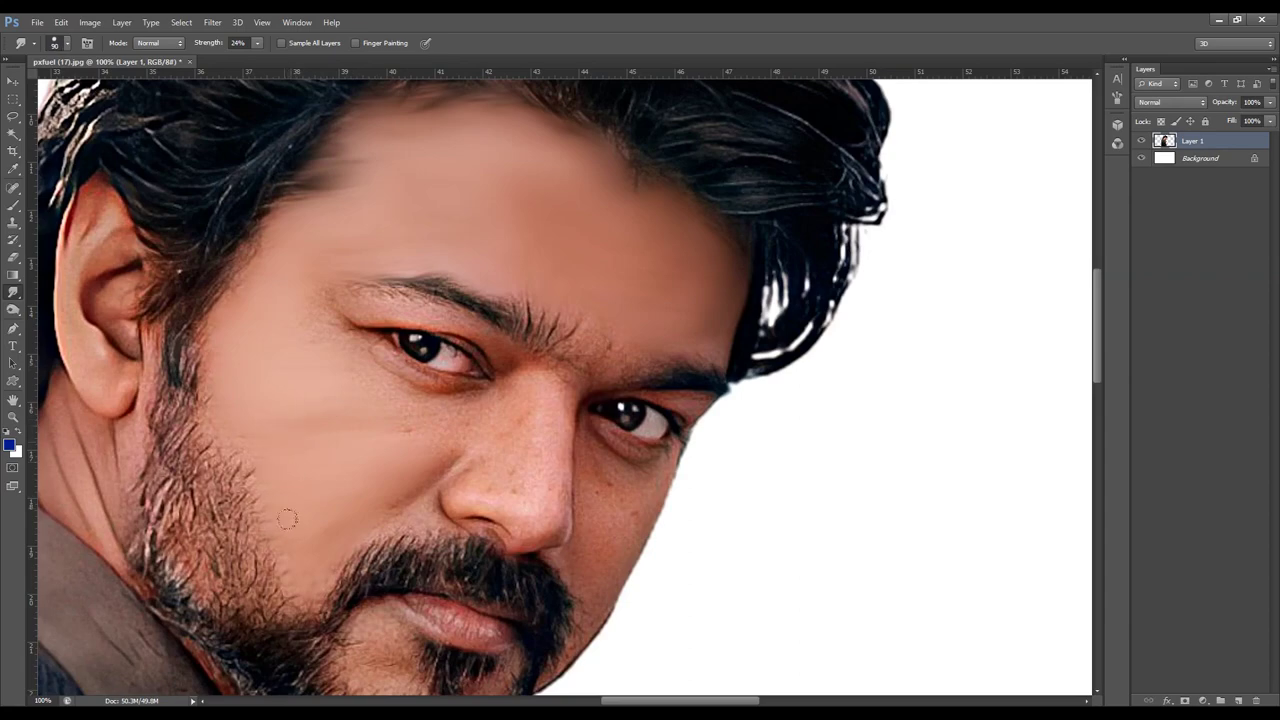
pyautogui.scroll(2, 287, 518)
# Smudge the skin around the nose, right eye and left cheek smooth.
pyautogui.scroll(2, 367, 476)
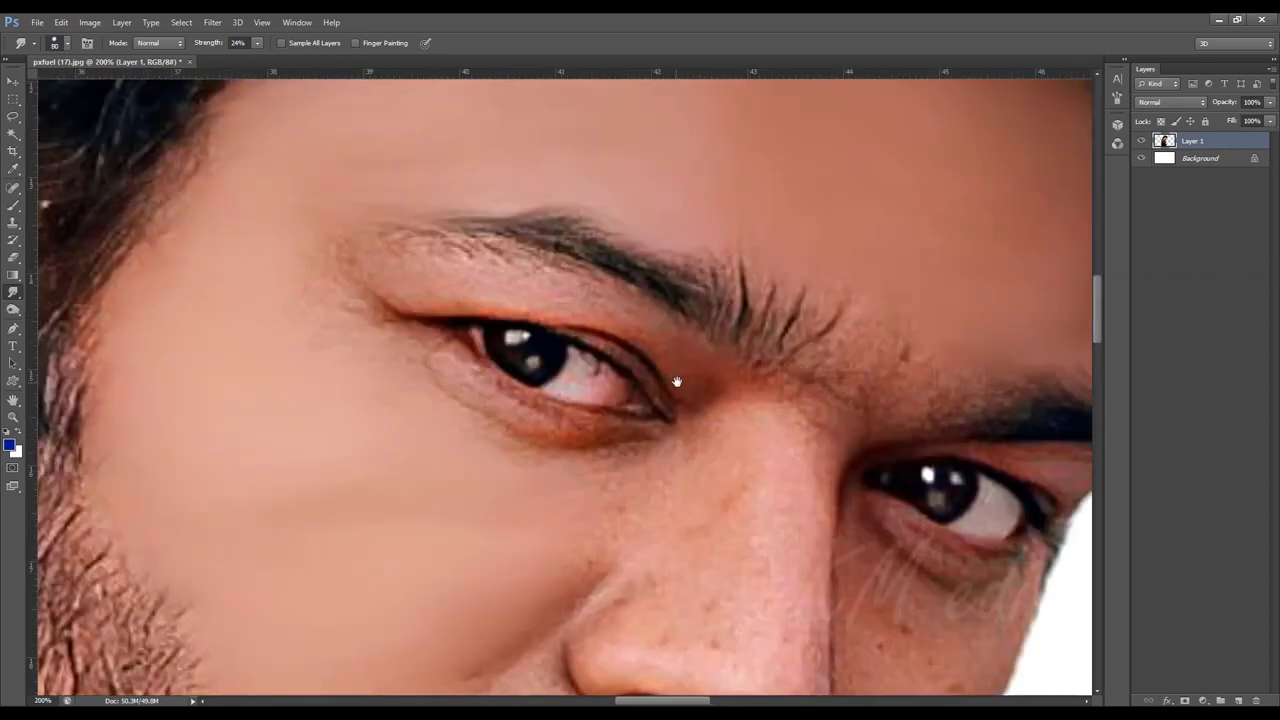
pyautogui.scroll(2, 393, 386)
pyautogui.scroll(1, 393, 386)
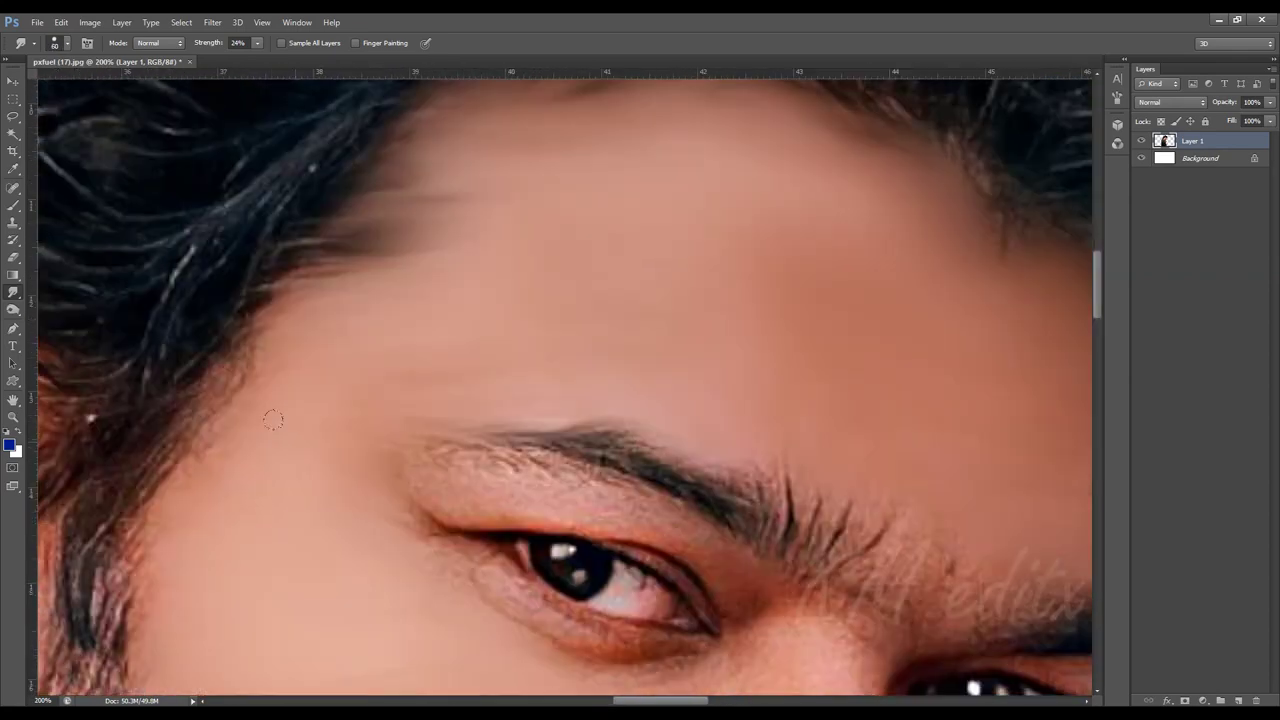
pyautogui.scroll(1, 382, 494)
pyautogui.scroll(-4, 508, 417)
pyautogui.scroll(-1, 516, 392)
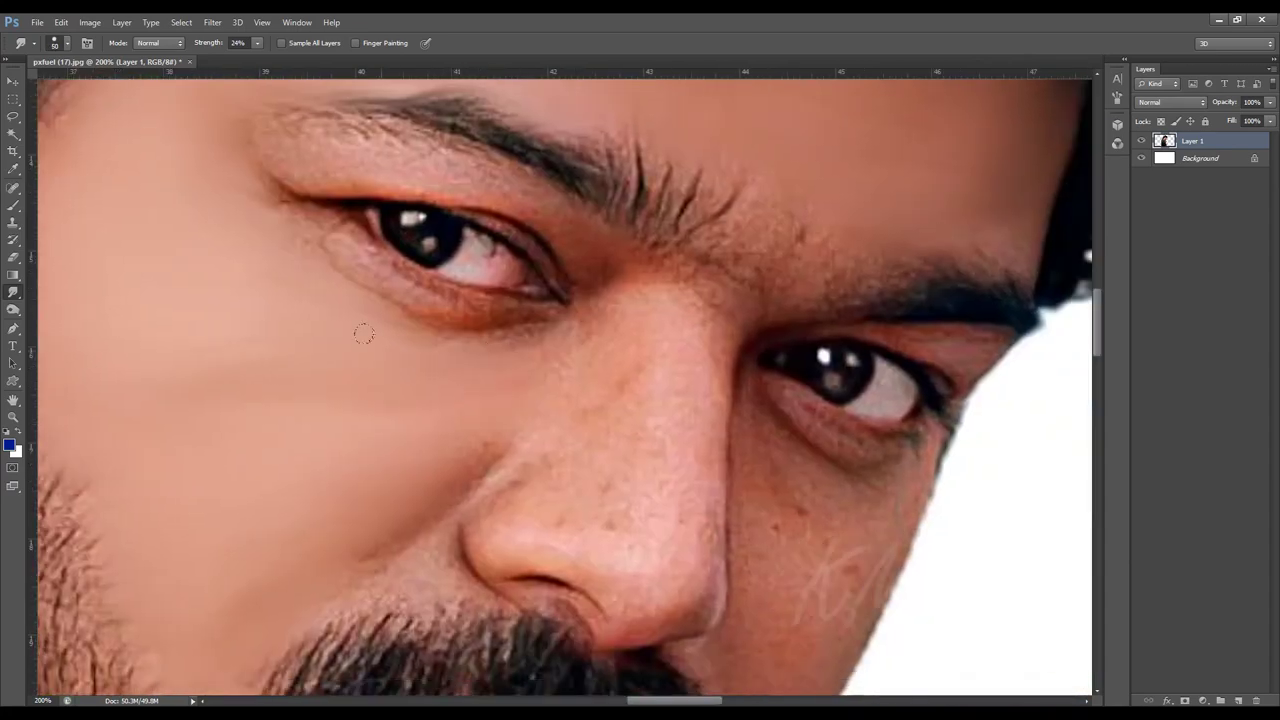
pyautogui.moveTo(528, 458); pyautogui.dragTo(454, 432)
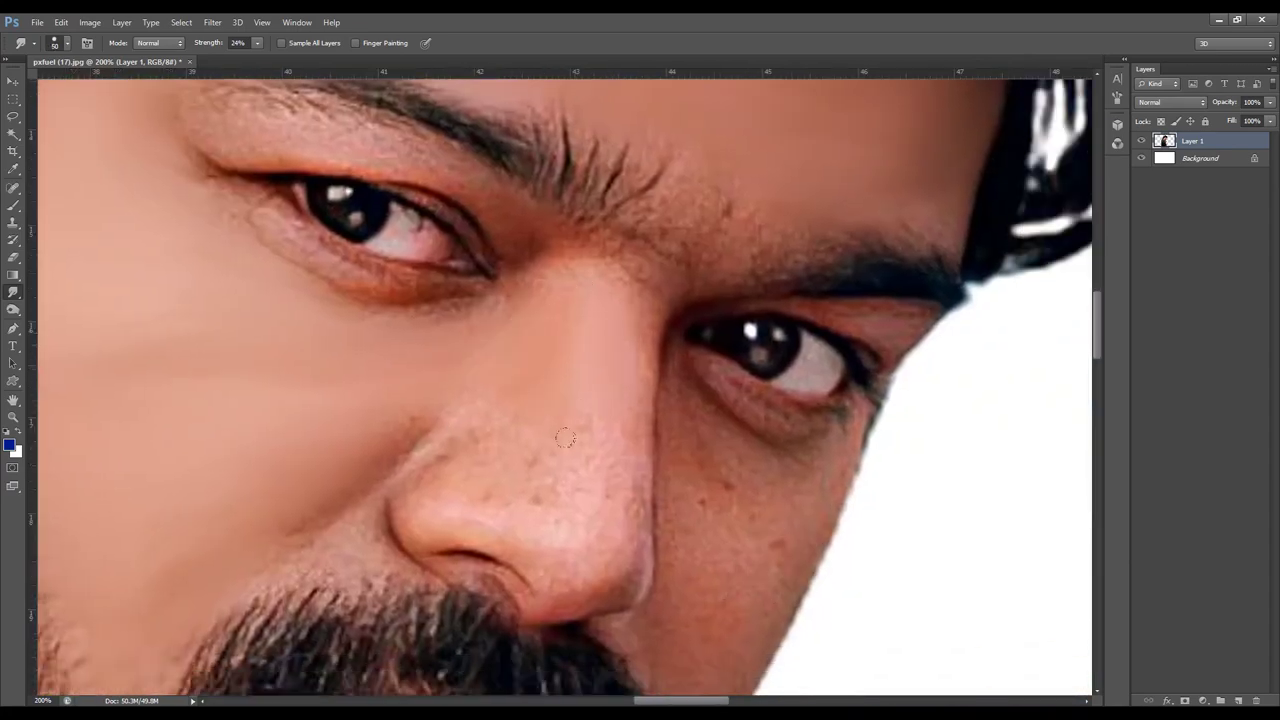
pyautogui.scroll(-2, 565, 438)
pyautogui.scroll(-1, 599, 324)
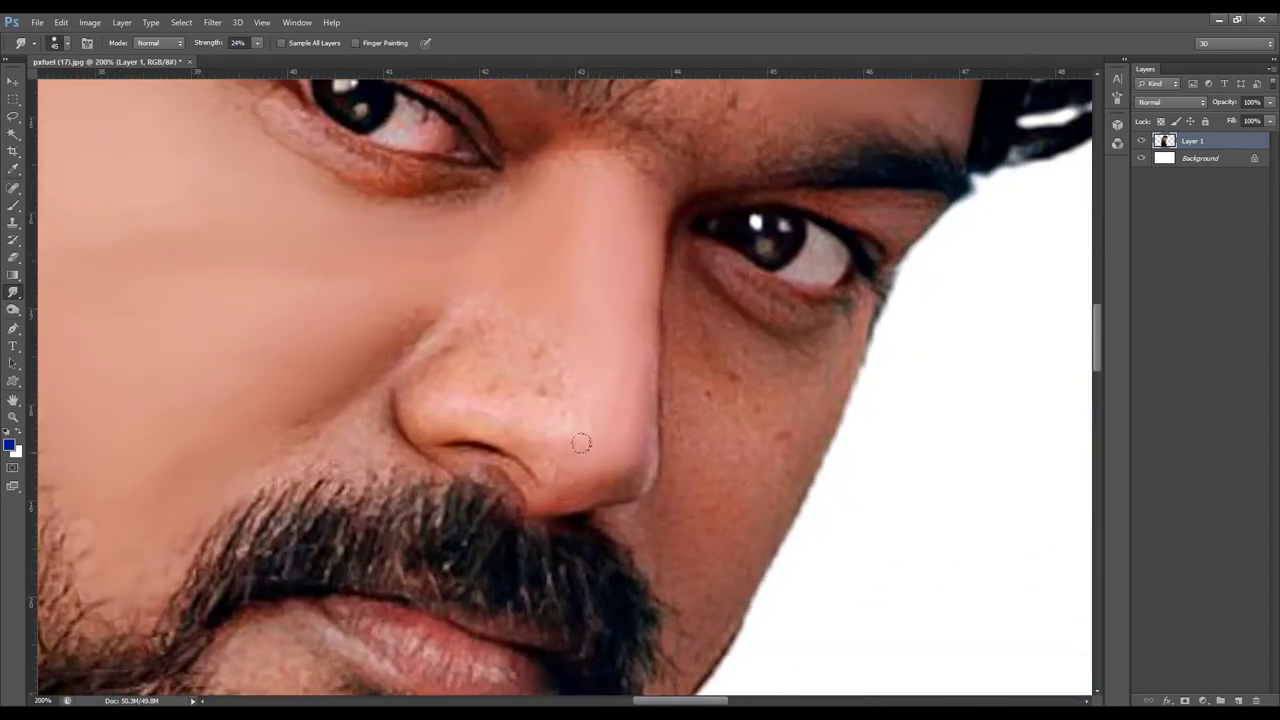
pyautogui.moveTo(477, 333)
pyautogui.mouseDown()
pyautogui.moveTo(555, 357)
pyautogui.moveTo(462, 402)
pyautogui.mouseUp()
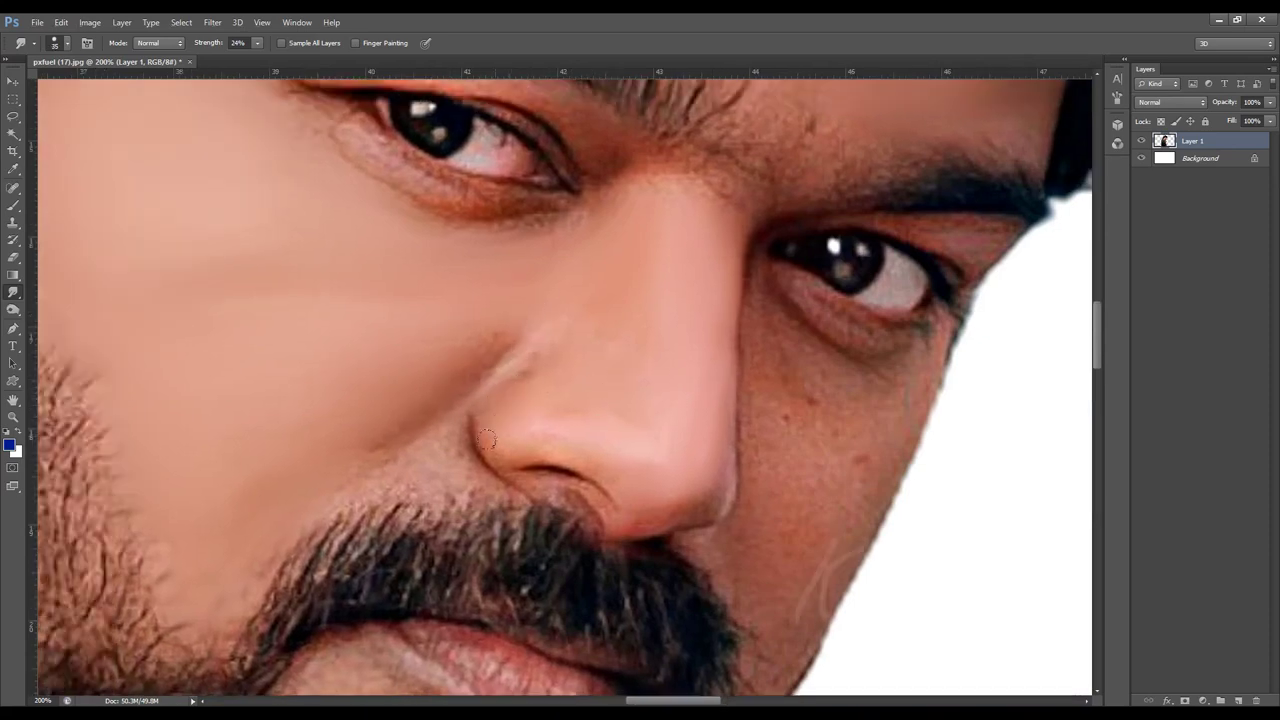
pyautogui.moveTo(503, 356); pyautogui.dragTo(495, 388)
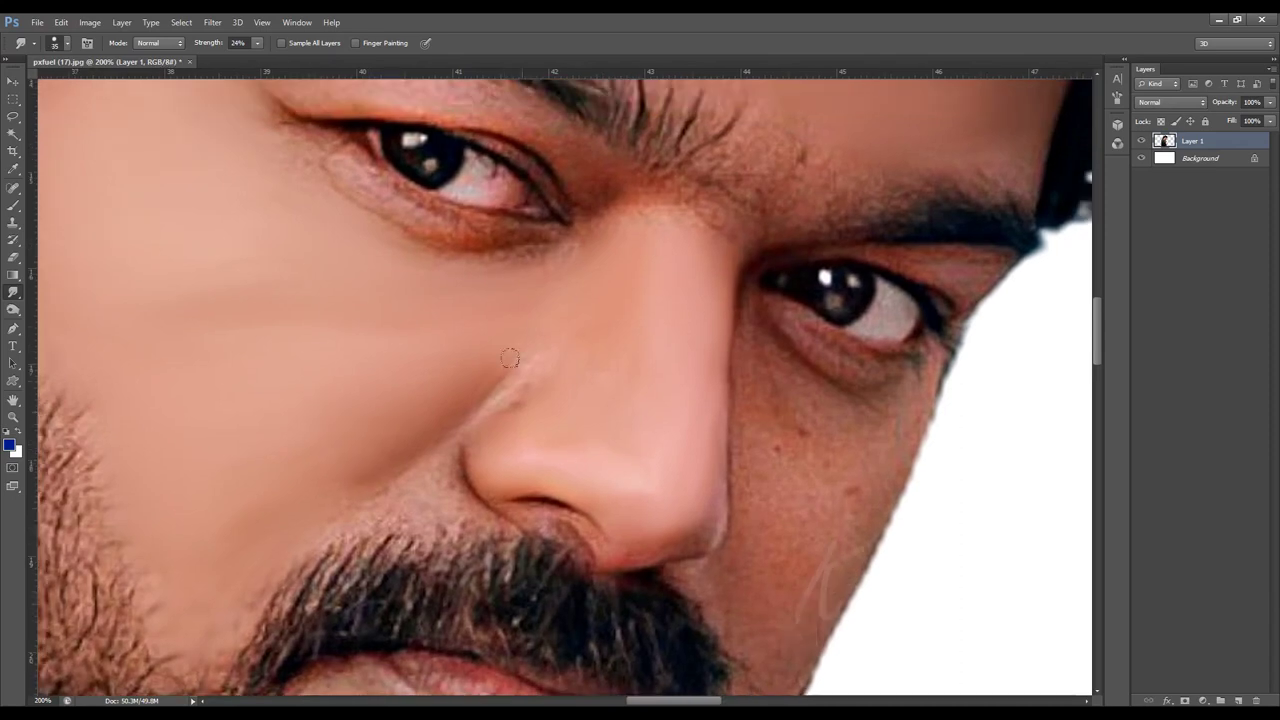
pyautogui.moveTo(457, 440); pyautogui.dragTo(500, 290)
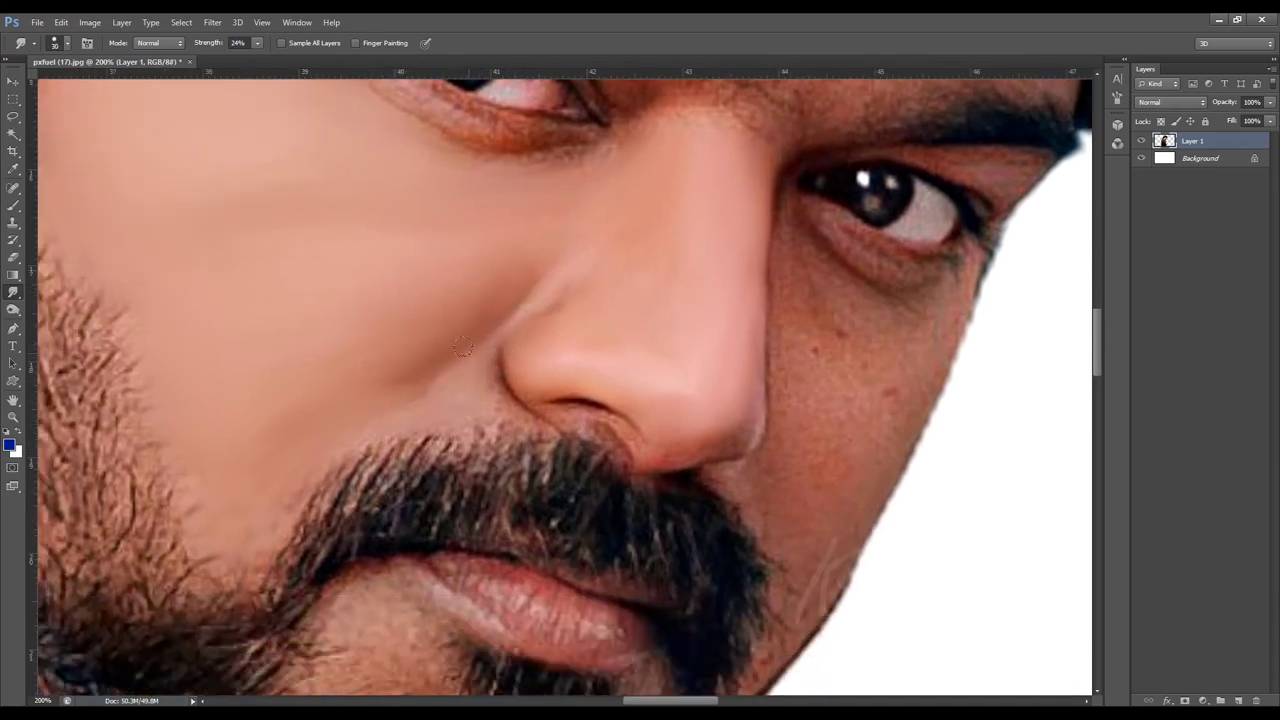
# Blend the nose bridge, the cheek under the left eye and the forehead above it.
pyautogui.moveTo(363, 408); pyautogui.dragTo(431, 420)
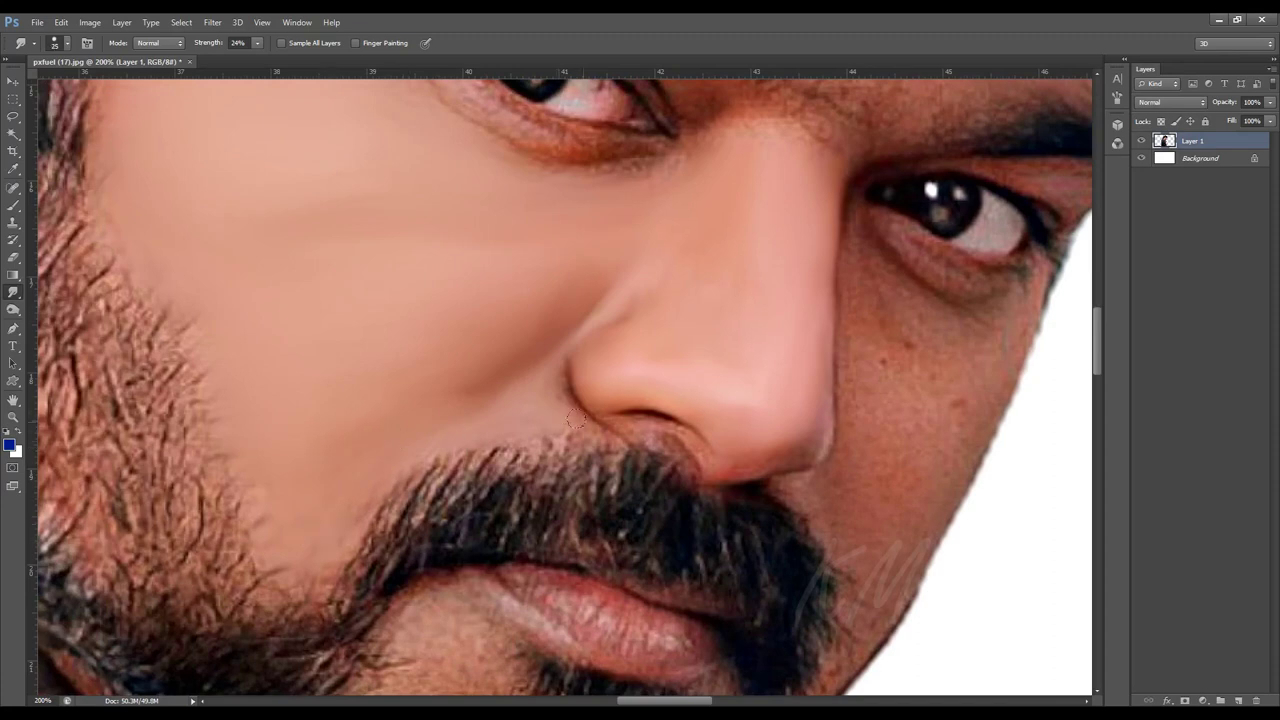
pyautogui.moveTo(592, 407); pyautogui.dragTo(382, 452)
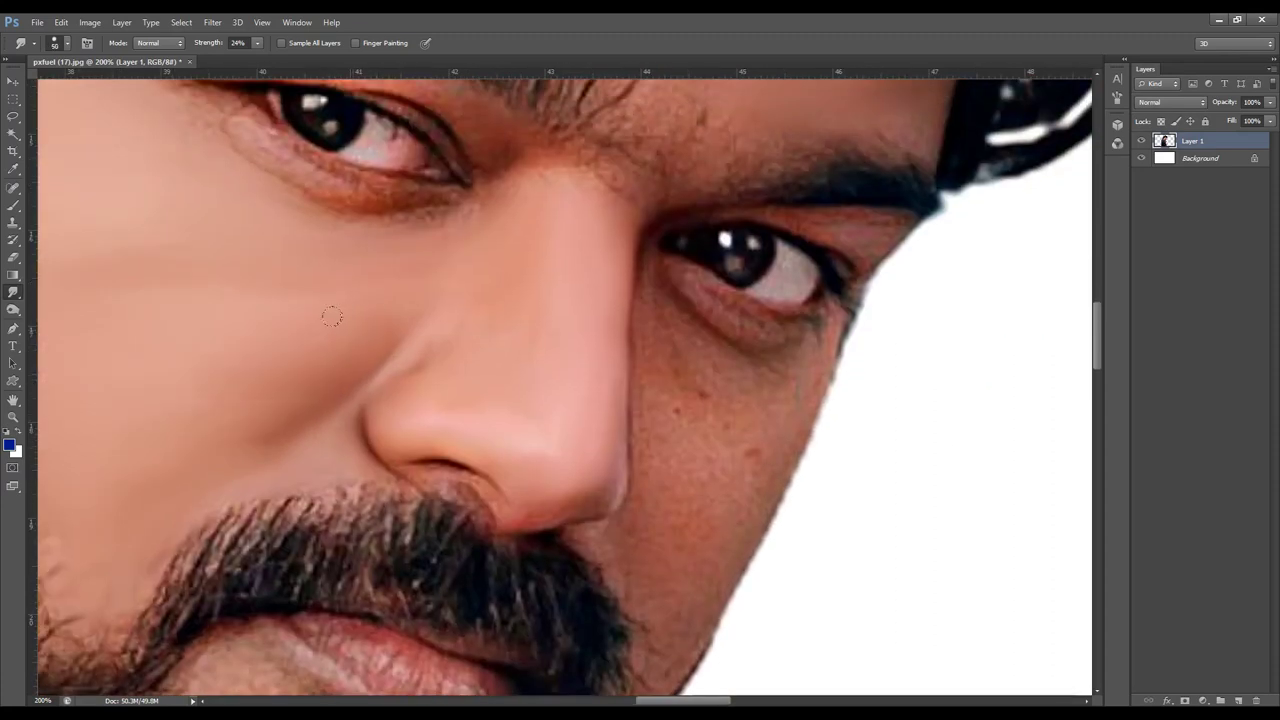
pyautogui.moveTo(332, 317); pyautogui.dragTo(396, 353)
pyautogui.moveTo(341, 389); pyautogui.dragTo(284, 444)
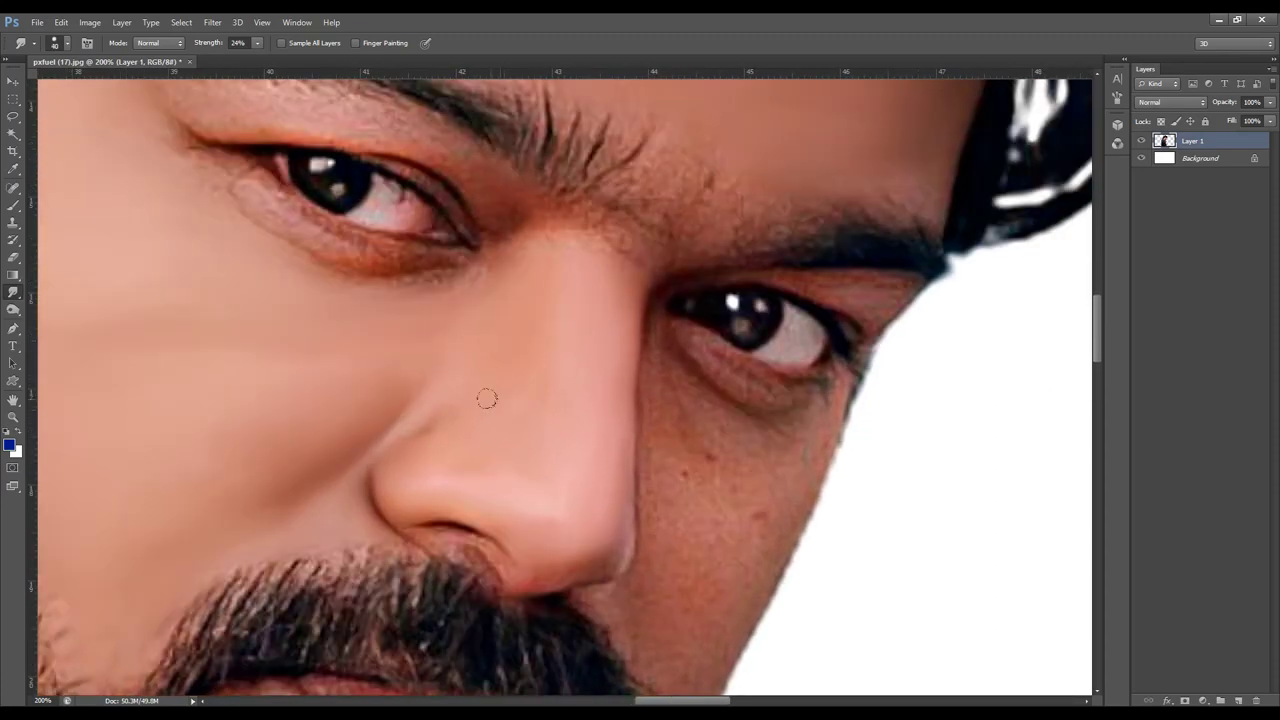
pyautogui.moveTo(393, 383); pyautogui.dragTo(393, 553)
pyautogui.moveTo(289, 441)
pyautogui.mouseDown()
pyautogui.moveTo(403, 483)
pyautogui.moveTo(430, 562)
pyautogui.mouseUp()
pyautogui.moveTo(327, 548); pyautogui.dragTo(422, 468)
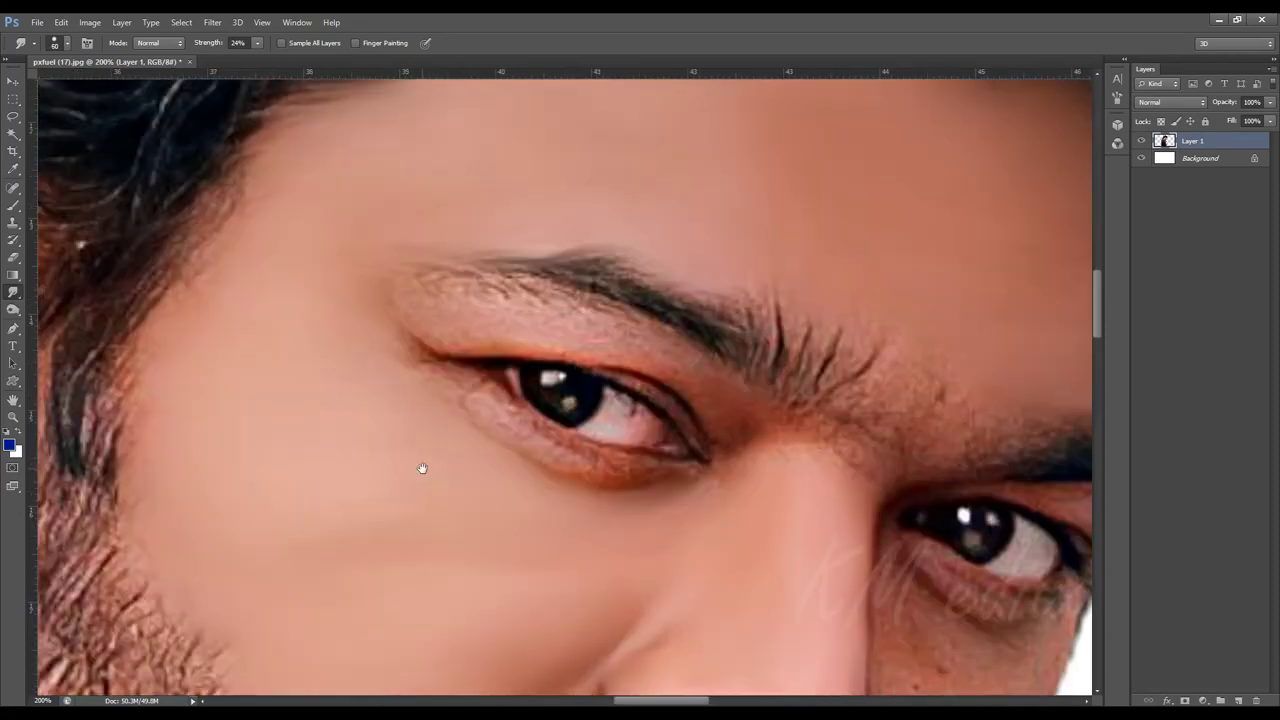
pyautogui.moveTo(180, 439); pyautogui.dragTo(277, 326)
pyautogui.moveTo(280, 186); pyautogui.dragTo(309, 360)
pyautogui.moveTo(315, 303); pyautogui.dragTo(315, 395)
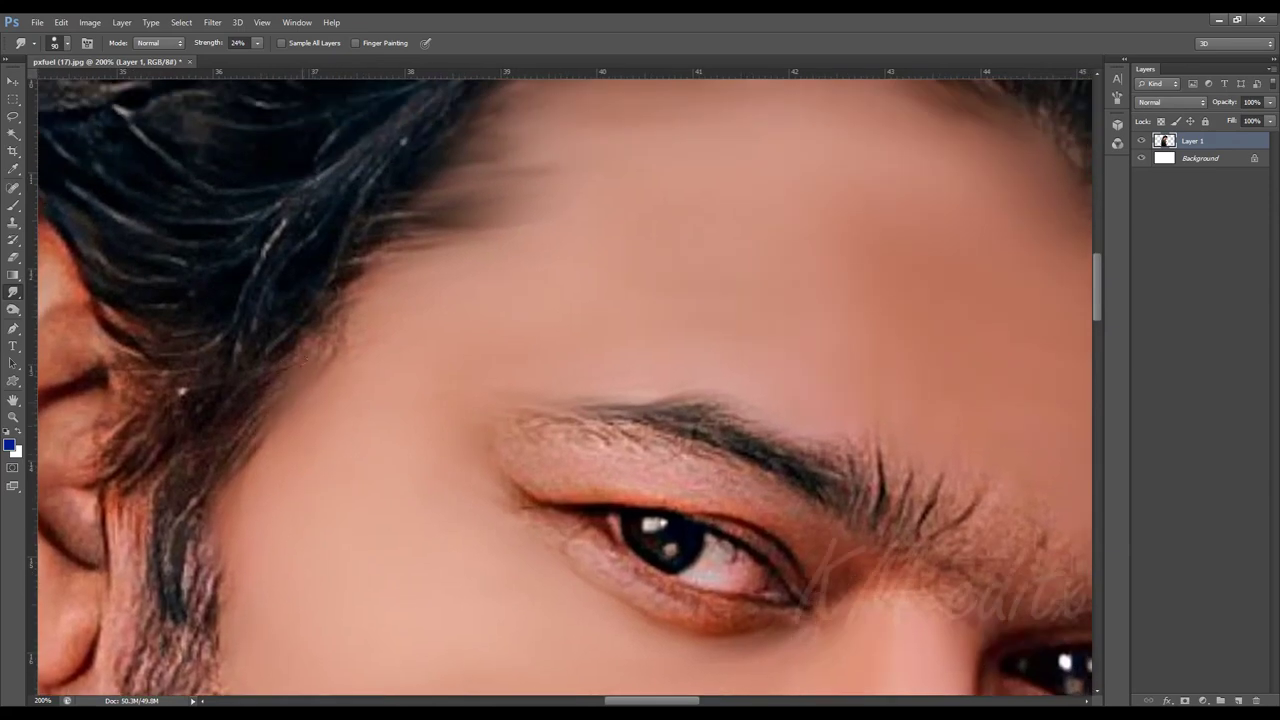
pyautogui.moveTo(407, 328)
pyautogui.mouseDown()
pyautogui.moveTo(326, 425)
pyautogui.moveTo(312, 46)
pyautogui.mouseUp()
pyautogui.moveTo(360, 437); pyautogui.dragTo(260, 471)
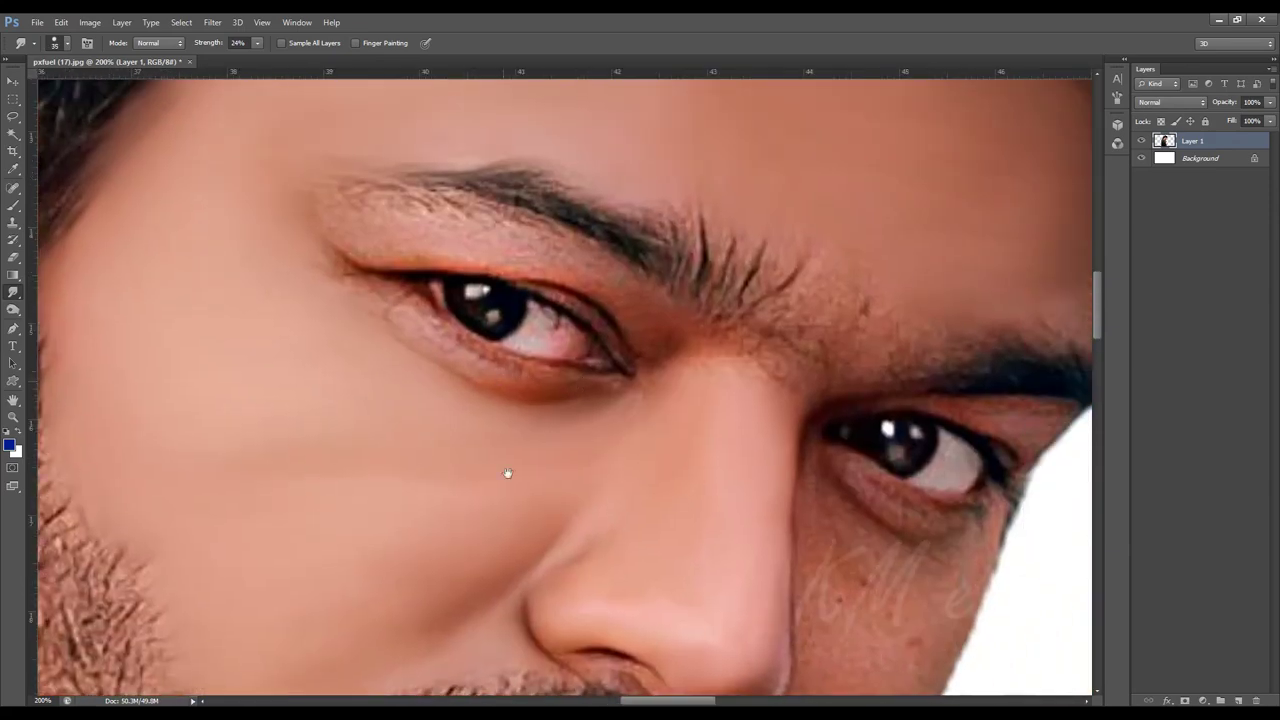
pyautogui.moveTo(444, 335); pyautogui.dragTo(448, 440)
# Smooth the skin between the eyebrows and smudge the eyebrow-end hairs up and left.
pyautogui.moveTo(563, 481)
pyautogui.mouseDown()
pyautogui.moveTo(547, 435)
pyautogui.moveTo(505, 560)
pyautogui.mouseUp()
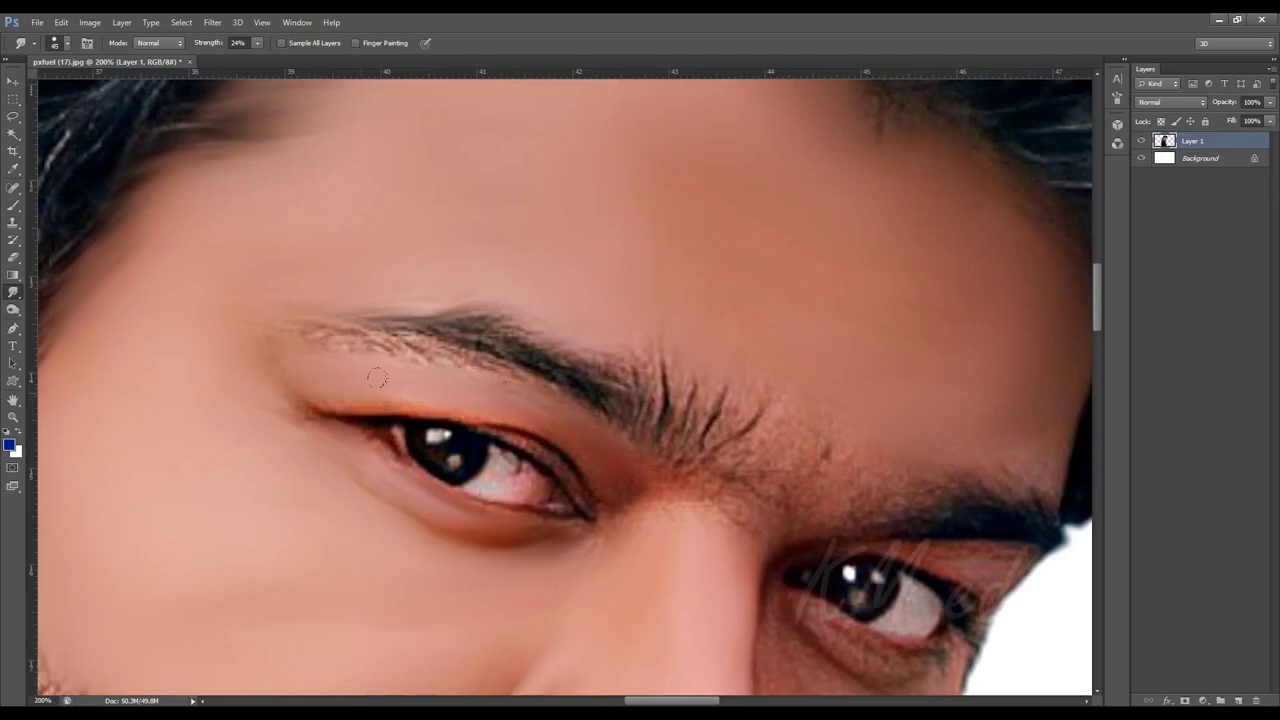
pyautogui.moveTo(646, 534)
pyautogui.mouseDown()
pyautogui.moveTo(583, 389)
pyautogui.moveTo(536, 485)
pyautogui.mouseUp()
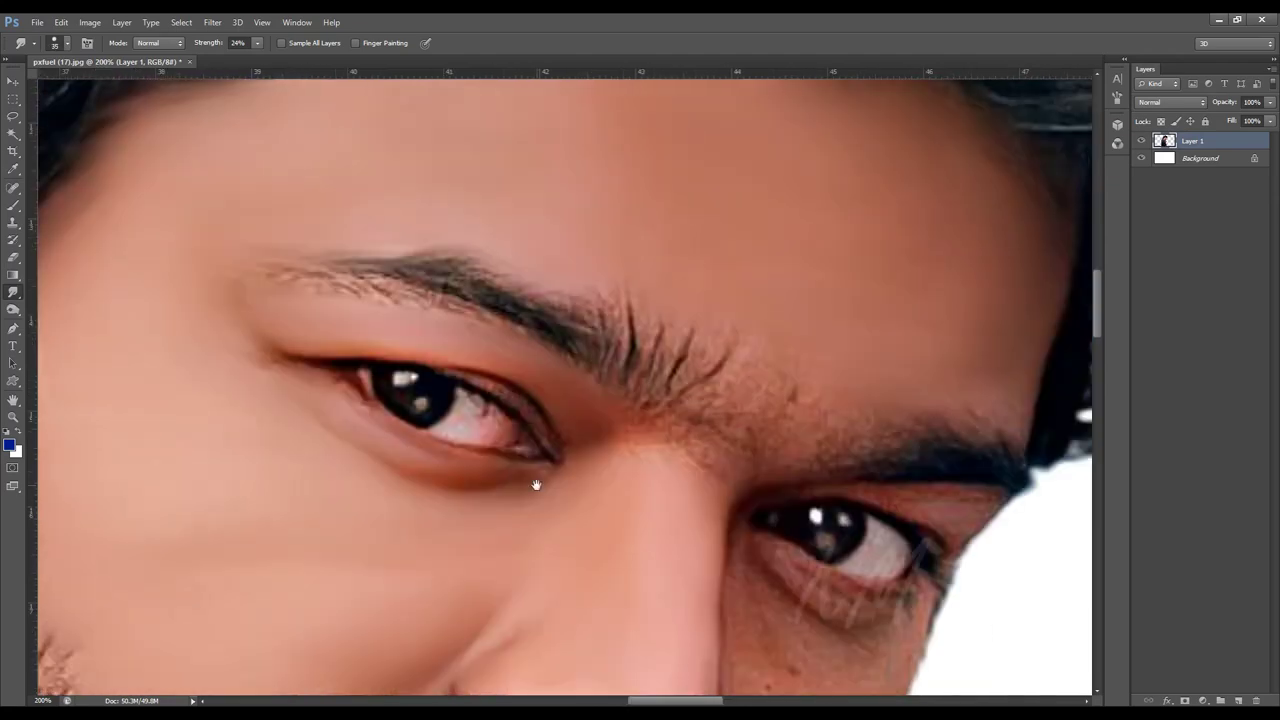
pyautogui.moveTo(266, 340)
pyautogui.mouseDown()
pyautogui.moveTo(251, 371)
pyautogui.moveTo(309, 380)
pyautogui.moveTo(263, 366)
pyautogui.mouseUp()
pyautogui.moveTo(465, 425); pyautogui.dragTo(351, 311)
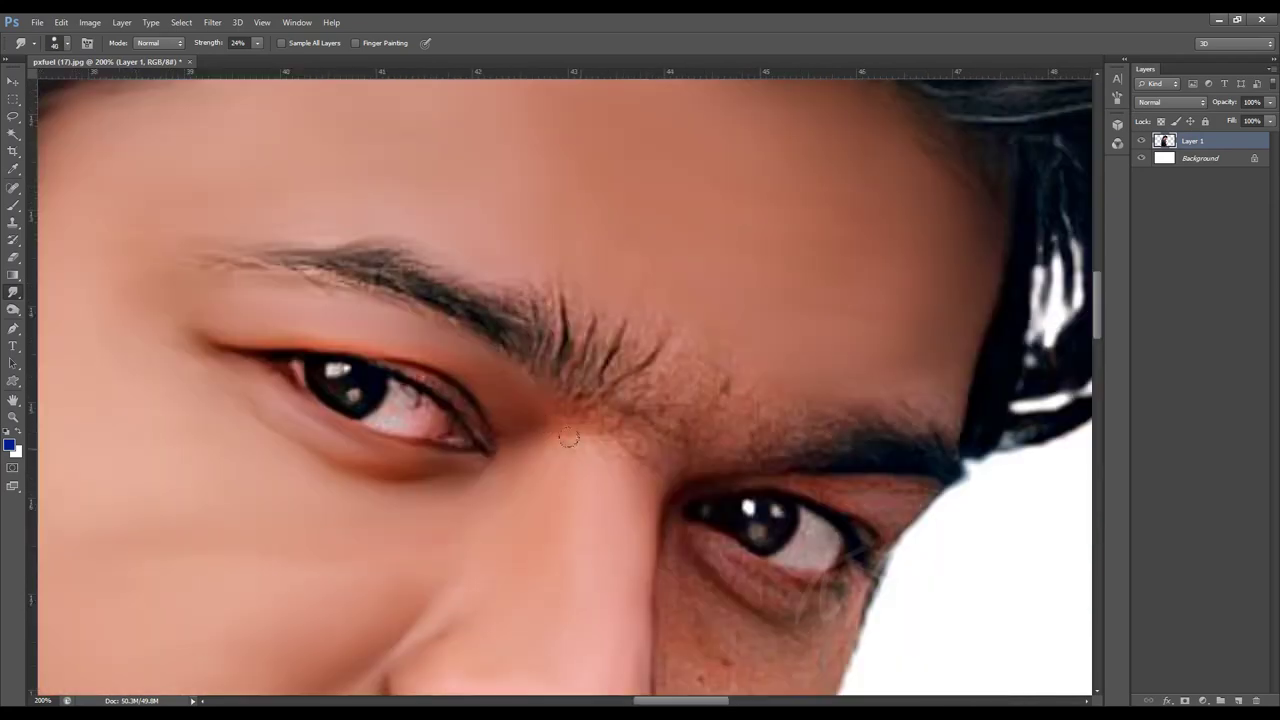
pyautogui.moveTo(537, 437); pyautogui.dragTo(471, 443)
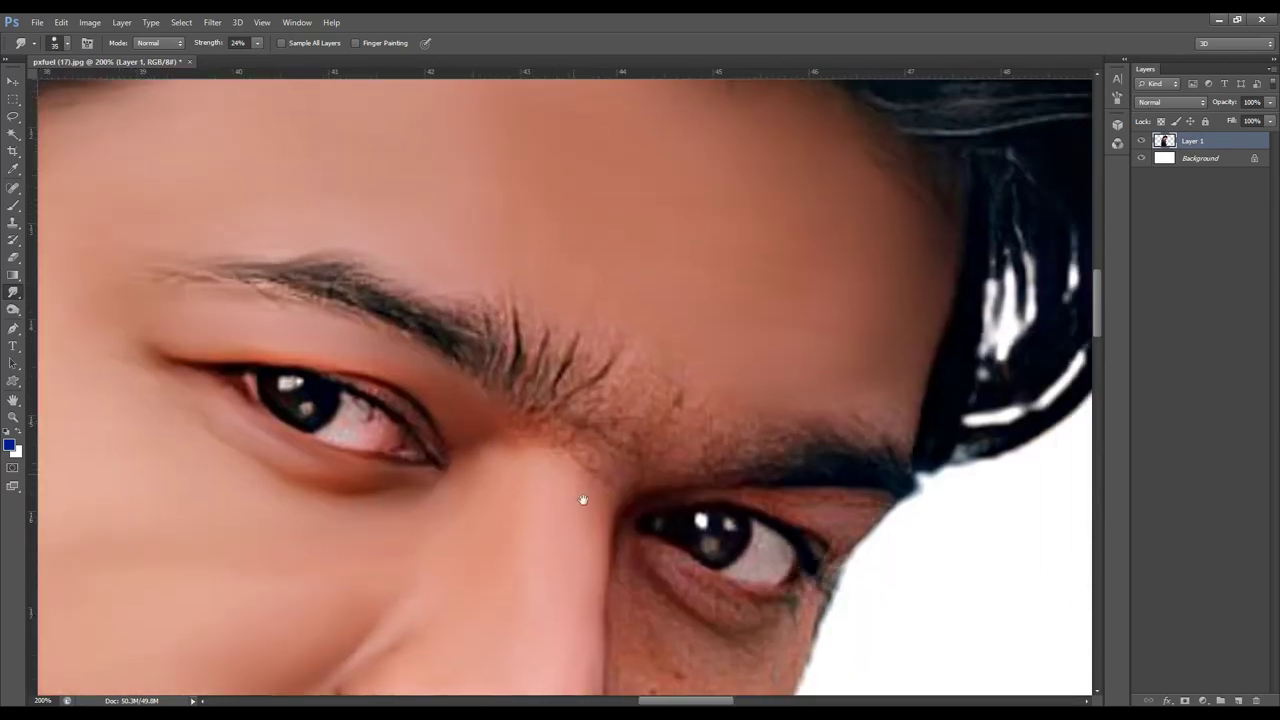
pyautogui.moveTo(583, 499)
pyautogui.mouseDown()
pyautogui.moveTo(557, 429)
pyautogui.moveTo(511, 395)
pyautogui.moveTo(517, 303)
pyautogui.mouseUp()
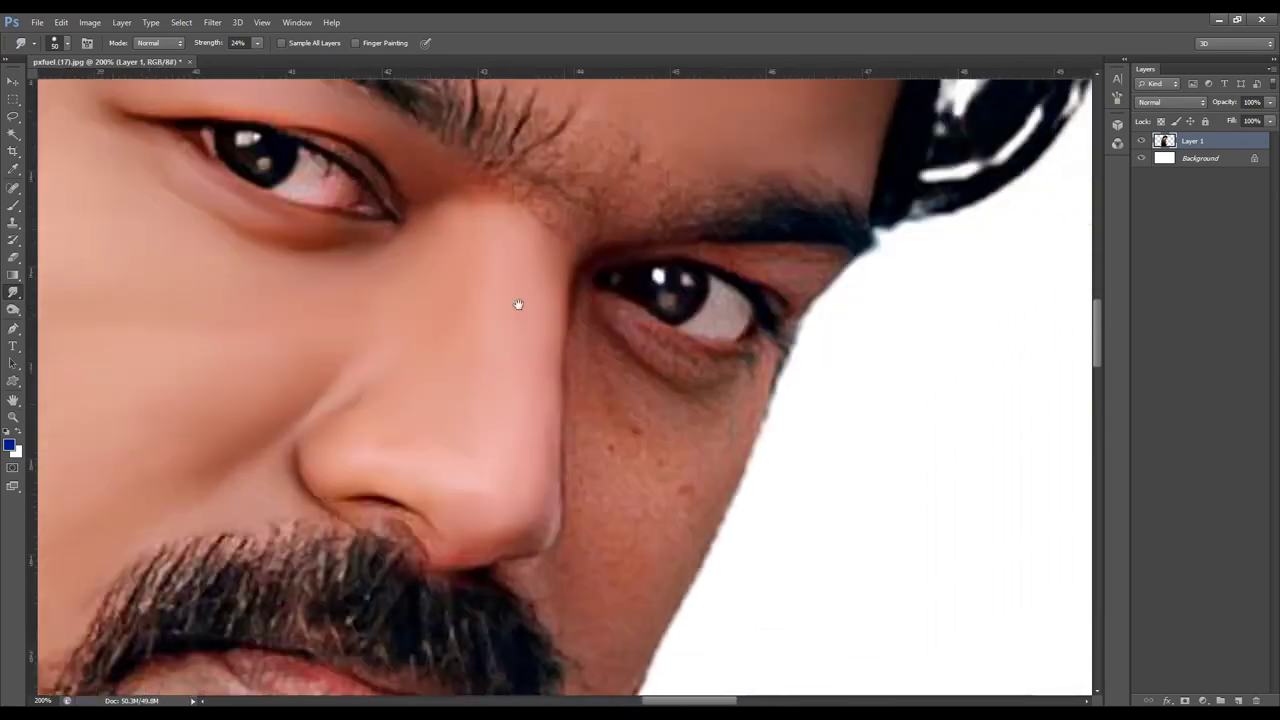
pyautogui.moveTo(440, 536); pyautogui.dragTo(471, 442)
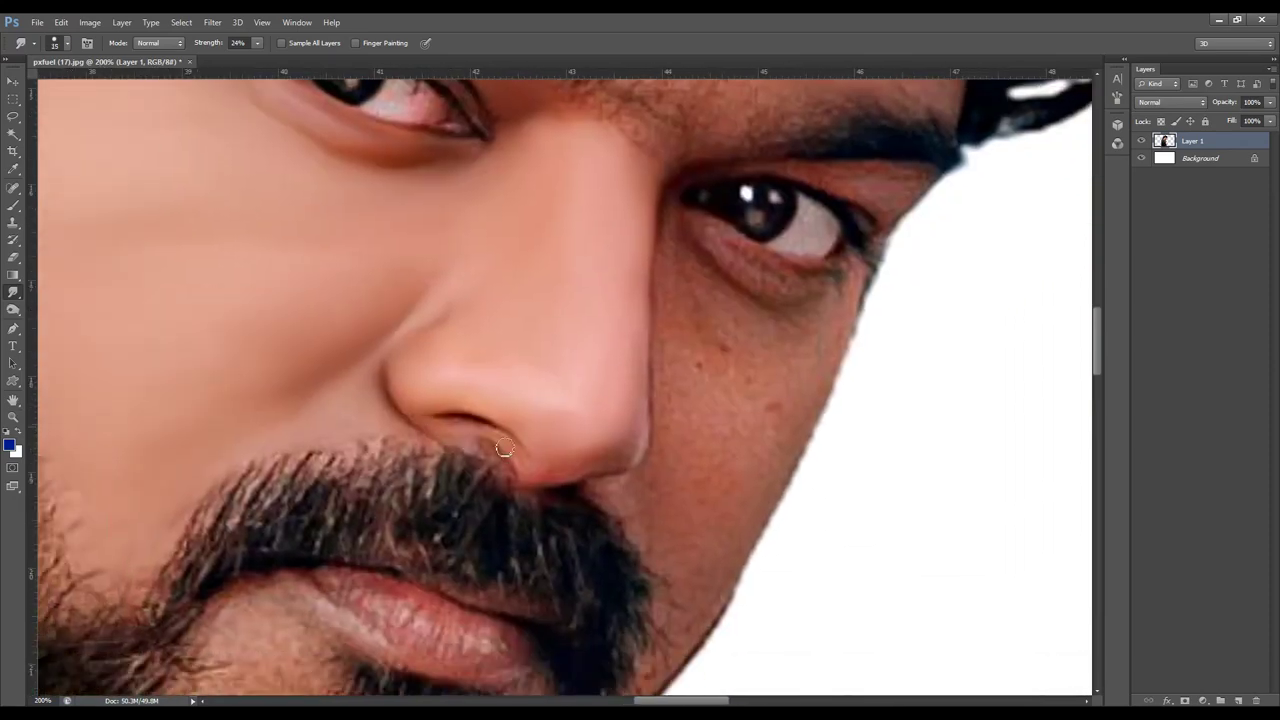
pyautogui.moveTo(552, 451); pyautogui.dragTo(453, 448)
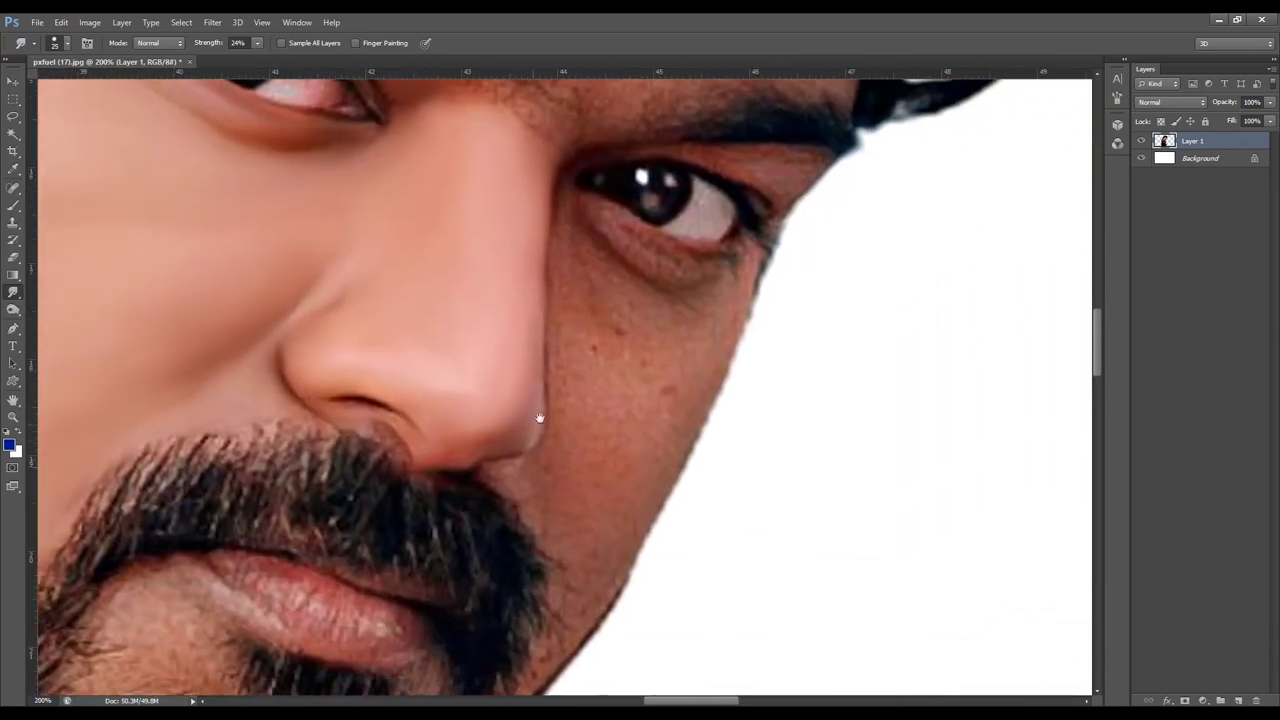
pyautogui.moveTo(537, 423)
pyautogui.mouseDown()
pyautogui.moveTo(437, 470)
pyautogui.moveTo(529, 560)
pyautogui.mouseUp()
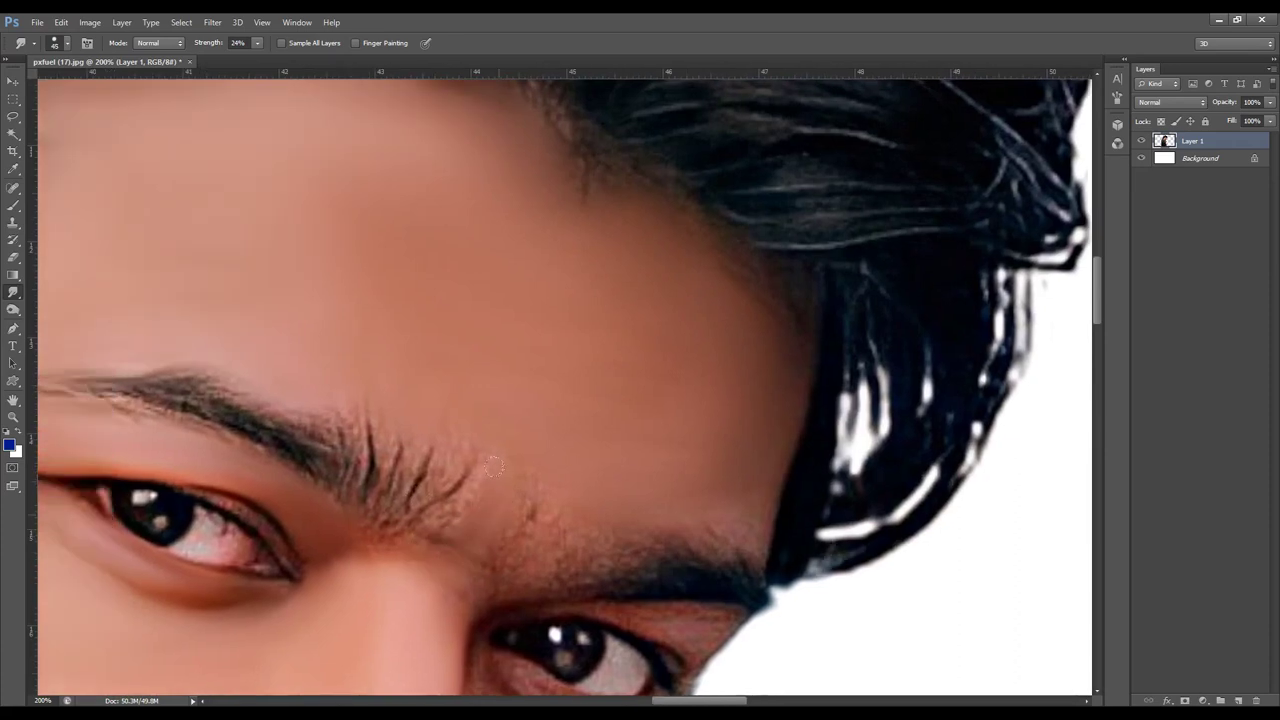
pyautogui.hscroll(2, 493, 466)
pyautogui.scroll(-1, 482, 502)
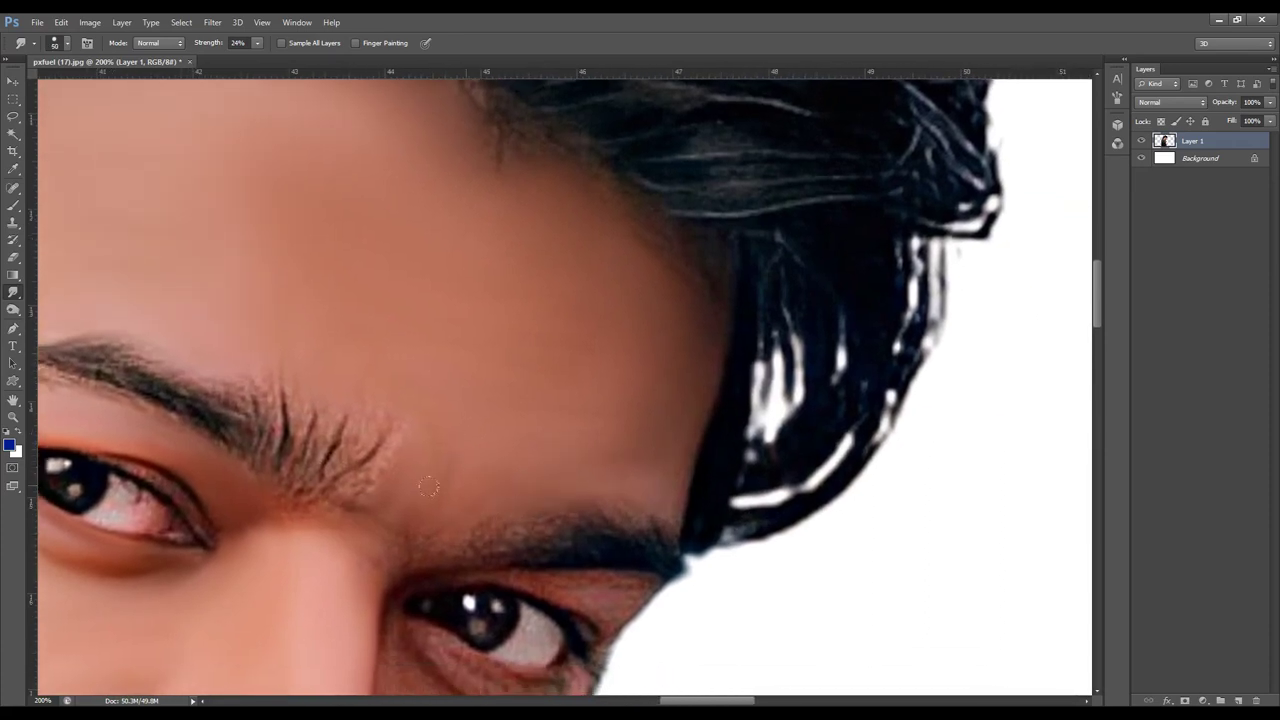
pyautogui.moveTo(368, 476); pyautogui.dragTo(338, 437)
pyautogui.hscroll(-4, 551, 448)
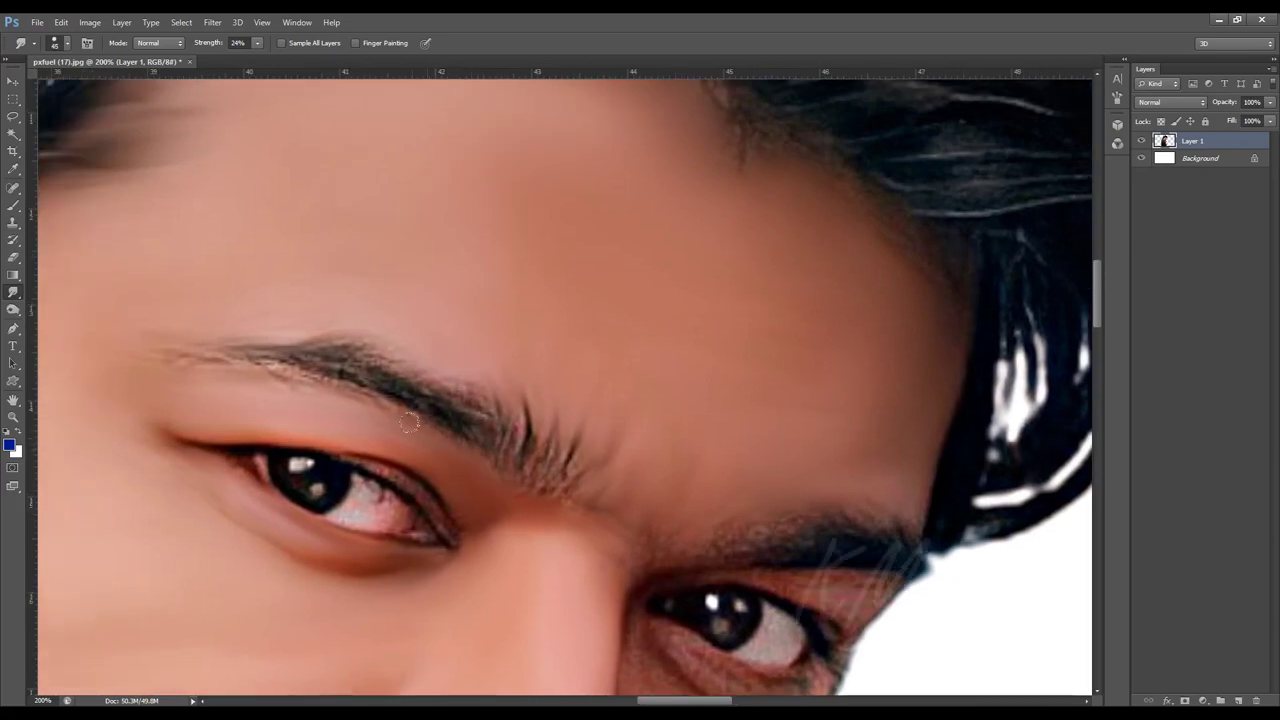
# Smudge the cheek and under-eye skin around the right eye at 300% zoom.
pyautogui.moveTo(441, 497); pyautogui.dragTo(495, 423)
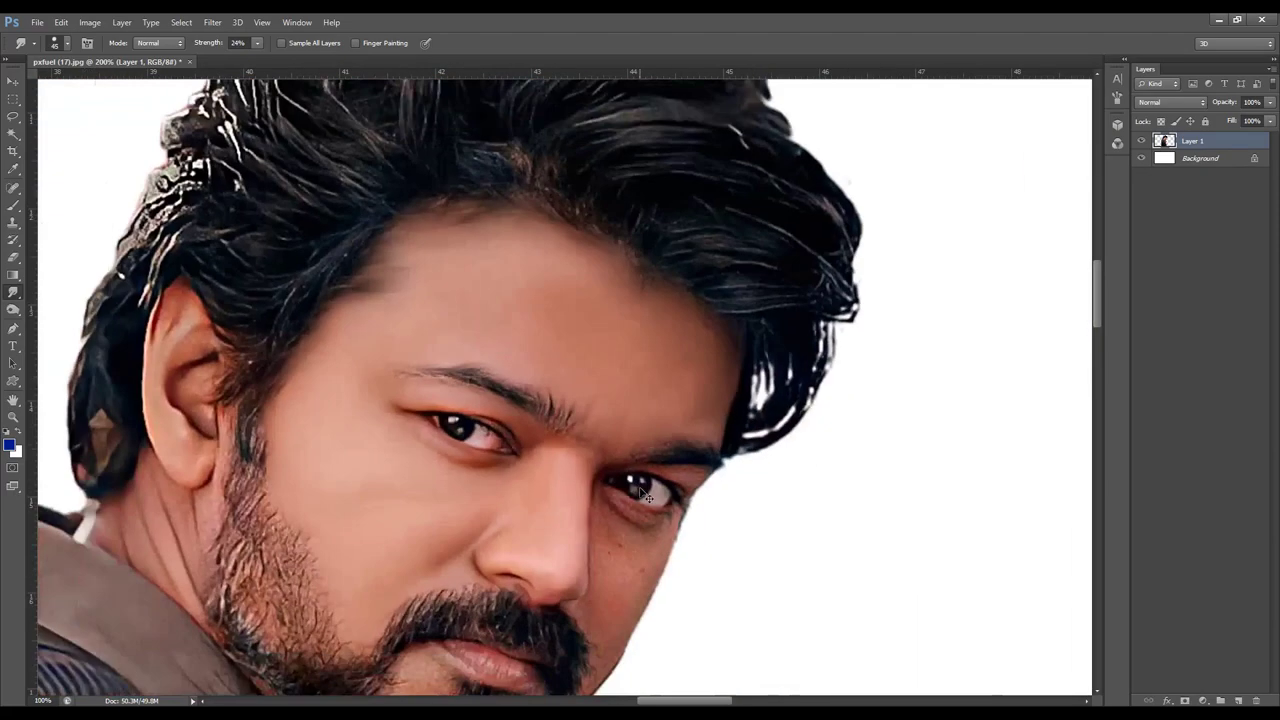
pyautogui.scroll(1, 495, 423)
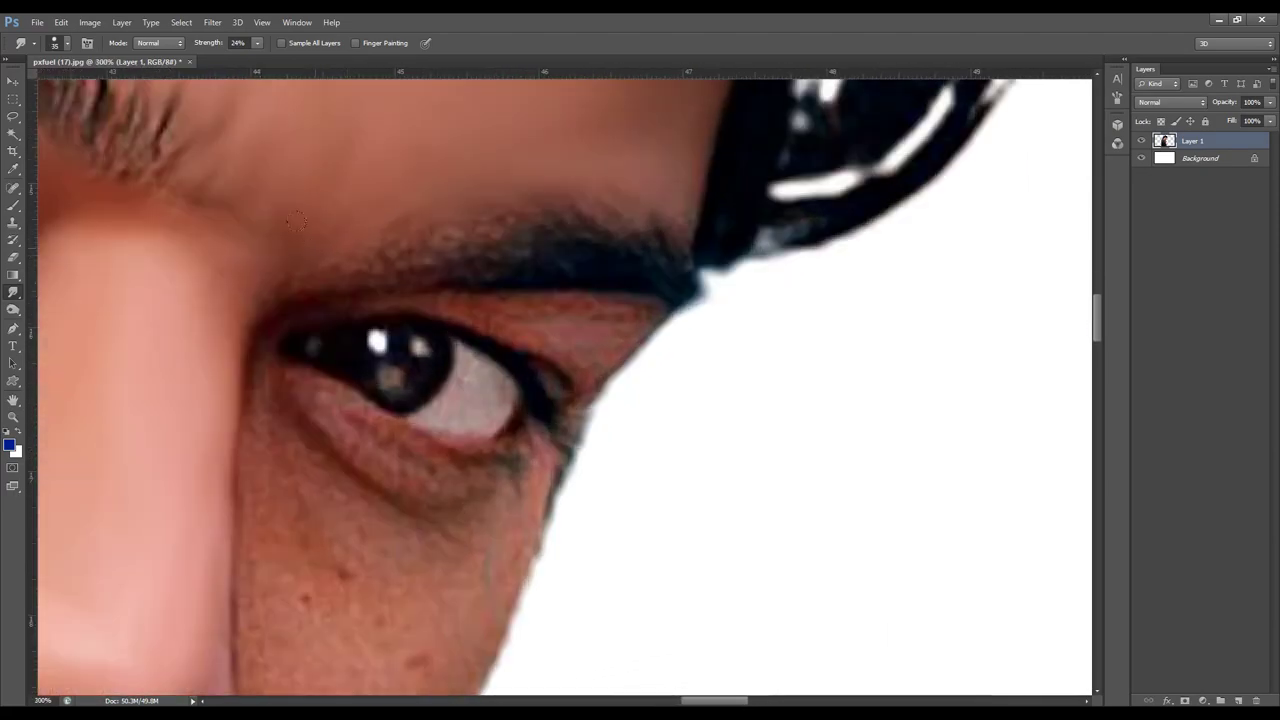
pyautogui.scroll(-2, 296, 221)
pyautogui.hscroll(-1, 556, 210)
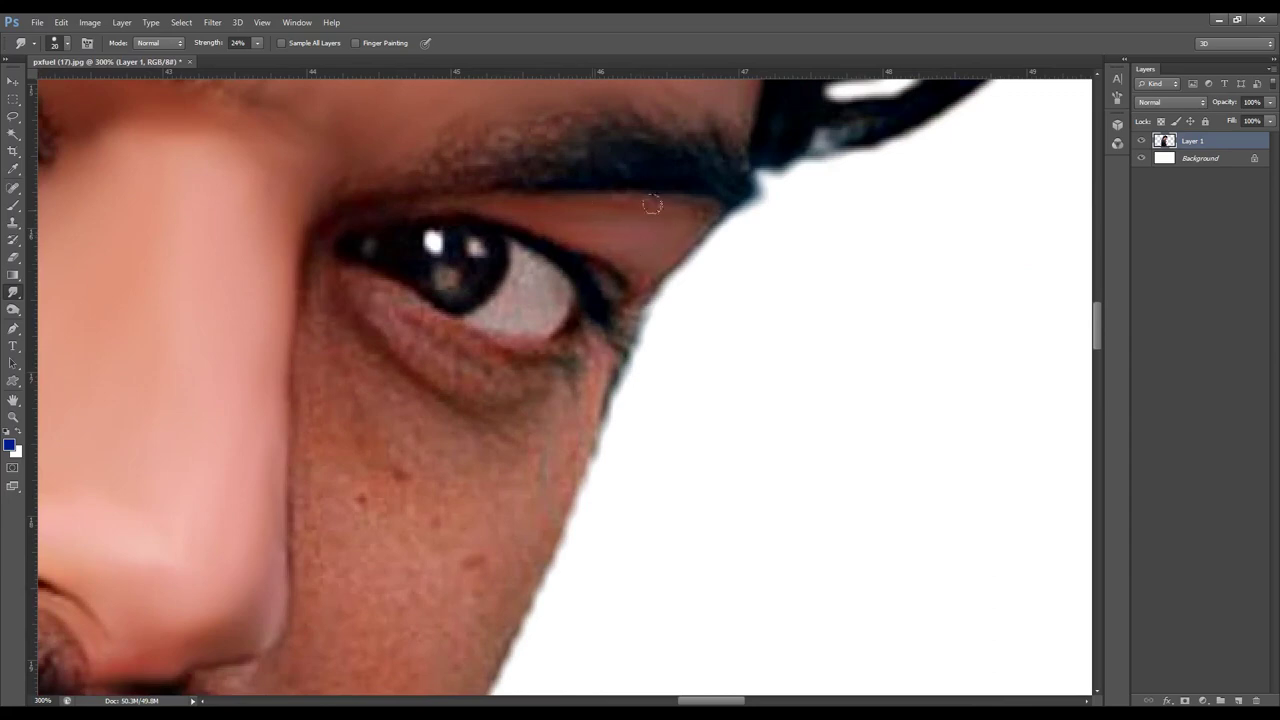
pyautogui.scroll(-1, 686, 371)
pyautogui.hscroll(-1, 686, 371)
pyautogui.scroll(-2, 600, 300)
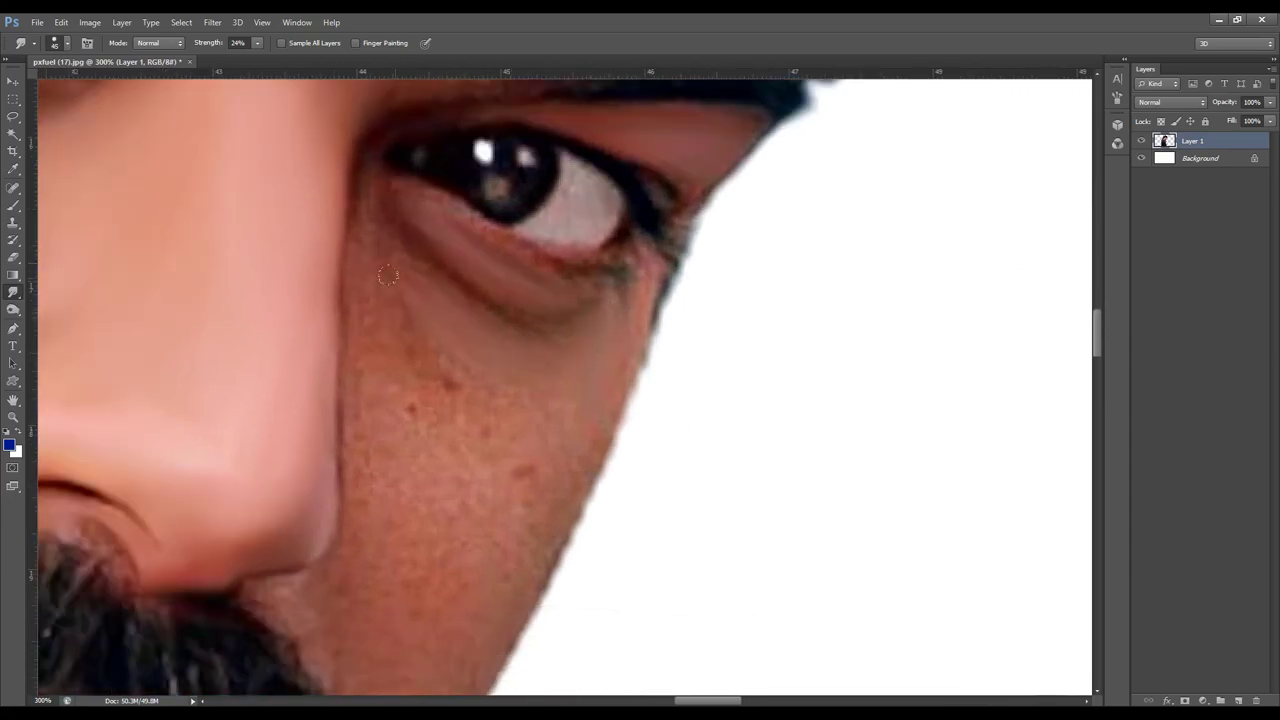
pyautogui.scroll(-1, 535, 397)
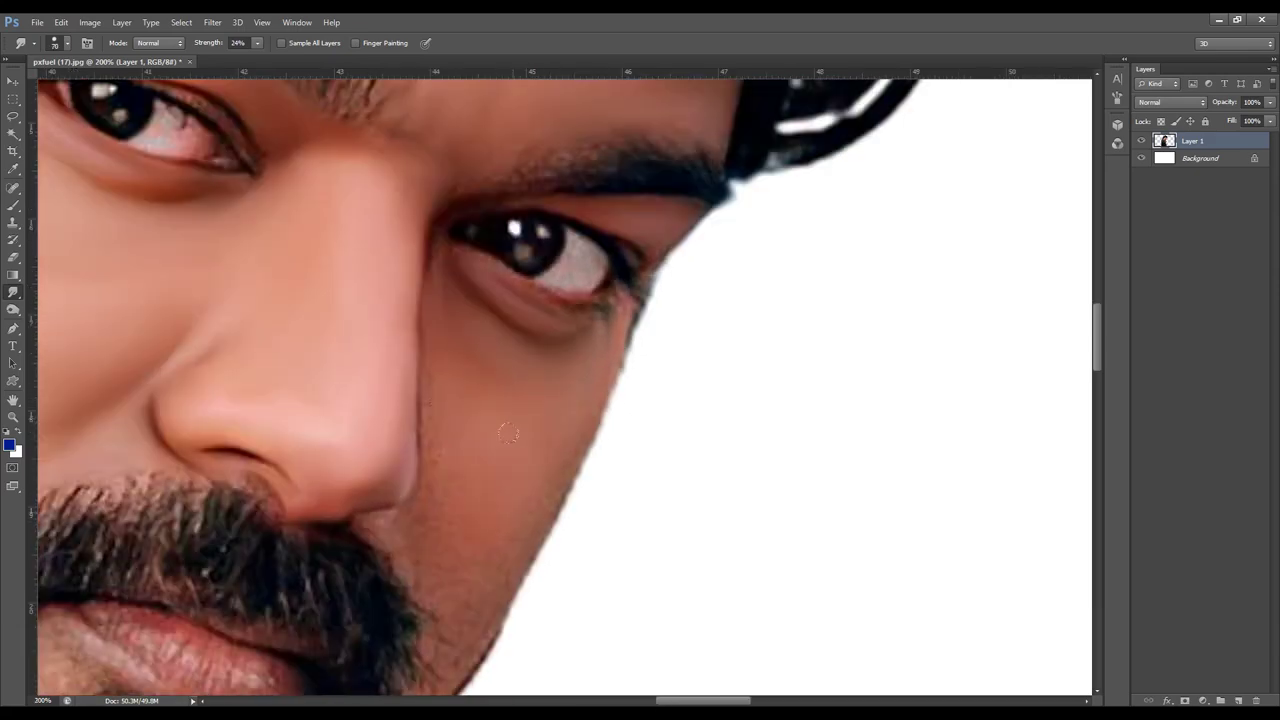
pyautogui.scroll(1, 419, 506)
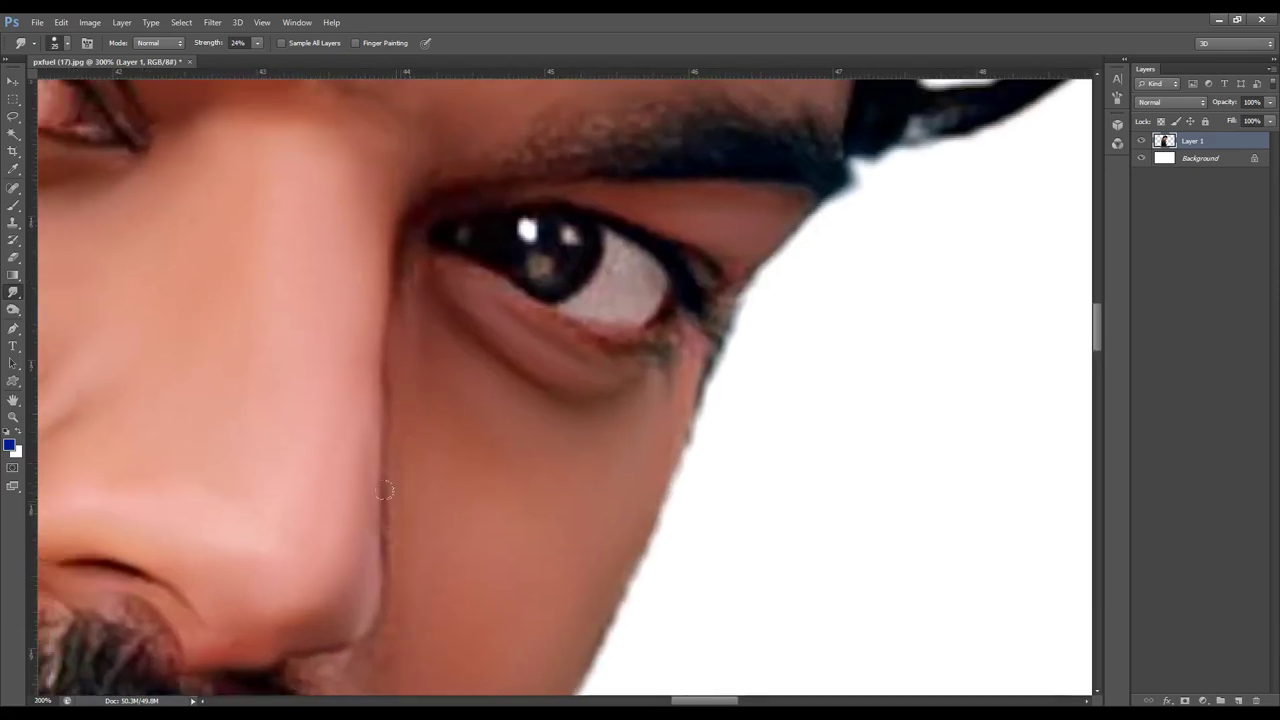
pyautogui.scroll(-2, 441, 487)
pyautogui.scroll(-3, 429, 486)
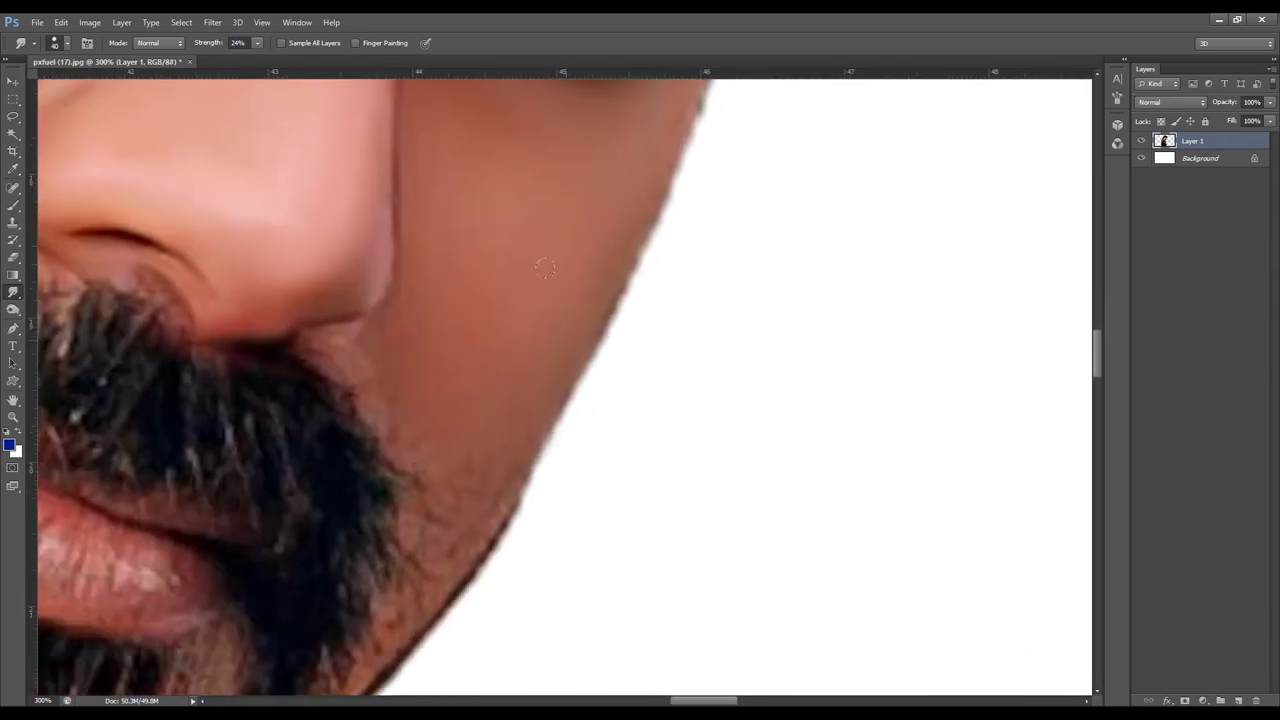
# Smooth the nose side and skin beside the moustache, resizing the brush with [ and ].
pyautogui.moveTo(491, 476); pyautogui.dragTo(573, 356)
pyautogui.scroll(1, 416, 308)
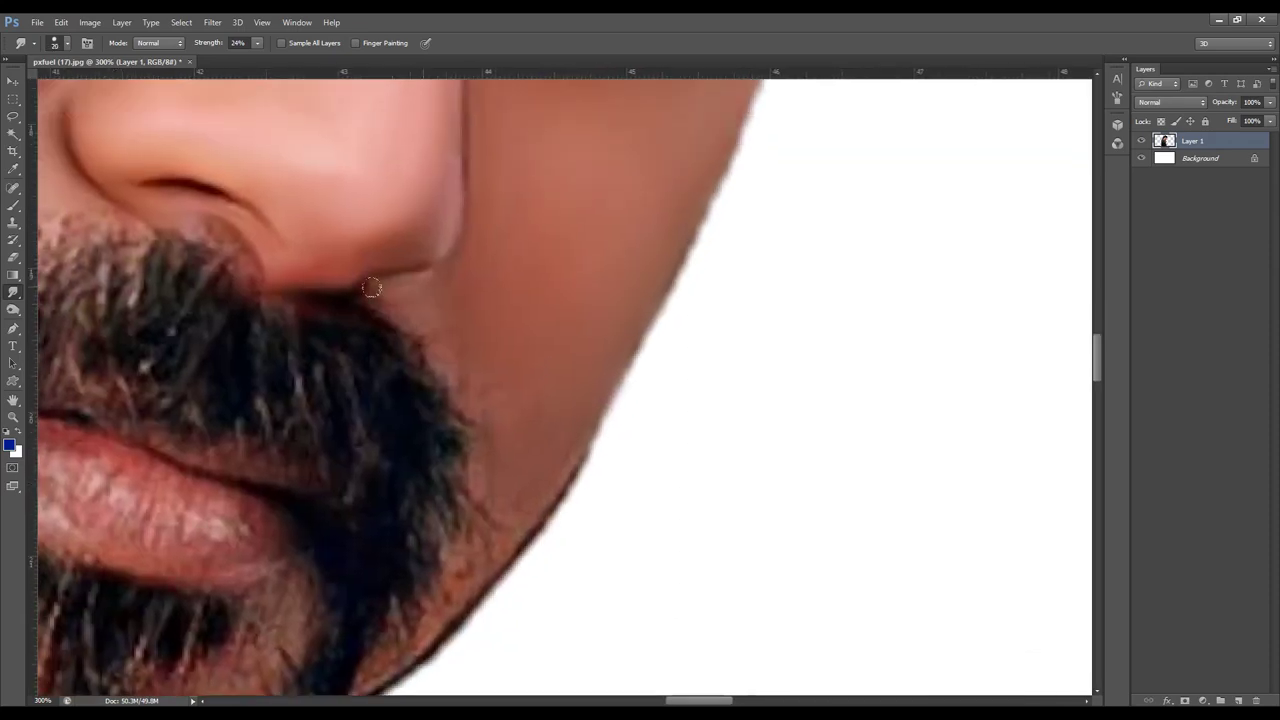
pyautogui.press(']')
pyautogui.press(']')
pyautogui.scroll(-1, 515, 390)
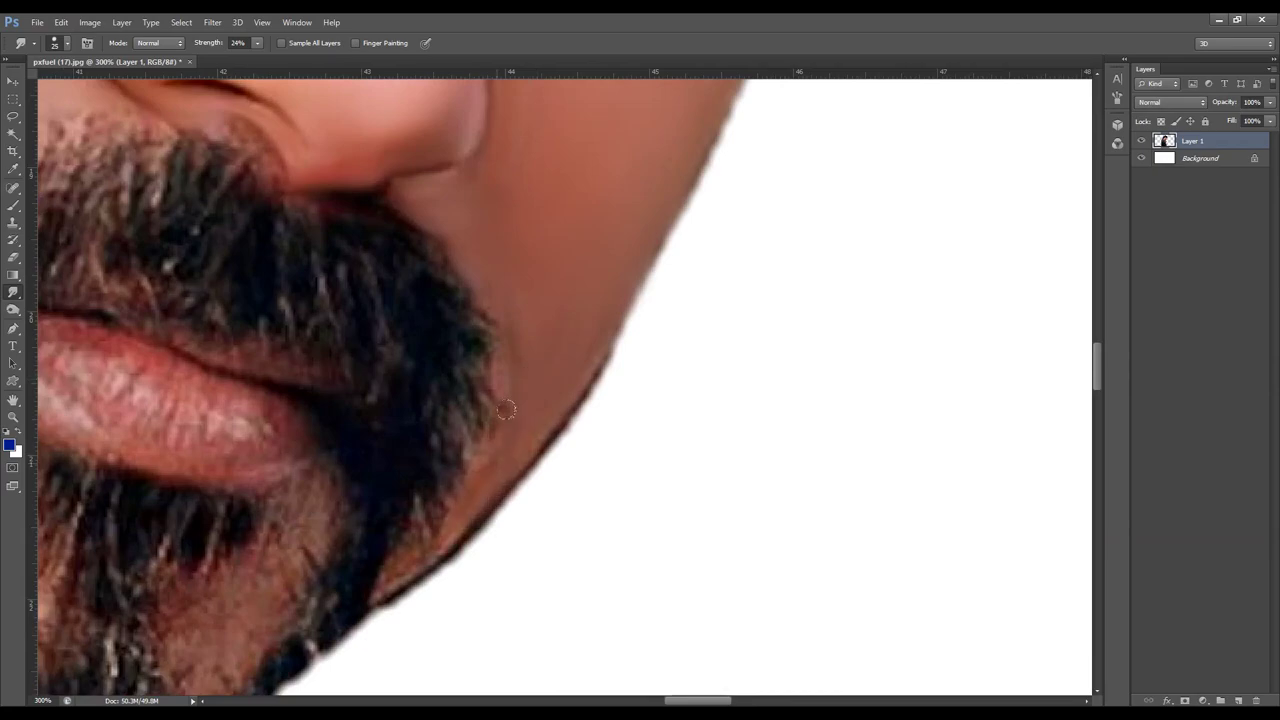
pyautogui.scroll(-1, 540, 352)
pyautogui.scroll(1, 545, 340)
pyautogui.press('[')
pyautogui.scroll(-1, 460, 535)
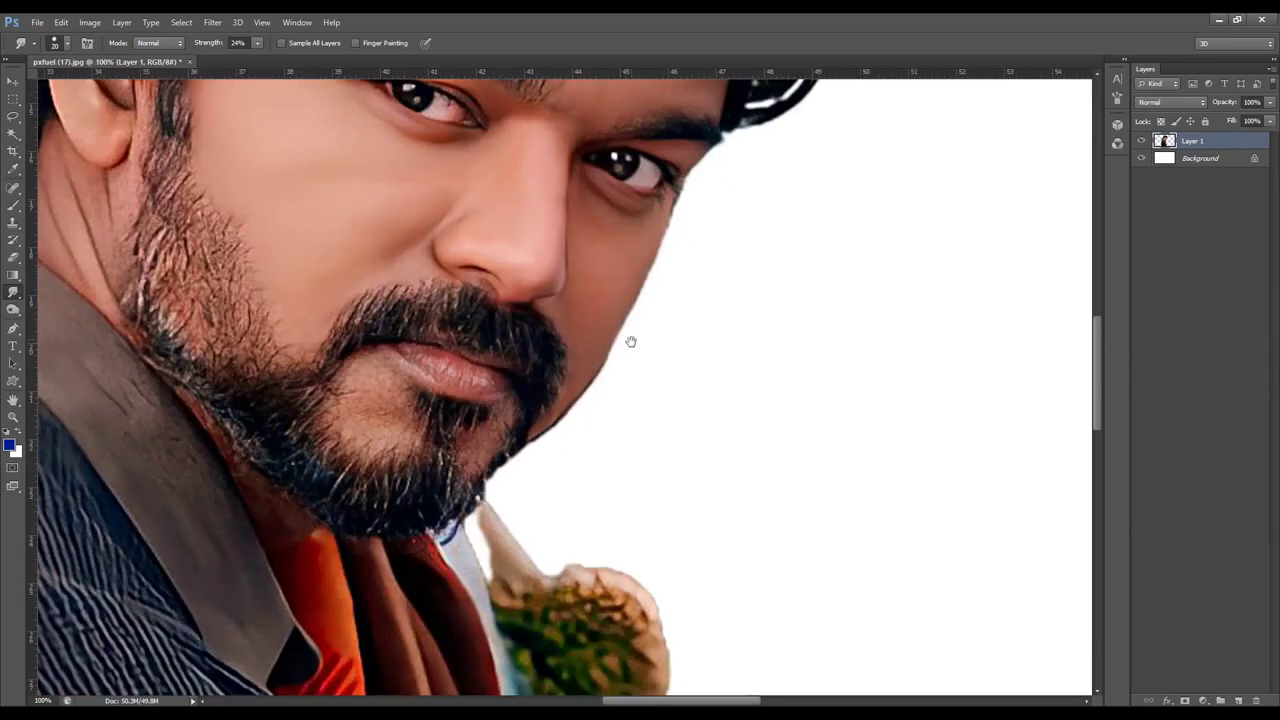
pyautogui.moveTo(548, 398); pyautogui.dragTo(631, 340)
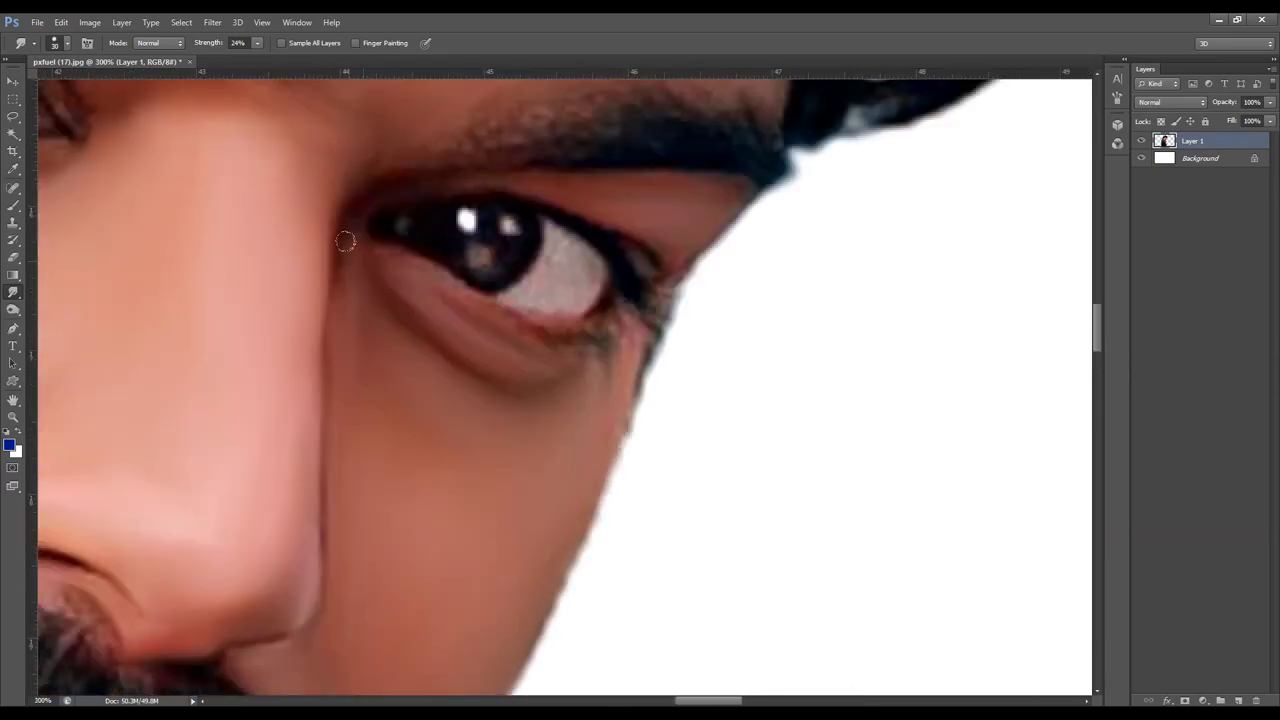
pyautogui.moveTo(531, 391); pyautogui.dragTo(291, 382)
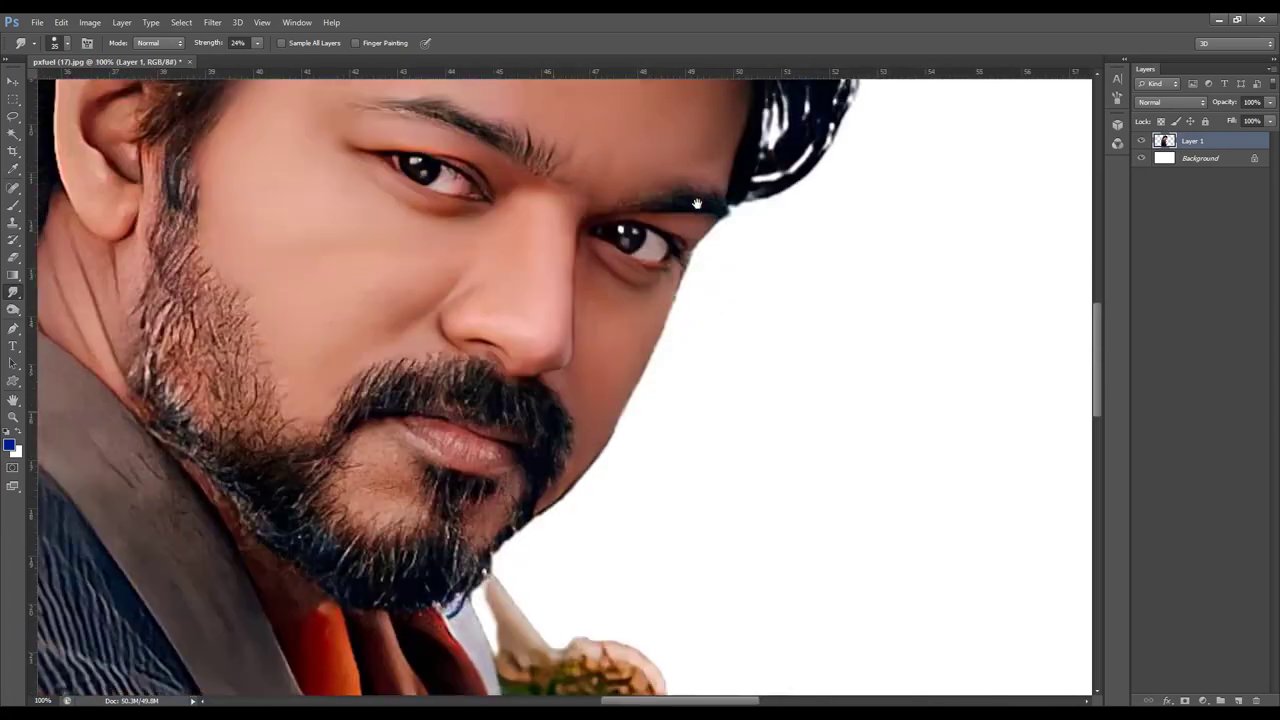
# Smudge the beard below the lower lip and soften the lower-lip highlights.
pyautogui.moveTo(603, 263); pyautogui.dragTo(545, 545)
pyautogui.scroll(-1, 537, 363)
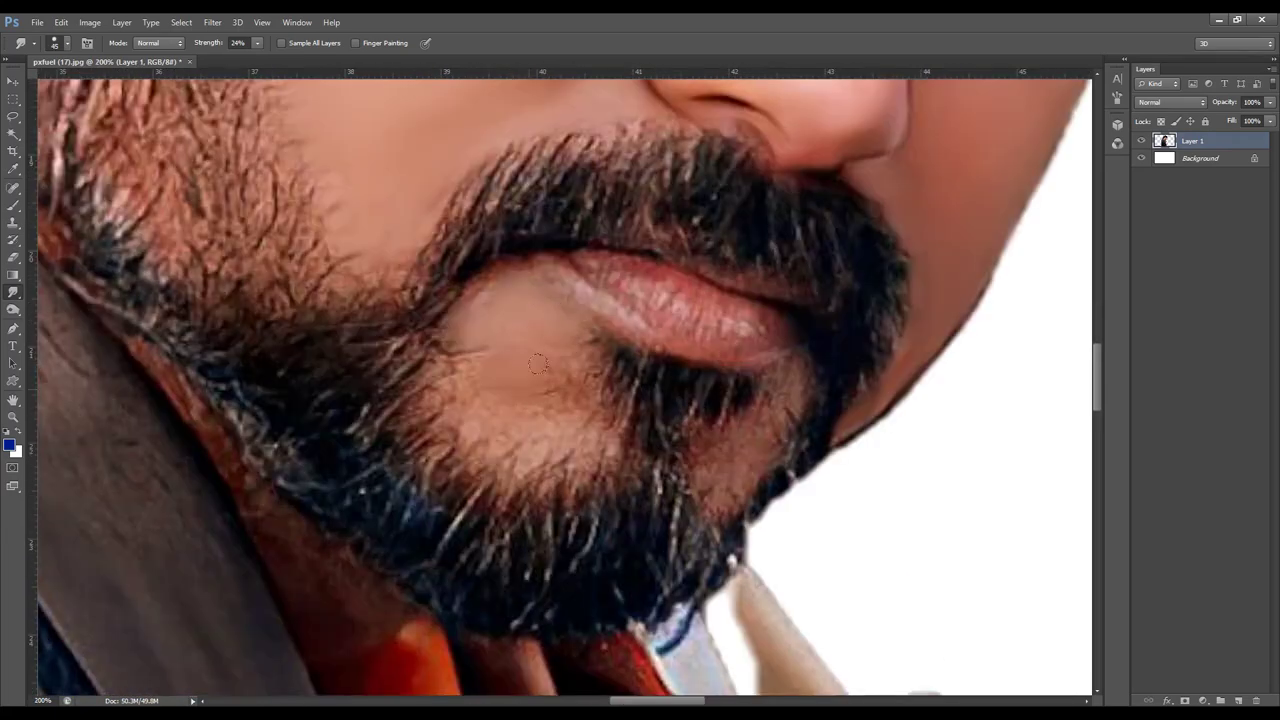
pyautogui.moveTo(537, 363); pyautogui.dragTo(560, 412)
pyautogui.moveTo(460, 365)
pyautogui.mouseDown()
pyautogui.moveTo(450, 425)
pyautogui.moveTo(585, 430)
pyautogui.mouseUp()
pyautogui.moveTo(709, 466)
pyautogui.mouseDown()
pyautogui.moveTo(589, 416)
pyautogui.moveTo(599, 447)
pyautogui.mouseUp()
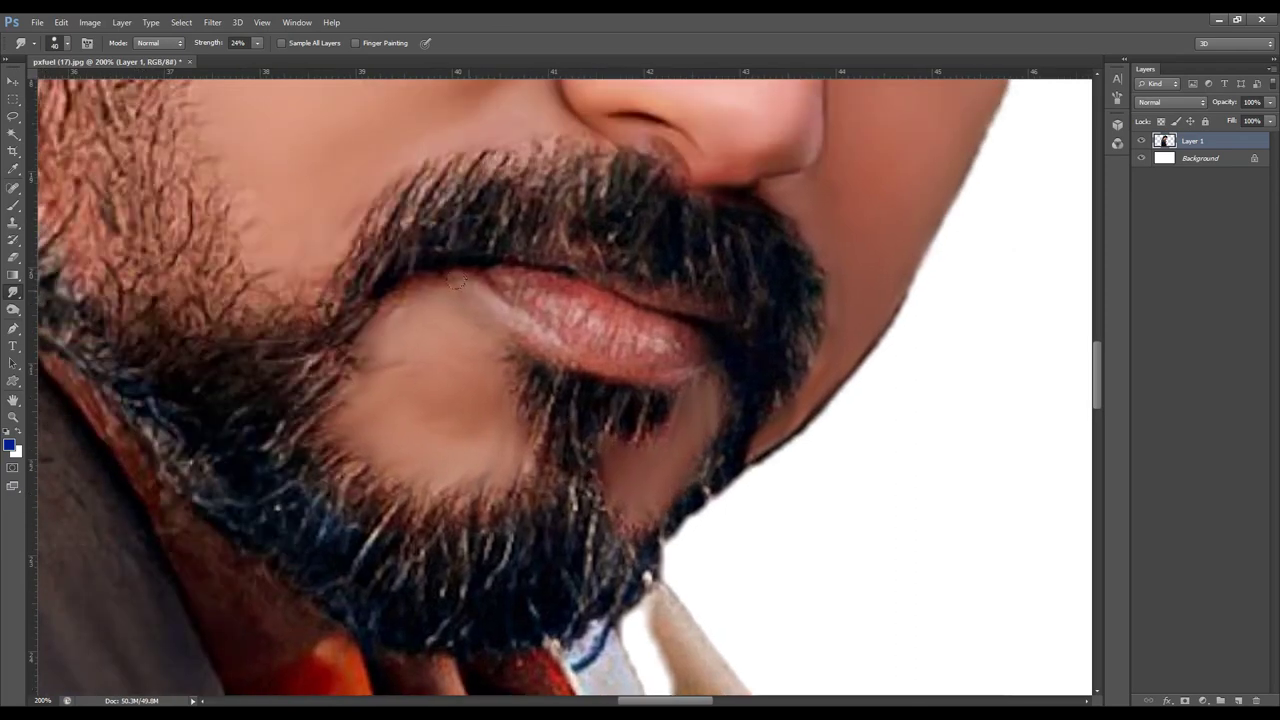
pyautogui.press('[')
pyautogui.moveTo(665, 345); pyautogui.dragTo(530, 295)
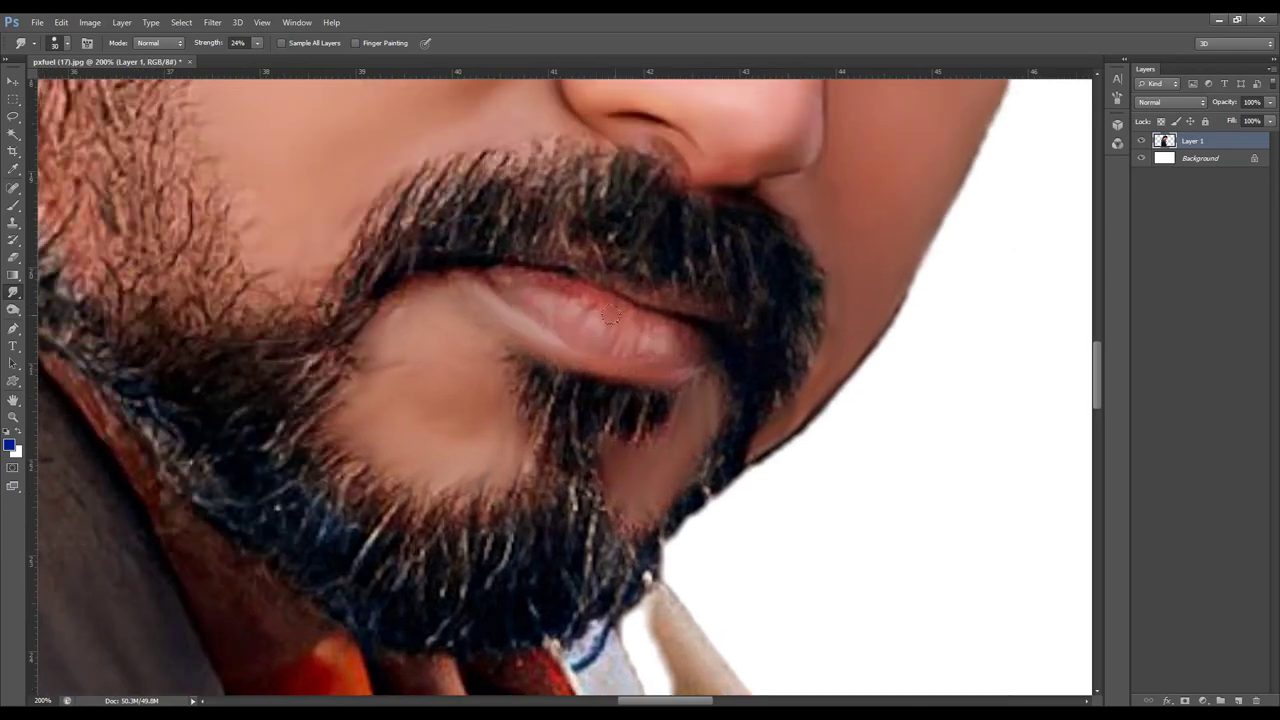
pyautogui.moveTo(665, 333); pyautogui.dragTo(535, 281)
# Smooth the ear rim, lower ear and shading inside the ear with a larger brush.
pyautogui.moveTo(390, 290); pyautogui.dragTo(430, 505)
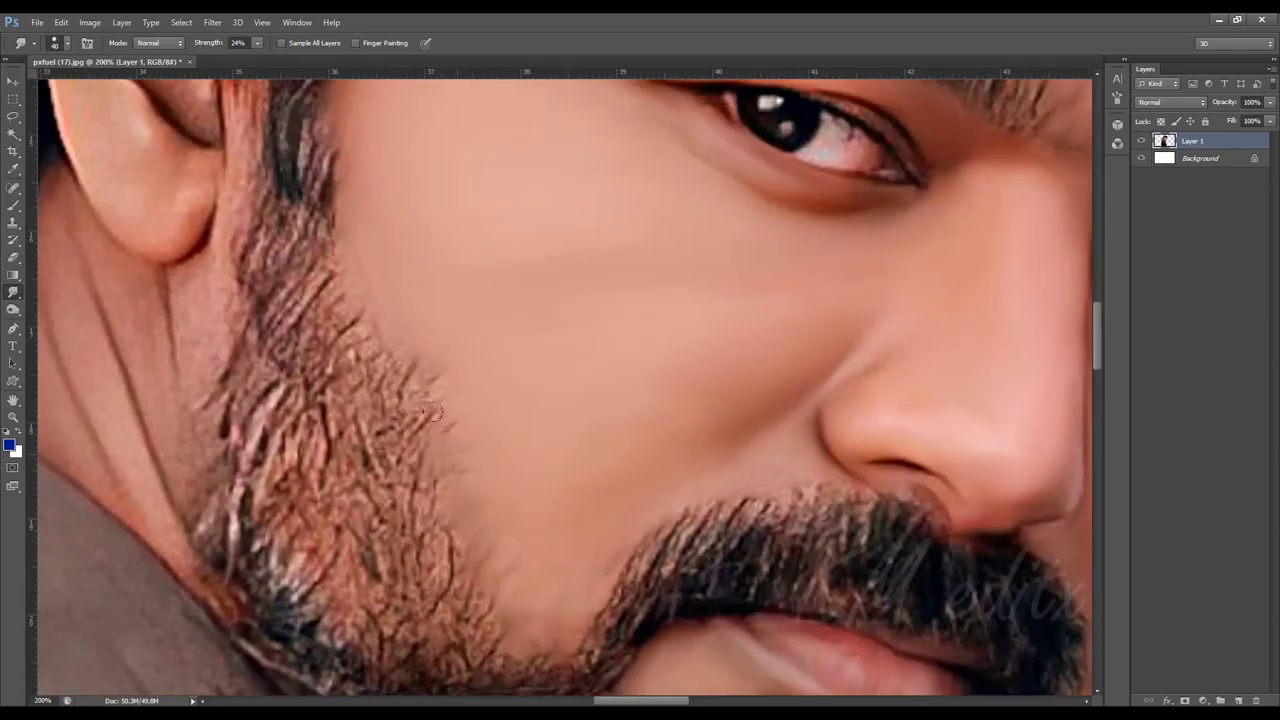
pyautogui.moveTo(430, 405); pyautogui.dragTo(530, 527)
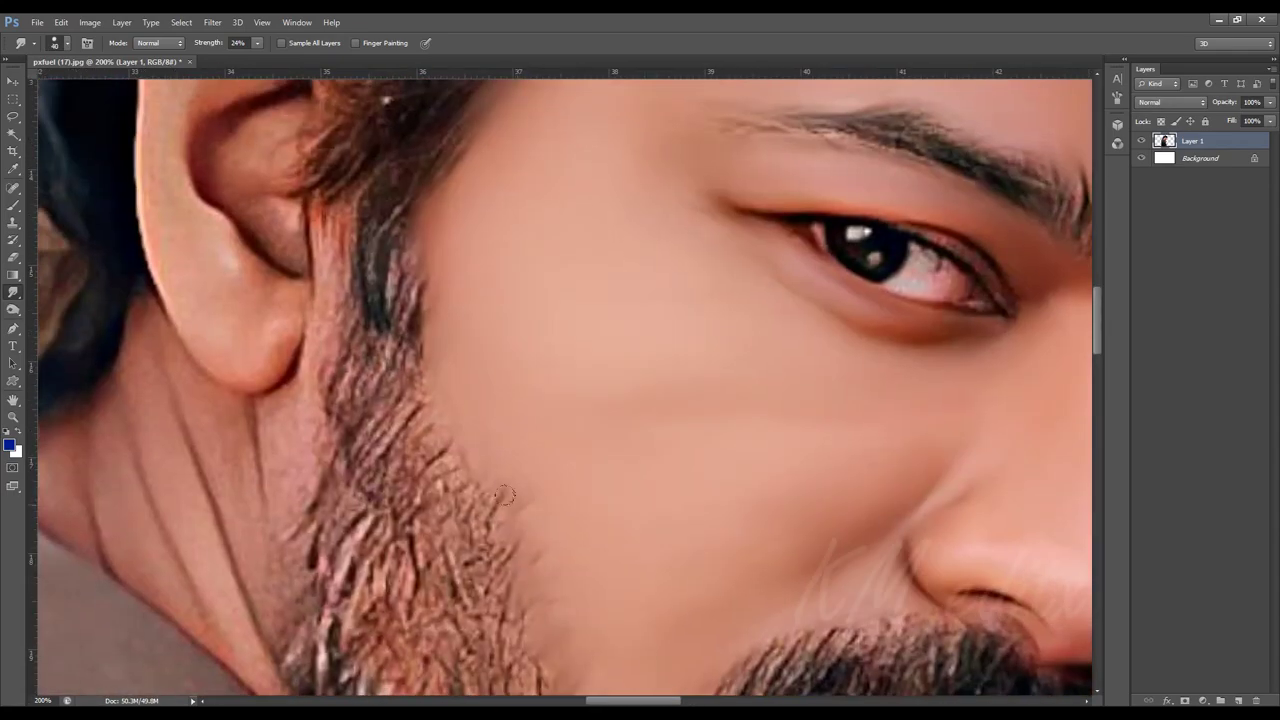
pyautogui.moveTo(414, 342); pyautogui.dragTo(443, 434)
pyautogui.hotkey('ctrl', '-')
pyautogui.scroll(5, 668, 324)
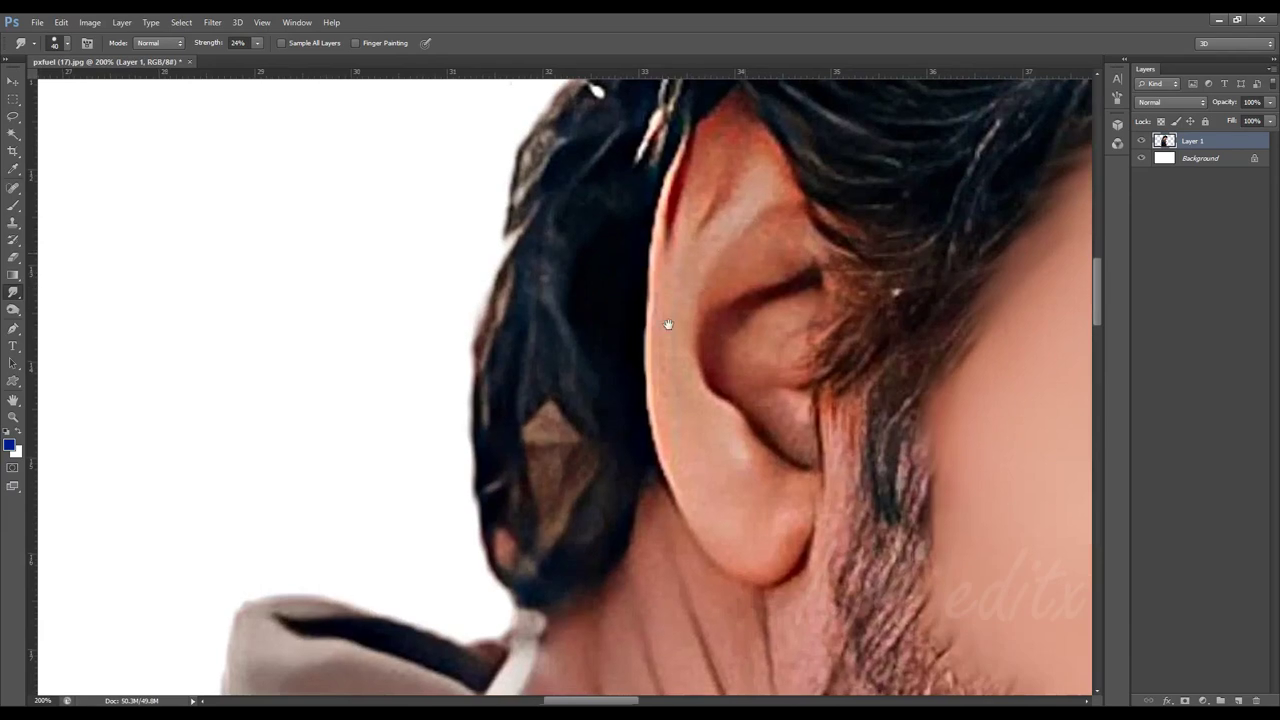
pyautogui.moveTo(668, 324); pyautogui.dragTo(591, 396)
pyautogui.press(']')
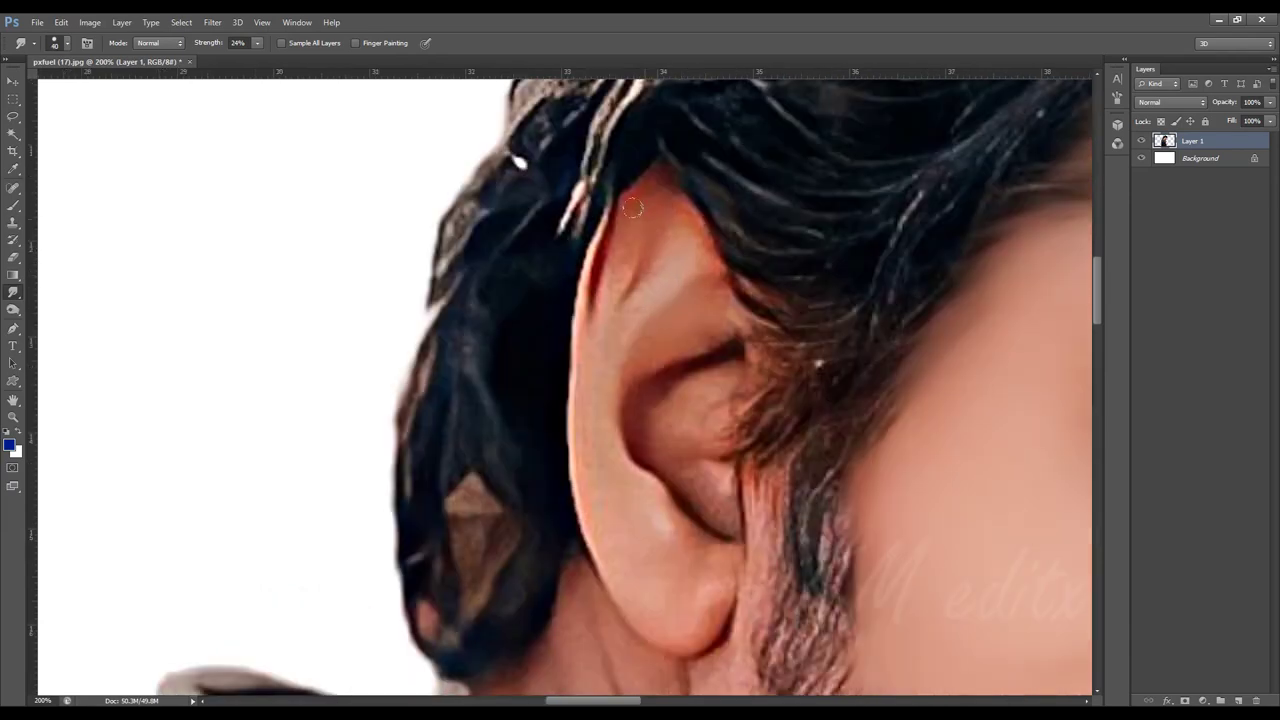
pyautogui.moveTo(611, 349); pyautogui.dragTo(593, 297)
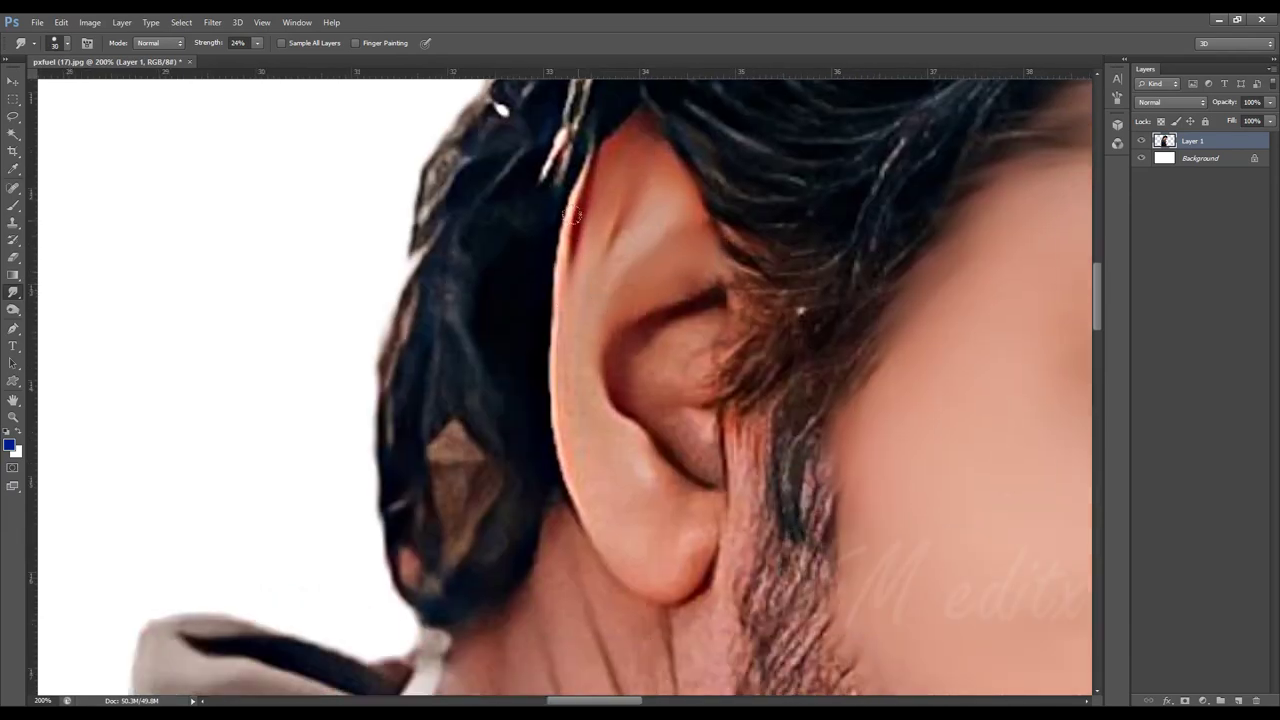
pyautogui.scroll(-2, 557, 303)
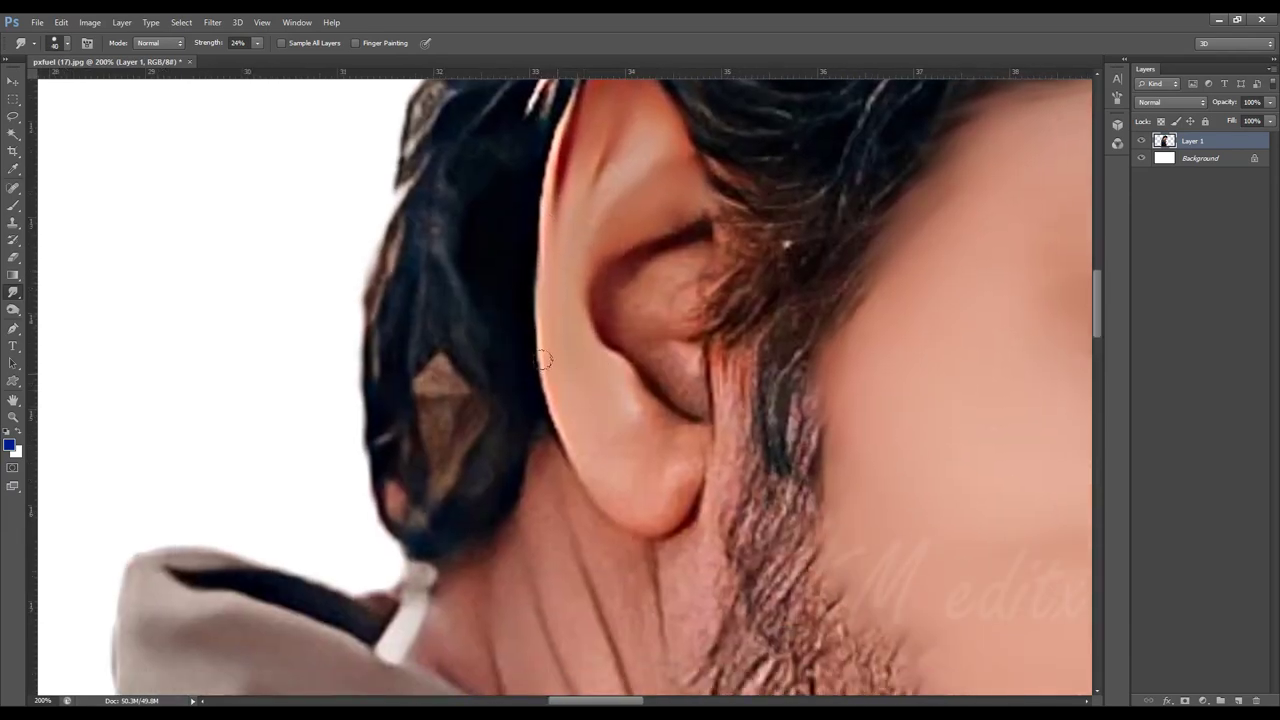
pyautogui.moveTo(544, 360); pyautogui.dragTo(664, 441)
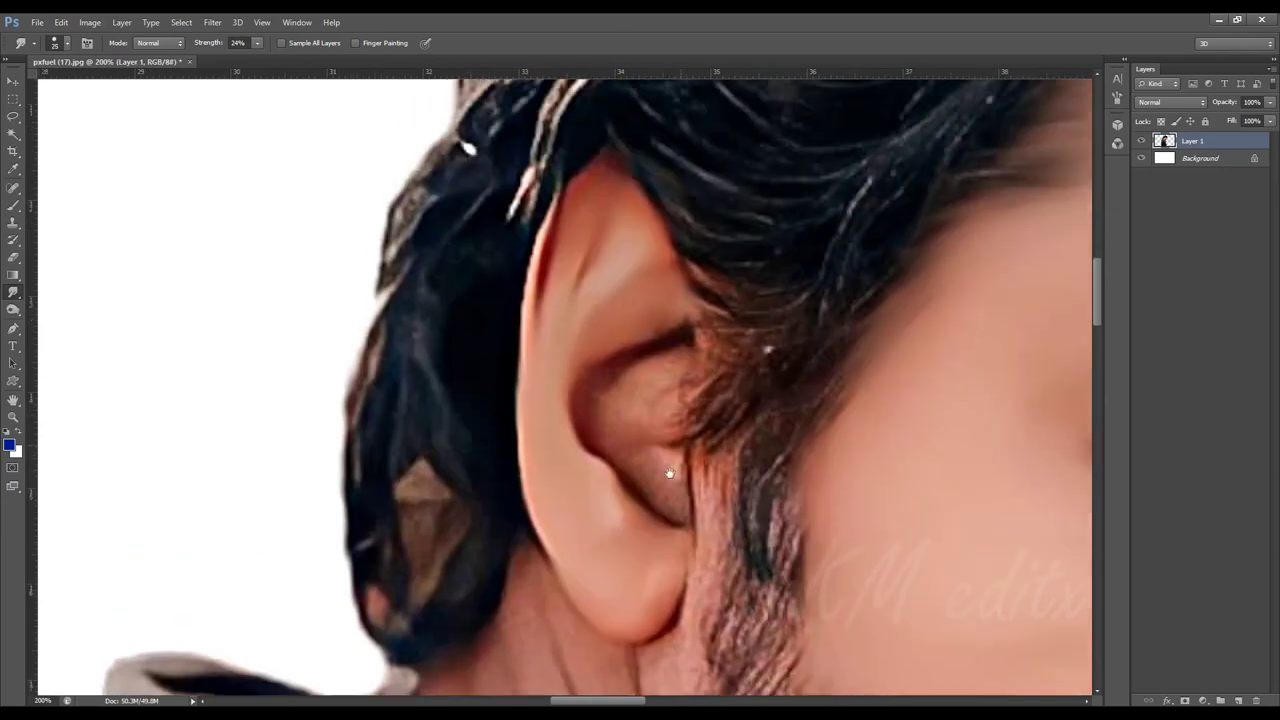
pyautogui.scroll(2, 650, 465)
pyautogui.moveTo(607, 402)
pyautogui.mouseDown()
pyautogui.moveTo(613, 386)
pyautogui.moveTo(661, 458)
pyautogui.mouseUp()
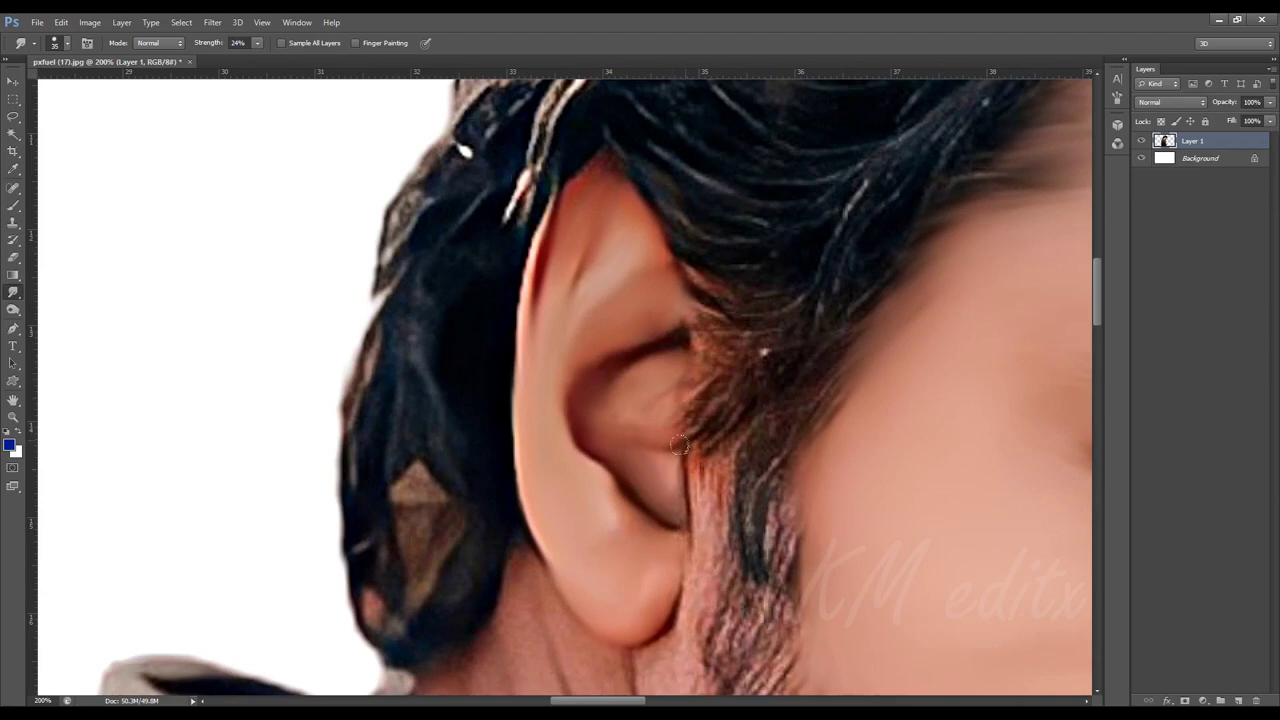
# Smudge the neck beside the ear, then fit the whole portrait in view with Ctrl+0.
pyautogui.scroll(2, 678, 447)
pyautogui.scroll(-1, 692, 373)
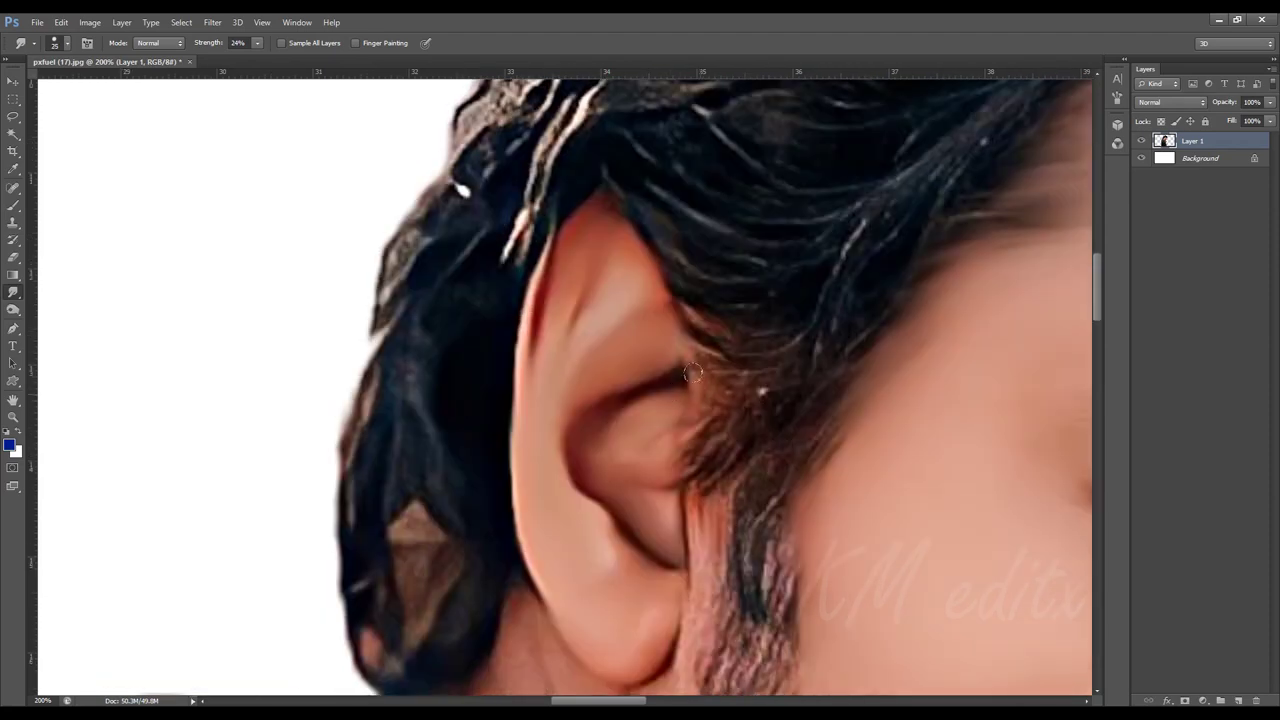
pyautogui.scroll(-2, 692, 373)
pyautogui.scroll(-2, 698, 380)
pyautogui.scroll(-1, 703, 385)
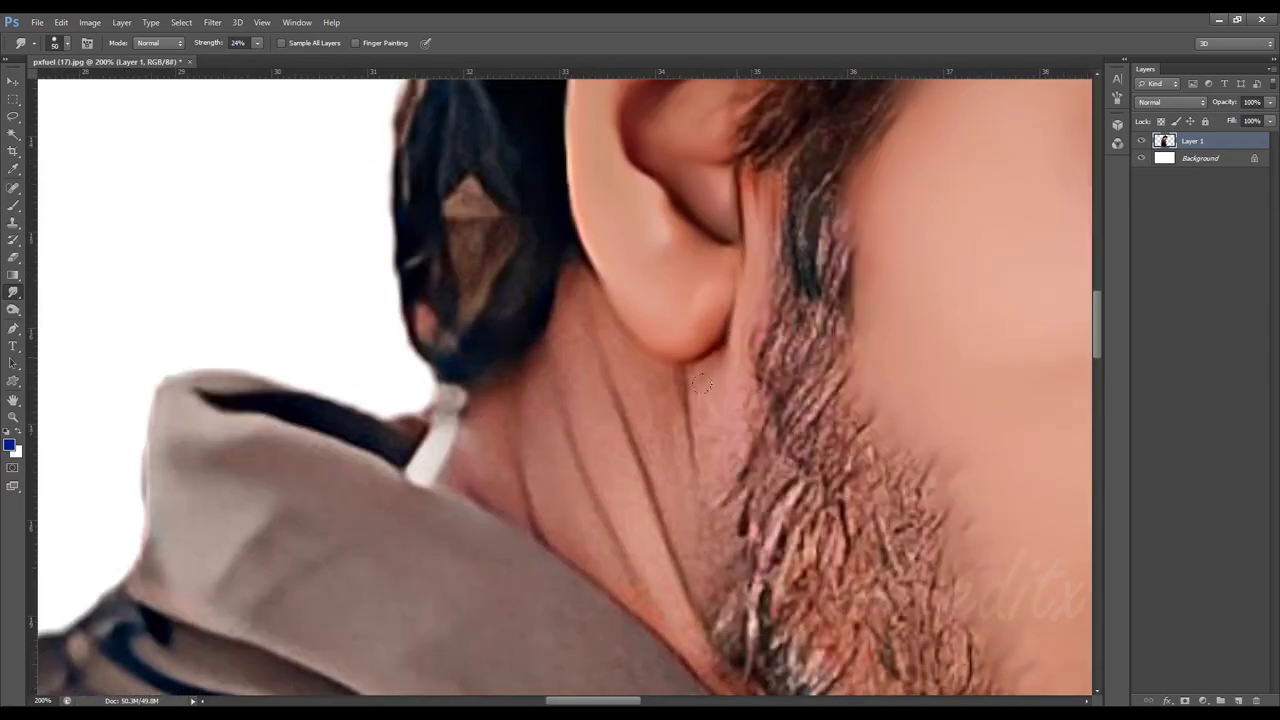
pyautogui.moveTo(701, 384); pyautogui.dragTo(738, 447)
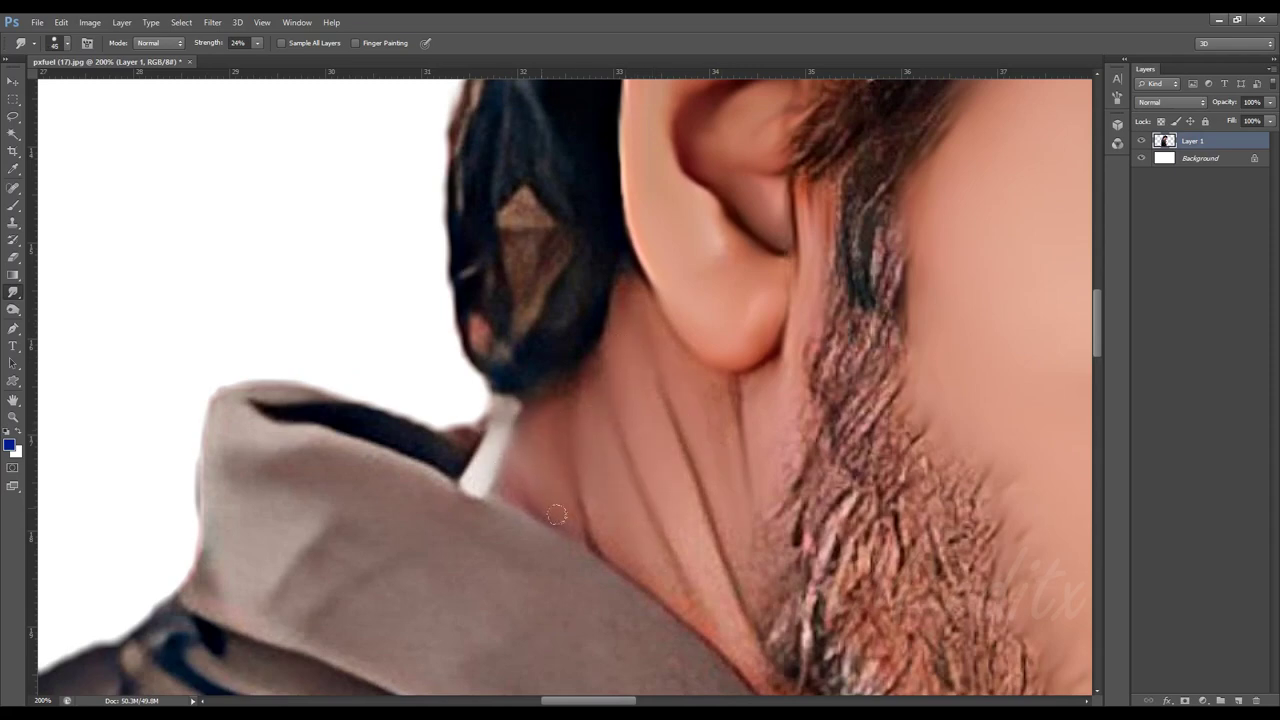
pyautogui.scroll(-2, 680, 480)
pyautogui.scroll(2, 700, 437)
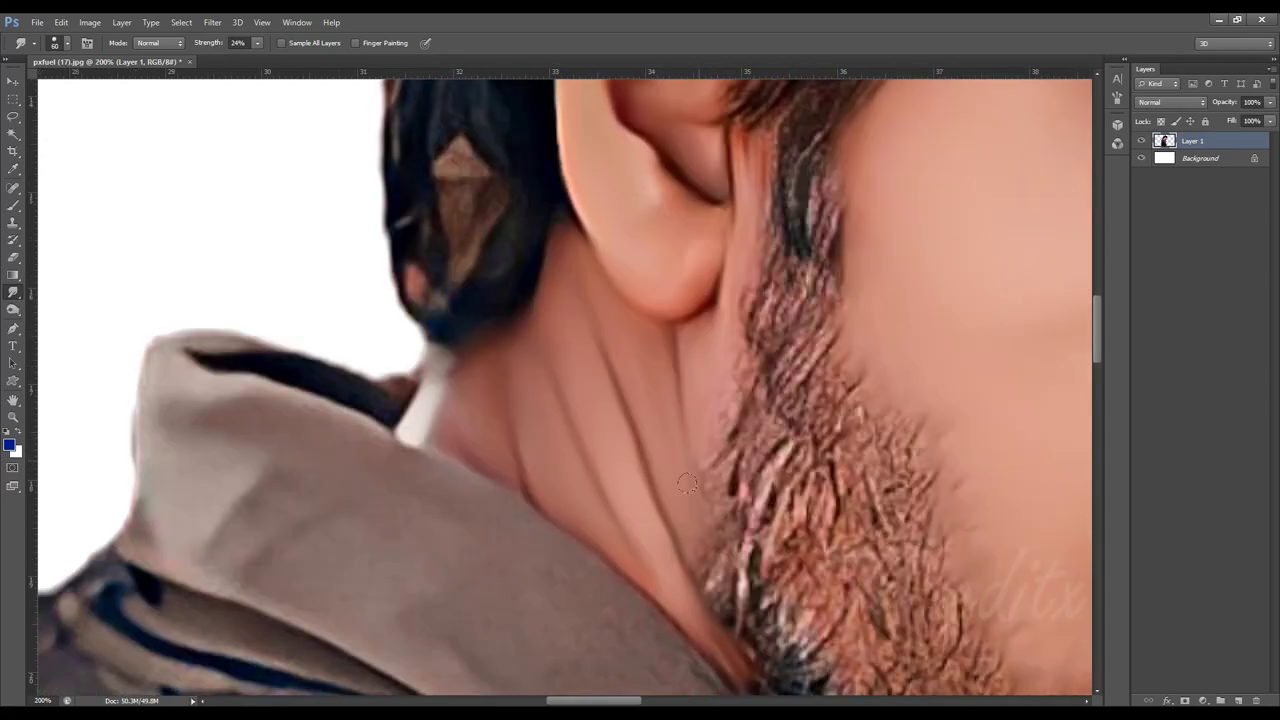
pyautogui.hotkey('ctrl', '0')
pyautogui.scroll(2, 757, 531)
# Smooth the striped texture on the jacket's upper-left area with the 24% Smudge brush.
pyautogui.scroll(1, 809, 443)
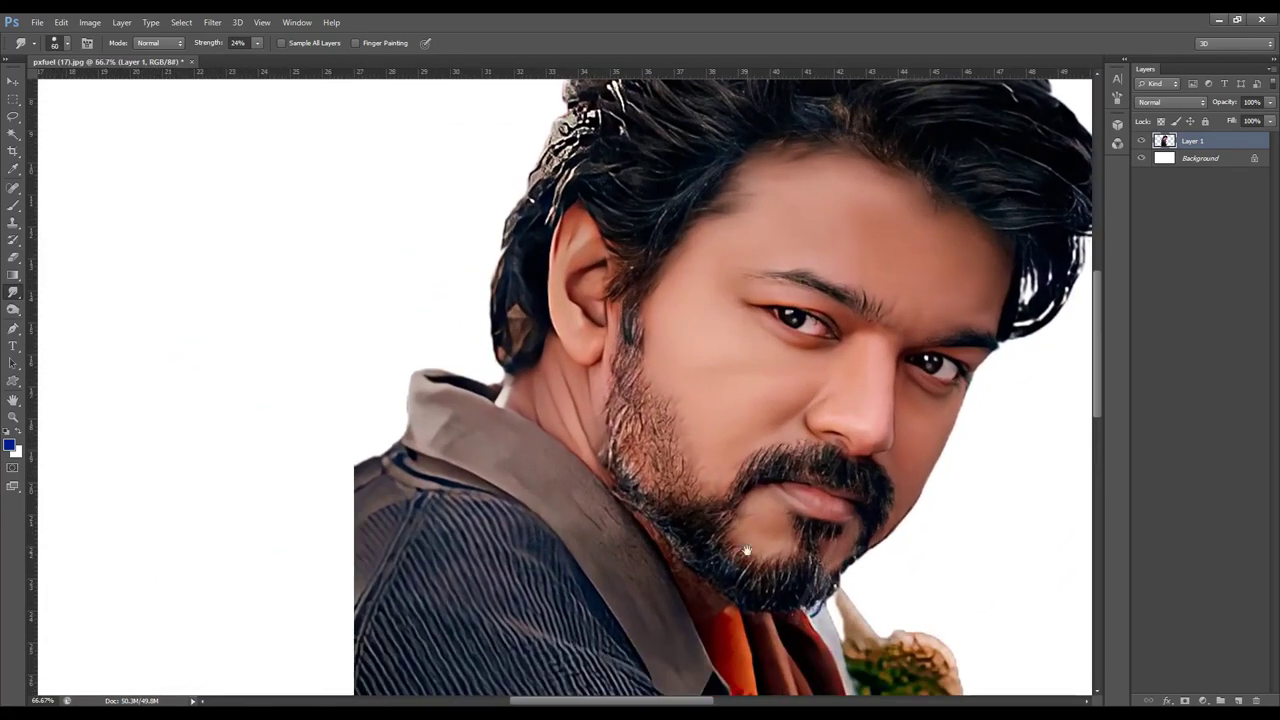
pyautogui.scroll(1, 560, 410)
pyautogui.press(']')
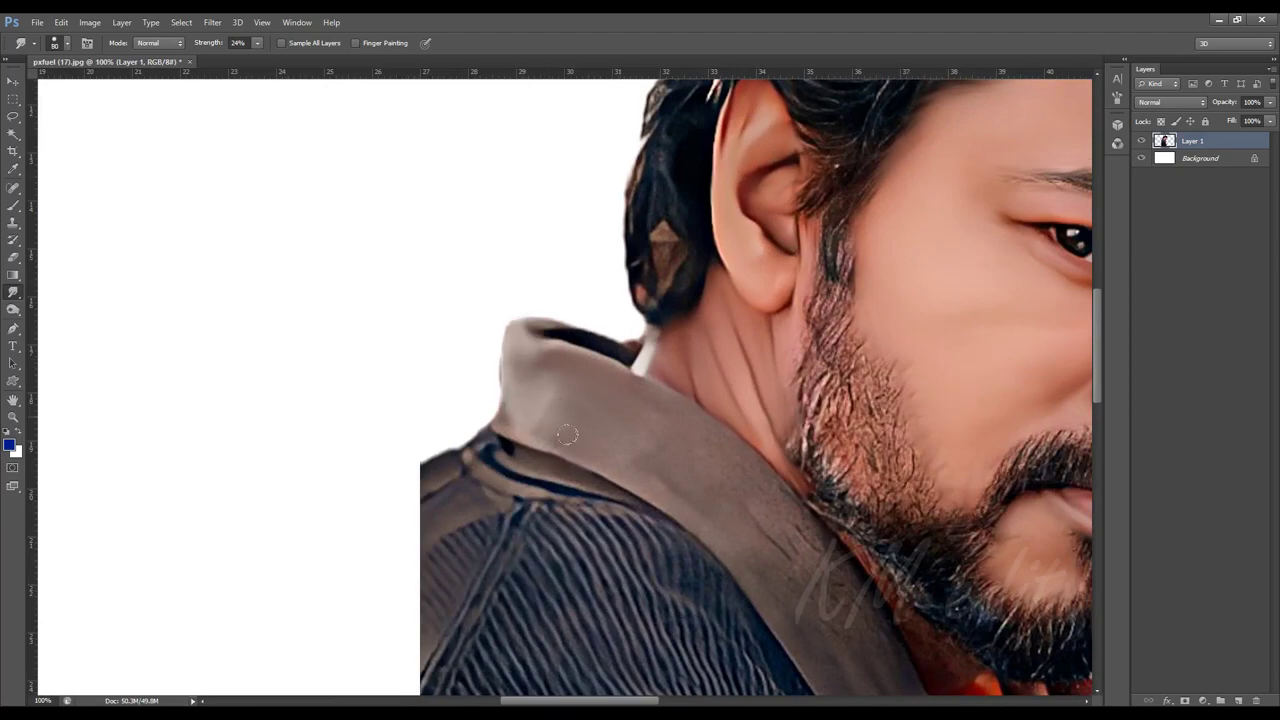
pyautogui.press('[')
pyautogui.scroll(-2, 690, 440)
pyautogui.hscroll(2, 690, 440)
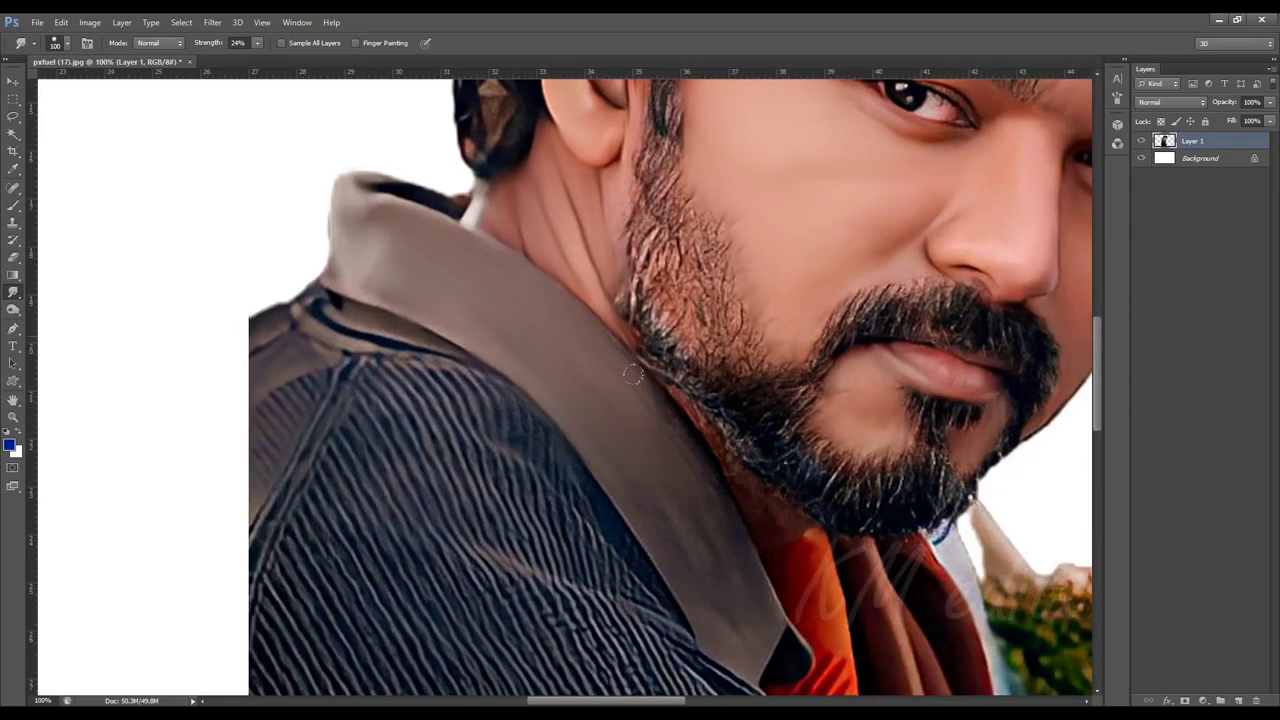
pyautogui.scroll(-1, 636, 389)
pyautogui.scroll(-1, 636, 389)
pyautogui.hscroll(-2, 620, 420)
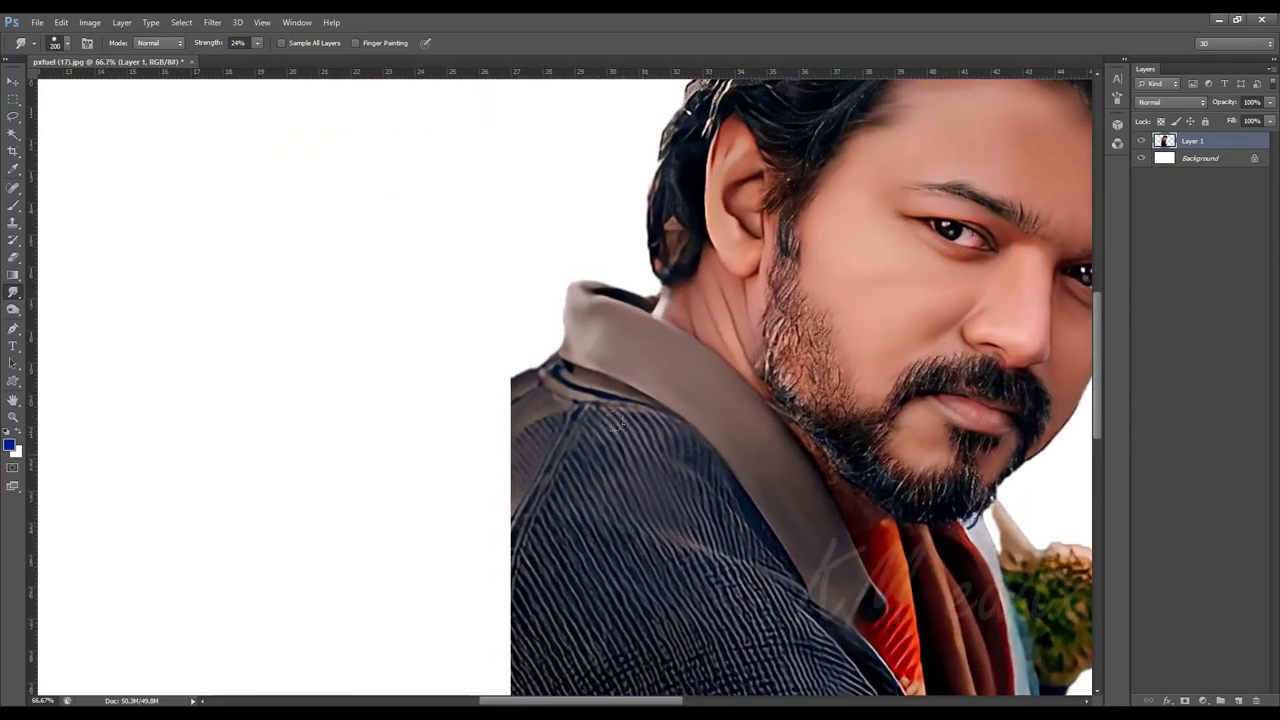
pyautogui.press(']')
pyautogui.press(']')
pyautogui.press(']')
pyautogui.press(']')
pyautogui.press(']')
pyautogui.press(']')
pyautogui.scroll(-4, 606, 427)
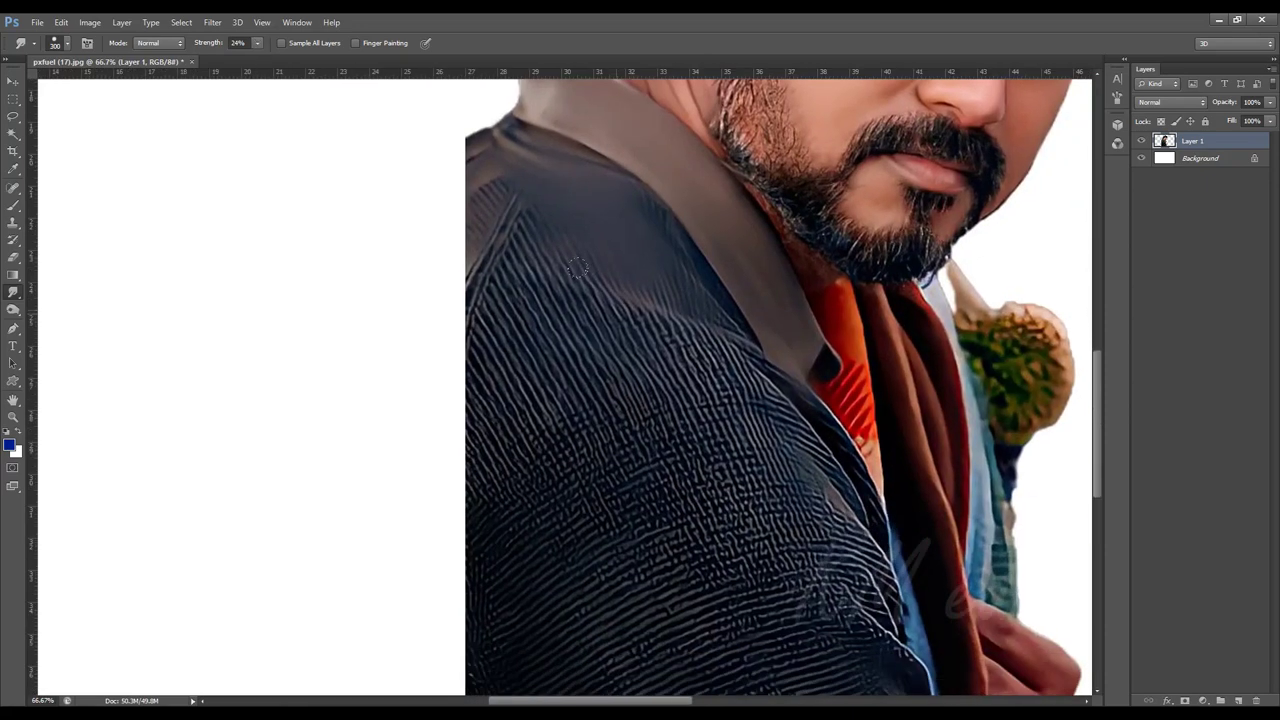
pyautogui.moveTo(640, 330)
pyautogui.mouseDown()
pyautogui.moveTo(560, 480)
pyautogui.moveTo(473, 203)
pyautogui.moveTo(740, 480)
pyautogui.mouseUp()
pyautogui.scroll(-3, 640, 389)
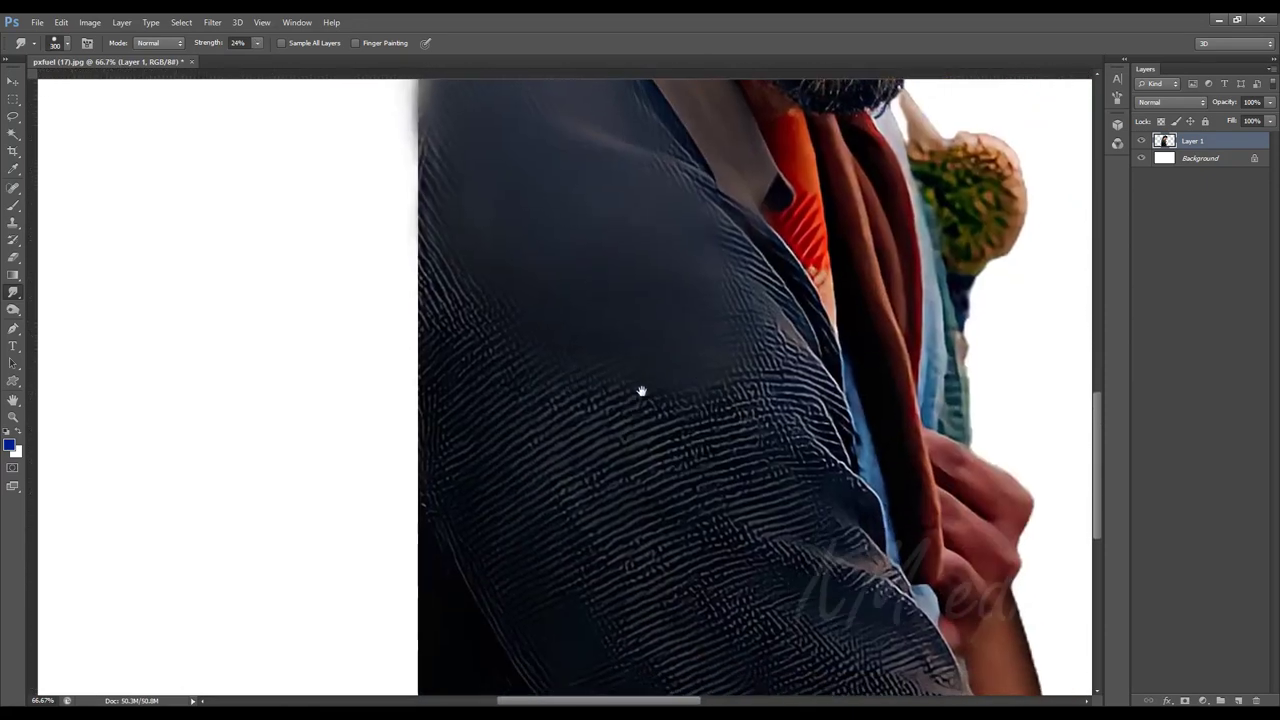
pyautogui.moveTo(640, 389); pyautogui.dragTo(790, 420)
# Smooth more of the jacket texture with a smaller brush, undoing a stray grey smudge.
pyautogui.press('[')
pyautogui.scroll(3, 750, 450)
pyautogui.press('[')
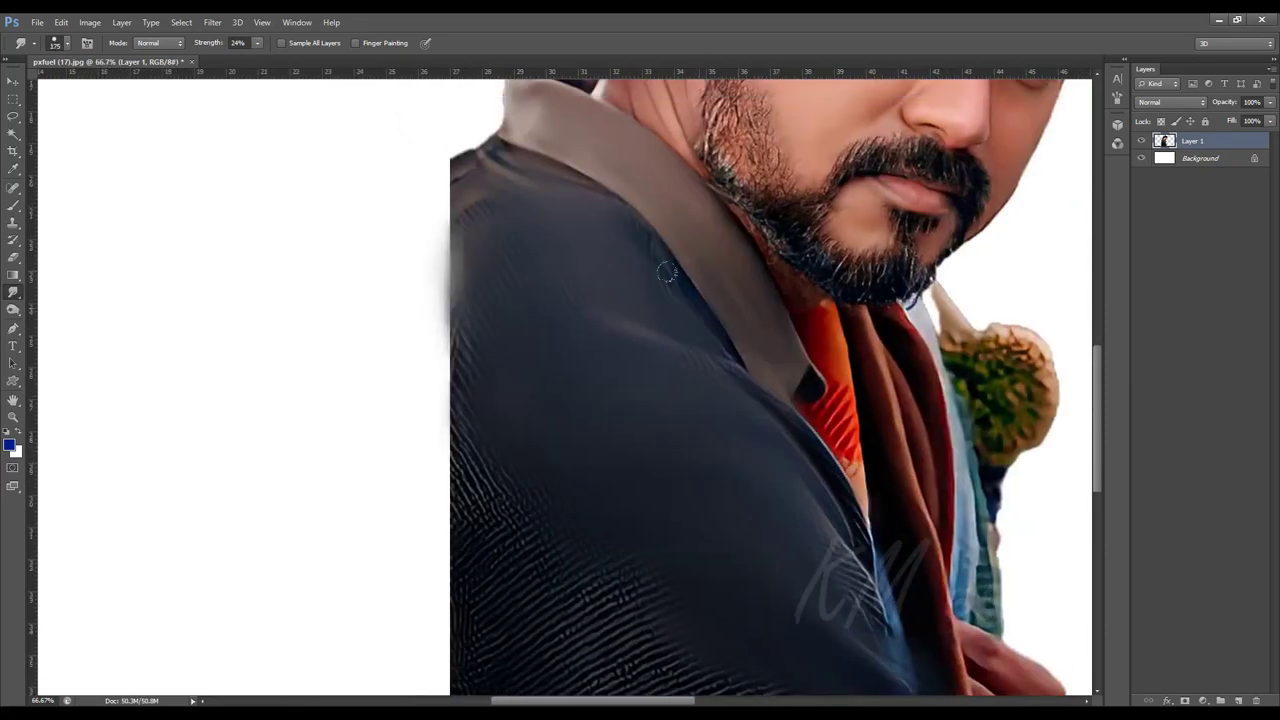
pyautogui.scroll(-4, 740, 400)
pyautogui.scroll(2, 819, 397)
pyautogui.scroll(-2, 819, 397)
pyautogui.moveTo(760, 460)
pyautogui.mouseDown()
pyautogui.moveTo(900, 620)
pyautogui.moveTo(597, 423)
pyautogui.moveTo(708, 523)
pyautogui.mouseUp()
pyautogui.press(']')
pyautogui.press(']')
pyautogui.press(']')
pyautogui.scroll(2, 575, 375)
pyautogui.scroll(-3, 585, 237)
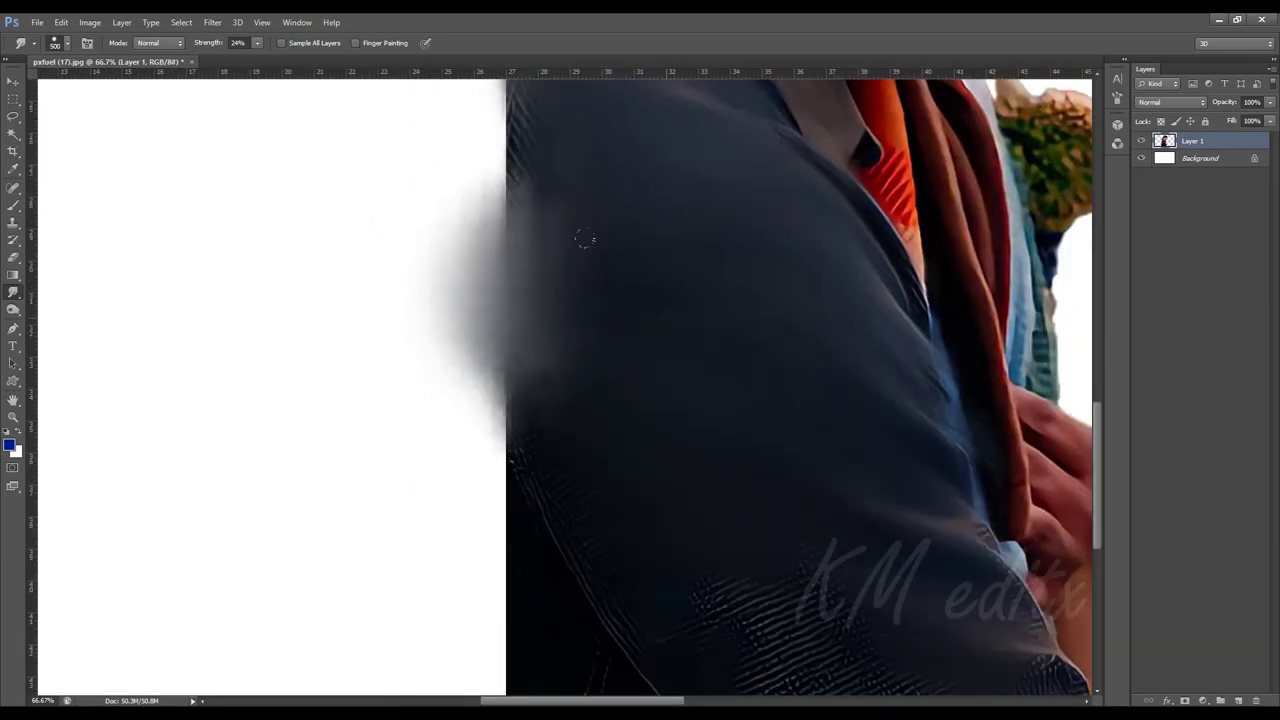
pyautogui.hotkey('ctrl', 'z')
pyautogui.scroll(-2, 729, 388)
# Smear the jacket's upper-left edge outward into the white background.
pyautogui.moveTo(729, 388); pyautogui.dragTo(823, 471)
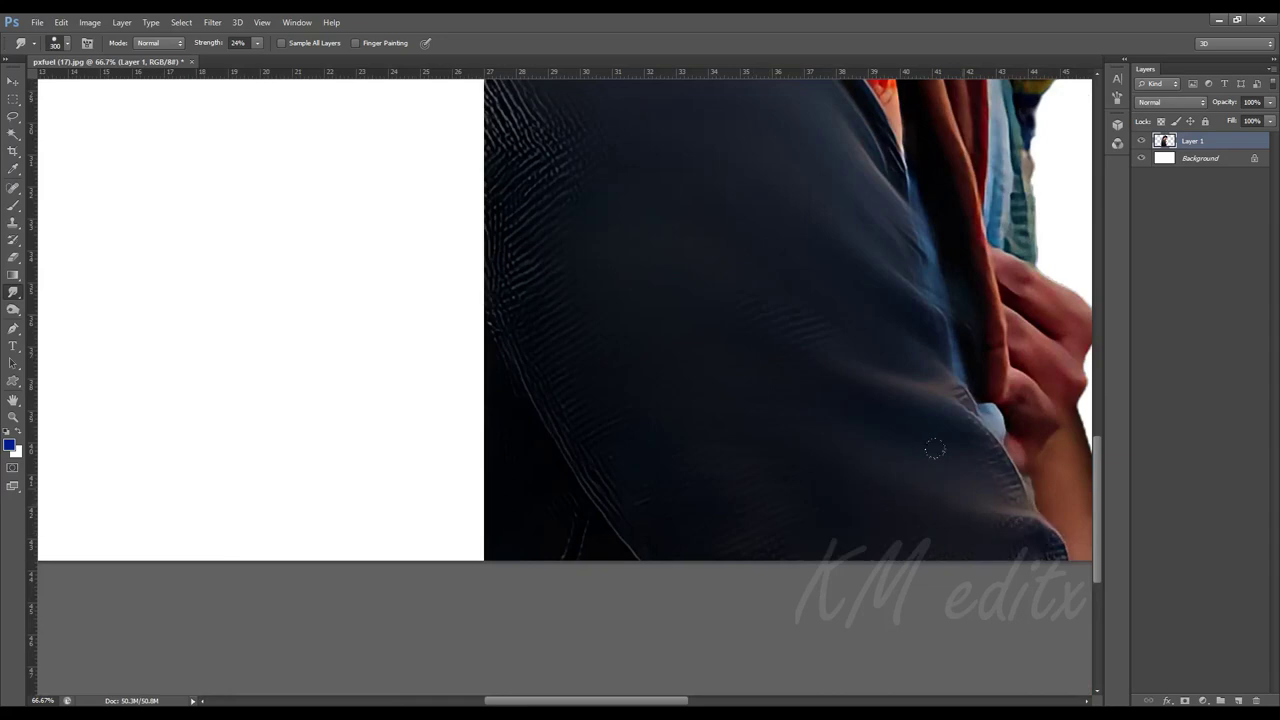
pyautogui.scroll(-1, 605, 328)
pyautogui.scroll(-1, 604, 327)
pyautogui.scroll(1, 608, 380)
pyautogui.press('[')
pyautogui.press('[')
pyautogui.press('[')
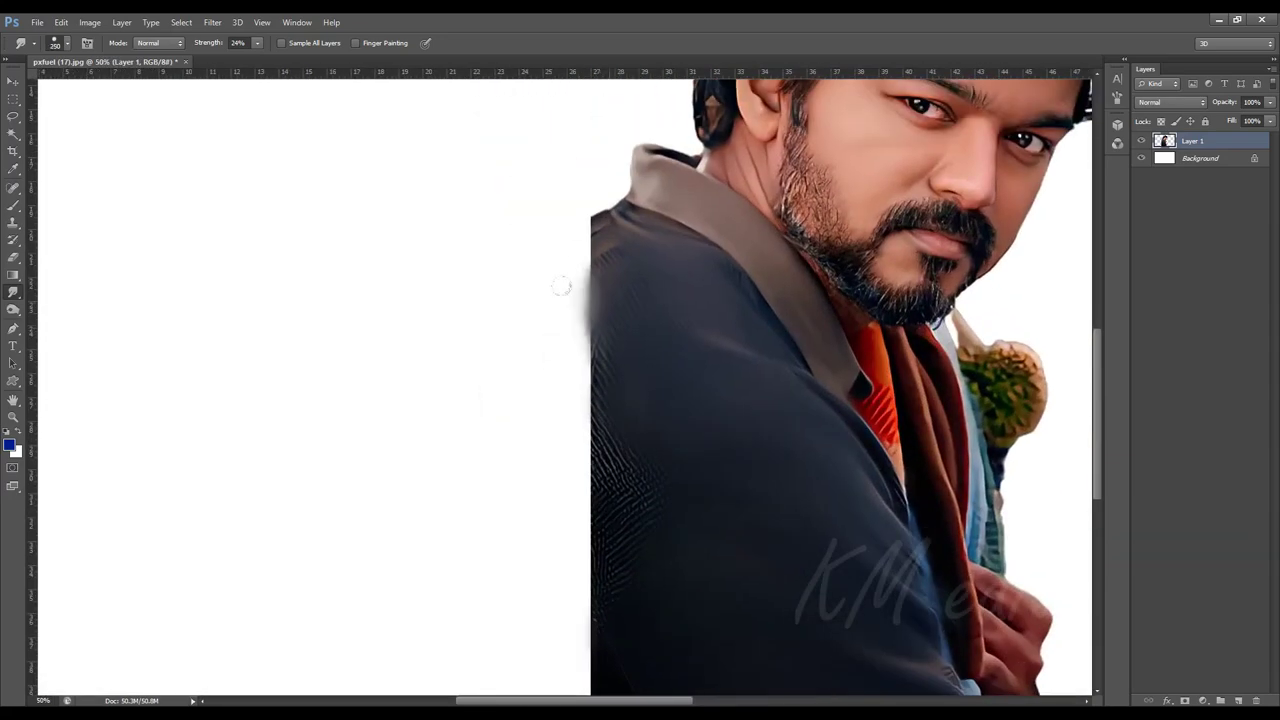
pyautogui.moveTo(590, 330)
pyautogui.mouseDown()
pyautogui.moveTo(557, 229)
pyautogui.moveTo(593, 287)
pyautogui.moveTo(531, 357)
pyautogui.moveTo(480, 306)
pyautogui.mouseUp()
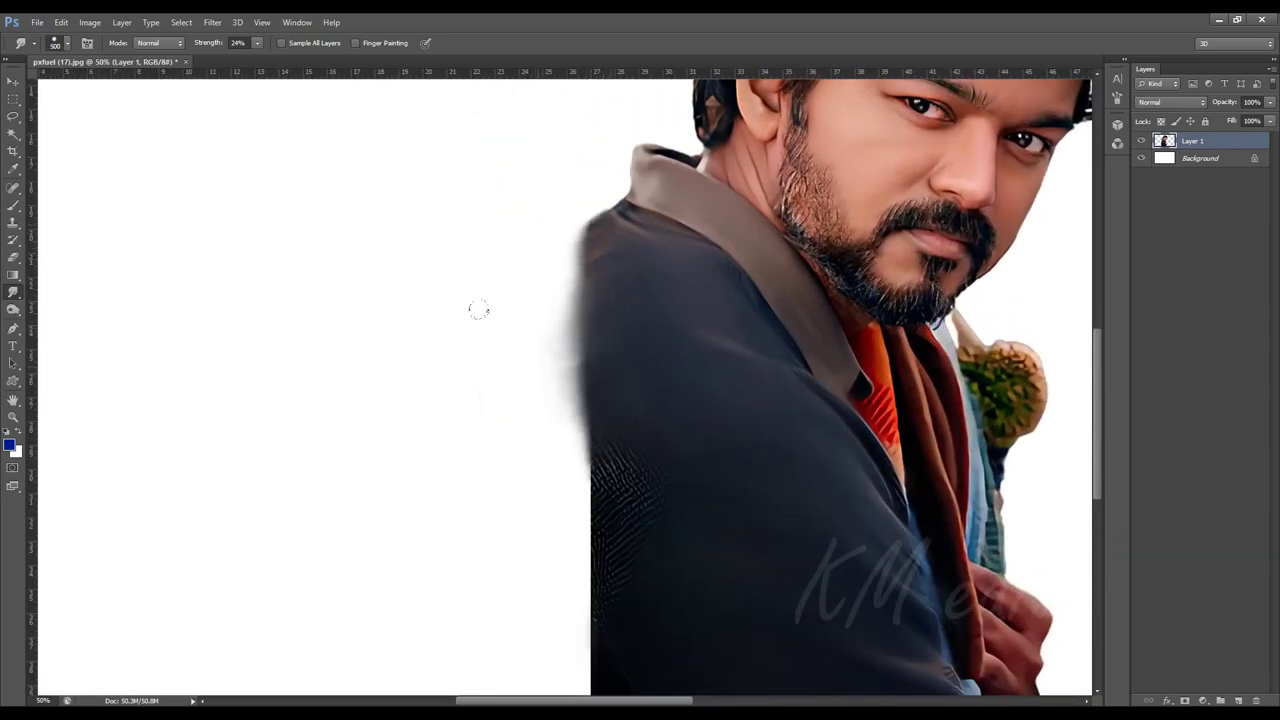
pyautogui.press(']')
pyautogui.press(']')
pyautogui.press(']')
pyautogui.moveTo(575, 500); pyautogui.dragTo(516, 237)
pyautogui.moveTo(560, 420); pyautogui.dragTo(570, 560)
pyautogui.scroll(-2, 586, 443)
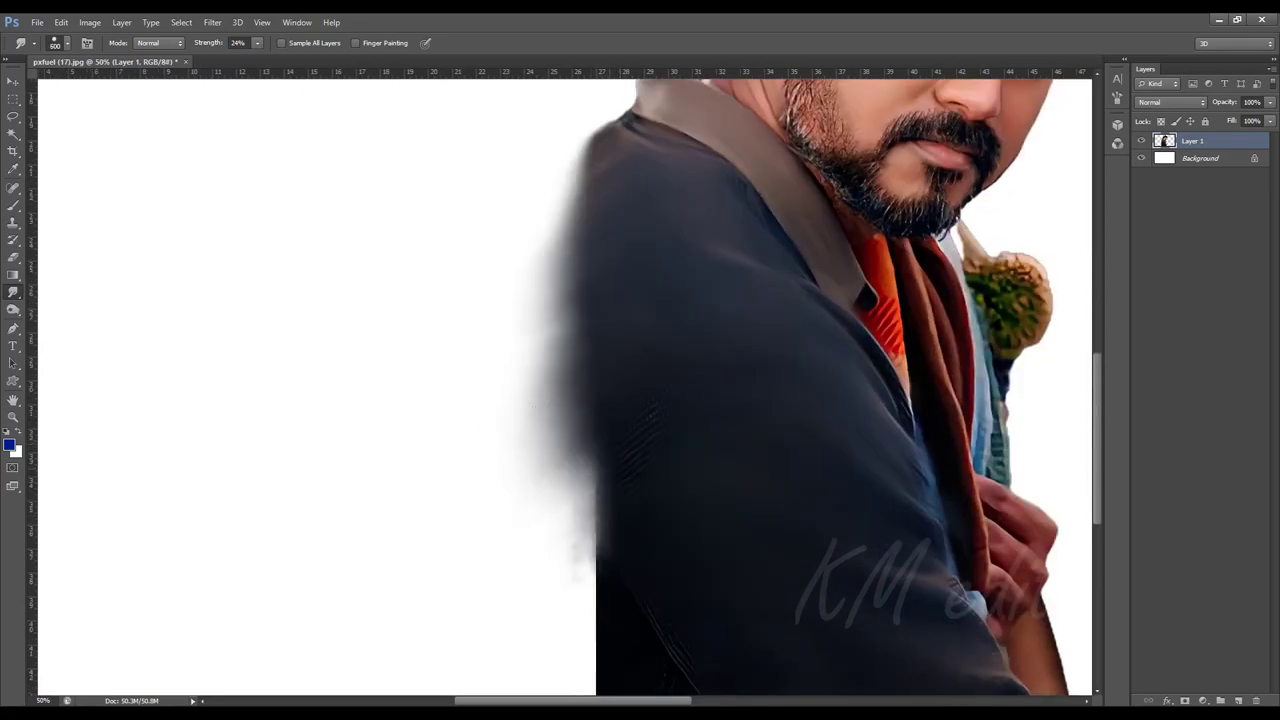
pyautogui.scroll(-2, 586, 443)
pyautogui.moveTo(530, 454); pyautogui.dragTo(560, 540)
# Push the jacket's lower-left edge into the background and soften it.
pyautogui.scroll(-1, 600, 480)
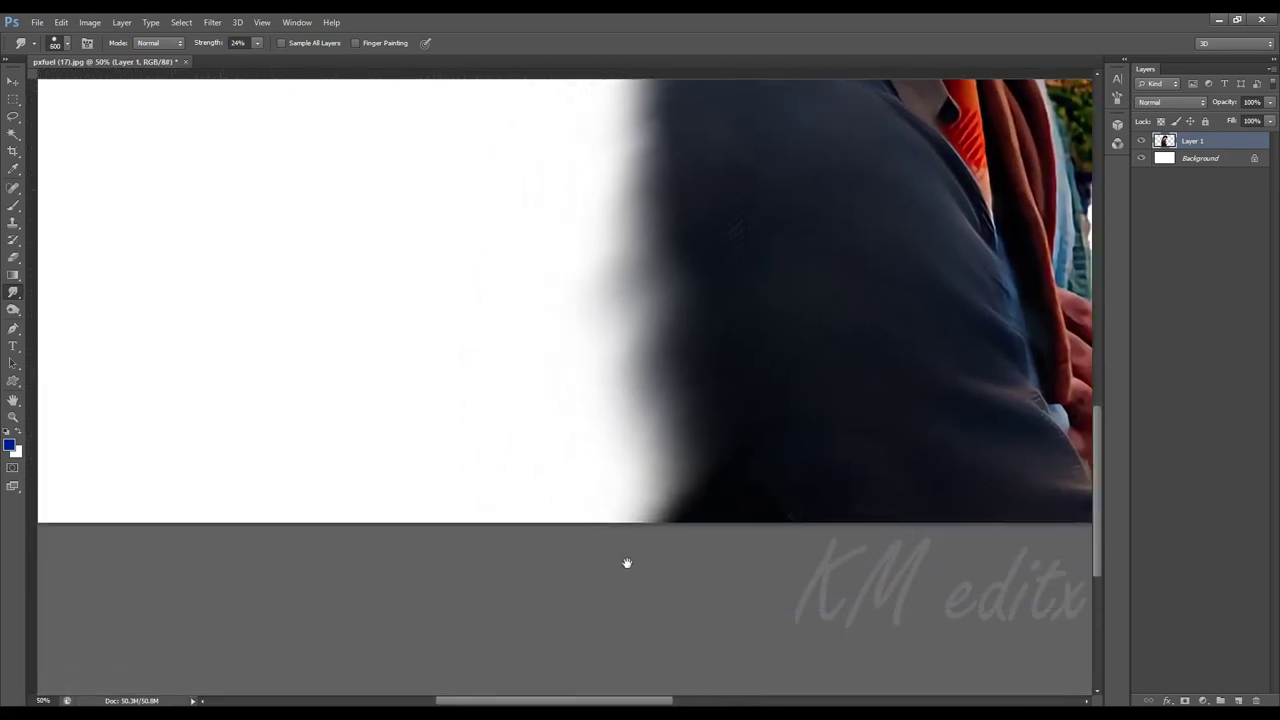
pyautogui.hscroll(2, 600, 500)
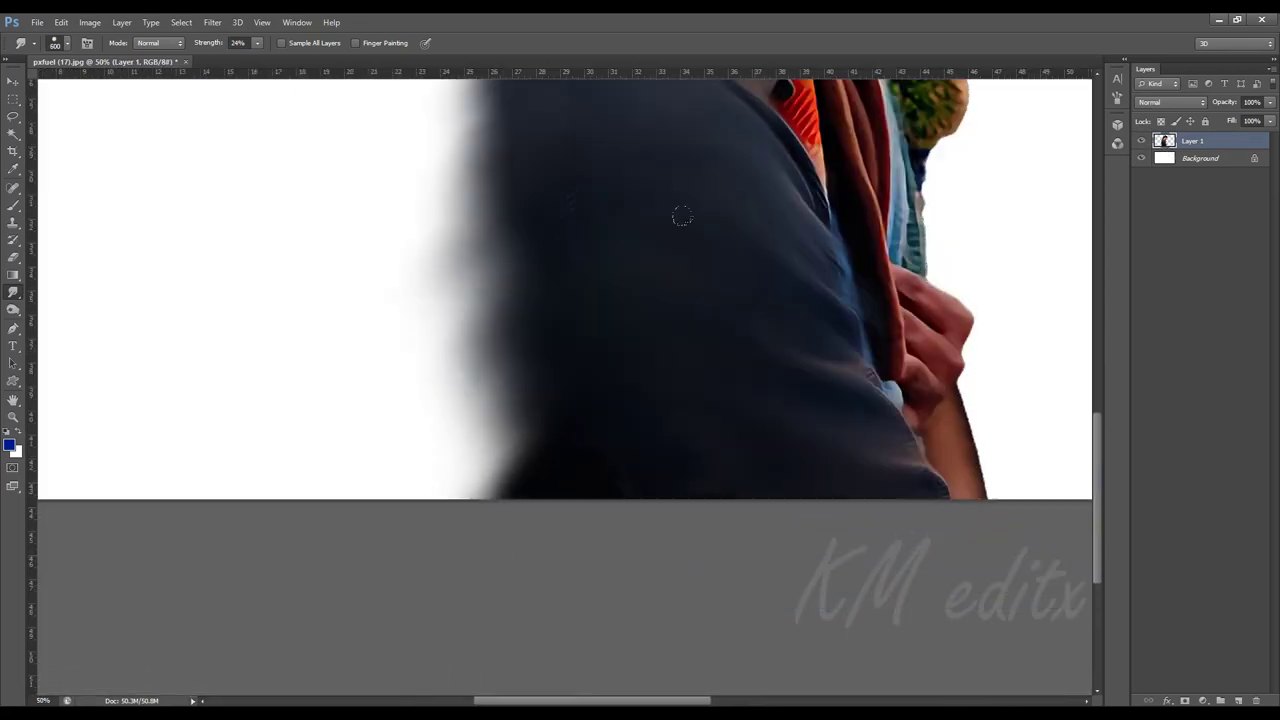
pyautogui.scroll(-2, 680, 214)
pyautogui.scroll(2, 709, 389)
pyautogui.scroll(-1, 585, 368)
pyautogui.moveTo(585, 368)
pyautogui.mouseDown()
pyautogui.moveTo(530, 420)
pyautogui.moveTo(515, 300)
pyautogui.moveTo(520, 340)
pyautogui.moveTo(496, 374)
pyautogui.moveTo(520, 450)
pyautogui.moveTo(515, 590)
pyautogui.mouseUp()
pyautogui.scroll(-1, 515, 590)
pyautogui.hscroll(1, 515, 590)
pyautogui.moveTo(515, 531)
pyautogui.mouseDown()
pyautogui.moveTo(566, 471)
pyautogui.moveTo(540, 440)
pyautogui.moveTo(546, 370)
pyautogui.mouseUp()
pyautogui.scroll(1, 646, 494)
pyautogui.scroll(1, 726, 472)
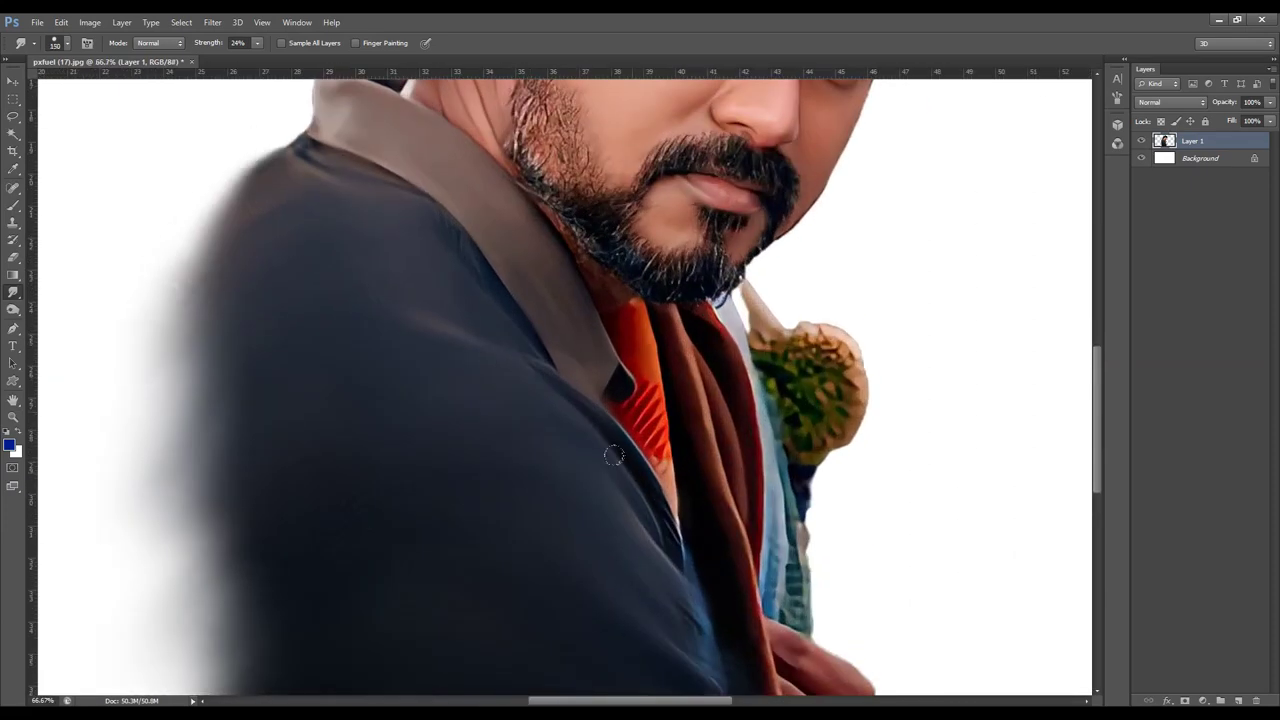
# Smooth the area just below the chin by the scarf with a small smudge brush.
pyautogui.moveTo(726, 472); pyautogui.dragTo(704, 552)
pyautogui.scroll(1, 540, 323)
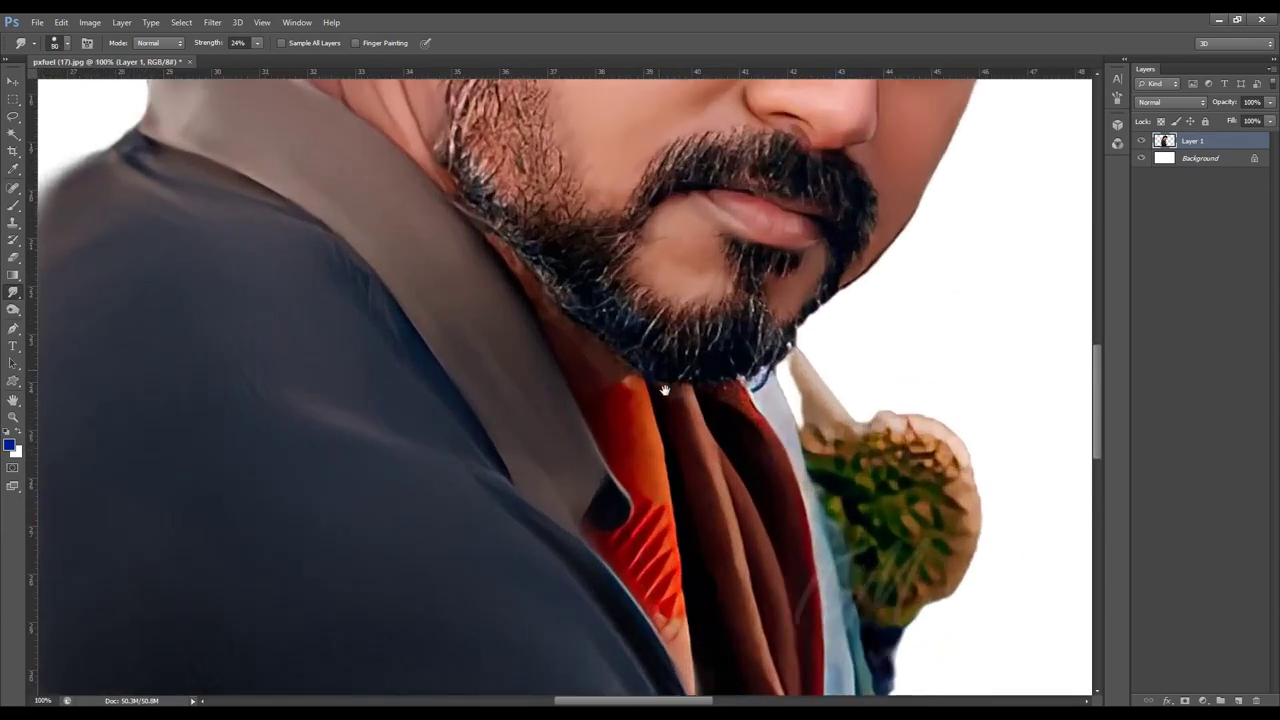
pyautogui.moveTo(650, 523); pyautogui.dragTo(584, 387)
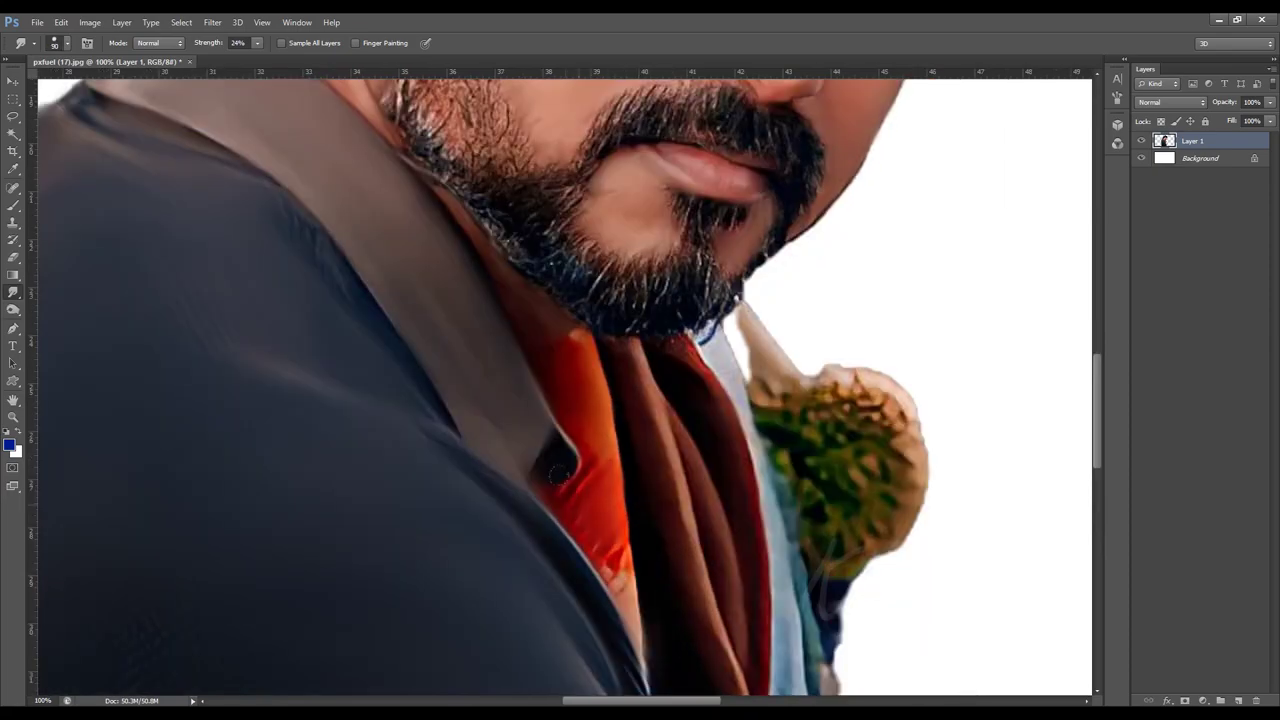
pyautogui.moveTo(620, 590); pyautogui.dragTo(606, 476)
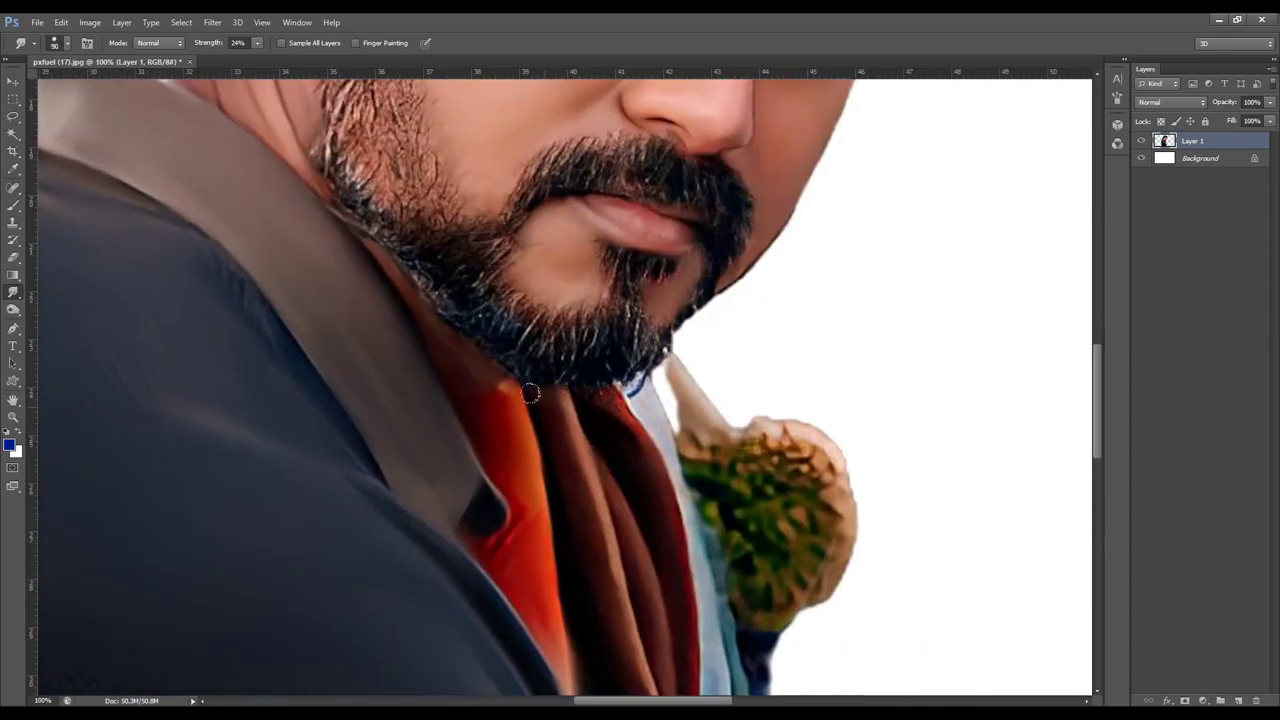
pyautogui.scroll(-2, 588, 383)
pyautogui.scroll(-2, 663, 437)
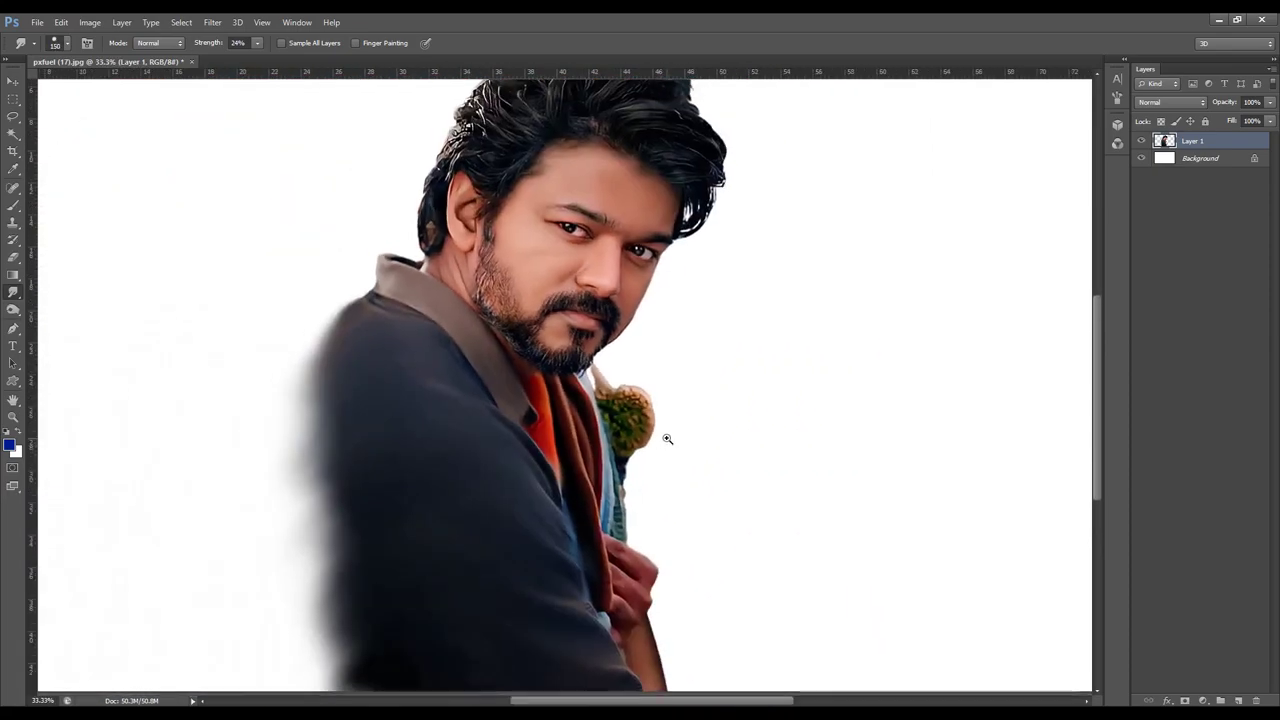
pyautogui.scroll(2, 588, 472)
pyautogui.scroll(1, 588, 472)
pyautogui.press('[')
pyautogui.press('[')
pyautogui.press('[')
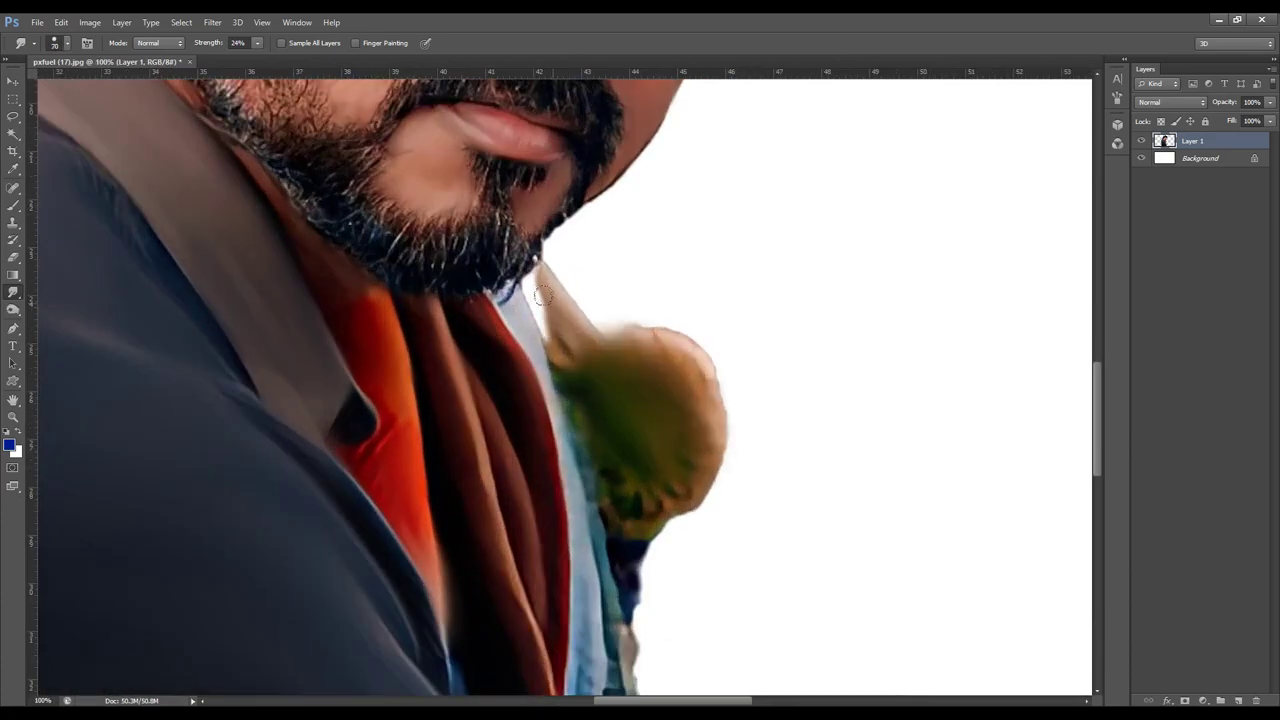
pyautogui.moveTo(541, 296)
pyautogui.mouseDown()
pyautogui.moveTo(565, 480)
pyautogui.moveTo(565, 340)
pyautogui.mouseUp()
# Smudge around the hand, undo those strokes, and fit the whole portrait in view.
pyautogui.moveTo(560, 517); pyautogui.dragTo(578, 367)
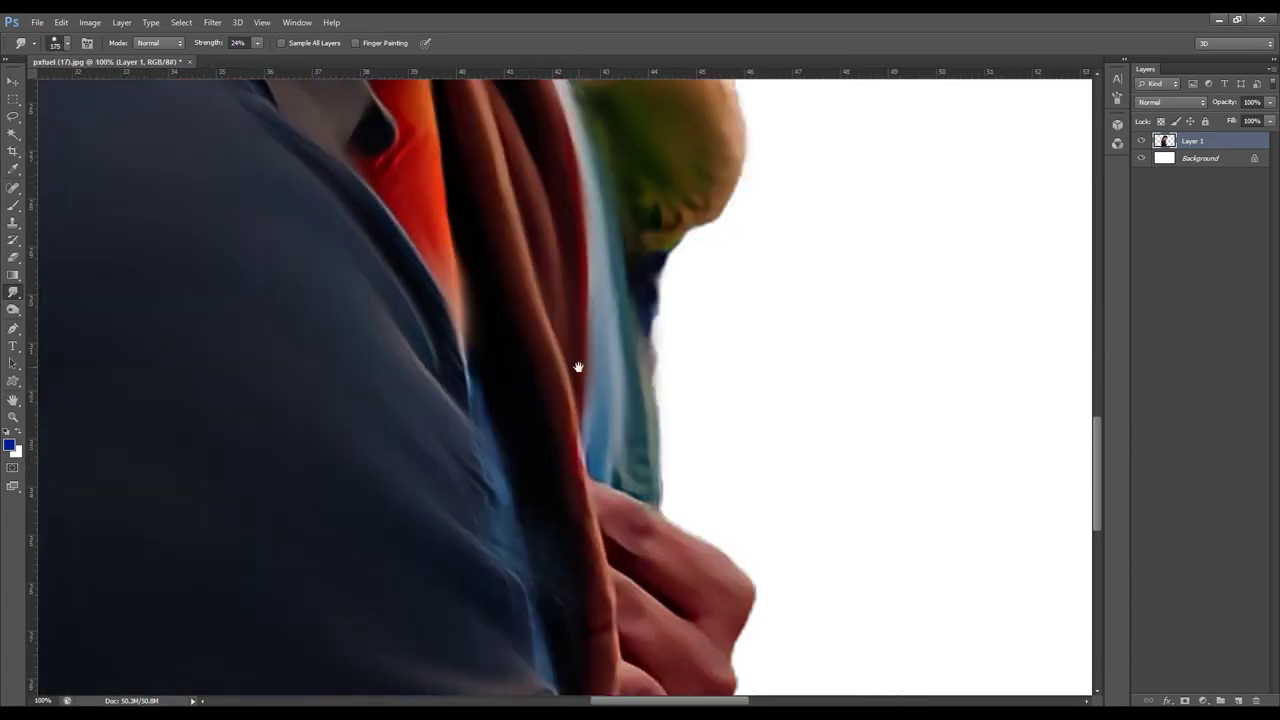
pyautogui.scroll(-1, 578, 367)
pyautogui.scroll(-1, 486, 371)
pyautogui.scroll(-2, 600, 470)
pyautogui.scroll(1, 726, 591)
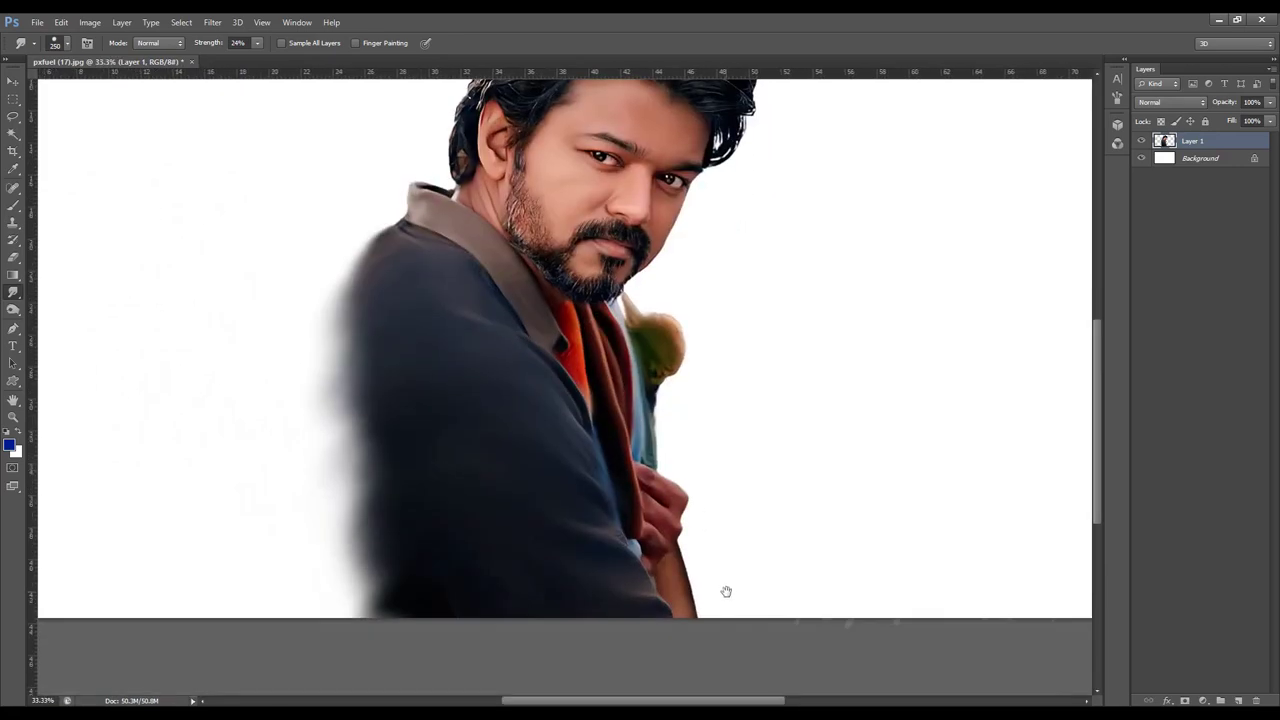
pyautogui.scroll(1, 726, 591)
pyautogui.scroll(-1, 660, 520)
pyautogui.scroll(1, 600, 500)
pyautogui.scroll(1, 600, 541)
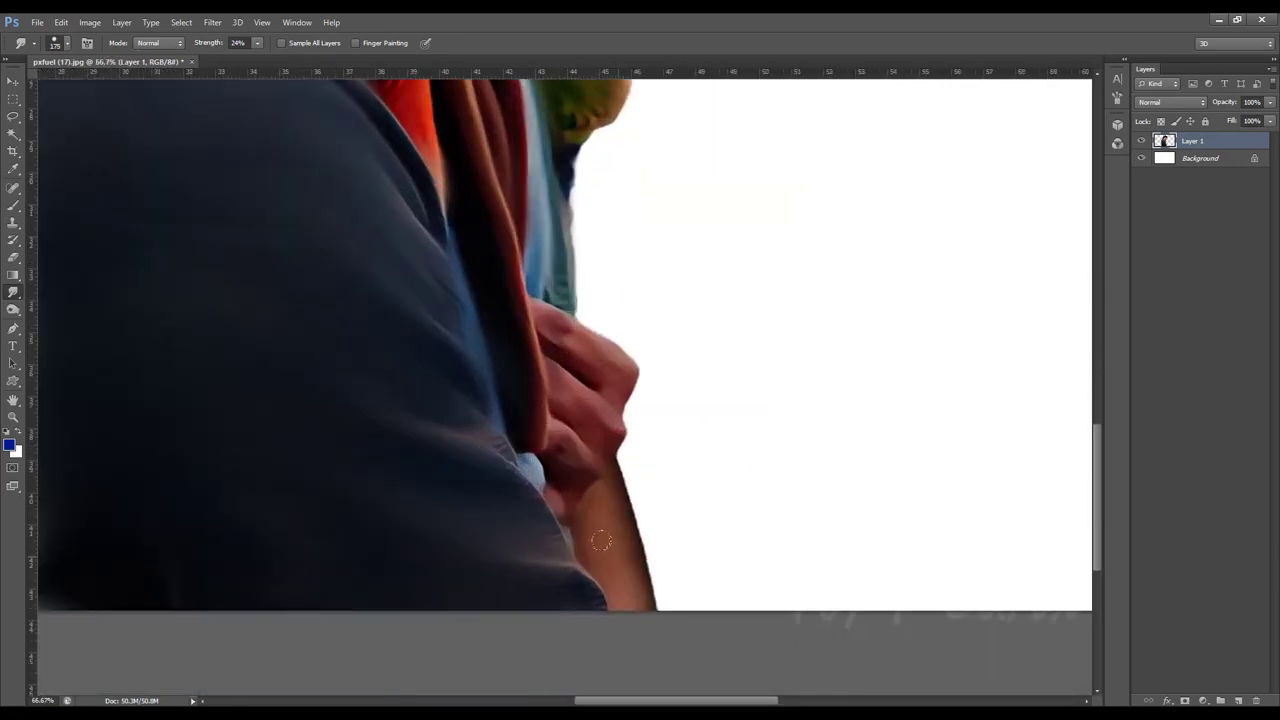
pyautogui.moveTo(528, 516); pyautogui.dragTo(553, 586)
pyautogui.press(']')
pyautogui.press(']')
pyautogui.press(']')
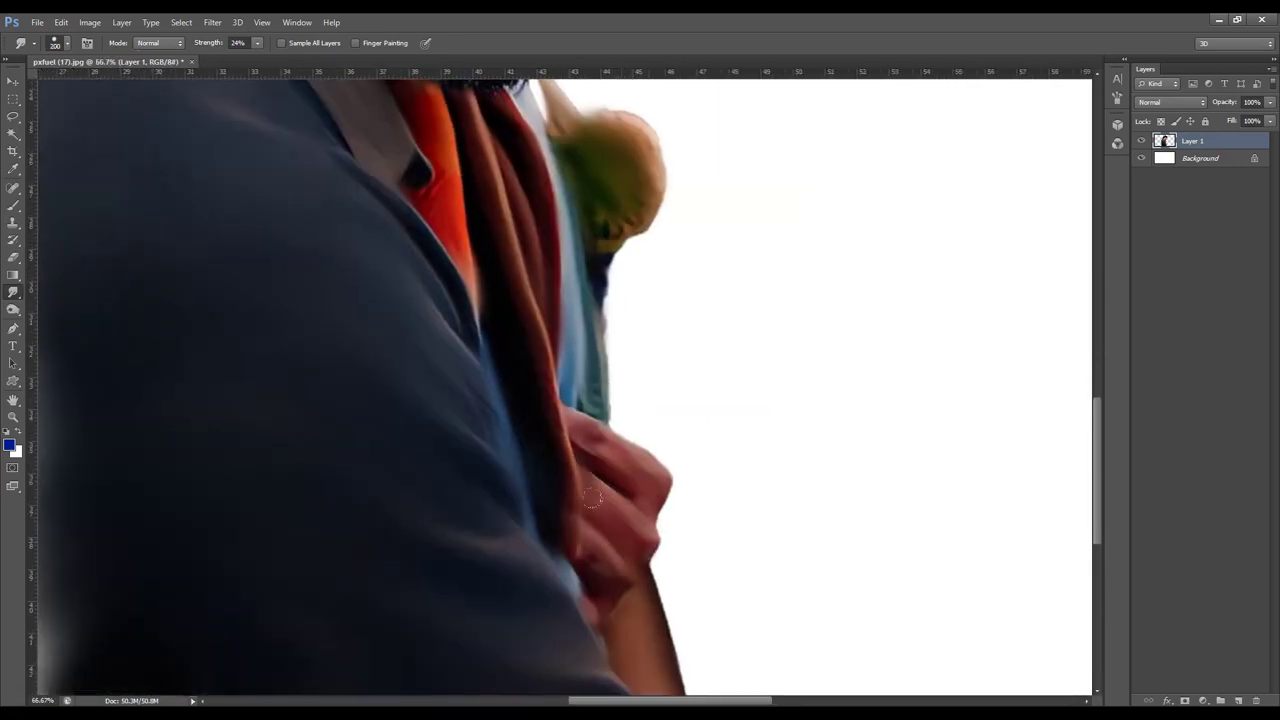
pyautogui.moveTo(580, 520); pyautogui.dragTo(620, 420)
pyautogui.moveTo(626, 671); pyautogui.dragTo(782, 501)
pyautogui.hotkey('ctrl', 'alt', 'z')
pyautogui.hotkey('ctrl', 'r')
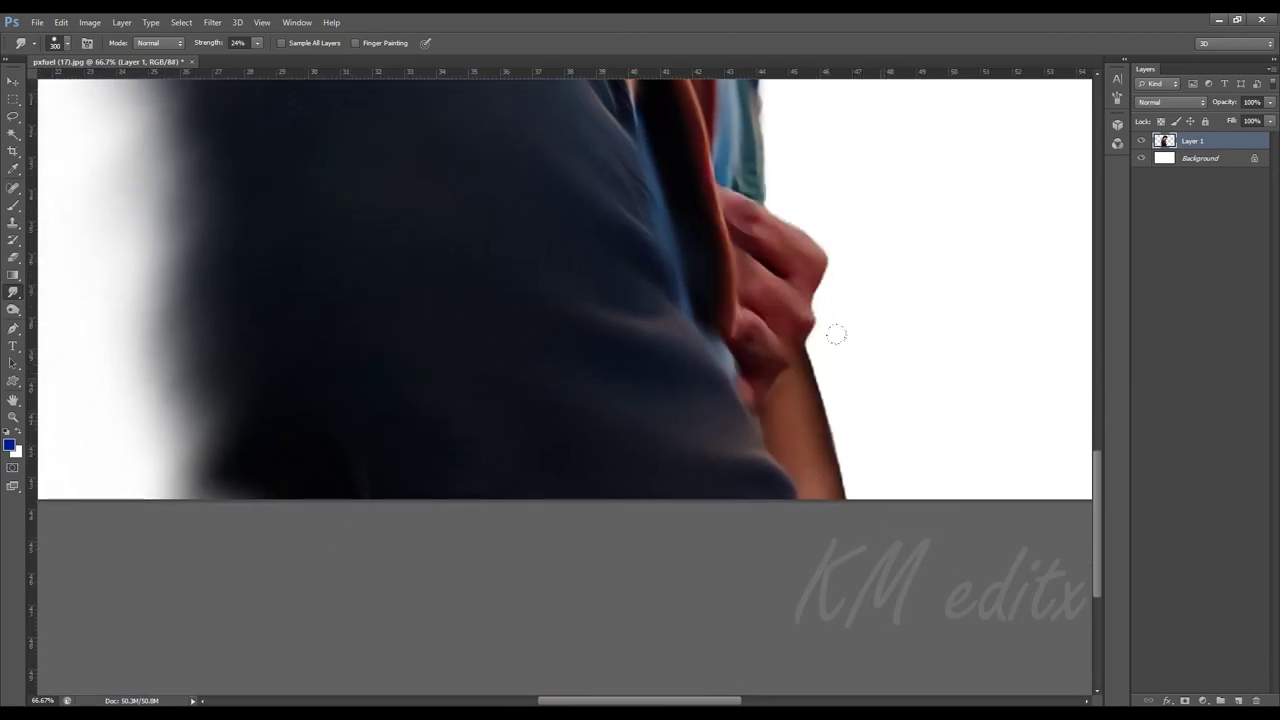
pyautogui.hotkey('ctrl', '0')
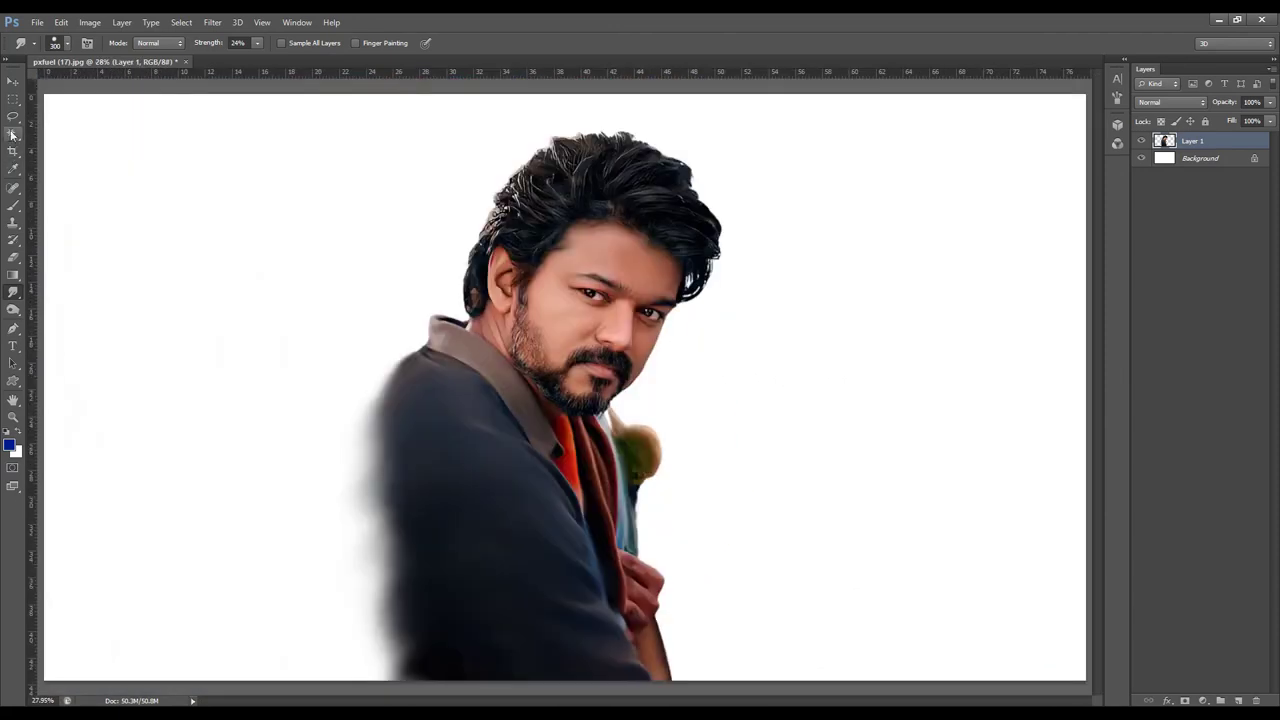
# Lasso the lower body below the jacket, delete it, and deselect.
pyautogui.click(12, 116)
pyautogui.moveTo(324, 481); pyautogui.dragTo(537, 580)
pyautogui.moveTo(697, 681); pyautogui.dragTo(210, 680)
pyautogui.press('Delete')
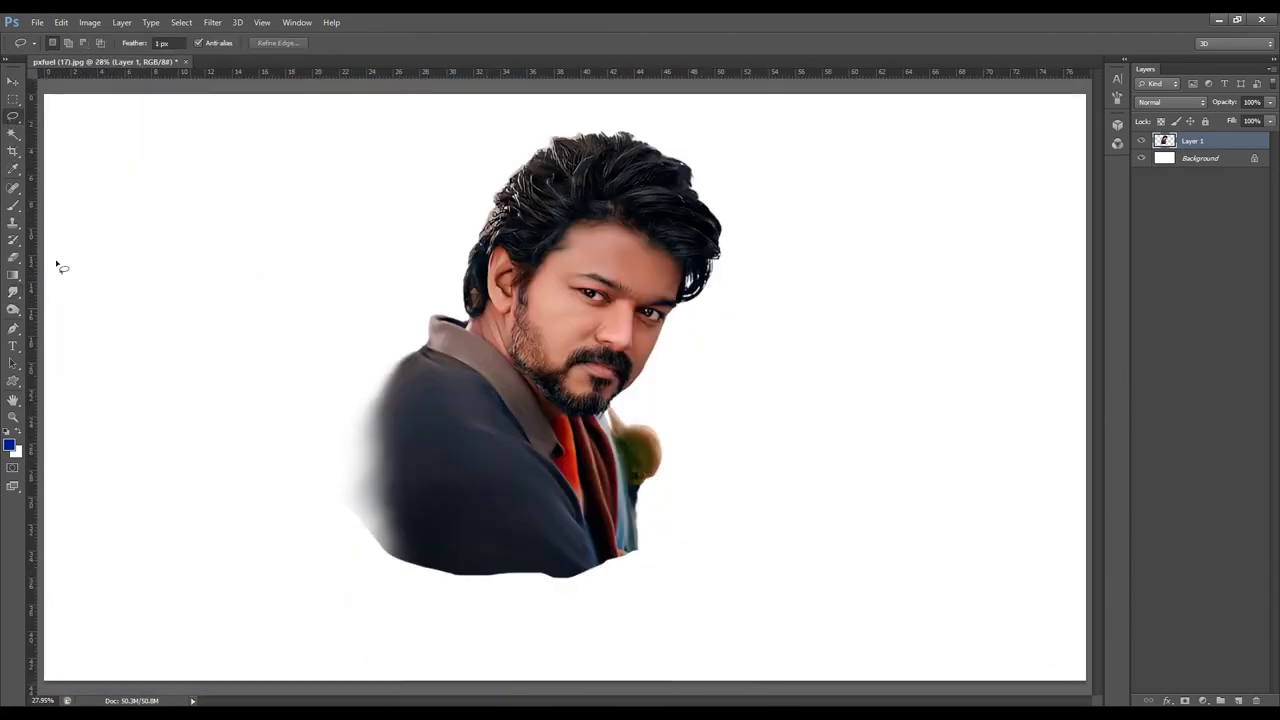
pyautogui.press('v')
pyautogui.keyDown('ctrl'); pyautogui.click(1164, 141); pyautogui.keyUp('ctrl')
pyautogui.hotkey('ctrl', 'd')
# Soften the jacket's bottom and left edges into white with a large smudge brush.
pyautogui.press('r')
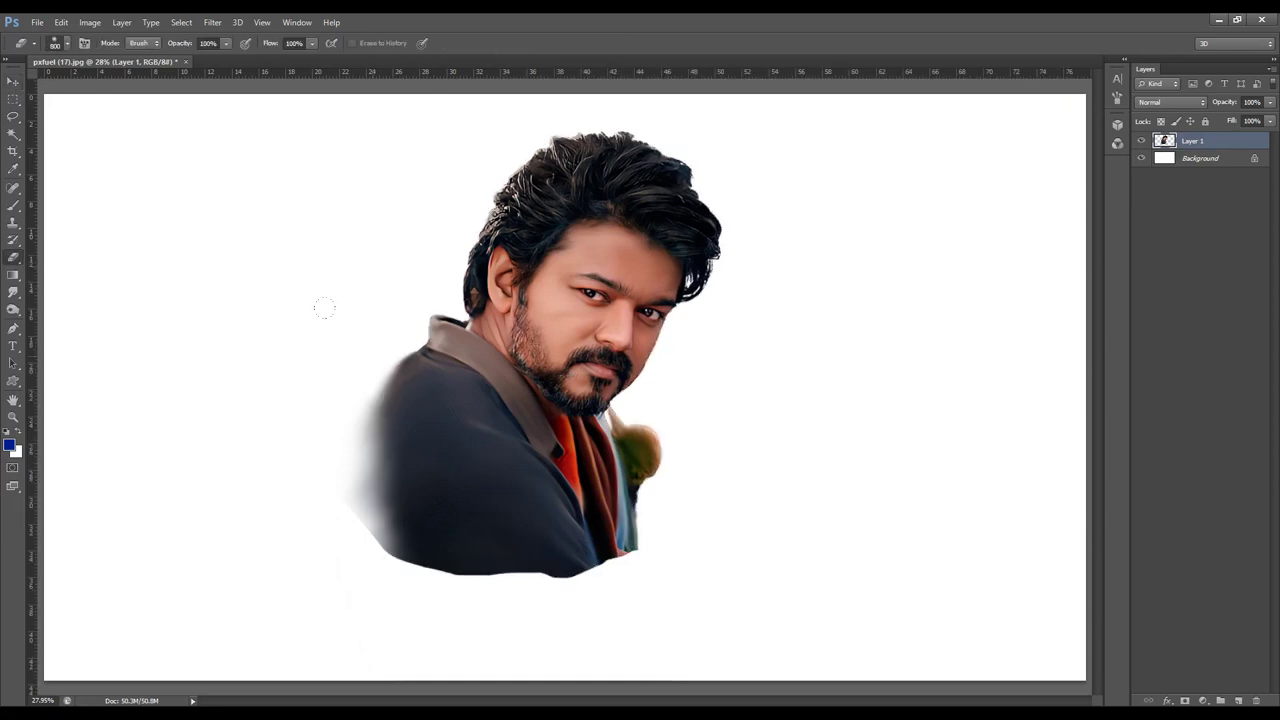
pyautogui.hotkey('shift', 'r')
pyautogui.moveTo(334, 528)
pyautogui.mouseDown()
pyautogui.moveTo(470, 585)
pyautogui.moveTo(370, 505)
pyautogui.mouseUp()
pyautogui.press('[')
pyautogui.press('[')
pyautogui.press('[')
pyautogui.press(']')
pyautogui.press(']')
pyautogui.press(']')
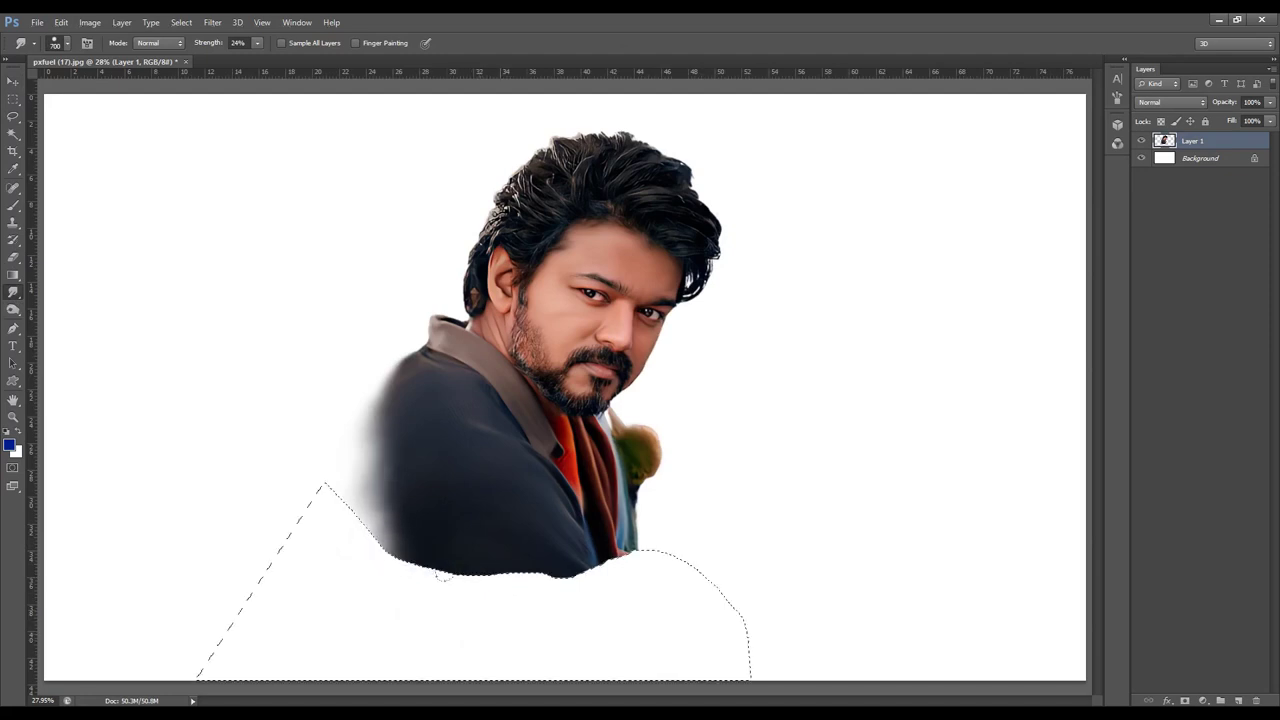
pyautogui.moveTo(410, 572)
pyautogui.mouseDown()
pyautogui.moveTo(475, 548)
pyautogui.moveTo(600, 575)
pyautogui.moveTo(640, 560)
pyautogui.moveTo(550, 580)
pyautogui.moveTo(464, 548)
pyautogui.moveTo(366, 537)
pyautogui.moveTo(305, 500)
pyautogui.mouseUp()
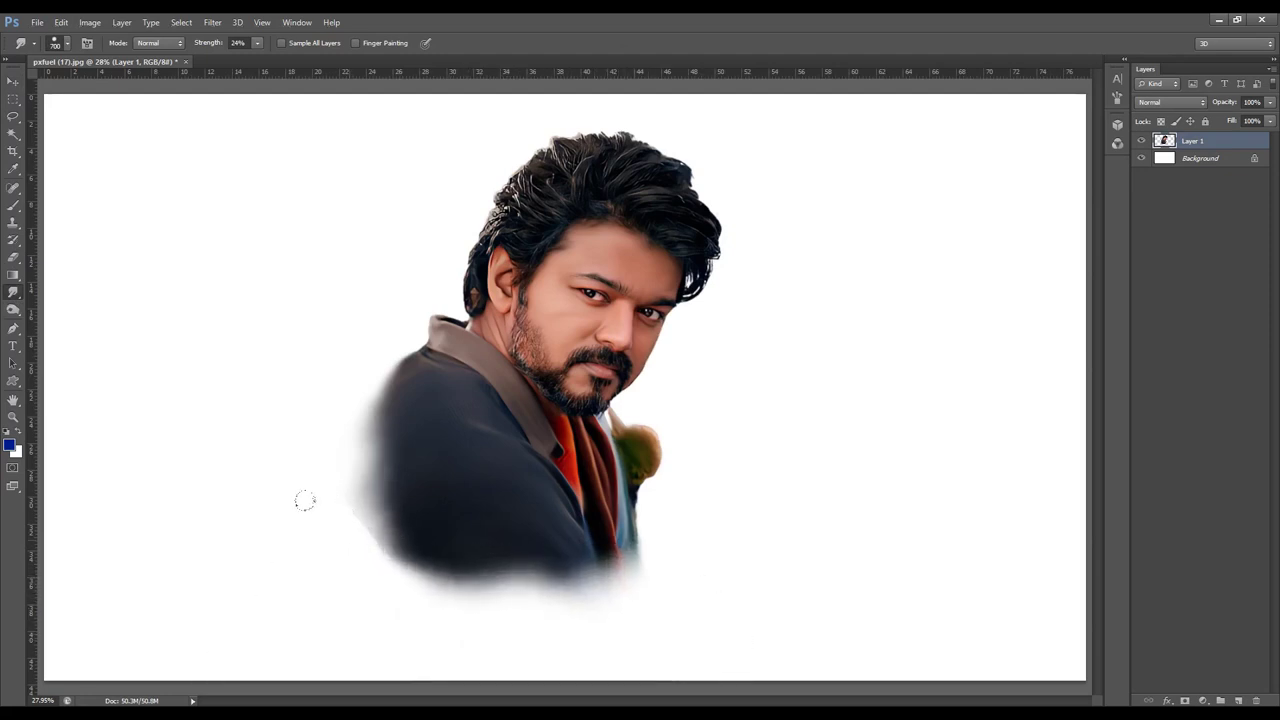
pyautogui.press(']')
pyautogui.press(']')
pyautogui.moveTo(256, 43); pyautogui.dragTo(278, 60)
pyautogui.moveTo(392, 385); pyautogui.dragTo(343, 575)
pyautogui.hotkey('ctrl', 'z')
pyautogui.moveTo(344, 399)
pyautogui.mouseDown()
pyautogui.moveTo(341, 534)
pyautogui.moveTo(357, 534)
pyautogui.mouseUp()
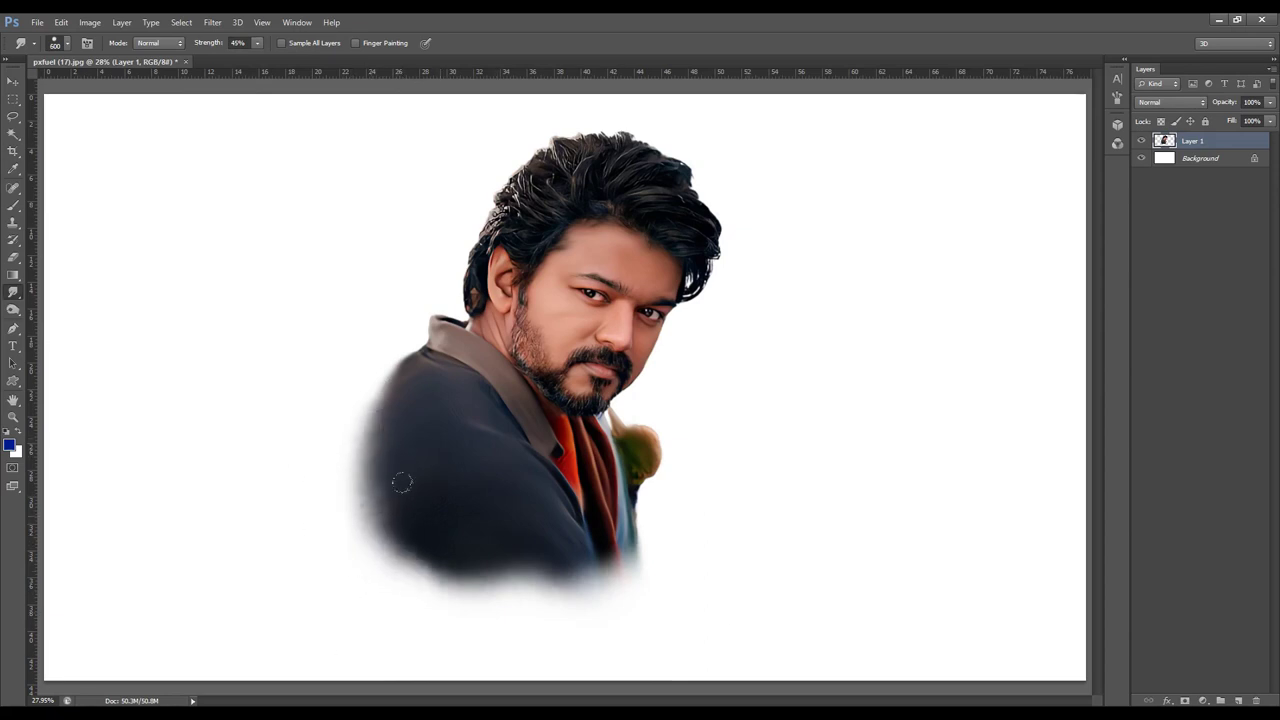
# Erase the jacket's lower edge into wisps with an 800 px cloud-shaped eraser brush.
pyautogui.rightClick(686, 448)
pyautogui.press('Escape')
pyautogui.press('e')
pyautogui.rightClick(776, 306)
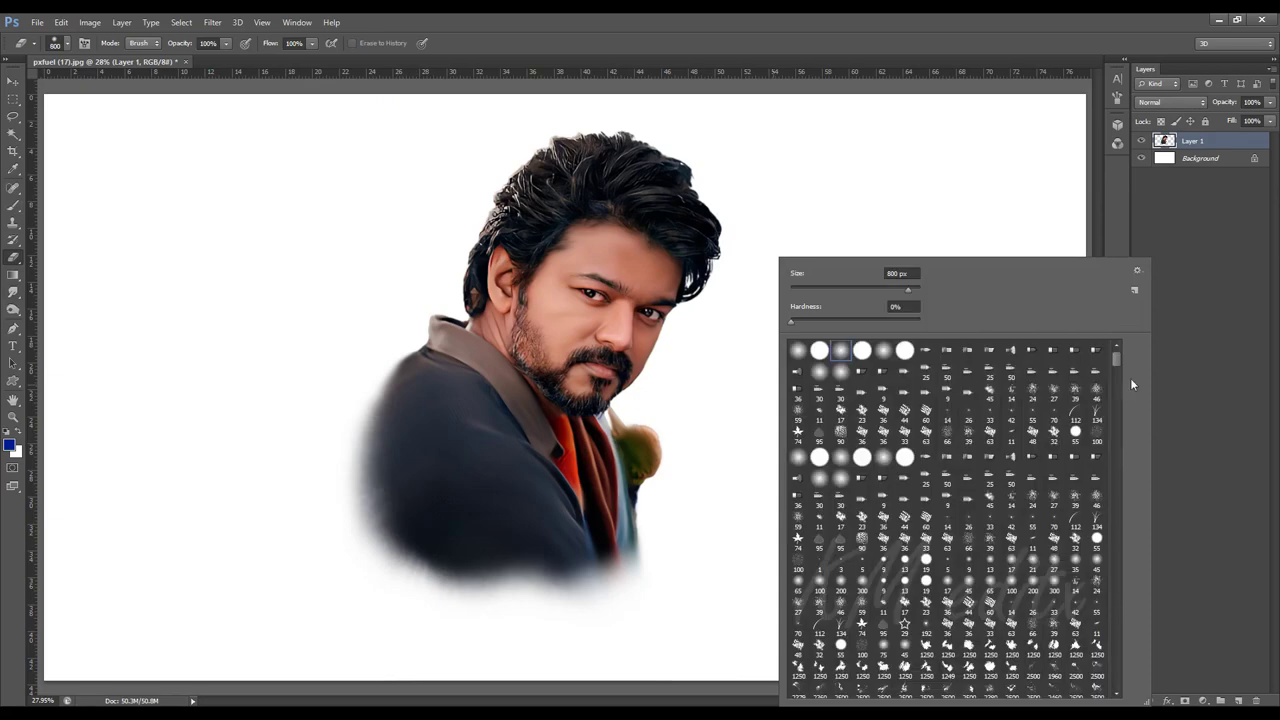
pyautogui.click(970, 542)
pyautogui.click(337, 531)
pyautogui.rightClick(830, 260)
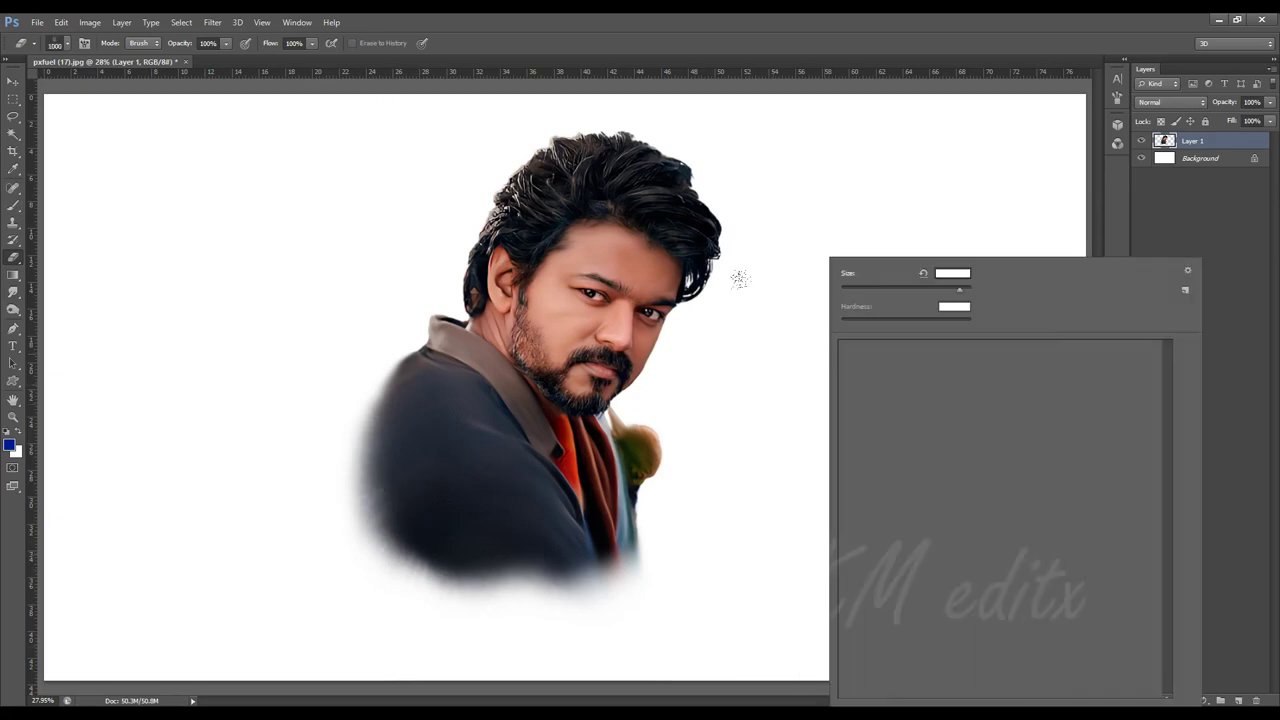
pyautogui.scroll(-5, 1104, 628)
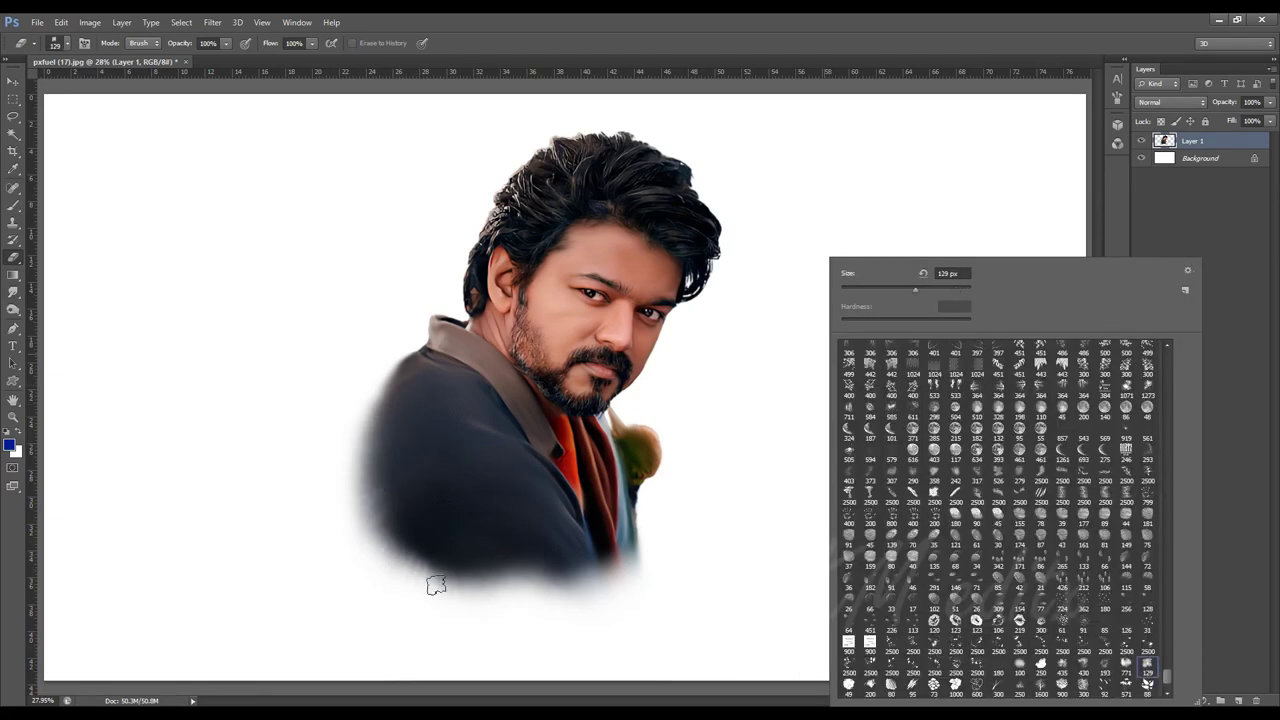
pyautogui.click(379, 561)
pyautogui.moveTo(346, 557)
pyautogui.mouseDown()
pyautogui.moveTo(371, 569)
pyautogui.moveTo(280, 449)
pyautogui.moveTo(351, 594)
pyautogui.moveTo(480, 560)
pyautogui.moveTo(314, 400)
pyautogui.moveTo(527, 533)
pyautogui.moveTo(509, 571)
pyautogui.moveTo(323, 603)
pyautogui.mouseUp()
# Nudge the portrait slightly down, then set the Smudge tool to 26% strength and size 400.
pyautogui.click(10, 80)
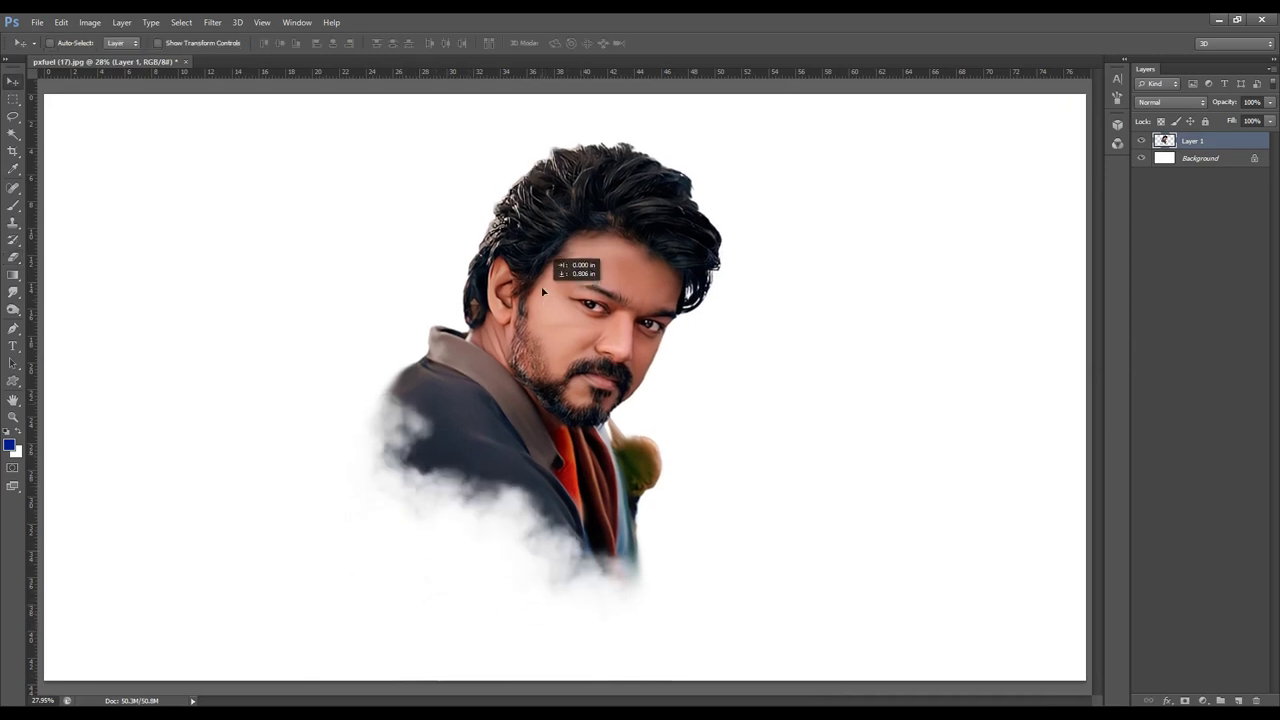
pyautogui.moveTo(535, 240); pyautogui.dragTo(540, 255)
pyautogui.hotkey('ctrl', '+')
pyautogui.hotkey('ctrl', '1')
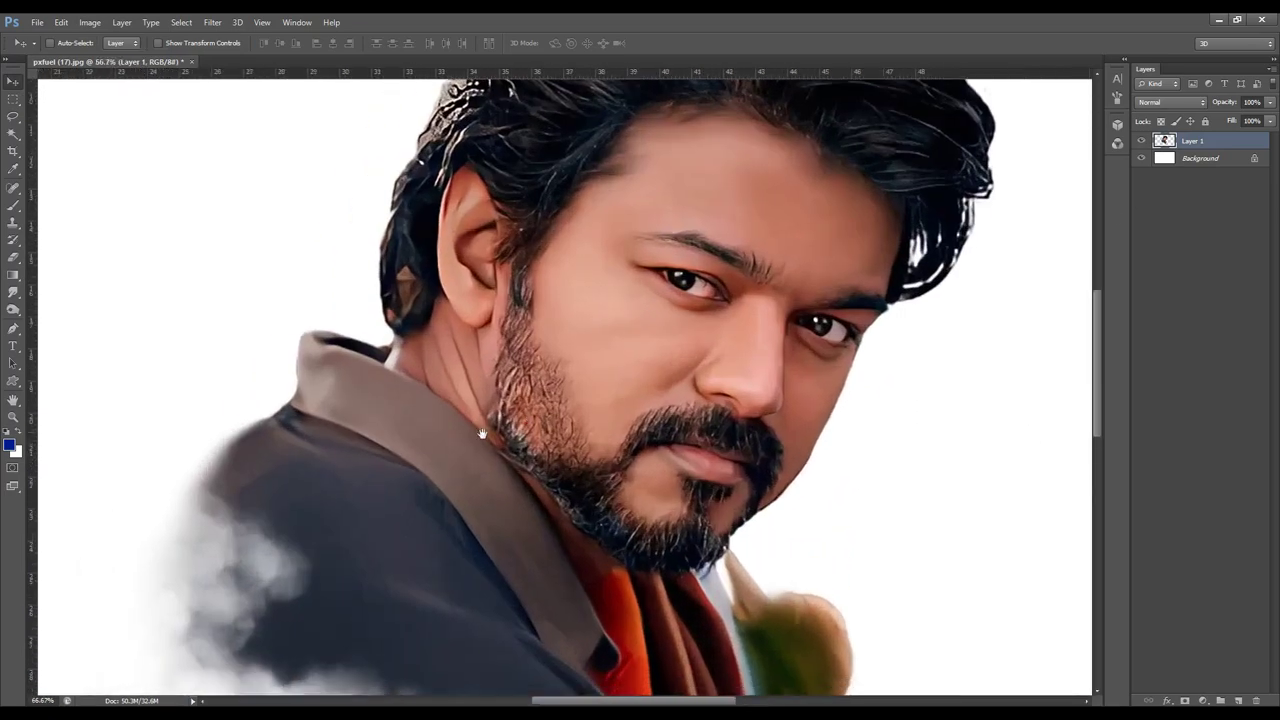
pyautogui.press('r')
pyautogui.moveTo(248, 62); pyautogui.dragTo(243, 62)
pyautogui.press('[')
pyautogui.press('[')
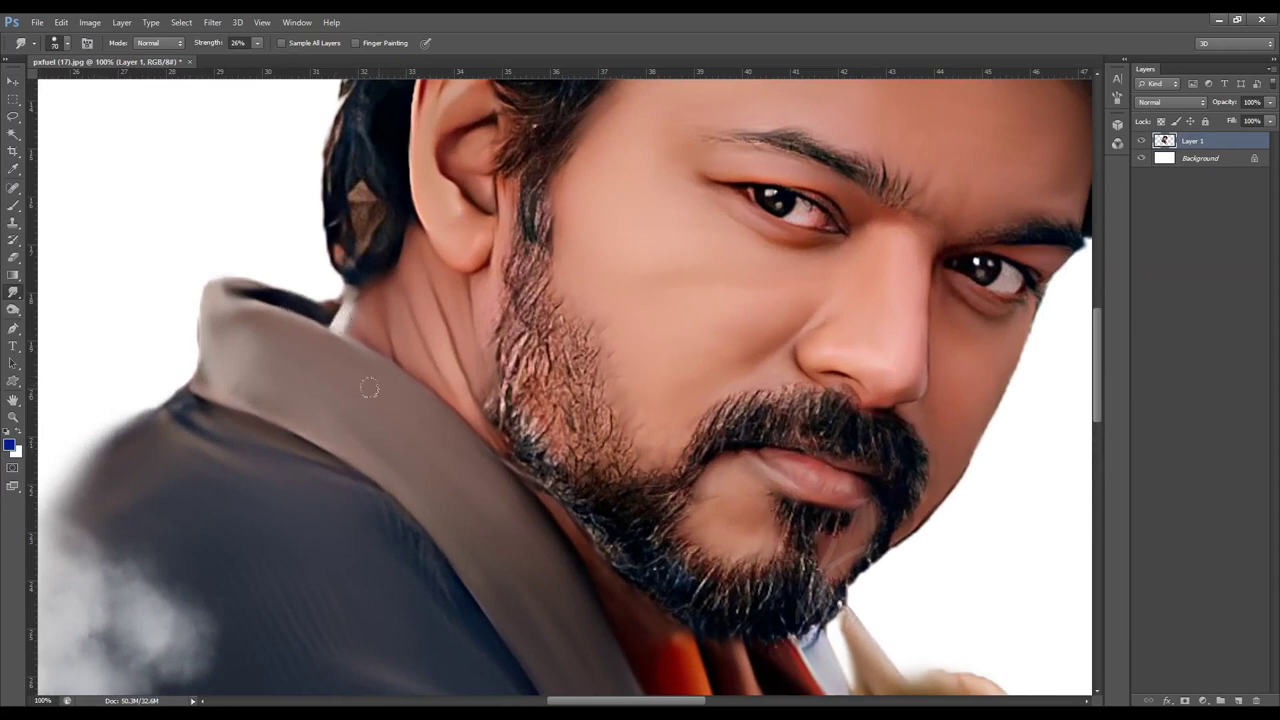
# Smooth the light streaks in the eyebrow with the Smudge tool at about 34% strength.
pyautogui.scroll(-3, 388, 514)
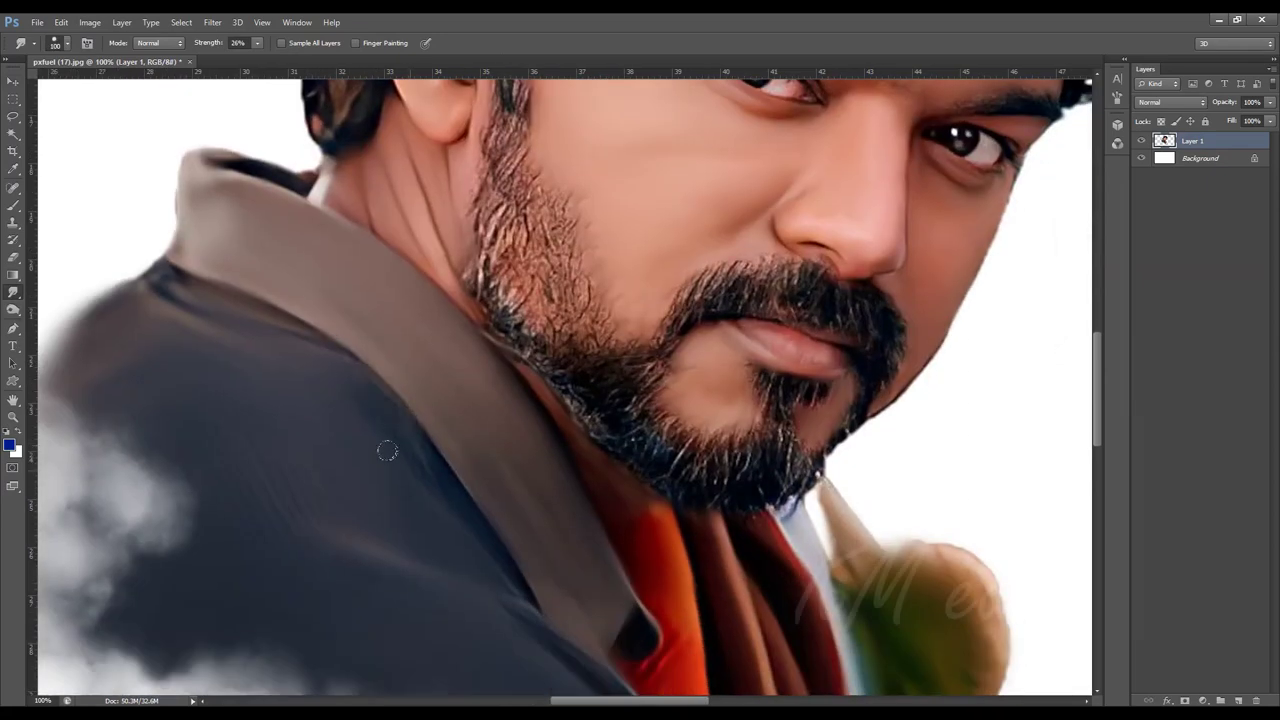
pyautogui.scroll(2, 486, 560)
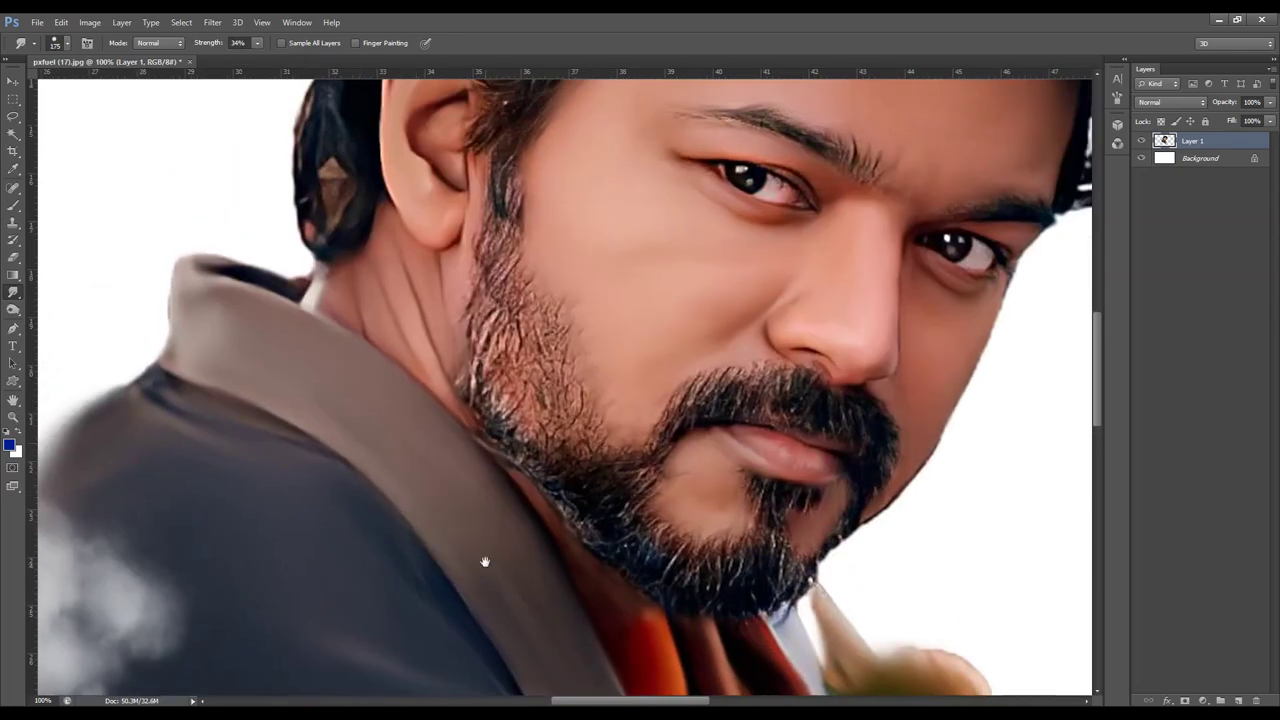
pyautogui.scroll(5, 537, 571)
pyautogui.scroll(-2, 650, 493)
pyautogui.scroll(2, 650, 493)
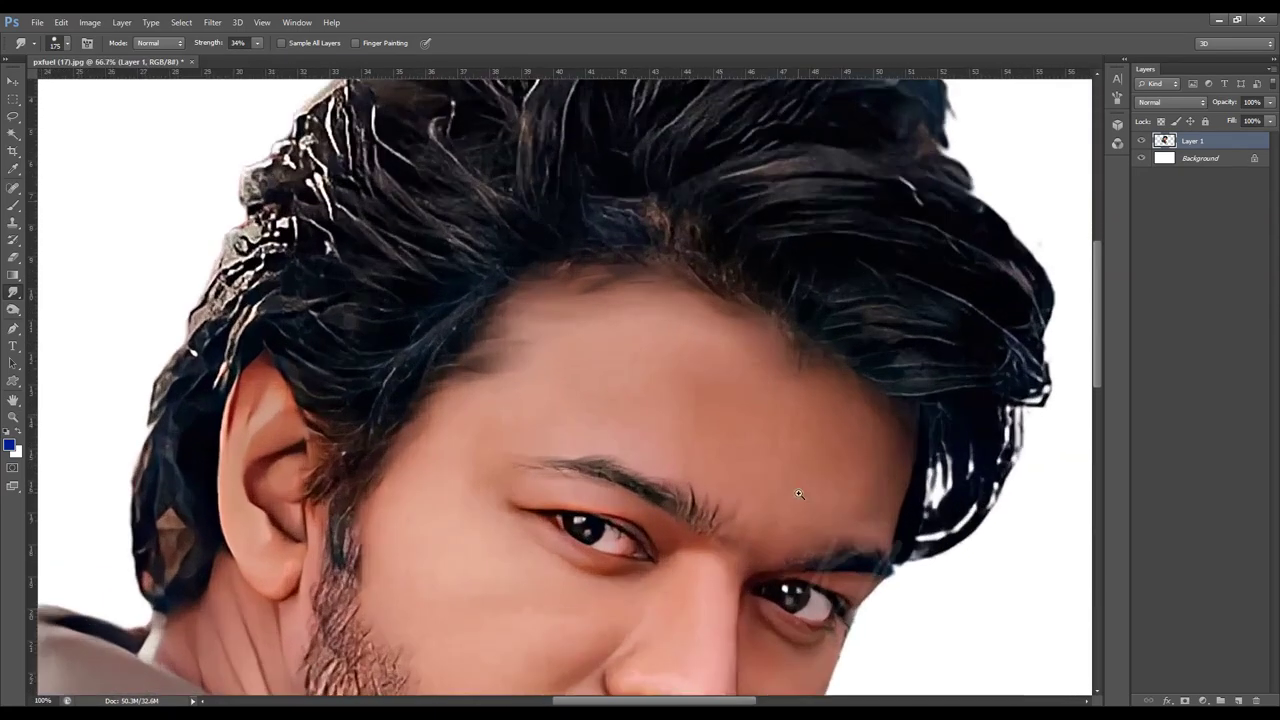
pyautogui.scroll(1, 552, 453)
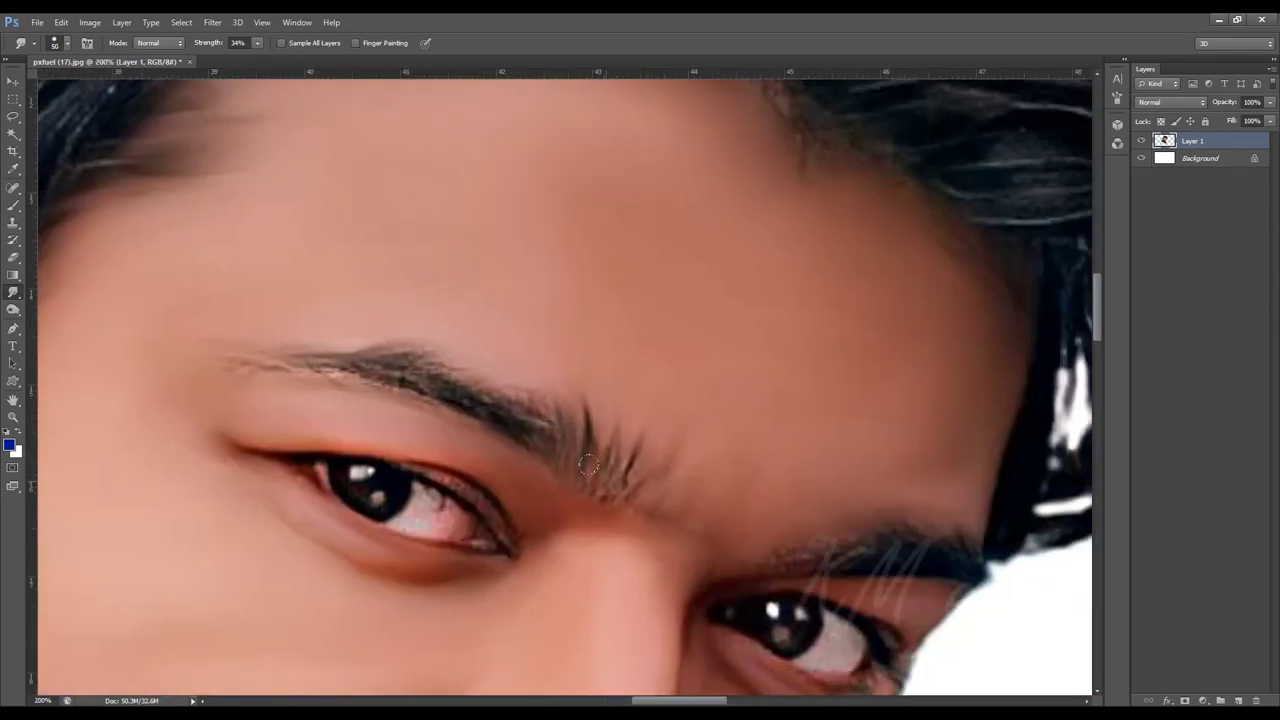
pyautogui.moveTo(229, 347)
pyautogui.mouseDown()
pyautogui.moveTo(420, 360)
pyautogui.moveTo(356, 378)
pyautogui.mouseUp()
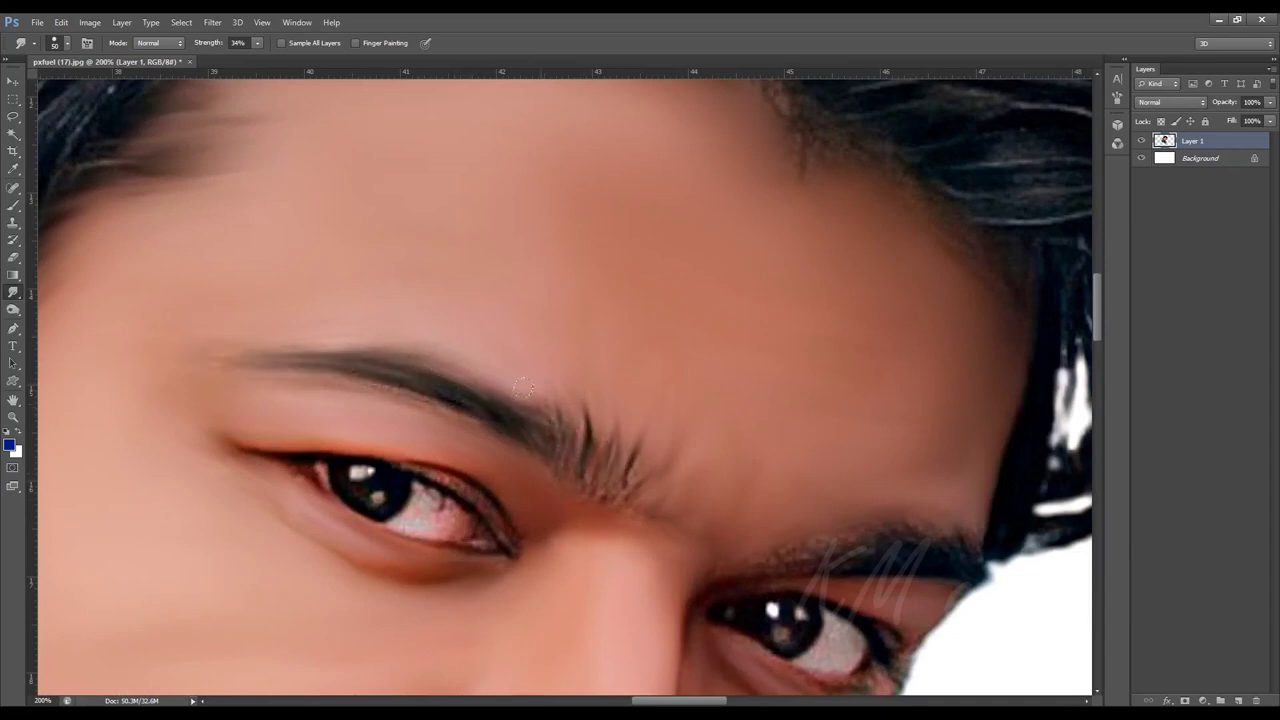
# Lower the smudge strength to 25% and the brush size to 25 for the eye area.
pyautogui.scroll(-1, 522, 388)
pyautogui.hscroll(3, 549, 420)
pyautogui.scroll(-1, 425, 350)
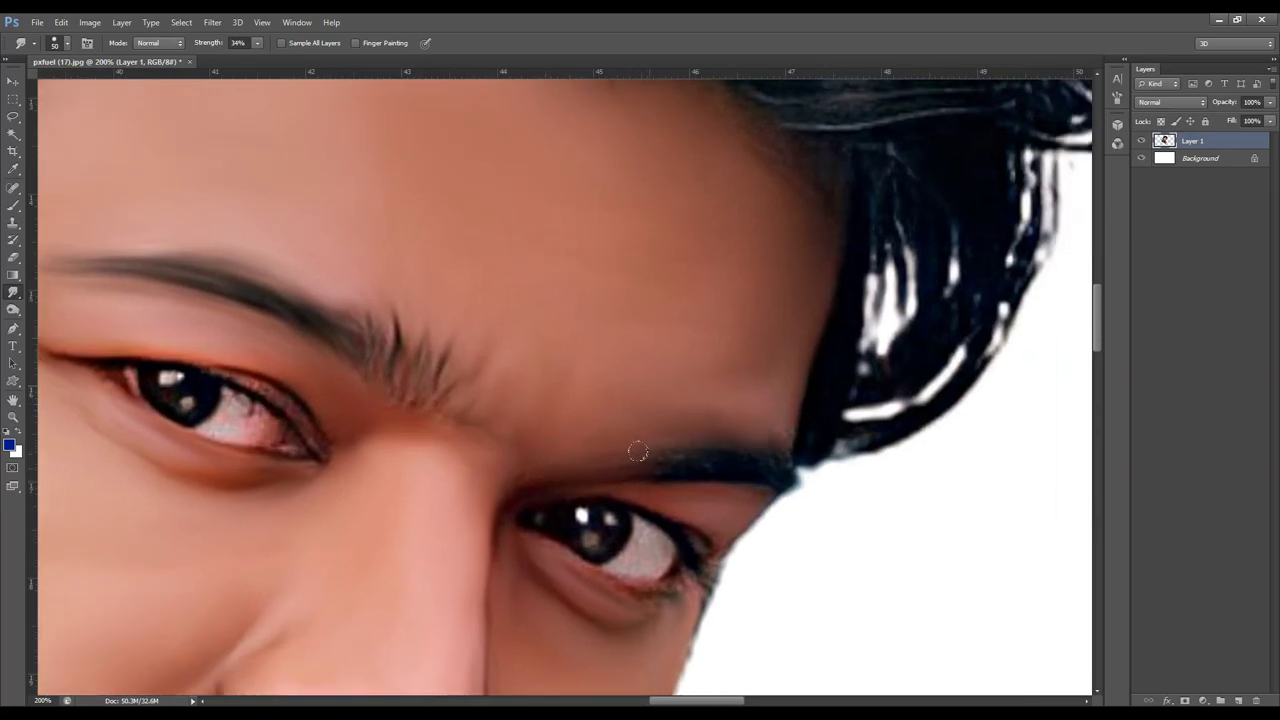
pyautogui.scroll(-4, 803, 483)
pyautogui.scroll(2, 490, 440)
pyautogui.scroll(1, 490, 440)
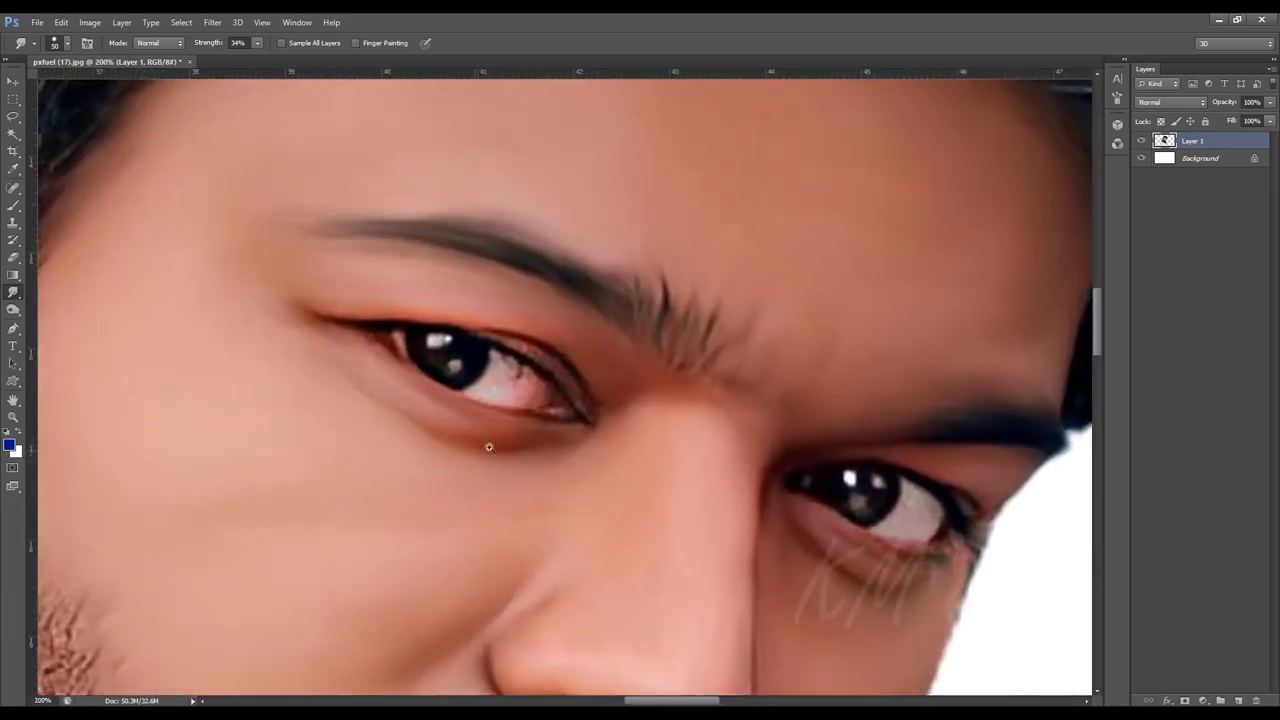
pyautogui.scroll(1, 490, 440)
pyautogui.moveTo(257, 47); pyautogui.dragTo(248, 61)
pyautogui.press('[')
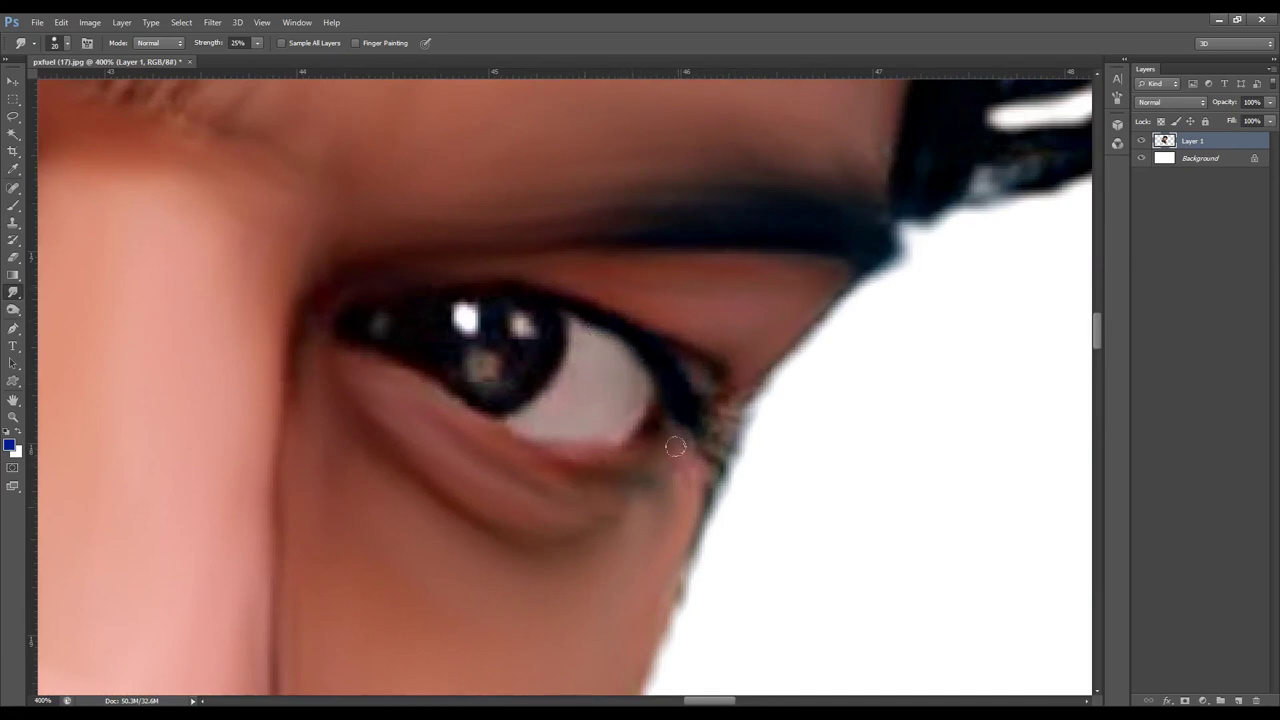
# Smudge under the right eye, beside the nose and along the moustache with 20–30 px brushes.
pyautogui.scroll(-1, 625, 450)
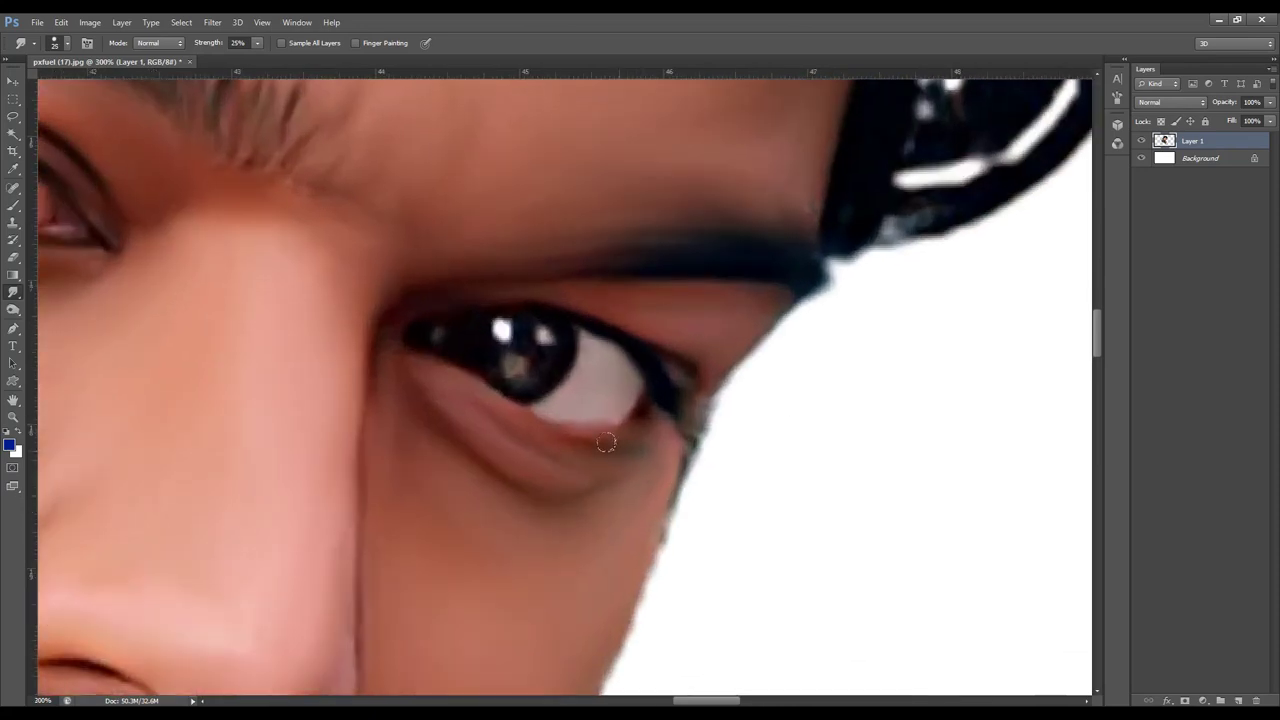
pyautogui.scroll(-2, 408, 362)
pyautogui.press(']')
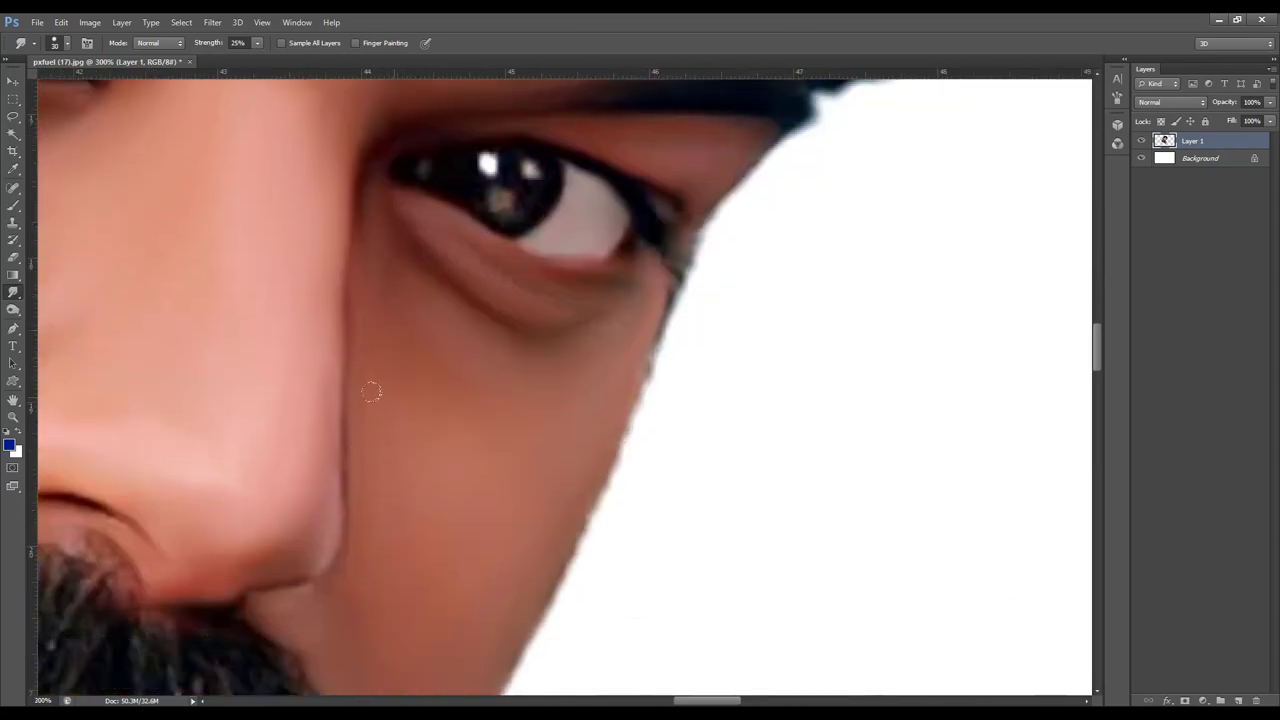
pyautogui.moveTo(435, 531); pyautogui.dragTo(555, 361)
pyautogui.press('[')
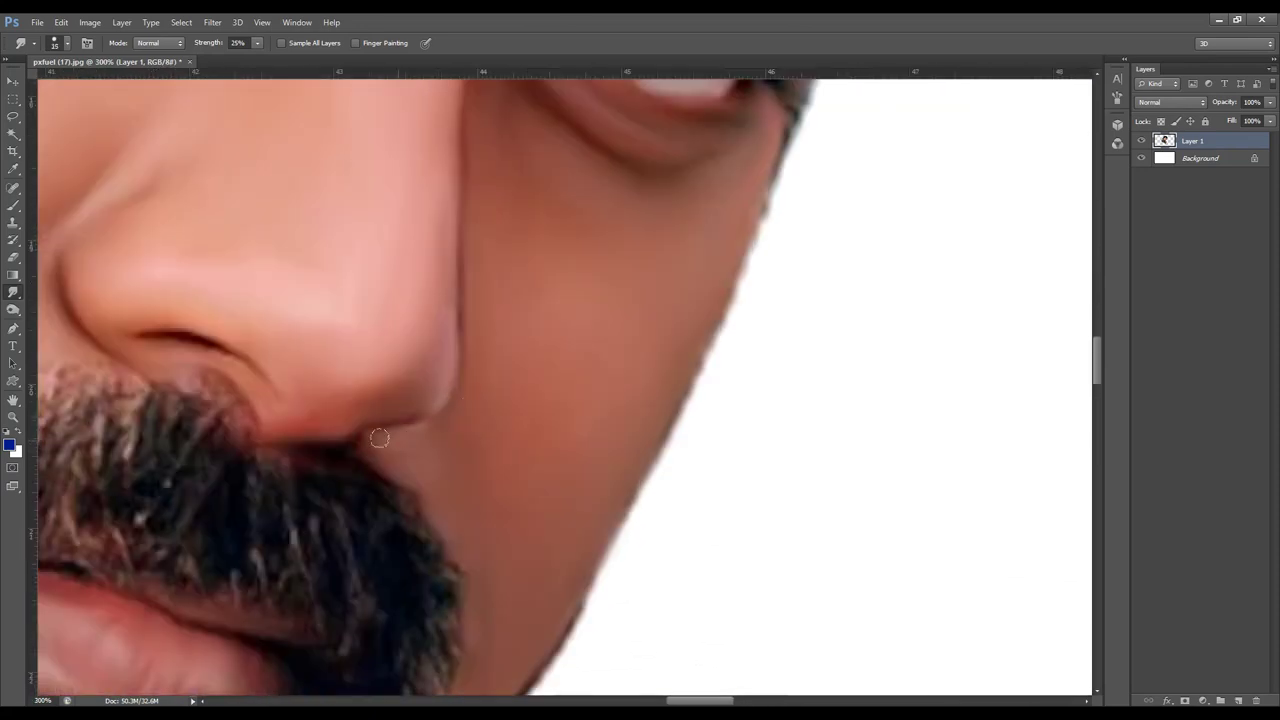
pyautogui.scroll(-2, 411, 468)
pyautogui.scroll(-2, 493, 433)
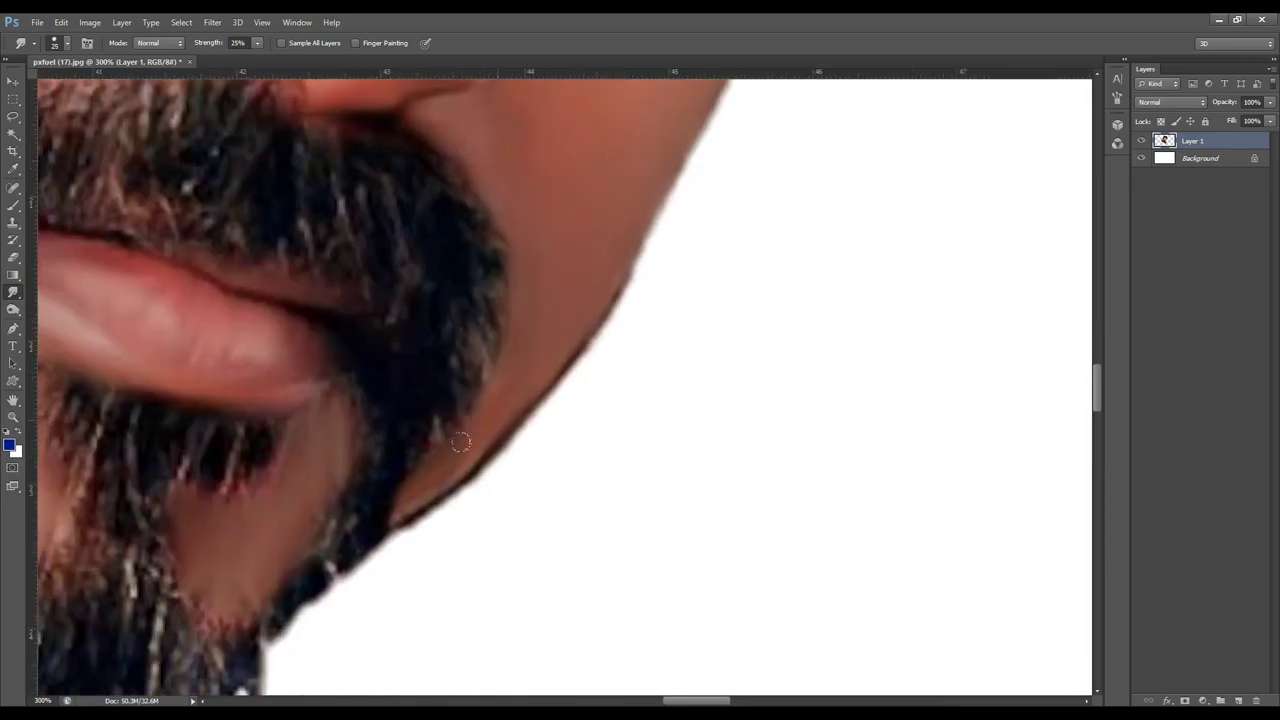
pyautogui.scroll(-3, 543, 457)
pyautogui.scroll(3, 757, 371)
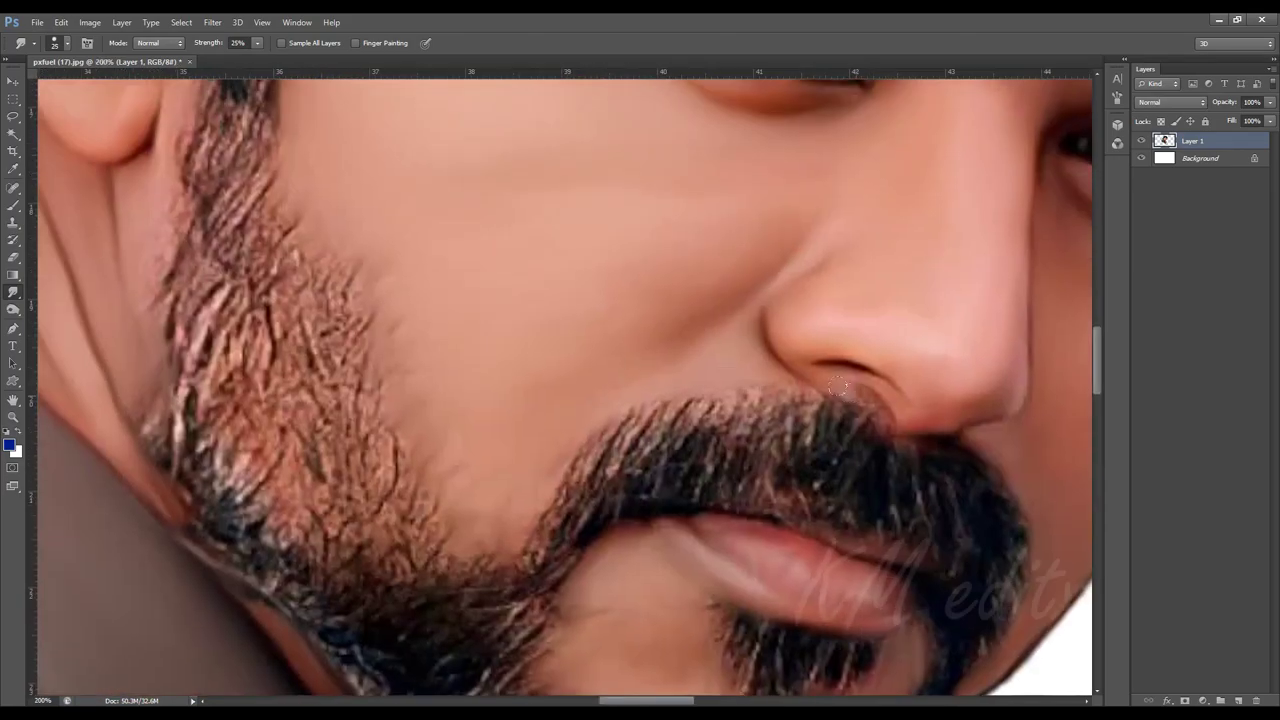
pyautogui.scroll(-2, 862, 376)
pyautogui.scroll(4, 634, 406)
pyautogui.scroll(-2, 634, 406)
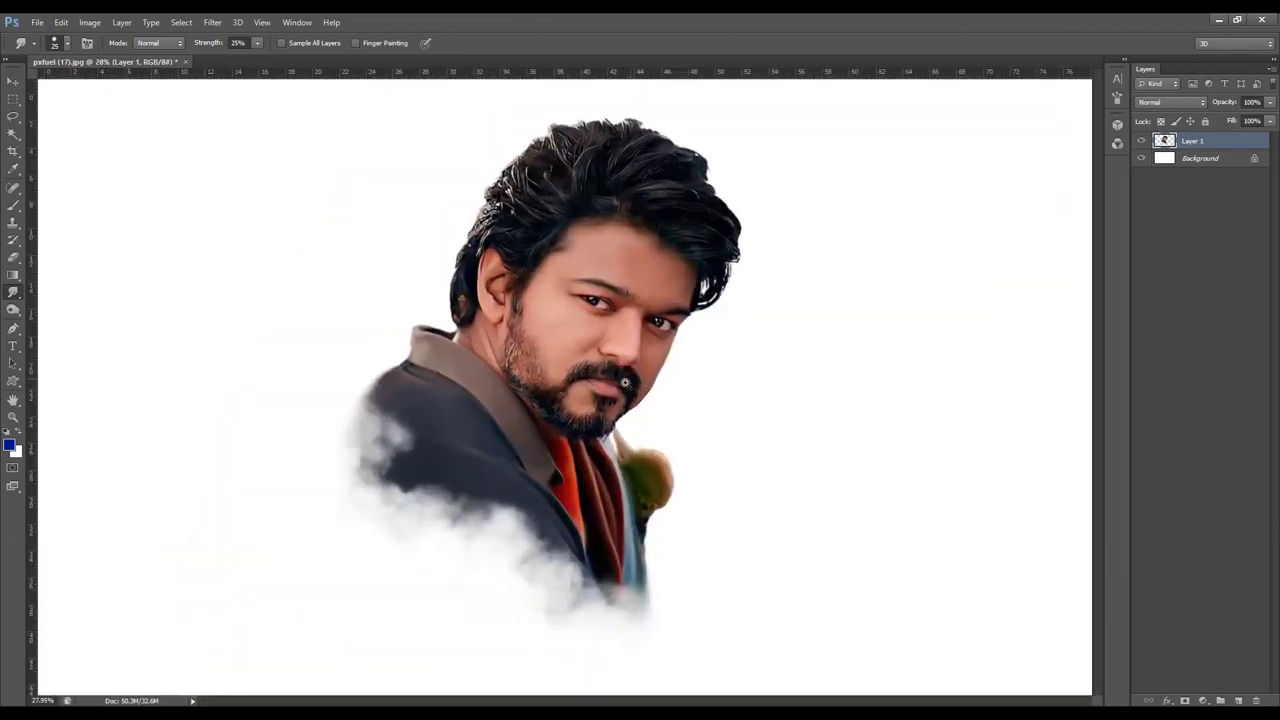
pyautogui.scroll(2, 626, 403)
# Pick a different brush tip from the presets and zoom in to the face at 100%.
pyautogui.rightClick(551, 434)
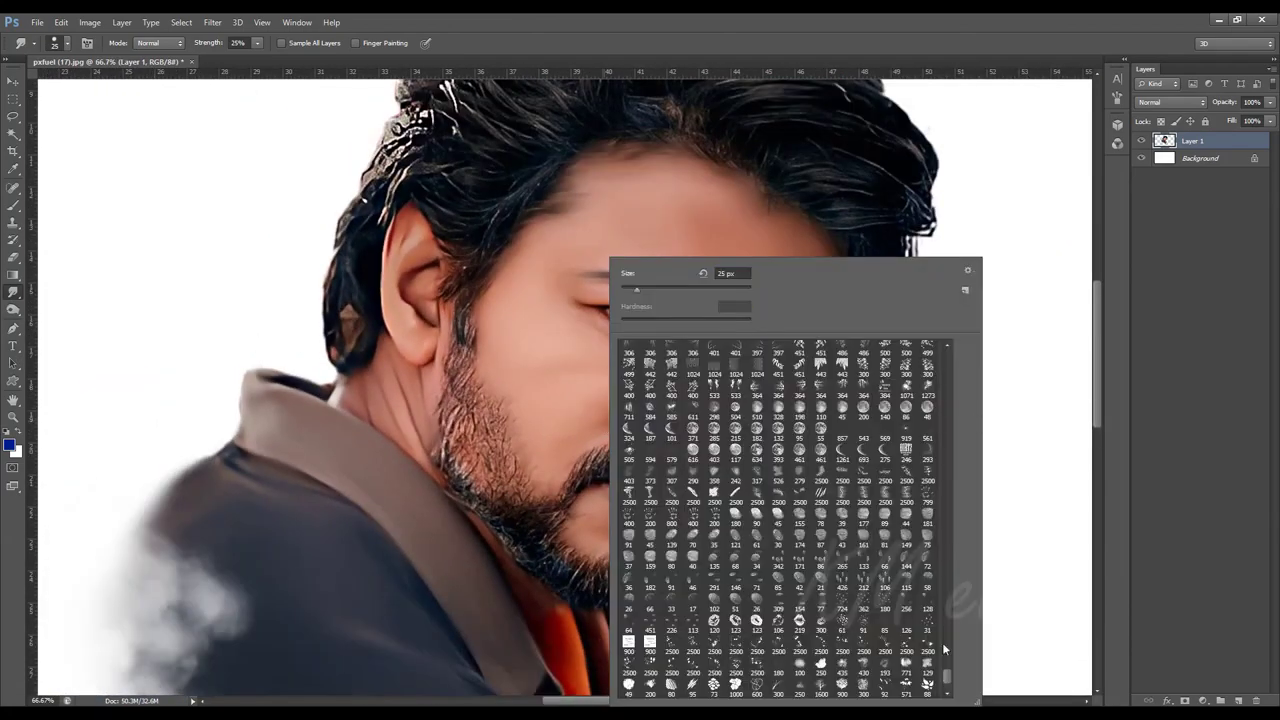
pyautogui.scroll(5, 842, 575)
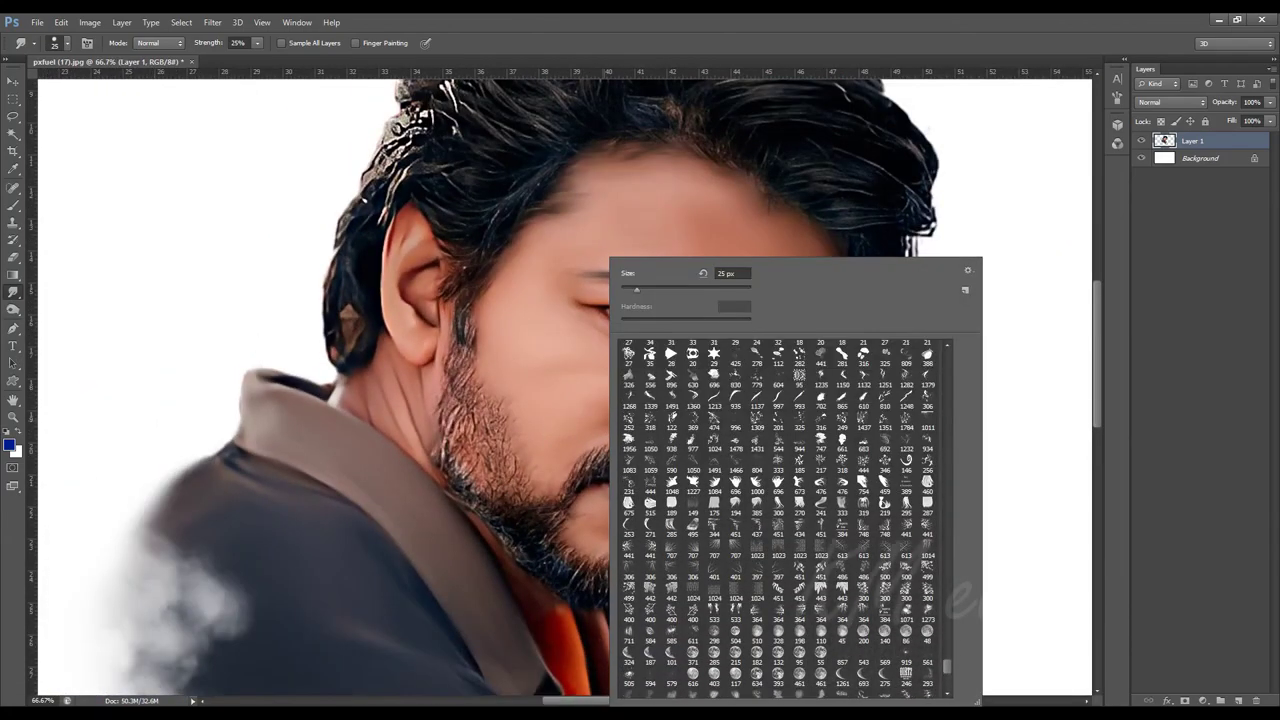
pyautogui.moveTo(948, 671); pyautogui.dragTo(949, 619)
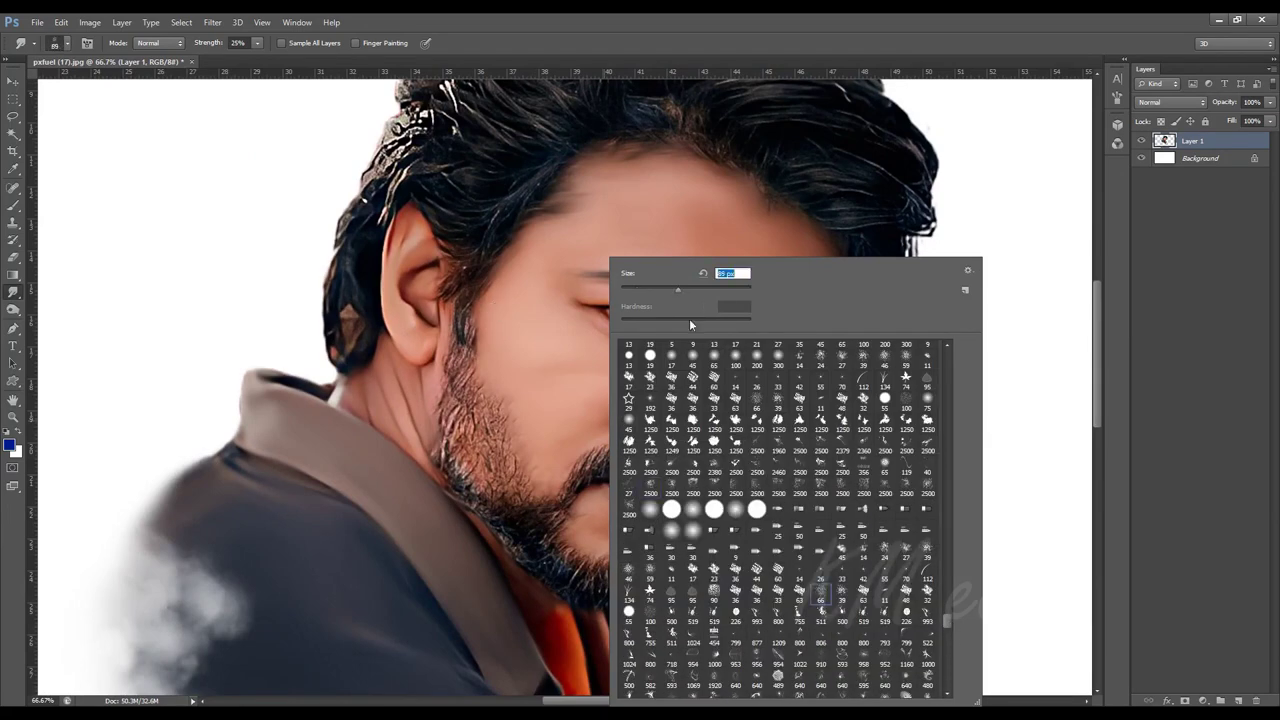
pyautogui.press('Return')
pyautogui.hotkey('ctrl', '+')
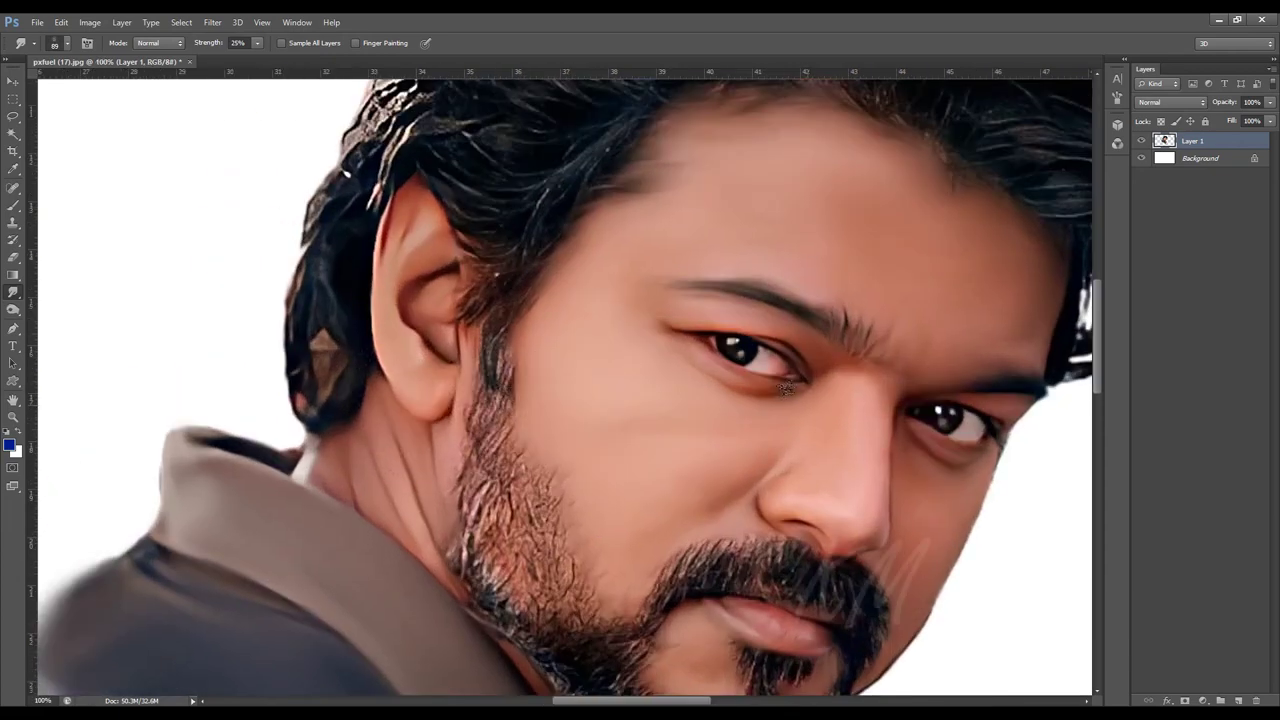
pyautogui.rightClick(786, 388)
pyautogui.click(769, 489)
# Smudge the beard along the jaw and chin with a 60–70 px brush.
pyautogui.press('[')
pyautogui.moveTo(458, 462)
pyautogui.mouseDown()
pyautogui.moveTo(506, 476)
pyautogui.moveTo(565, 610)
pyautogui.moveTo(476, 574)
pyautogui.mouseUp()
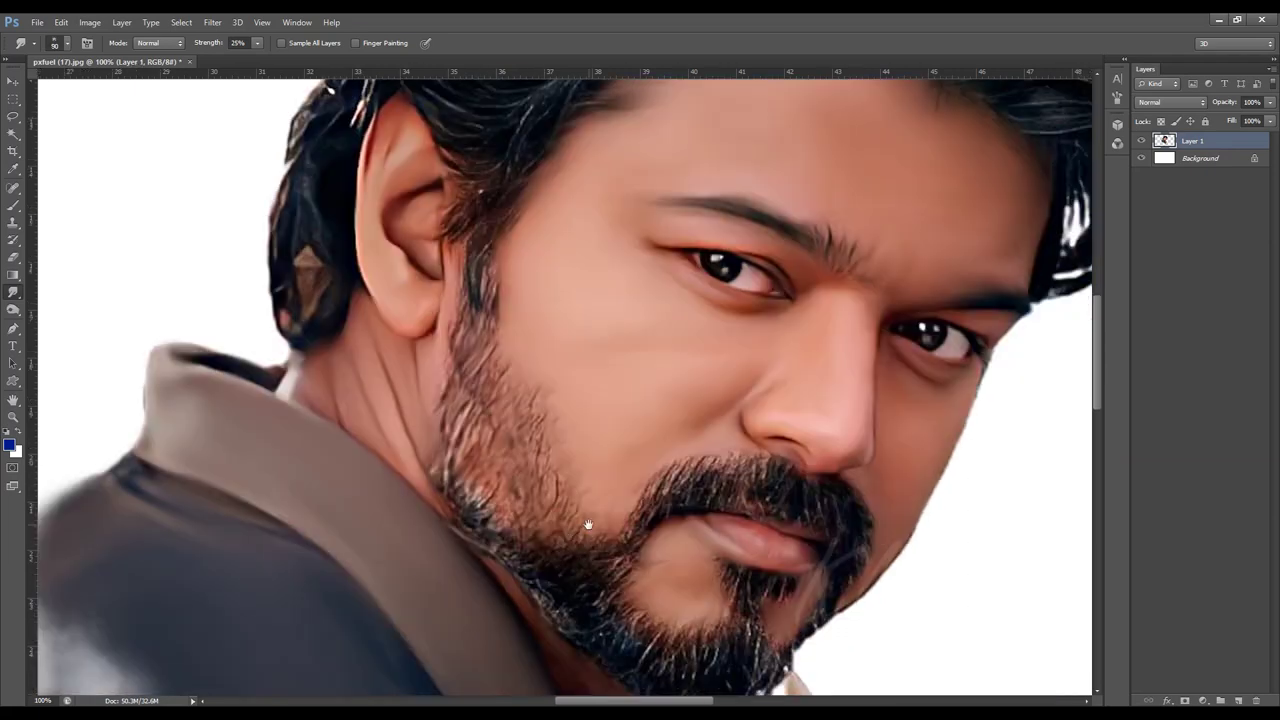
pyautogui.moveTo(586, 528); pyautogui.dragTo(520, 590)
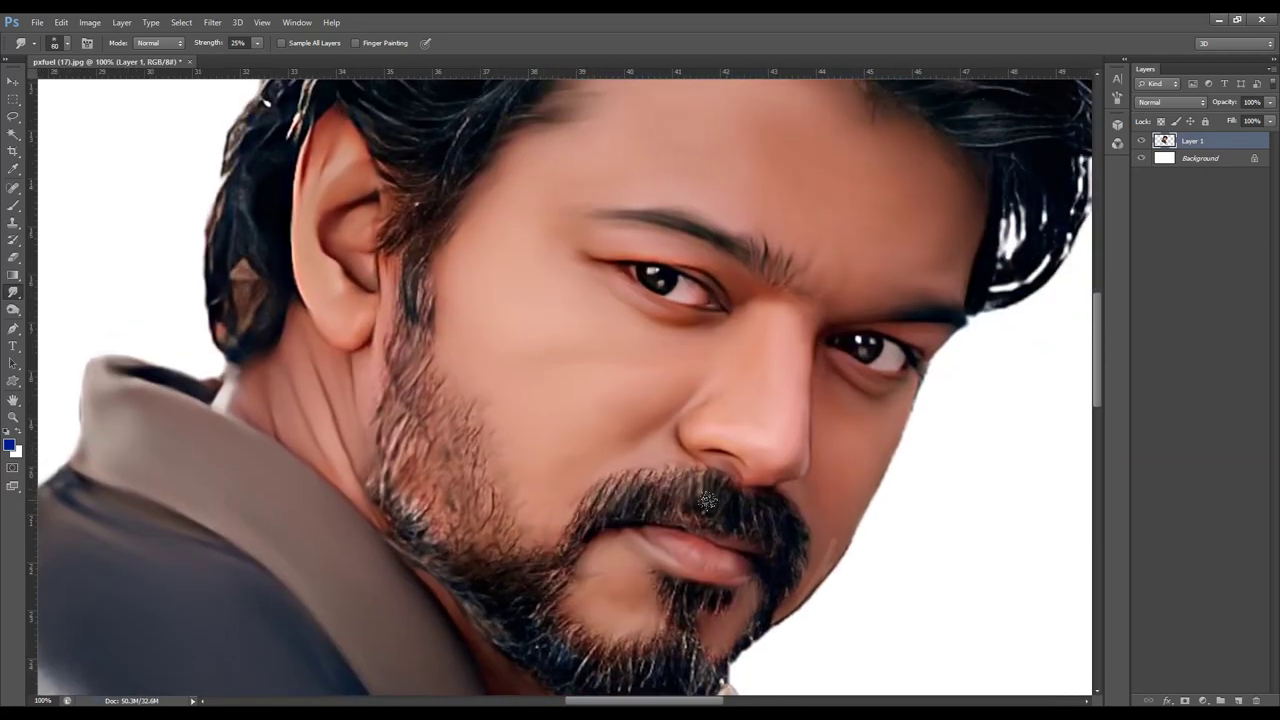
pyautogui.moveTo(618, 503); pyautogui.dragTo(560, 570)
pyautogui.scroll(-2, 560, 570)
pyautogui.press(']')
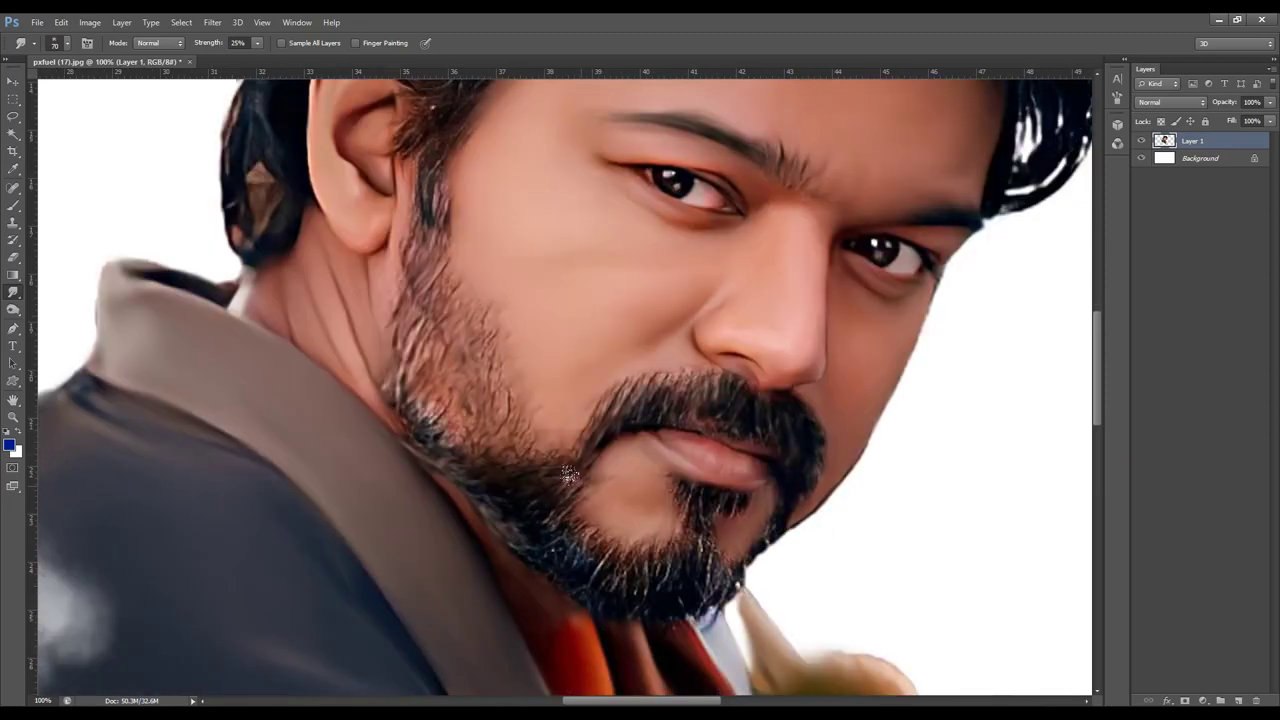
pyautogui.moveTo(560, 480)
pyautogui.mouseDown()
pyautogui.moveTo(600, 560)
pyautogui.moveTo(684, 553)
pyautogui.moveTo(608, 601)
pyautogui.mouseUp()
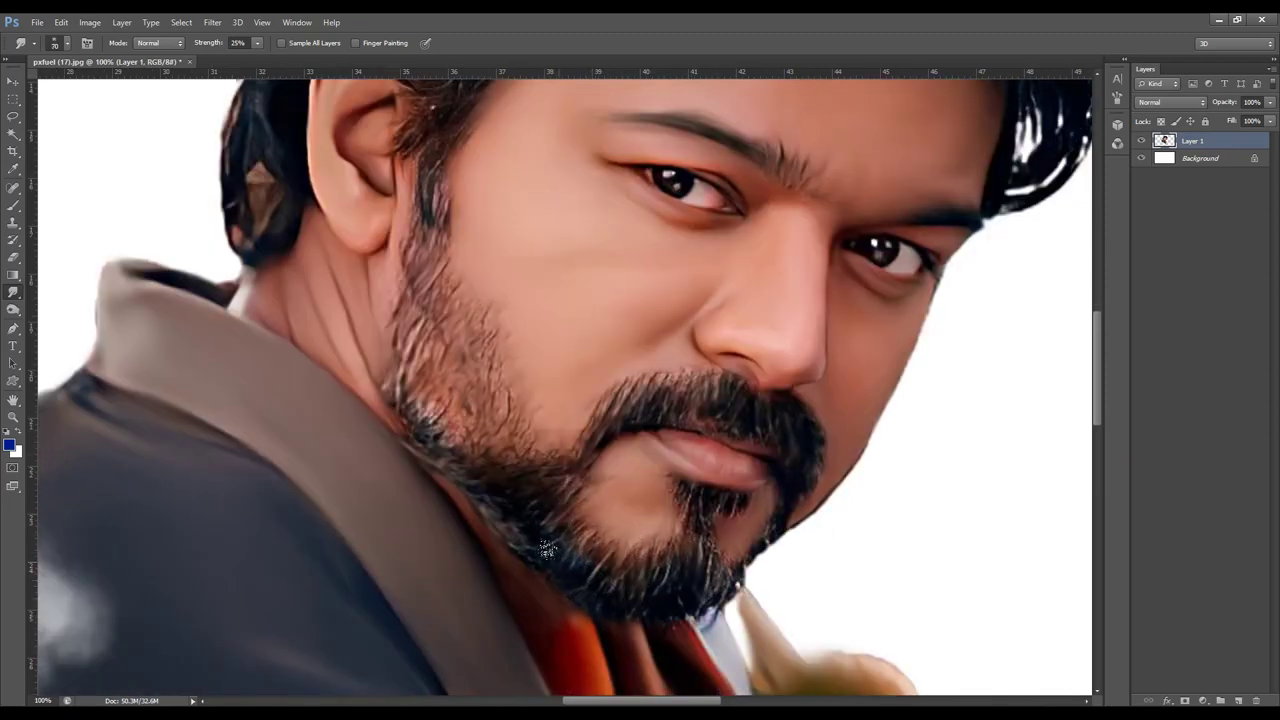
pyautogui.scroll(1, 546, 549)
pyautogui.hscroll(2, 607, 558)
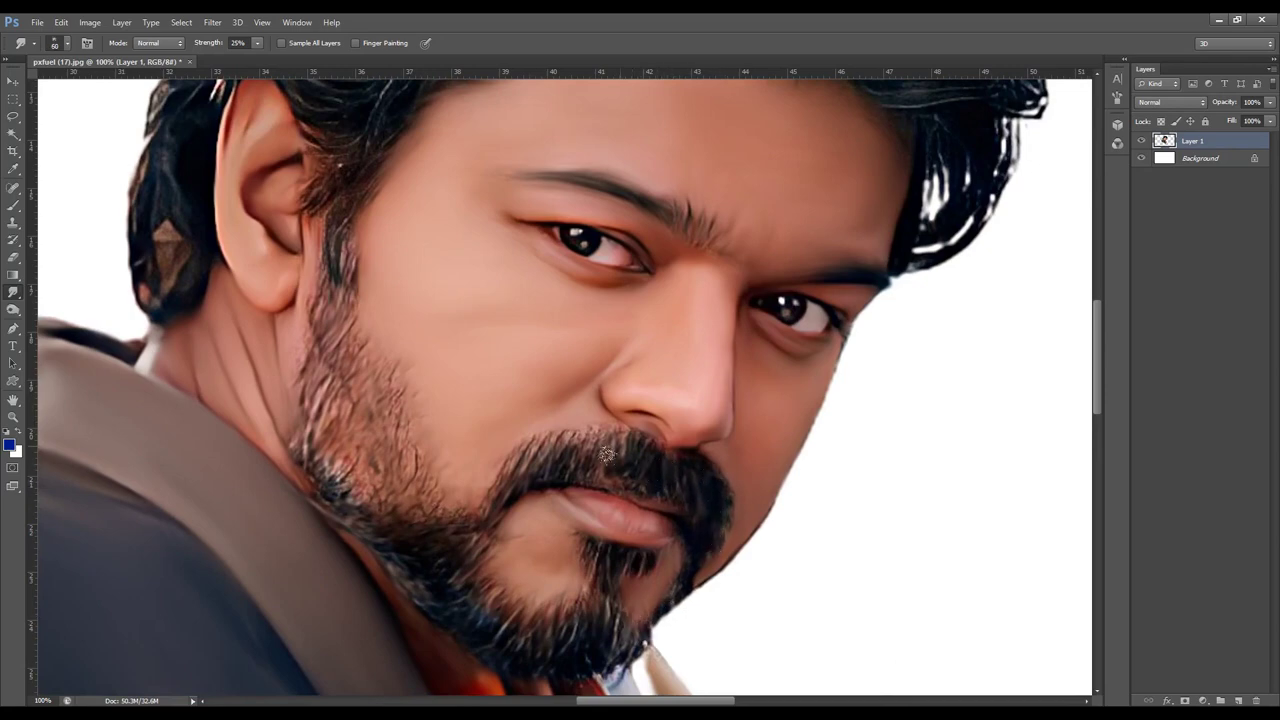
pyautogui.scroll(1, 535, 492)
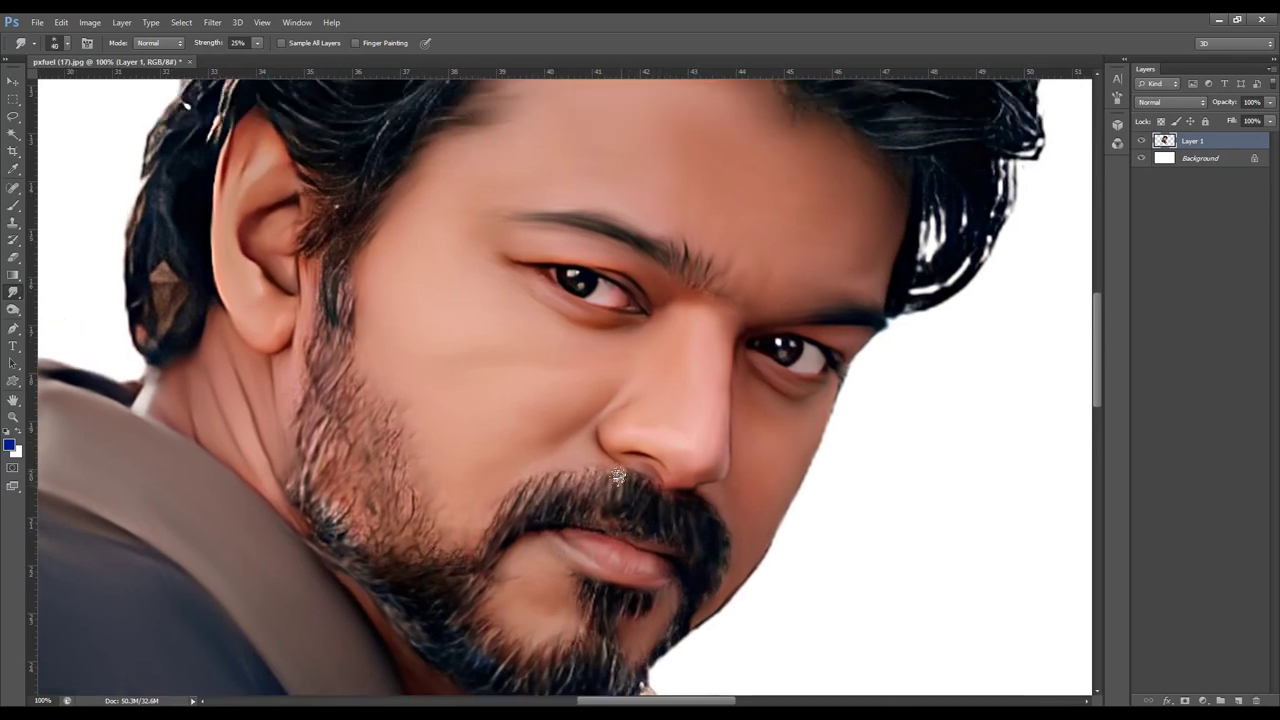
pyautogui.scroll(2, 612, 481)
pyautogui.hscroll(-2, 612, 481)
# Resize the smudge brush to about 125–150 px while framing the top of the head.
pyautogui.scroll(4, 543, 509)
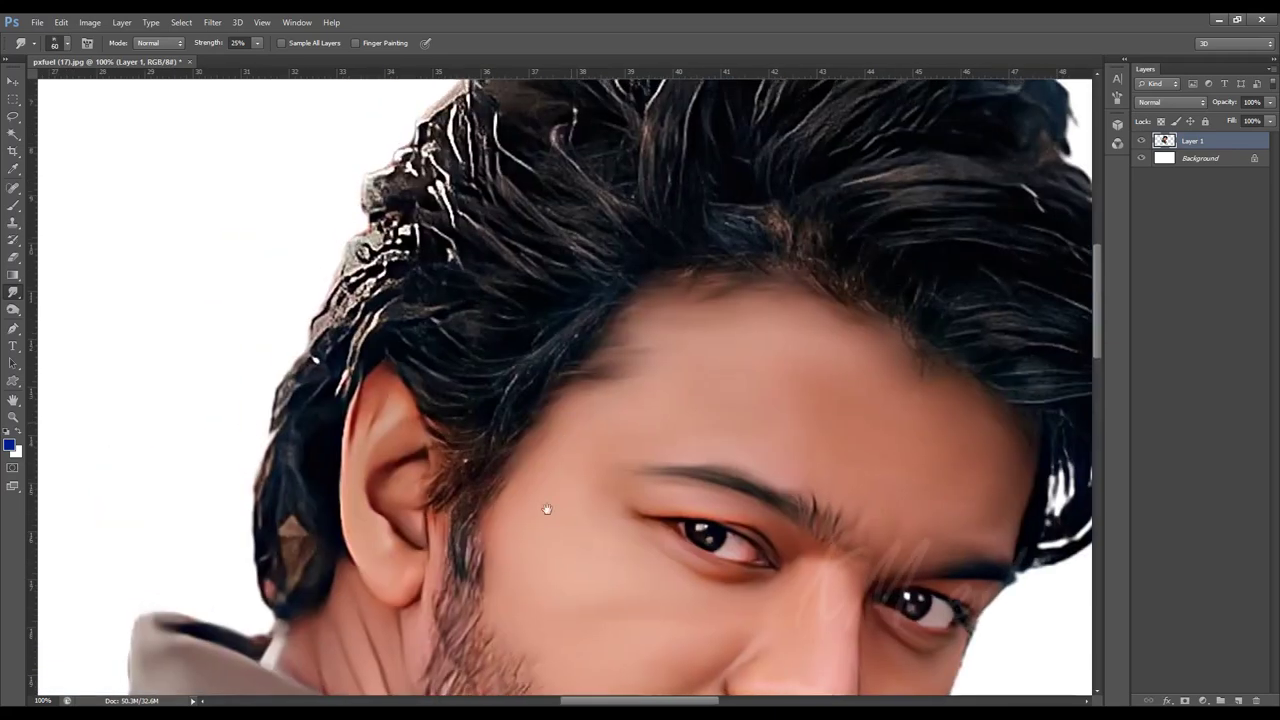
pyautogui.scroll(3, 543, 509)
pyautogui.scroll(-3, 749, 351)
pyautogui.press(']')
pyautogui.press(']')
pyautogui.press(']')
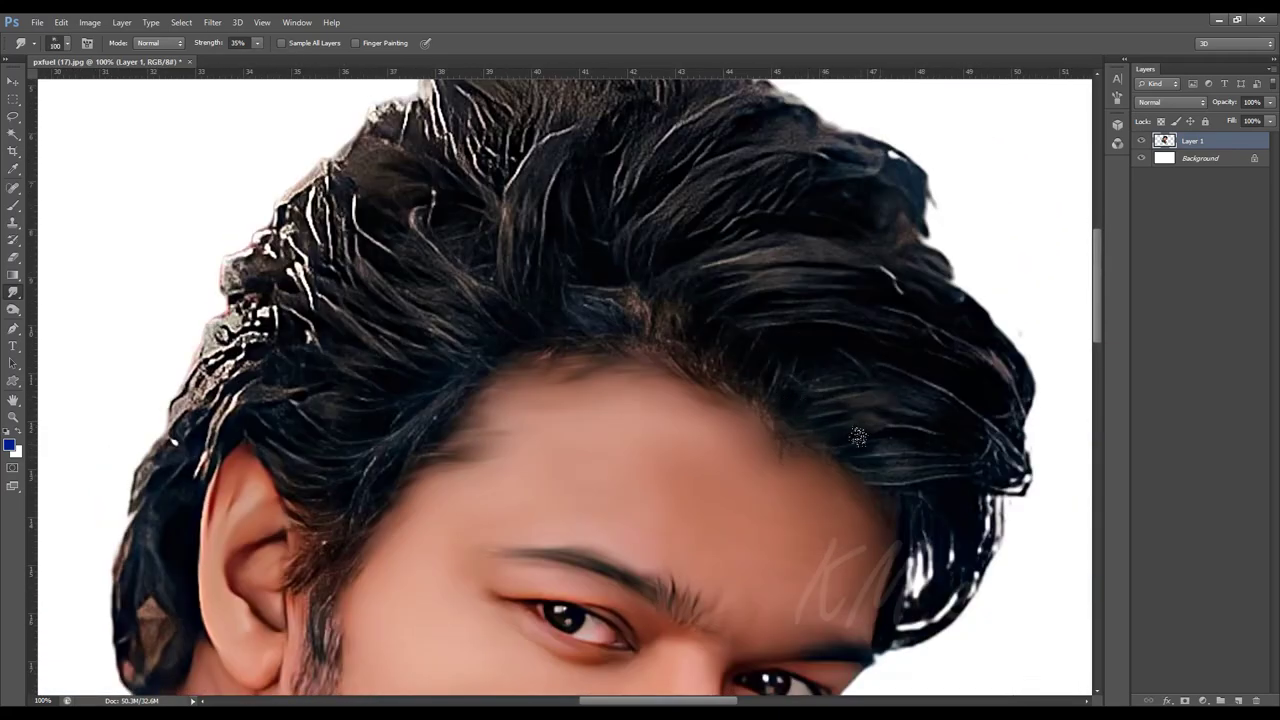
pyautogui.scroll(2, 784, 428)
pyautogui.hscroll(5, 784, 428)
pyautogui.scroll(-2, 784, 428)
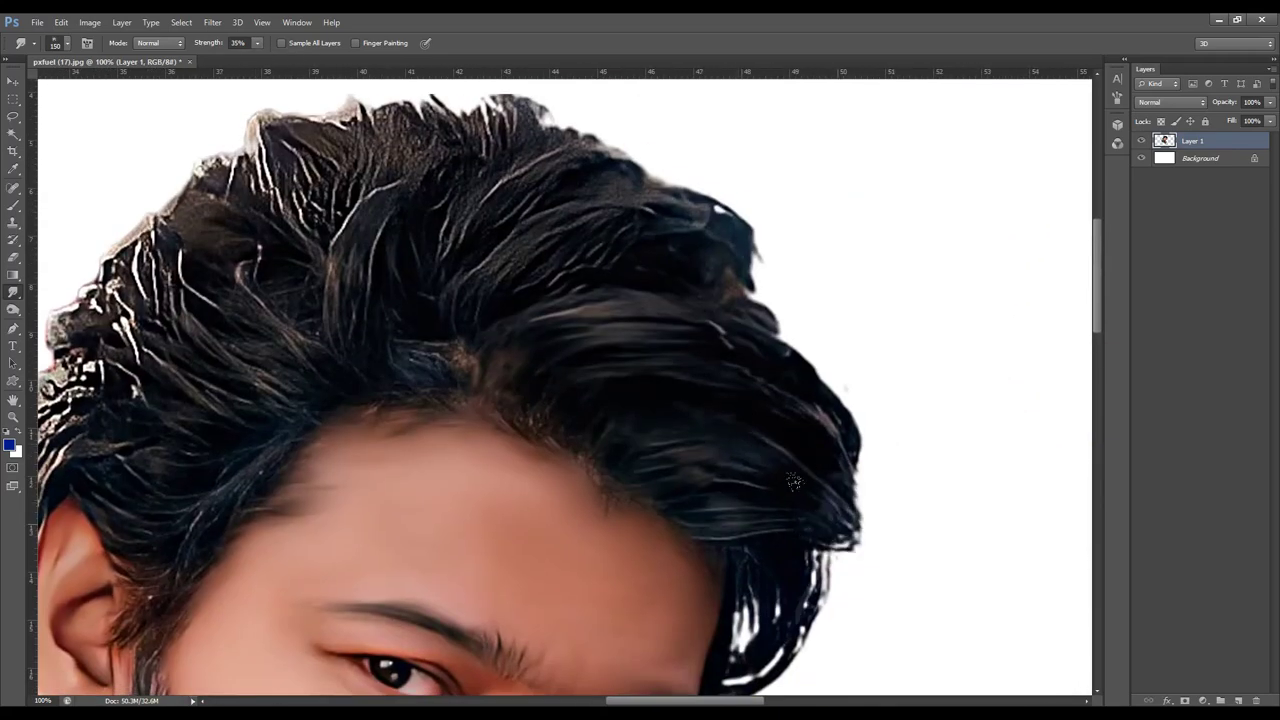
pyautogui.press('[')
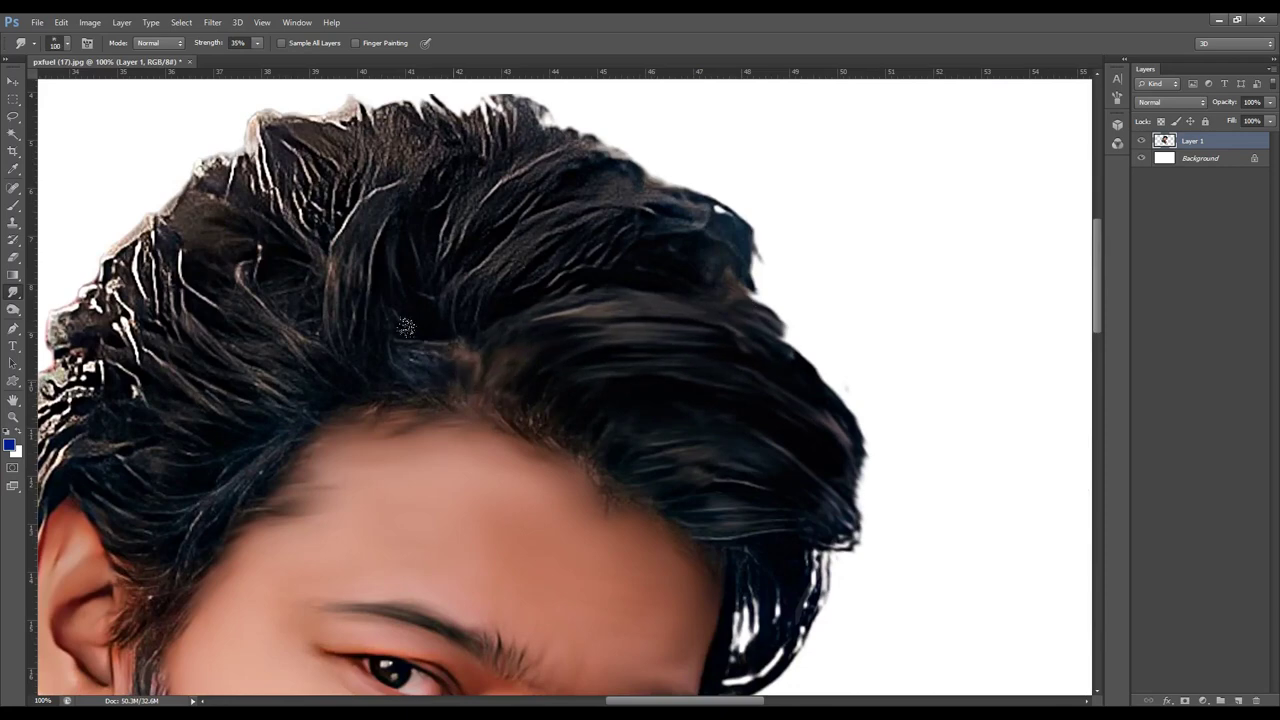
pyautogui.hscroll(-2, 663, 242)
pyautogui.scroll(2, 663, 242)
# Smear the hair strands across the crown at 35% strength.
pyautogui.moveTo(663, 242); pyautogui.dragTo(811, 356)
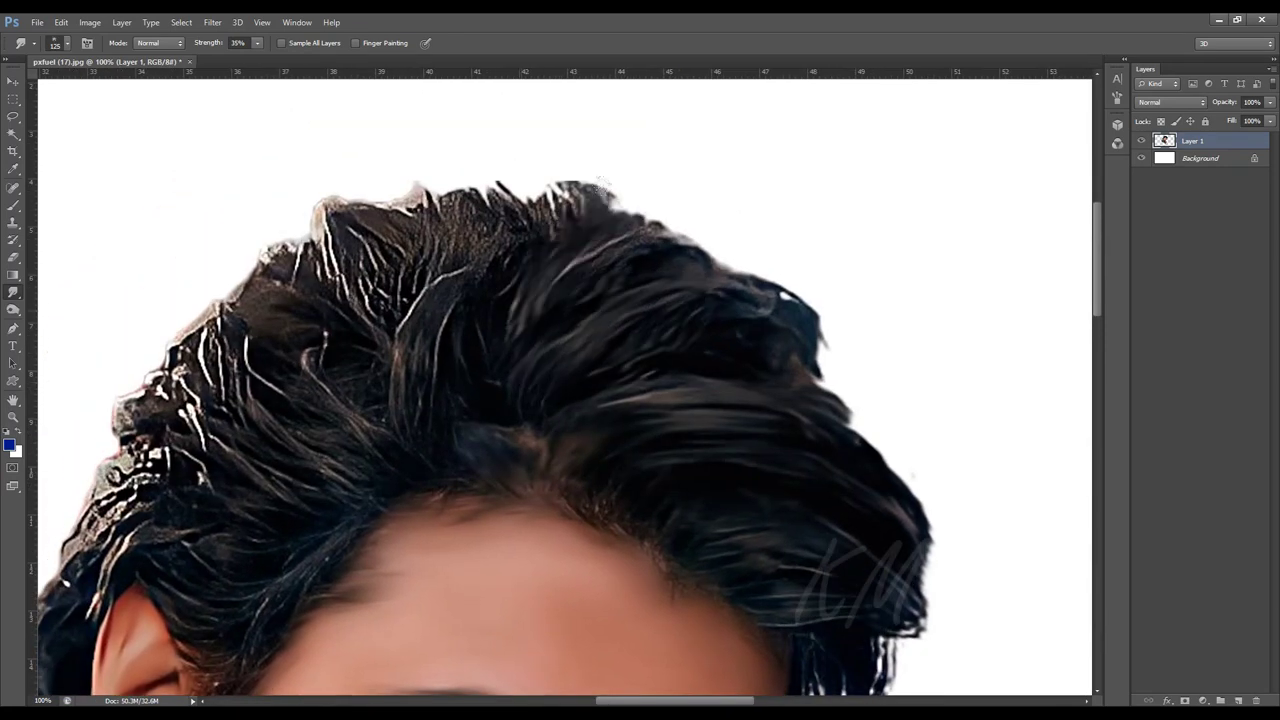
pyautogui.hscroll(-6, 811, 356)
pyautogui.scroll(1, 811, 356)
pyautogui.moveTo(780, 460)
pyautogui.mouseDown()
pyautogui.moveTo(810, 253)
pyautogui.moveTo(760, 420)
pyautogui.mouseUp()
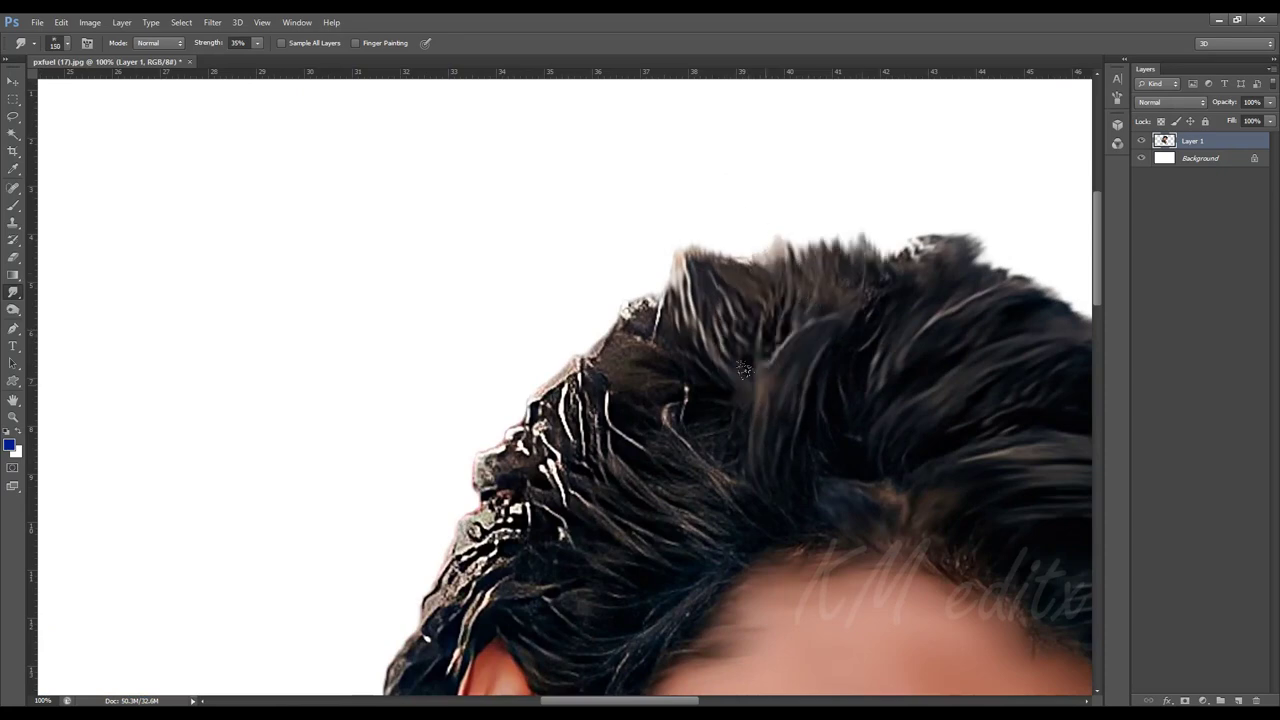
pyautogui.press(']')
pyautogui.scroll(-4, 720, 317)
pyautogui.hscroll(-2, 720, 317)
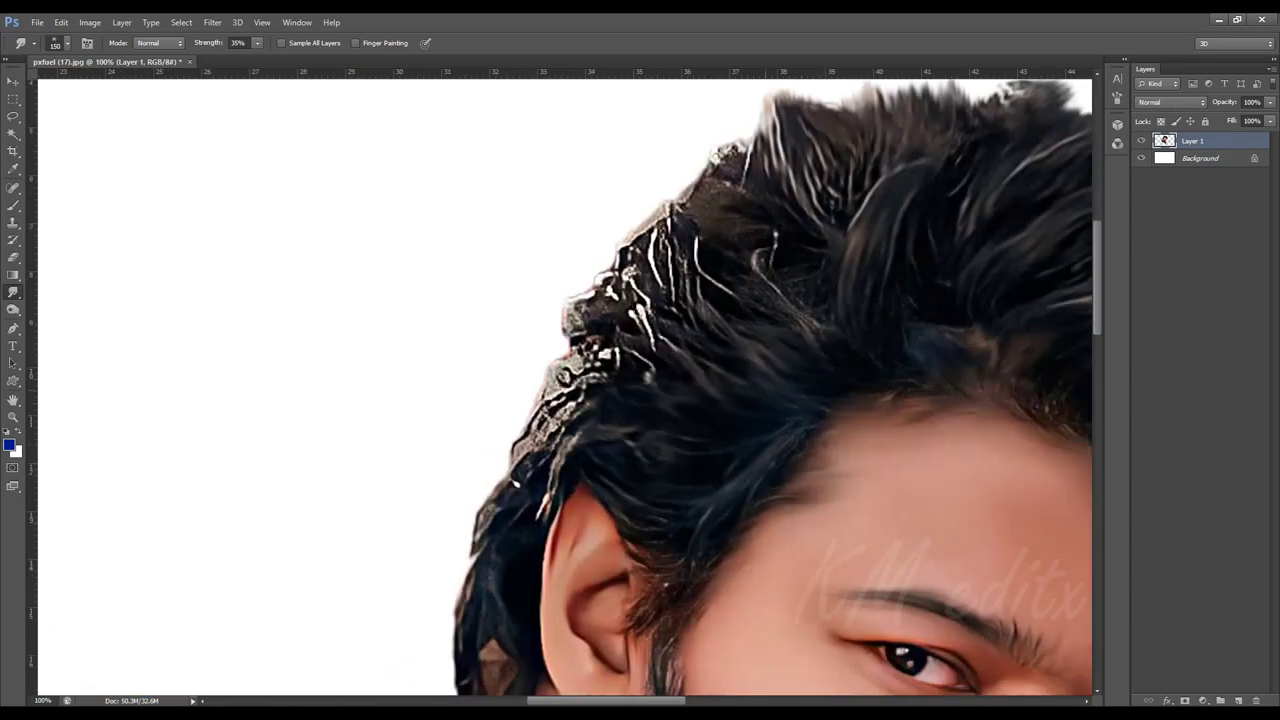
pyautogui.moveTo(978, 533); pyautogui.dragTo(683, 263)
# Choose a new brush preset, slightly smaller, and smooth the beard edge along the jaw.
pyautogui.rightClick(648, 260)
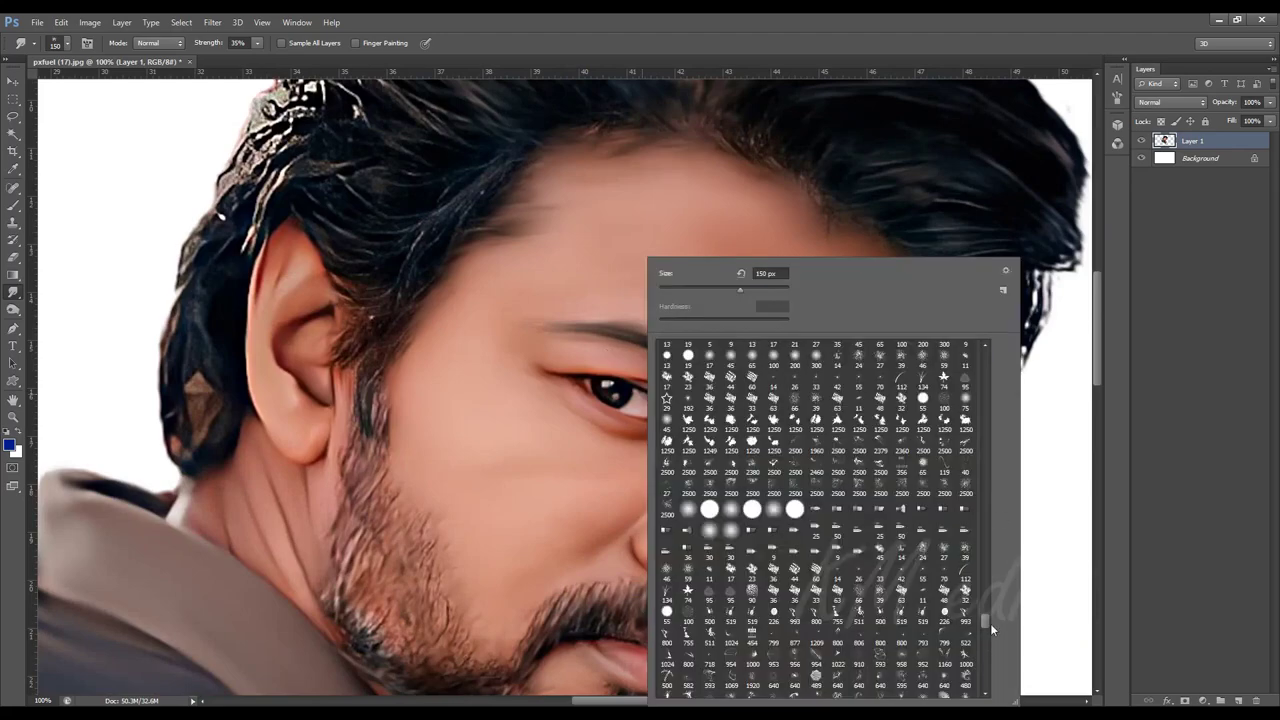
pyautogui.scroll(-5, 985, 600)
pyautogui.scroll(-5, 985, 600)
pyautogui.scroll(-5, 985, 600)
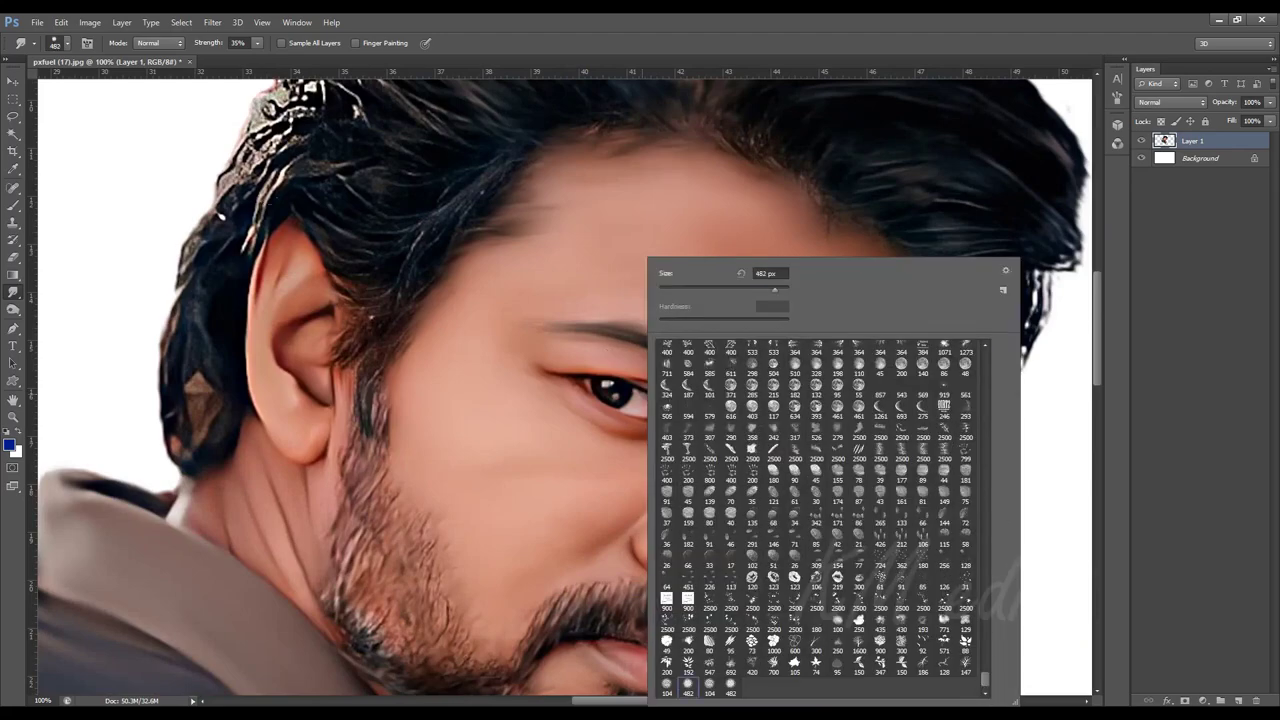
pyautogui.doubleClick(726, 690)
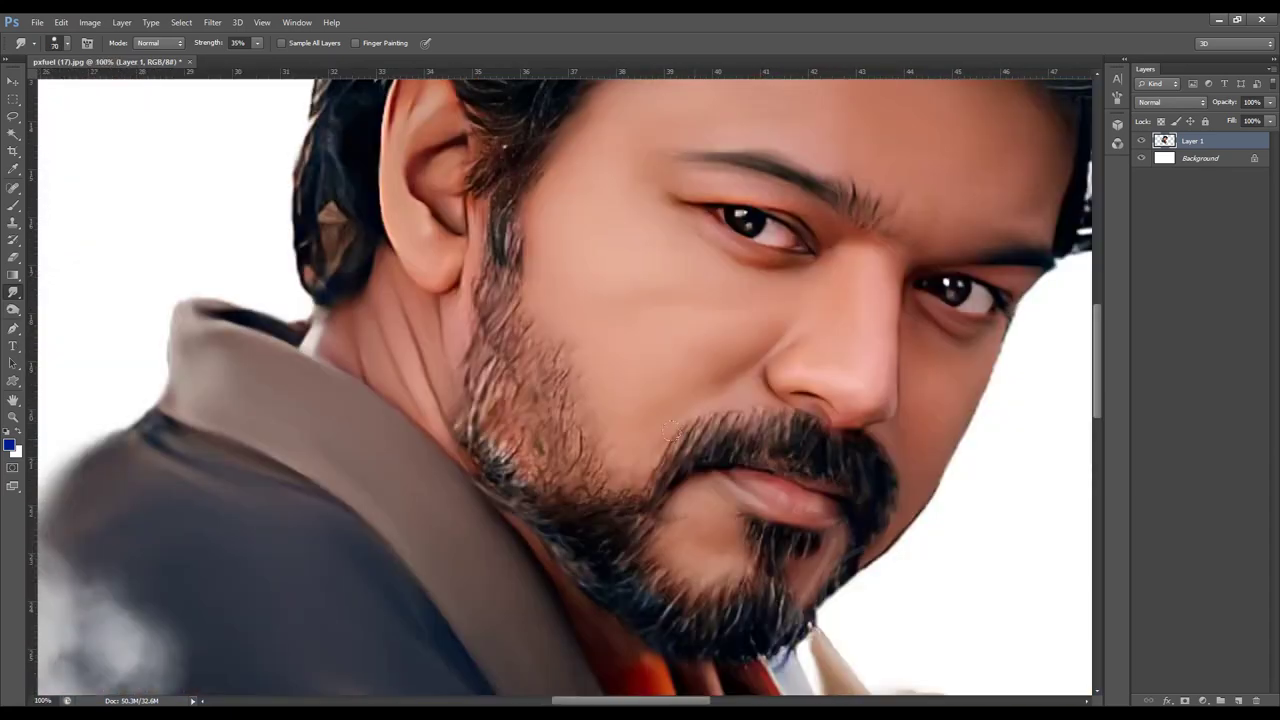
pyautogui.press('[')
pyautogui.moveTo(495, 232)
pyautogui.mouseDown()
pyautogui.moveTo(502, 300)
pyautogui.moveTo(535, 372)
pyautogui.mouseUp()
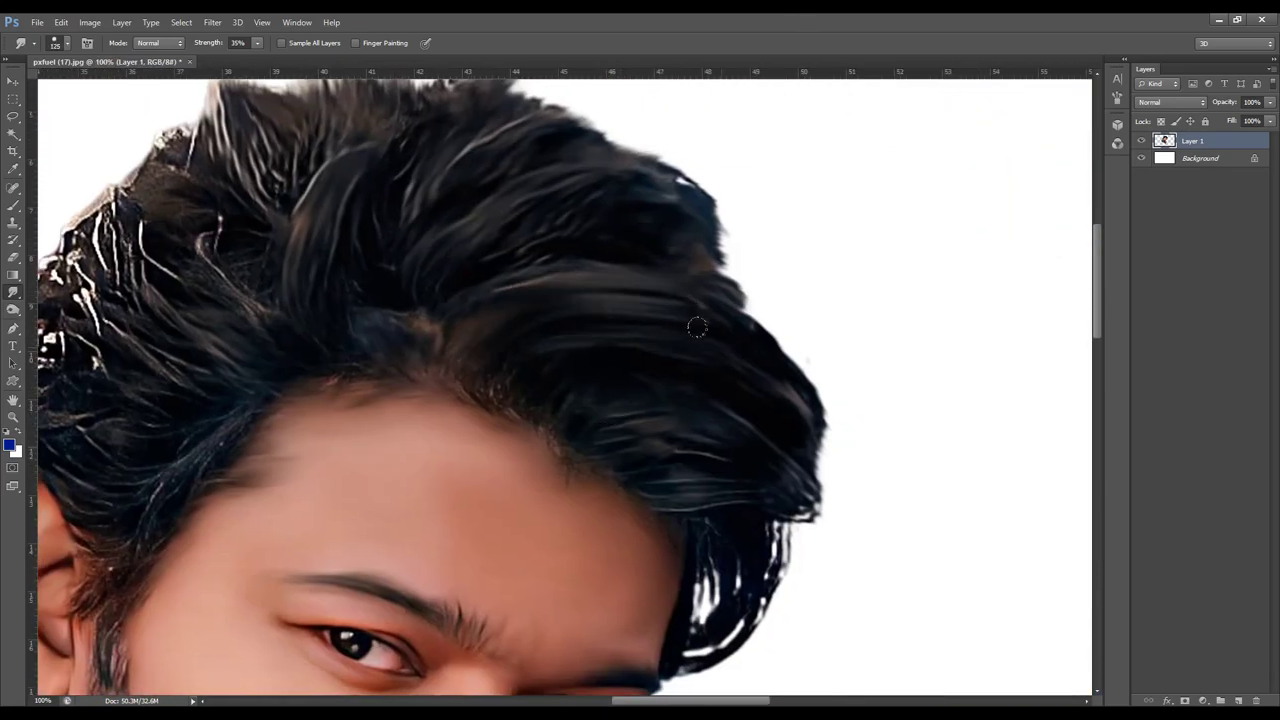
# Smear the hairline and forehead strands, smoothing the jagged bright artefacts and sideburn hair.
pyautogui.moveTo(580, 440); pyautogui.dragTo(735, 432)
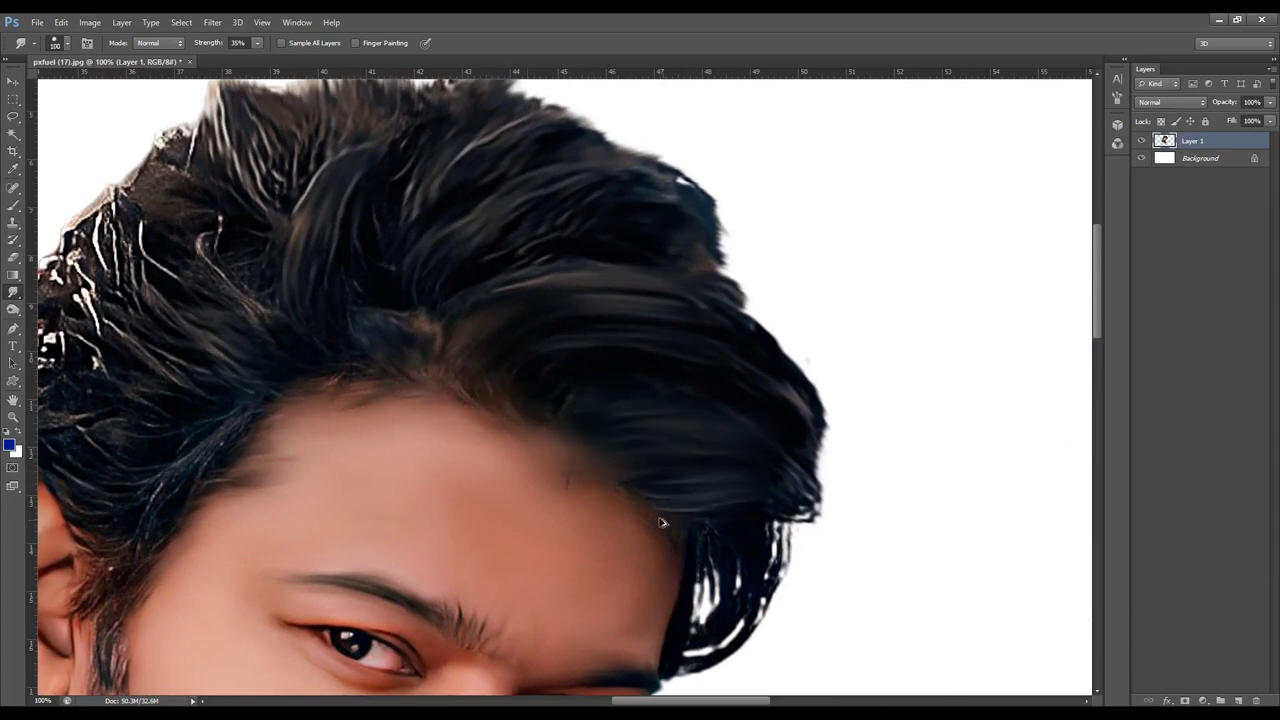
pyautogui.moveTo(655, 476); pyautogui.dragTo(548, 440)
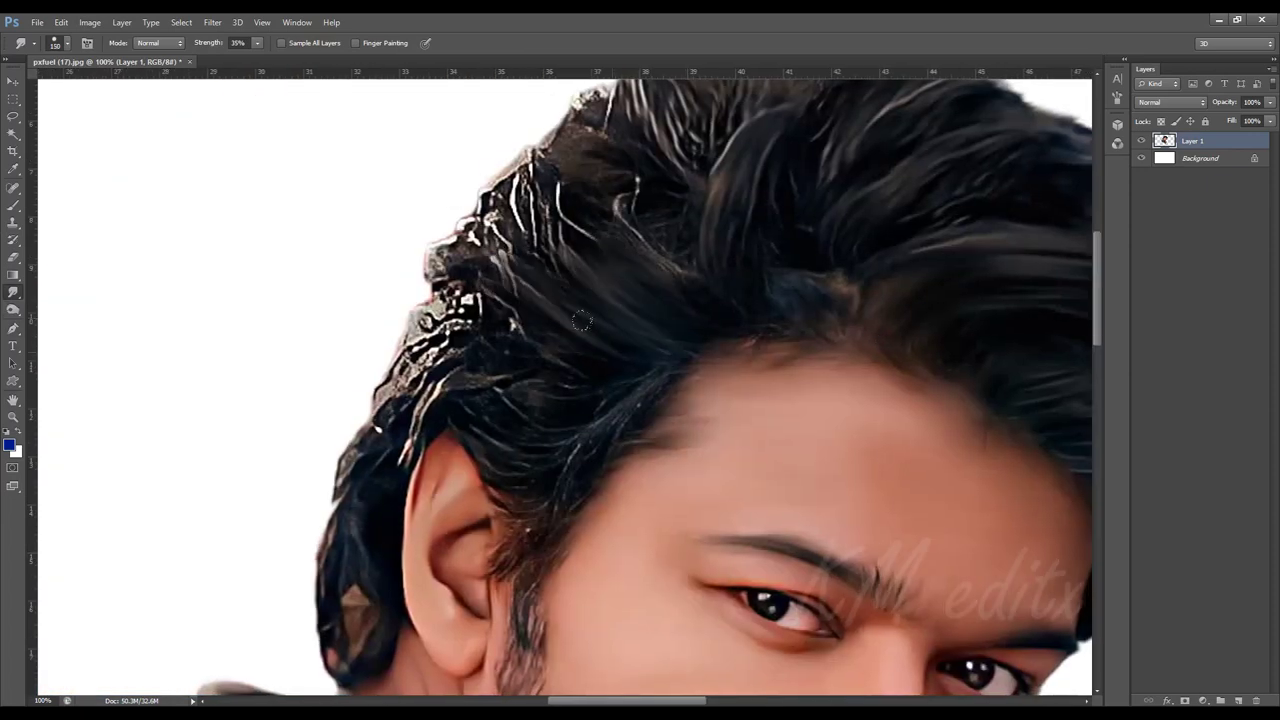
pyautogui.moveTo(567, 366); pyautogui.dragTo(445, 290)
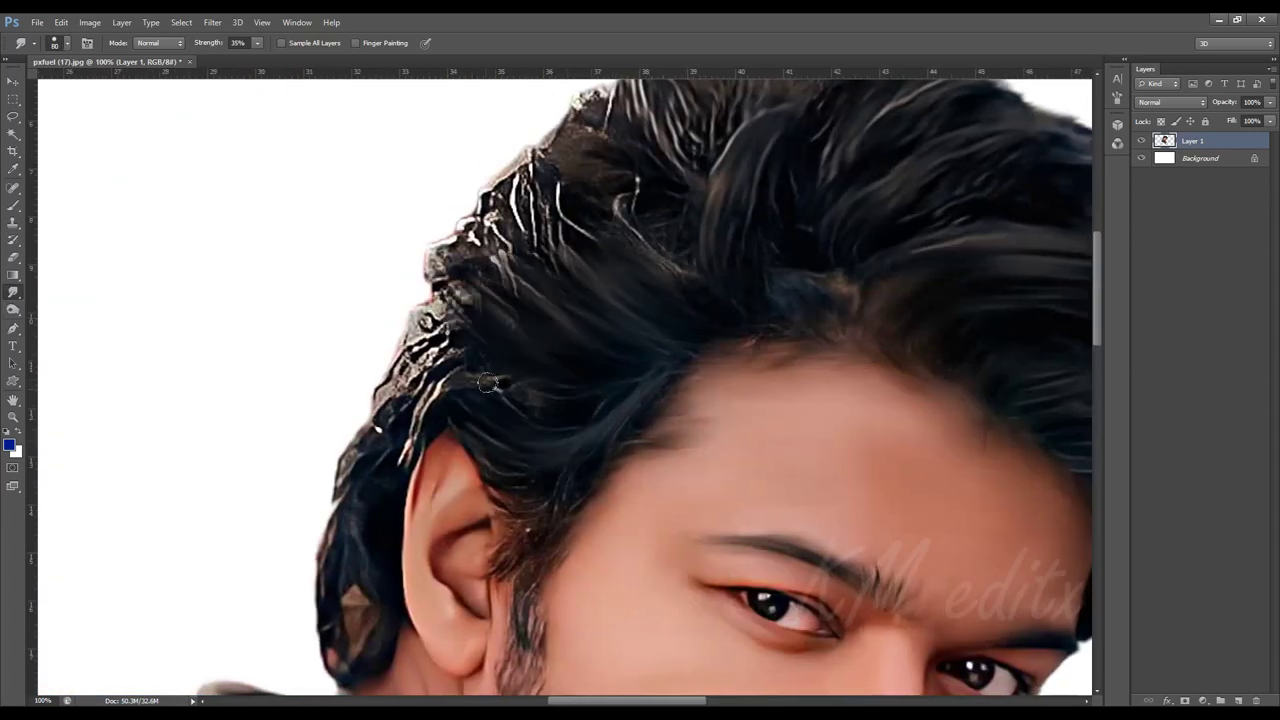
pyautogui.moveTo(593, 420); pyautogui.dragTo(494, 361)
pyautogui.moveTo(512, 488)
pyautogui.mouseDown()
pyautogui.moveTo(571, 393)
pyautogui.moveTo(535, 540)
pyautogui.mouseUp()
pyautogui.moveTo(558, 433); pyautogui.dragTo(698, 523)
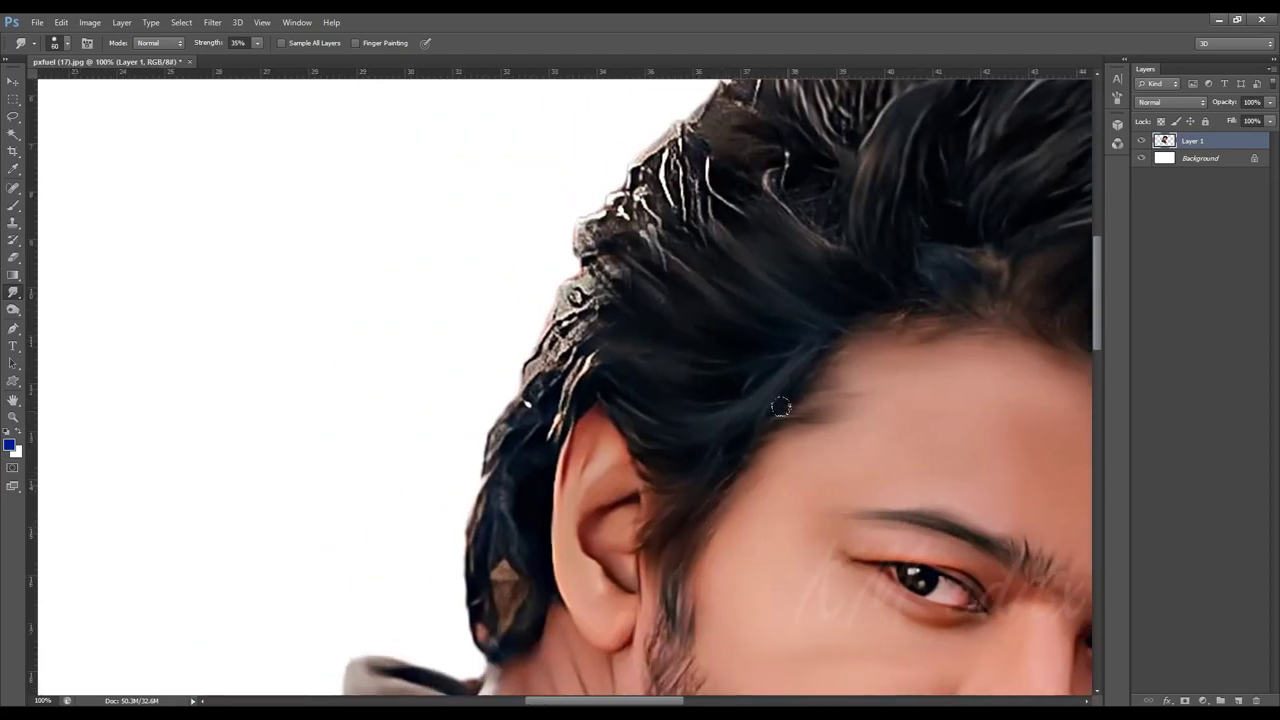
pyautogui.moveTo(743, 375); pyautogui.dragTo(667, 505)
pyautogui.moveTo(660, 350); pyautogui.dragTo(580, 440)
pyautogui.moveTo(610, 390)
pyautogui.mouseDown()
pyautogui.moveTo(520, 480)
pyautogui.moveTo(725, 427)
pyautogui.moveTo(644, 542)
pyautogui.mouseUp()
# Smudge strands along the upper hair edge, the parting and the hairline.
pyautogui.moveTo(690, 335); pyautogui.dragTo(450, 540)
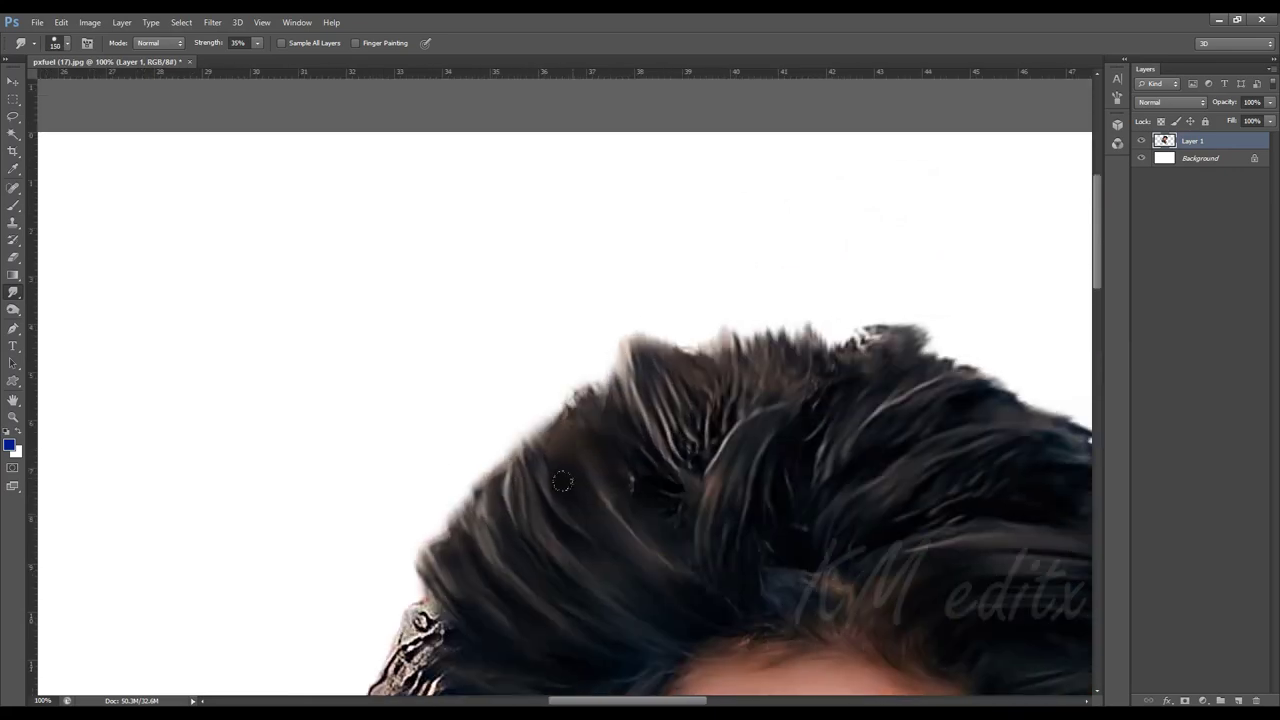
pyautogui.moveTo(700, 380); pyautogui.dragTo(791, 342)
pyautogui.moveTo(843, 467); pyautogui.dragTo(648, 412)
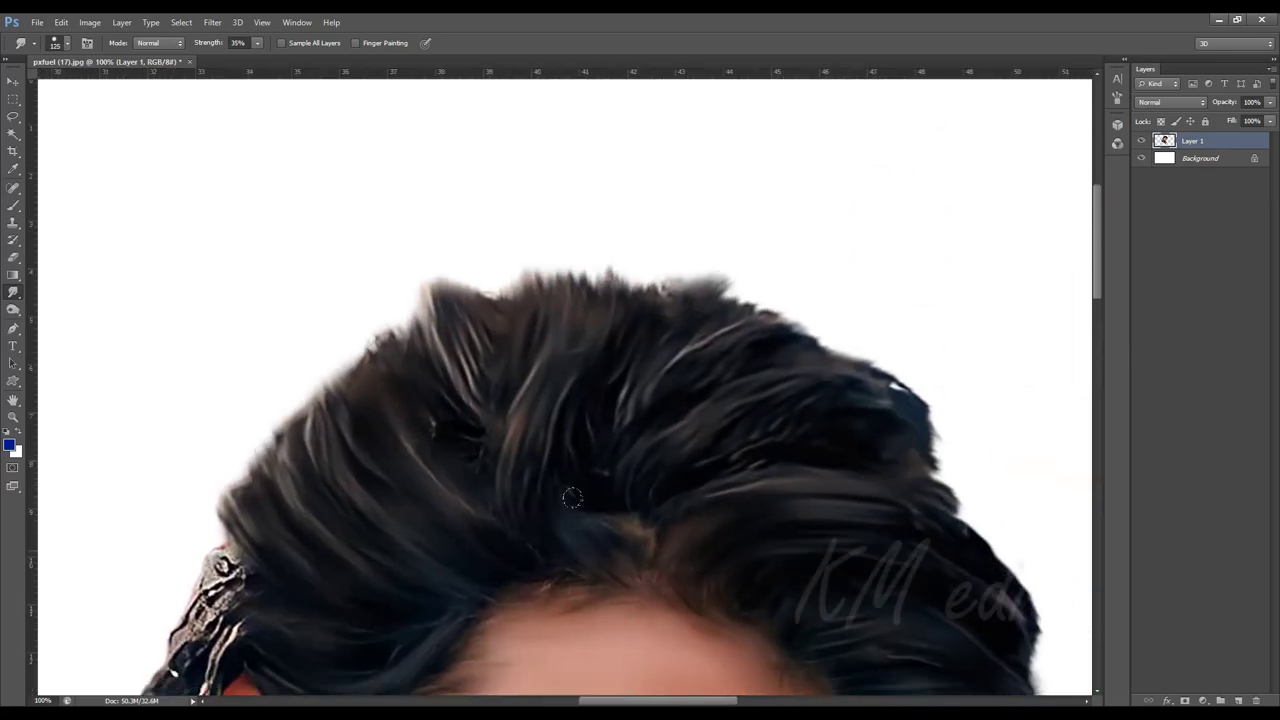
pyautogui.moveTo(572, 497); pyautogui.dragTo(586, 449)
pyautogui.moveTo(640, 290); pyautogui.dragTo(591, 463)
pyautogui.moveTo(550, 400); pyautogui.dragTo(480, 470)
pyautogui.moveTo(706, 450); pyautogui.dragTo(741, 336)
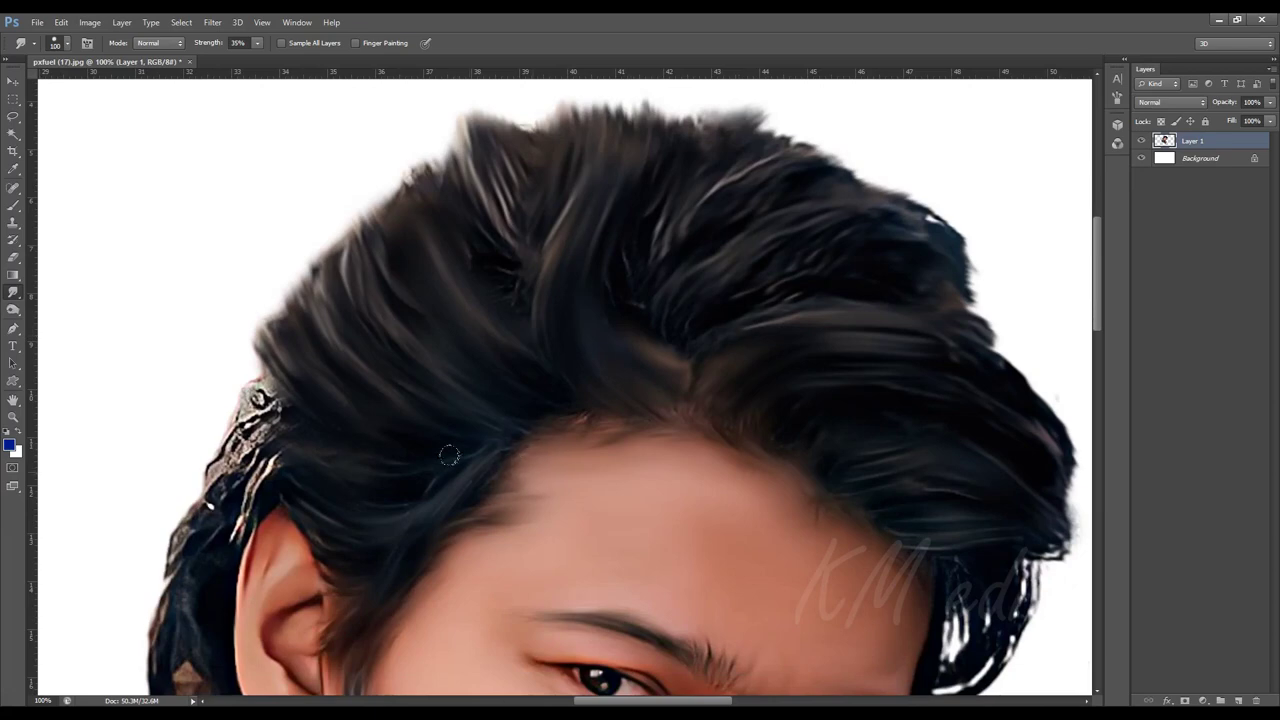
pyautogui.moveTo(449, 456)
pyautogui.mouseDown()
pyautogui.moveTo(525, 452)
pyautogui.moveTo(500, 575)
pyautogui.mouseUp()
# Smudge the right hair edge at 200 px, then strands around the white highlight at 125 px.
pyautogui.press(']')
pyautogui.press(']')
pyautogui.press(']')
pyautogui.moveTo(610, 300); pyautogui.dragTo(800, 320)
pyautogui.moveTo(870, 300)
pyautogui.mouseDown()
pyautogui.moveTo(651, 262)
pyautogui.moveTo(700, 220)
pyautogui.mouseUp()
pyautogui.moveTo(700, 420); pyautogui.dragTo(700, 320)
pyautogui.press('[')
pyautogui.press('[')
pyautogui.press('[')
pyautogui.moveTo(711, 443)
pyautogui.mouseDown()
pyautogui.moveTo(761, 293)
pyautogui.moveTo(675, 463)
pyautogui.moveTo(625, 505)
pyautogui.mouseUp()
pyautogui.scroll(1, 800, 505)
pyautogui.moveTo(700, 415); pyautogui.dragTo(603, 437)
pyautogui.moveTo(640, 231); pyautogui.dragTo(666, 351)
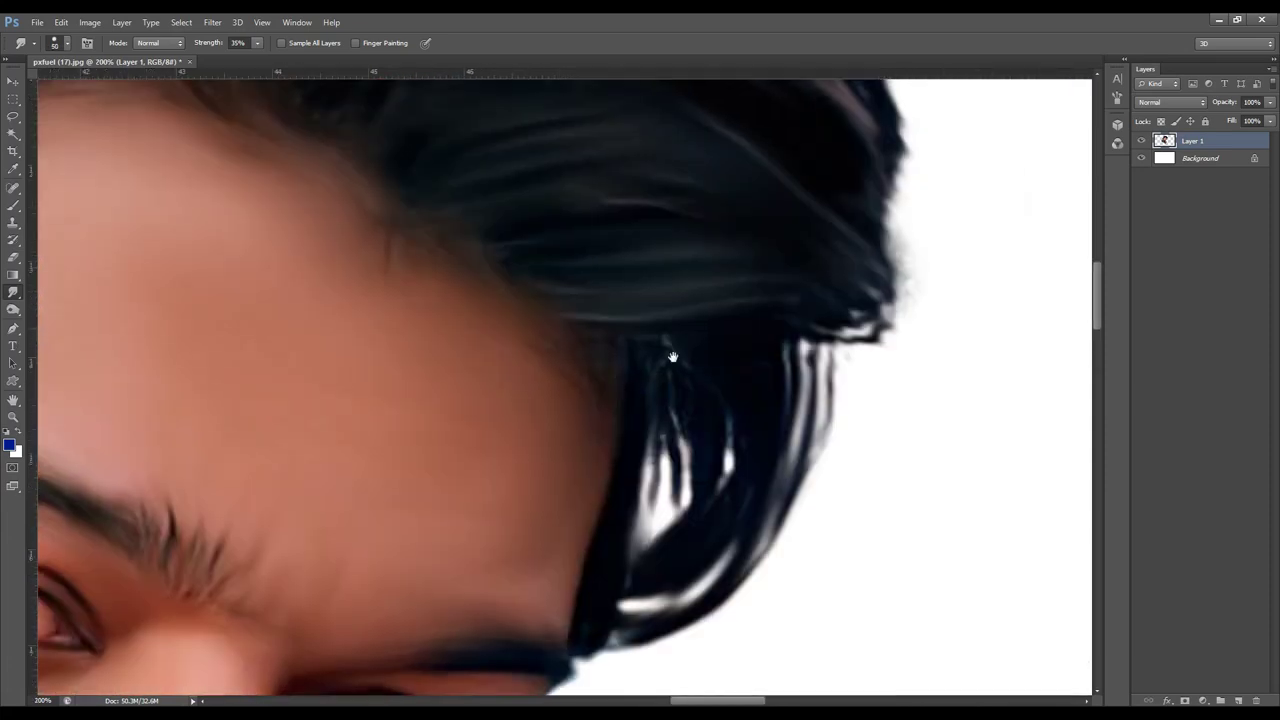
pyautogui.moveTo(649, 424); pyautogui.dragTo(670, 500)
pyautogui.scroll(-3, 649, 424)
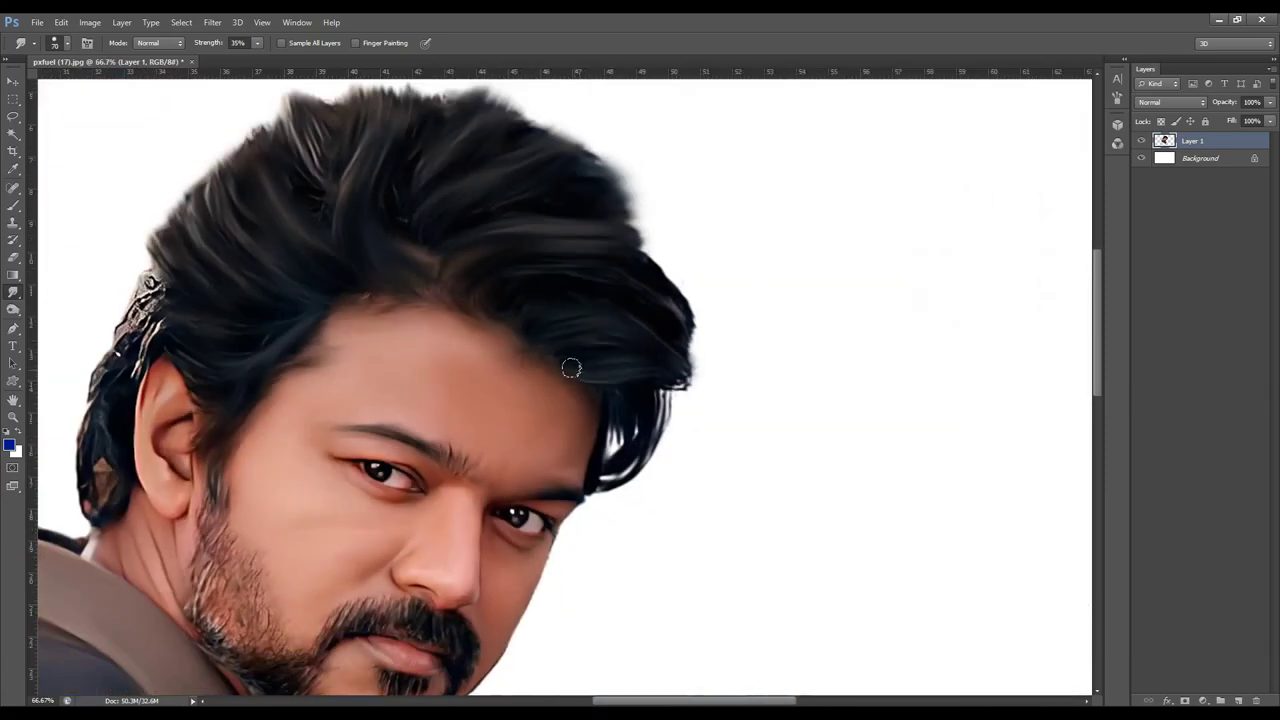
pyautogui.moveTo(448, 494); pyautogui.dragTo(718, 494)
pyautogui.scroll(2, 345, 226)
# Smudge the left hair strands near the ear and down toward the neck.
pyautogui.moveTo(630, 330); pyautogui.dragTo(570, 480)
pyautogui.moveTo(610, 290); pyautogui.dragTo(590, 350)
pyautogui.moveTo(560, 480); pyautogui.dragTo(600, 340)
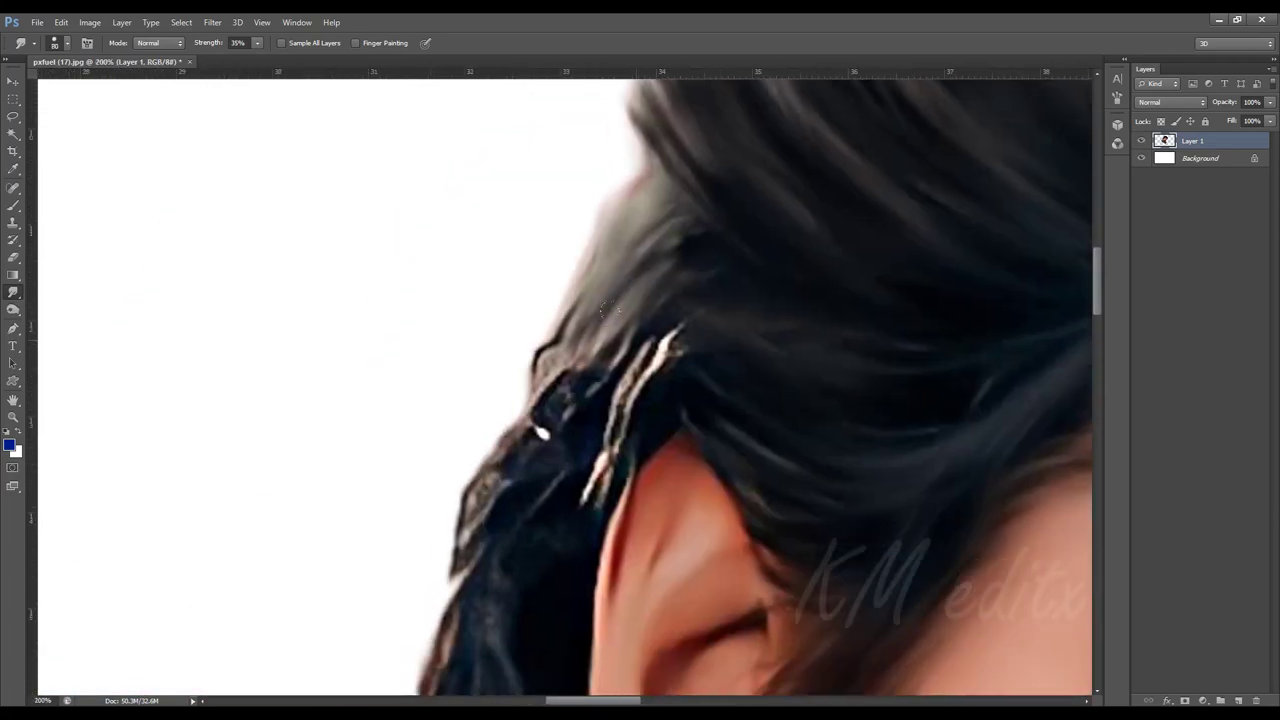
pyautogui.moveTo(600, 390)
pyautogui.mouseDown()
pyautogui.moveTo(480, 470)
pyautogui.moveTo(480, 216)
pyautogui.mouseUp()
pyautogui.moveTo(520, 450); pyautogui.dragTo(540, 320)
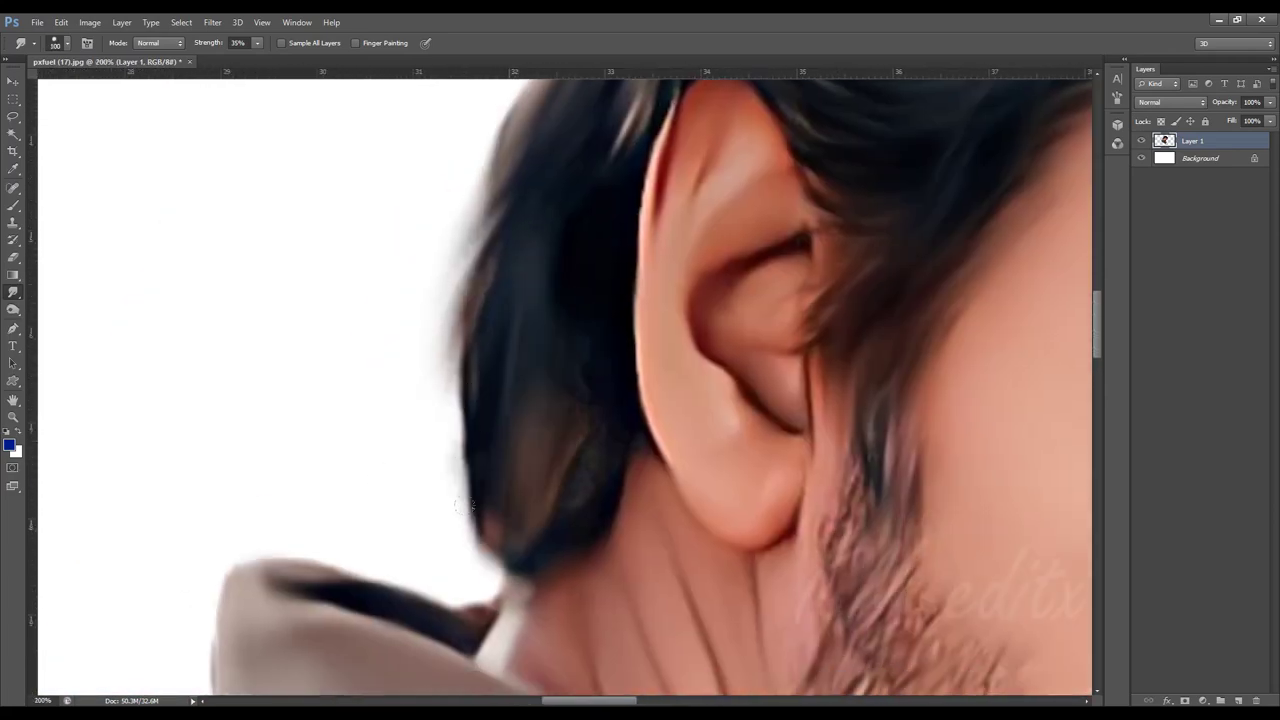
pyautogui.scroll(-2, 565, 438)
pyautogui.scroll(-1, 565, 438)
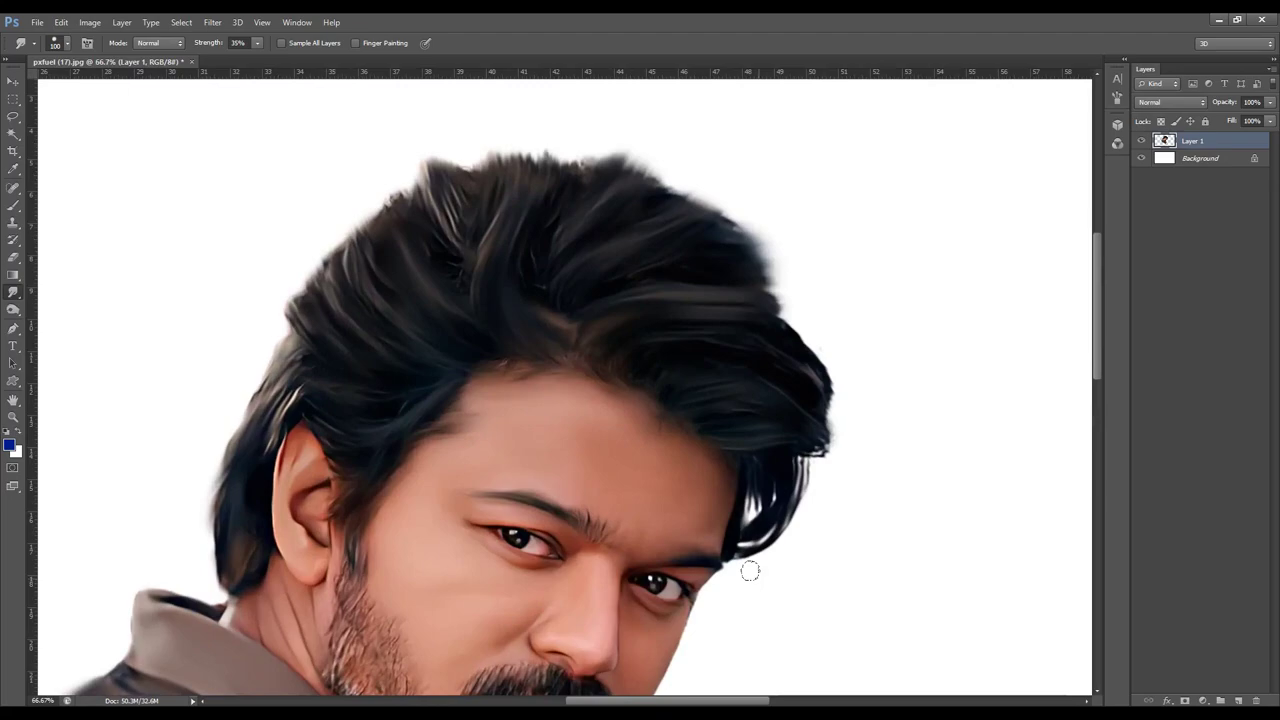
pyautogui.moveTo(728, 613); pyautogui.dragTo(823, 483)
pyautogui.moveTo(484, 514)
pyautogui.mouseDown()
pyautogui.moveTo(484, 353)
pyautogui.moveTo(495, 470)
pyautogui.mouseUp()
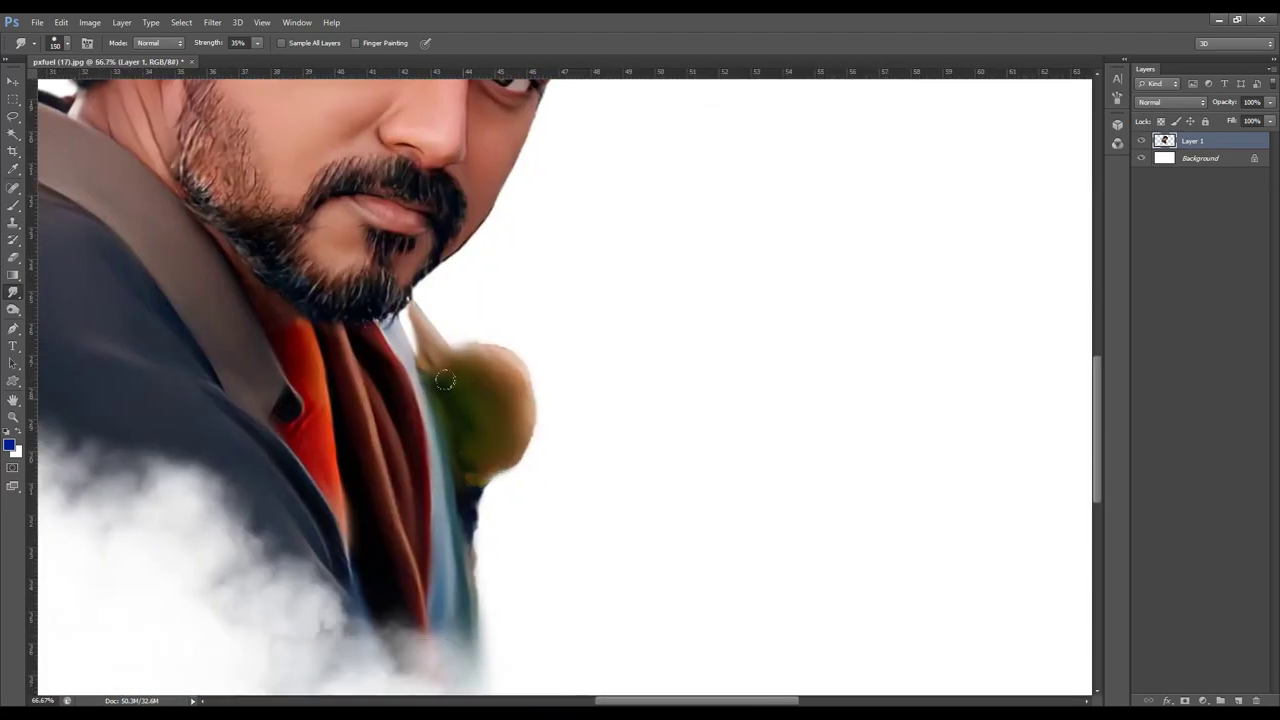
pyautogui.scroll(-3, 457, 380)
pyautogui.moveTo(460, 395)
pyautogui.mouseDown()
pyautogui.moveTo(506, 396)
pyautogui.moveTo(482, 505)
pyautogui.mouseUp()
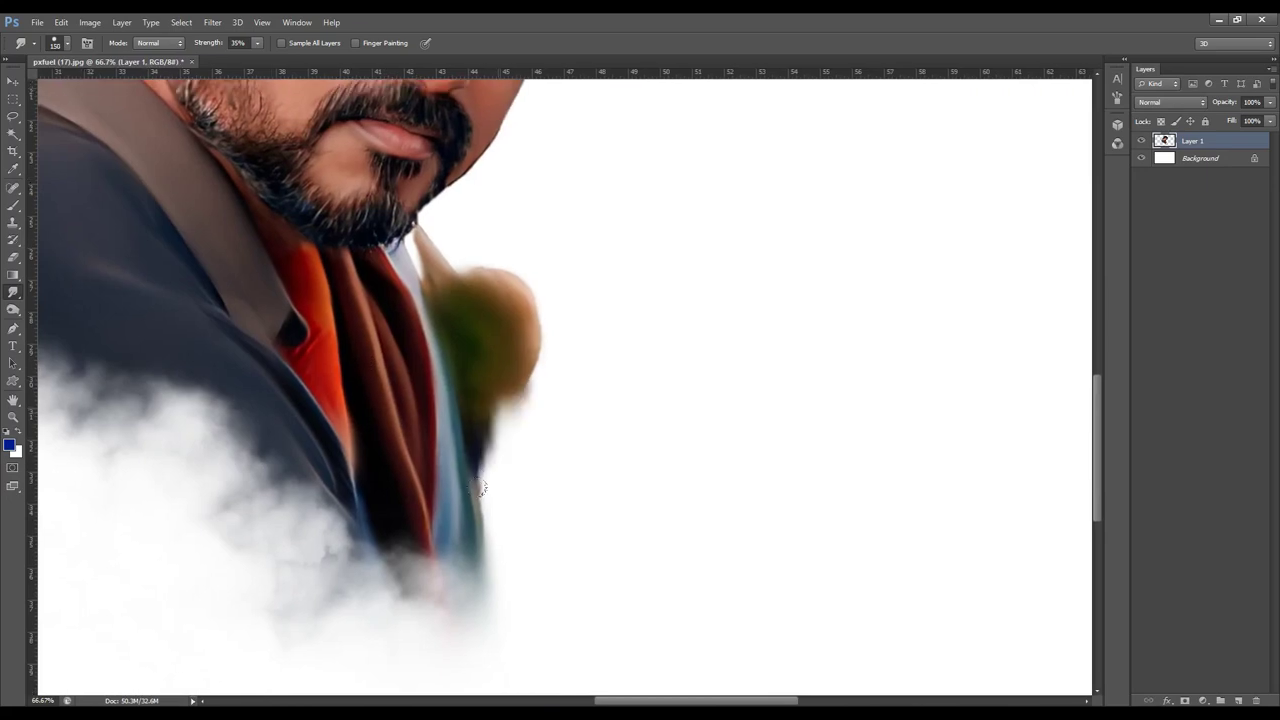
# Soften the green blob's edge and blend the collar's upper-left edge into the background.
pyautogui.moveTo(520, 400)
pyautogui.mouseDown()
pyautogui.moveTo(545, 340)
pyautogui.moveTo(545, 285)
pyautogui.mouseUp()
pyautogui.moveTo(545, 330); pyautogui.dragTo(826, 403)
pyautogui.scroll(5, 235, 211)
pyautogui.moveTo(235, 211)
pyautogui.mouseDown()
pyautogui.moveTo(251, 171)
pyautogui.moveTo(240, 262)
pyautogui.moveTo(296, 276)
pyautogui.mouseUp()
pyautogui.scroll(2, 300, 262)
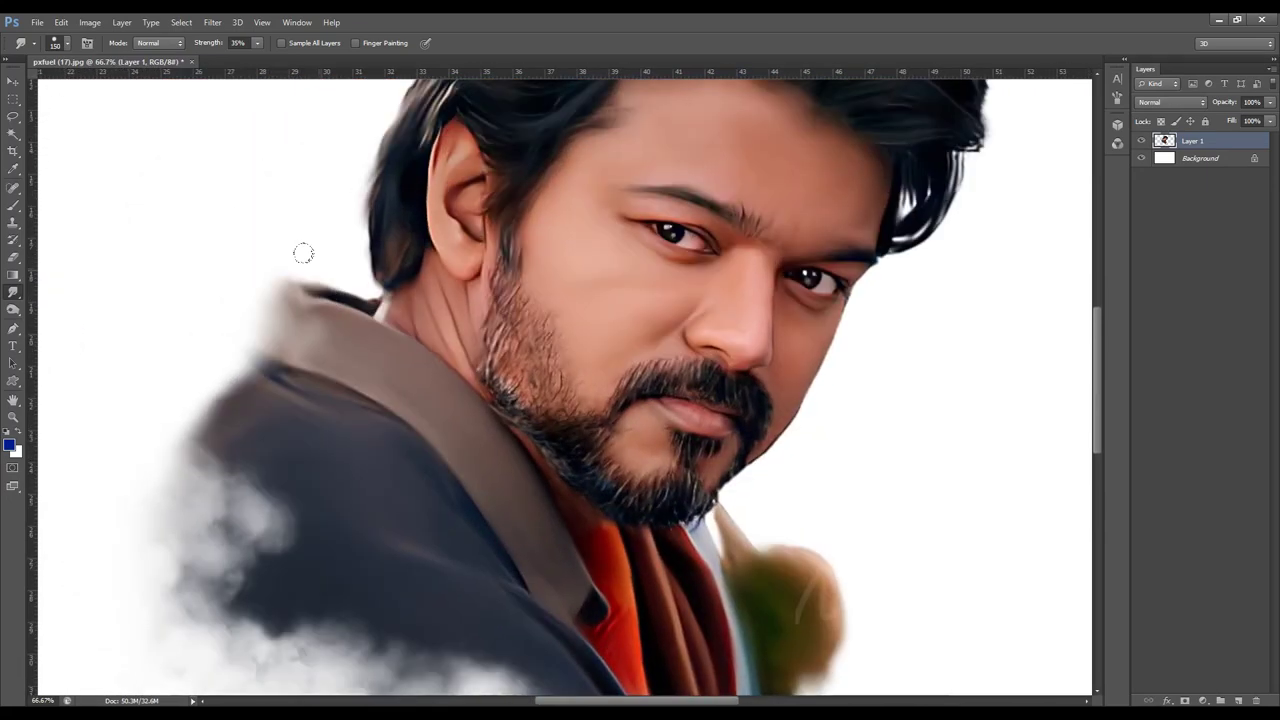
pyautogui.hotkey('ctrl', '-')
pyautogui.scroll(-1, 791, 391)
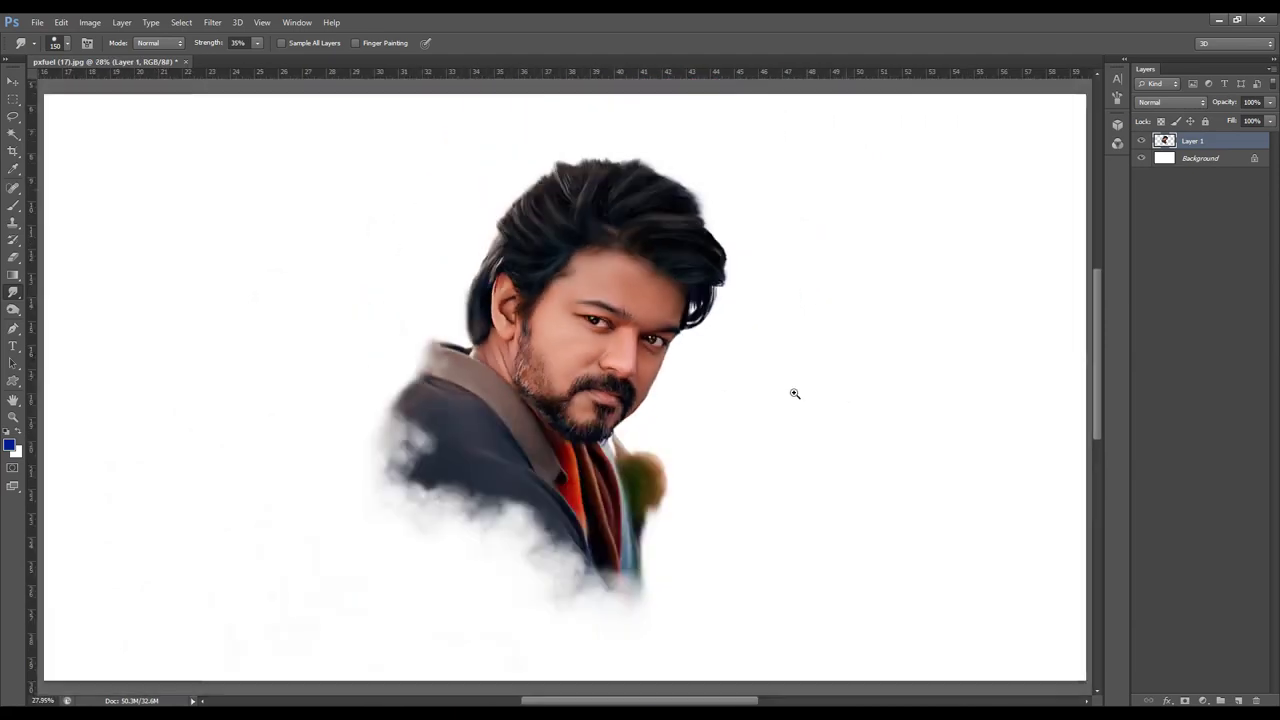
pyautogui.scroll(1, 791, 391)
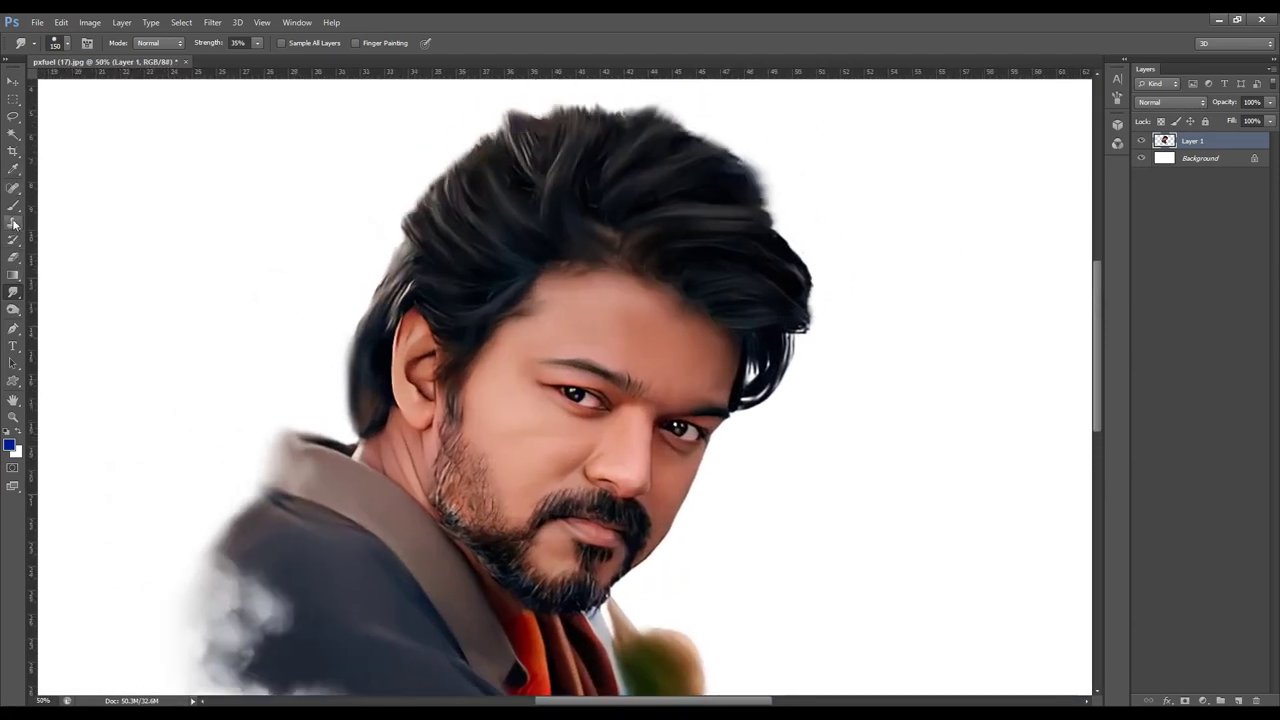
# Fill the Background layer with a dark colour sampled from the image.
pyautogui.click(13, 168)
pyautogui.click(1200, 158)
pyautogui.hotkey('ctrl', '0')
pyautogui.click(16, 452)
pyautogui.click(490, 427)
pyautogui.click(1014, 498)
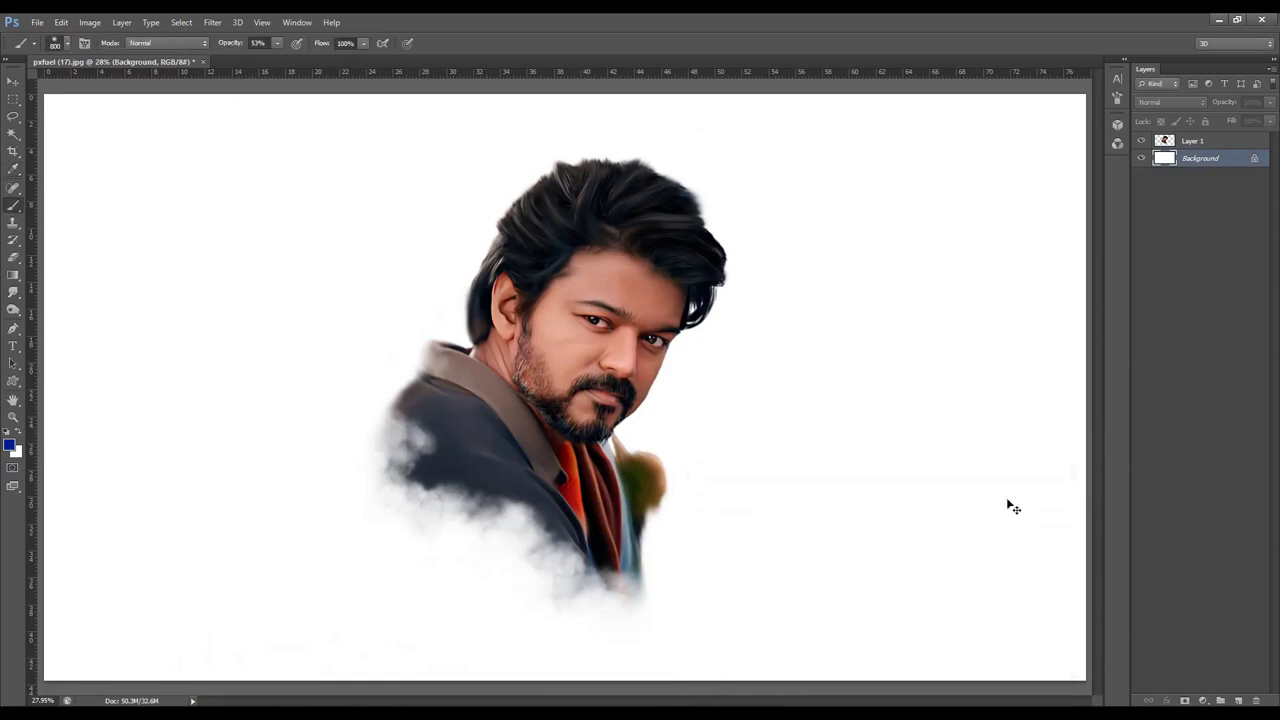
pyautogui.hotkey('ctrl', 'BackSpace')
# Add Layer 2 and paint brown-orange cloud strokes beside the portrait with a soft brush.
pyautogui.click(9, 445)
pyautogui.click(884, 660)
pyautogui.press('Return')
pyautogui.press('b')
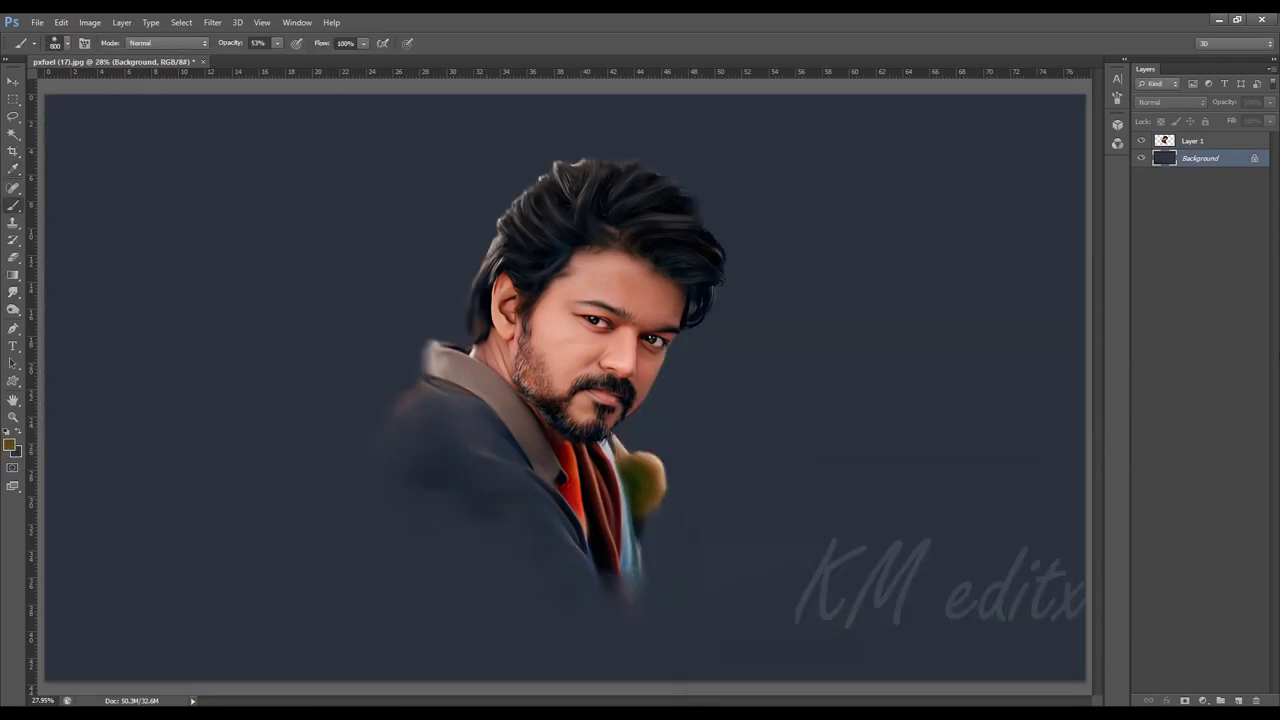
pyautogui.click(1238, 701)
pyautogui.rightClick(362, 258)
pyautogui.scroll(-5, 695, 360)
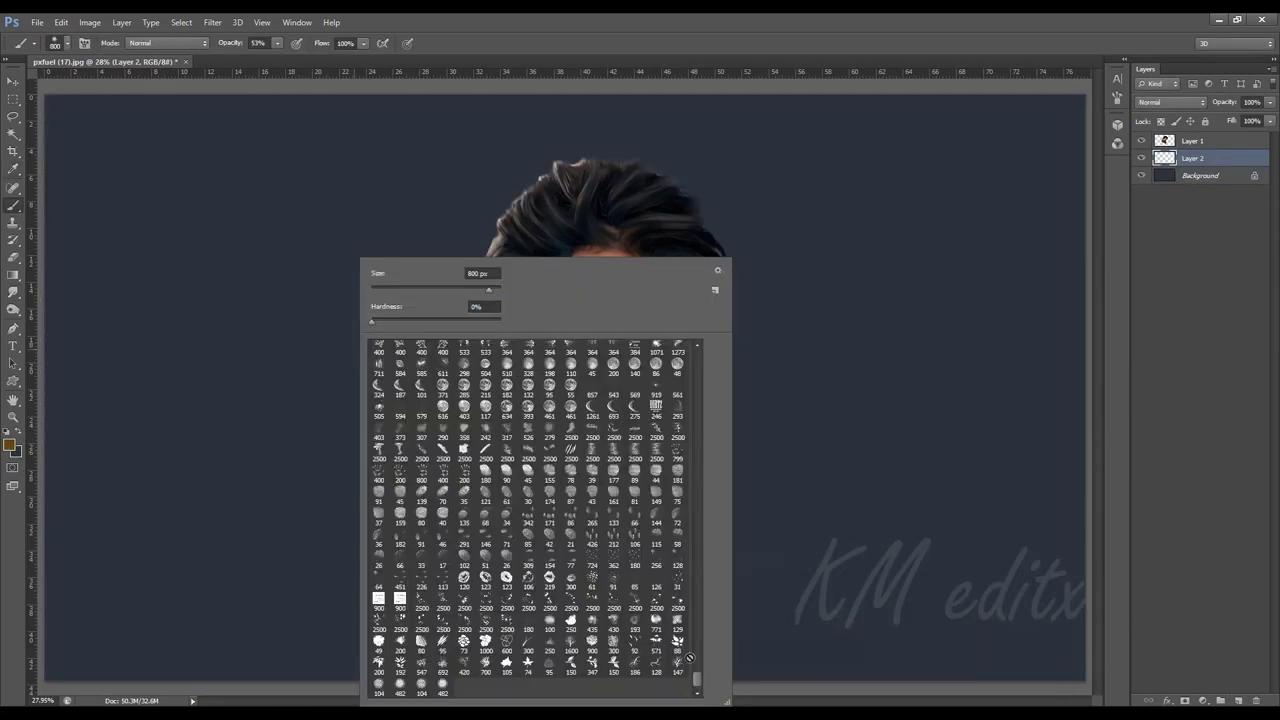
pyautogui.doubleClick(678, 624)
pyautogui.moveTo(243, 352)
pyautogui.mouseDown()
pyautogui.moveTo(780, 380)
pyautogui.moveTo(850, 620)
pyautogui.mouseUp()
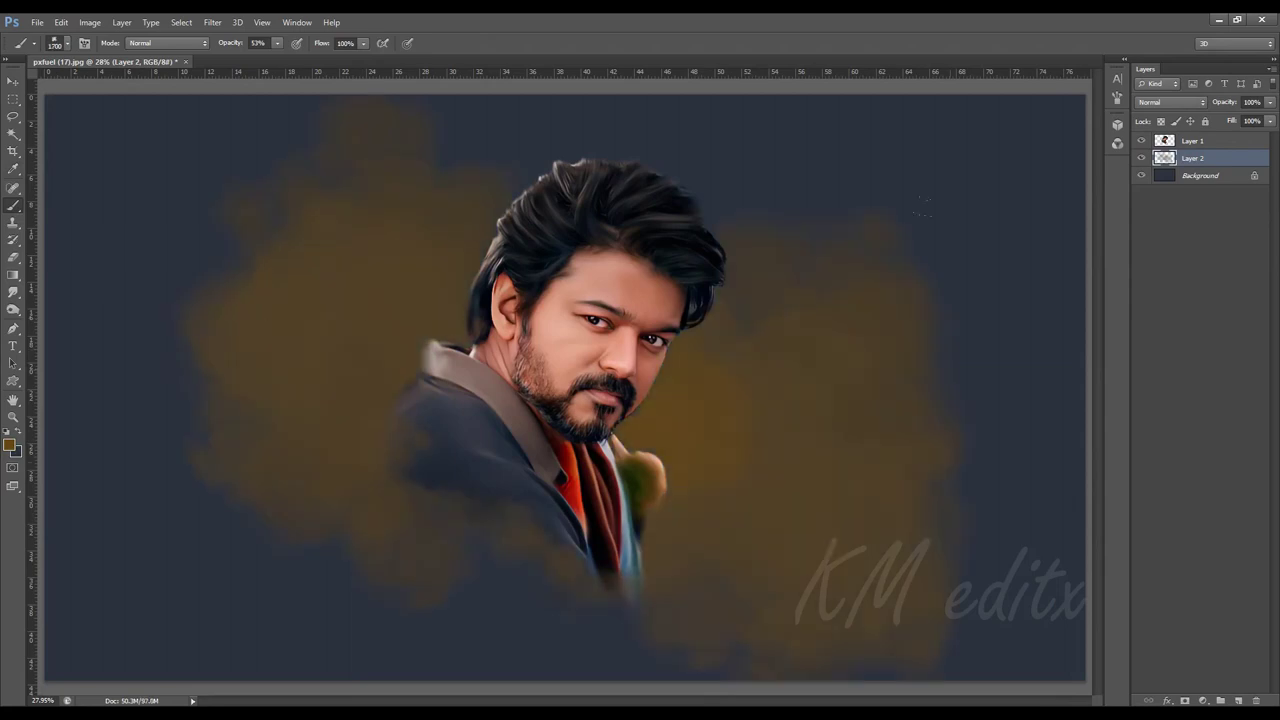
# Paint large brown clouds upper-left and right on Layer 2, undoing the last stroke.
pyautogui.click(1238, 701)
pyautogui.click(10, 444)
pyautogui.press('Return')
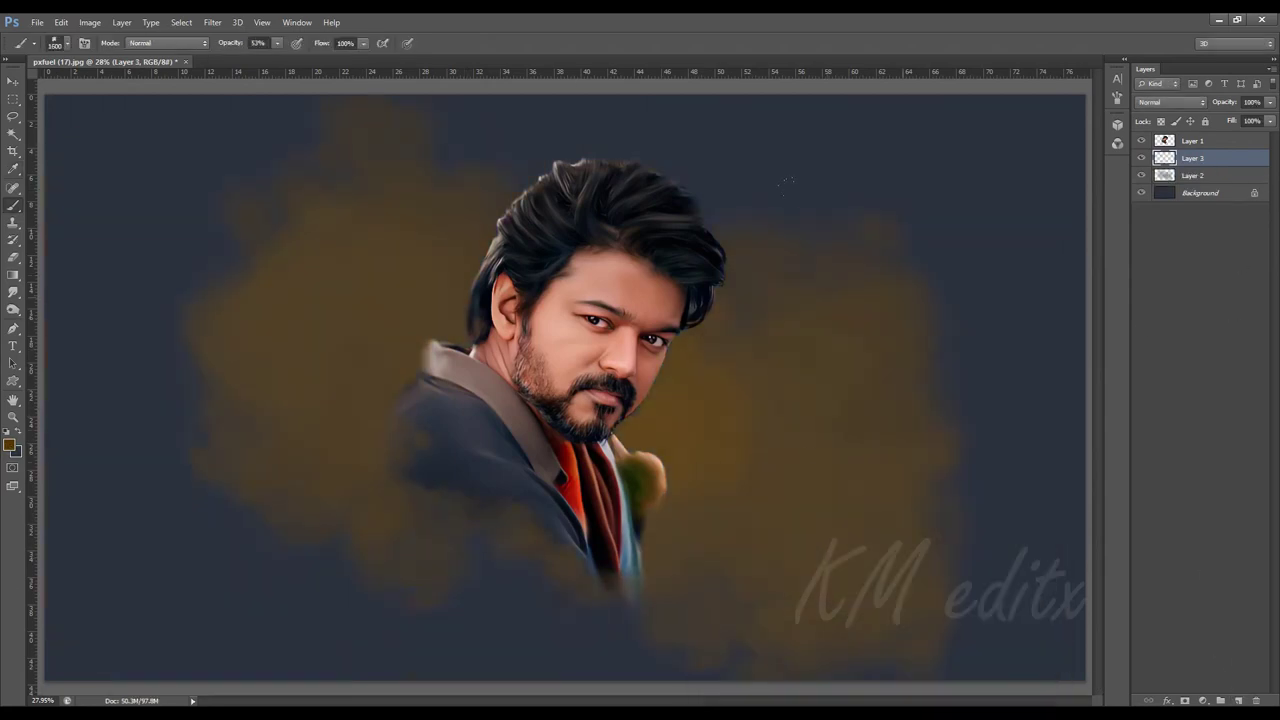
pyautogui.click(1193, 174)
pyautogui.moveTo(110, 160)
pyautogui.mouseDown()
pyautogui.moveTo(420, 260)
pyautogui.moveTo(965, 480)
pyautogui.mouseUp()
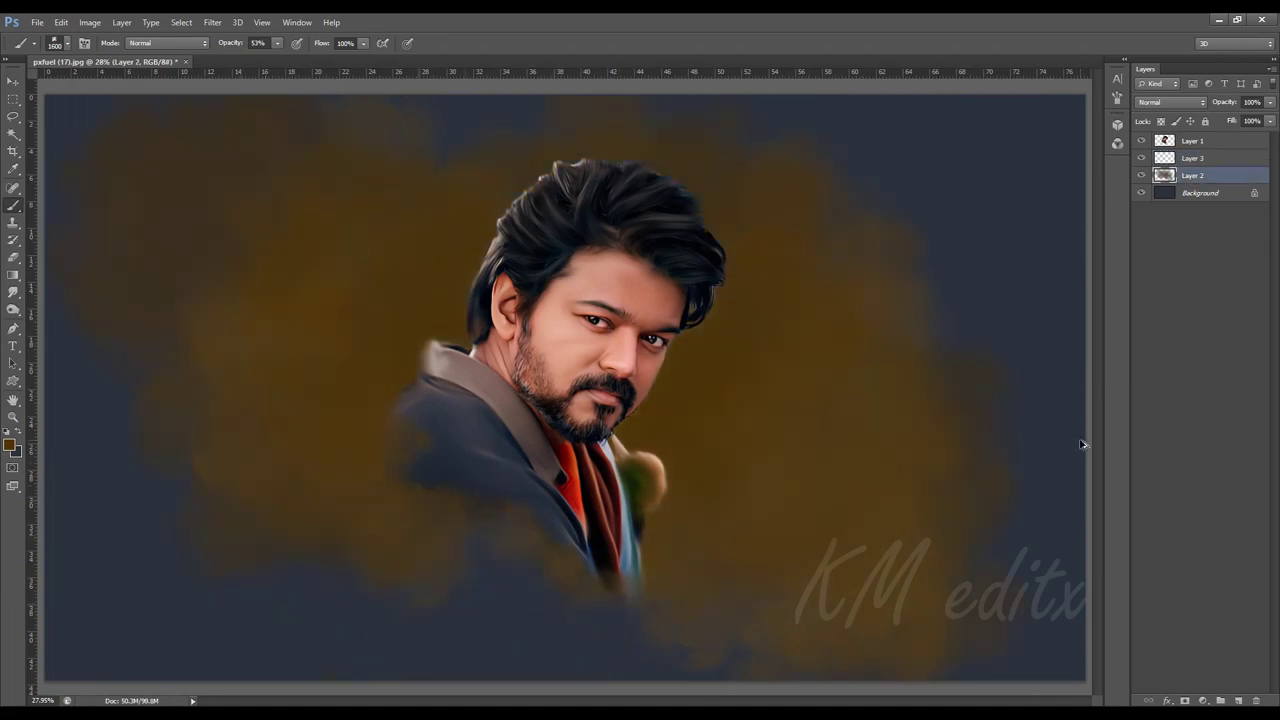
pyautogui.hotkey('ctrl', 'z')
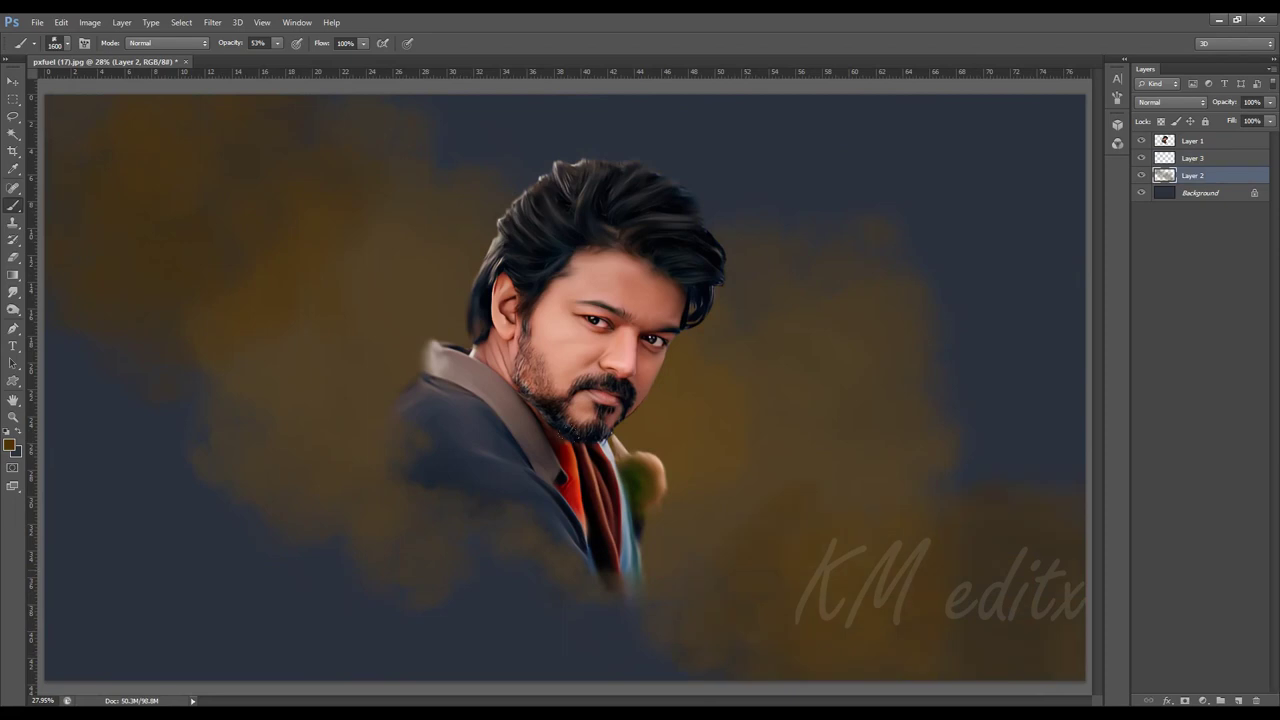
# Paint golden clouds around the head on Layer 3.
pyautogui.click(10, 444)
pyautogui.press('Return')
pyautogui.click(1193, 158)
pyautogui.moveTo(240, 330)
pyautogui.mouseDown()
pyautogui.moveTo(378, 112)
pyautogui.moveTo(860, 180)
pyautogui.moveTo(800, 450)
pyautogui.moveTo(720, 540)
pyautogui.mouseUp()
pyautogui.press('[')
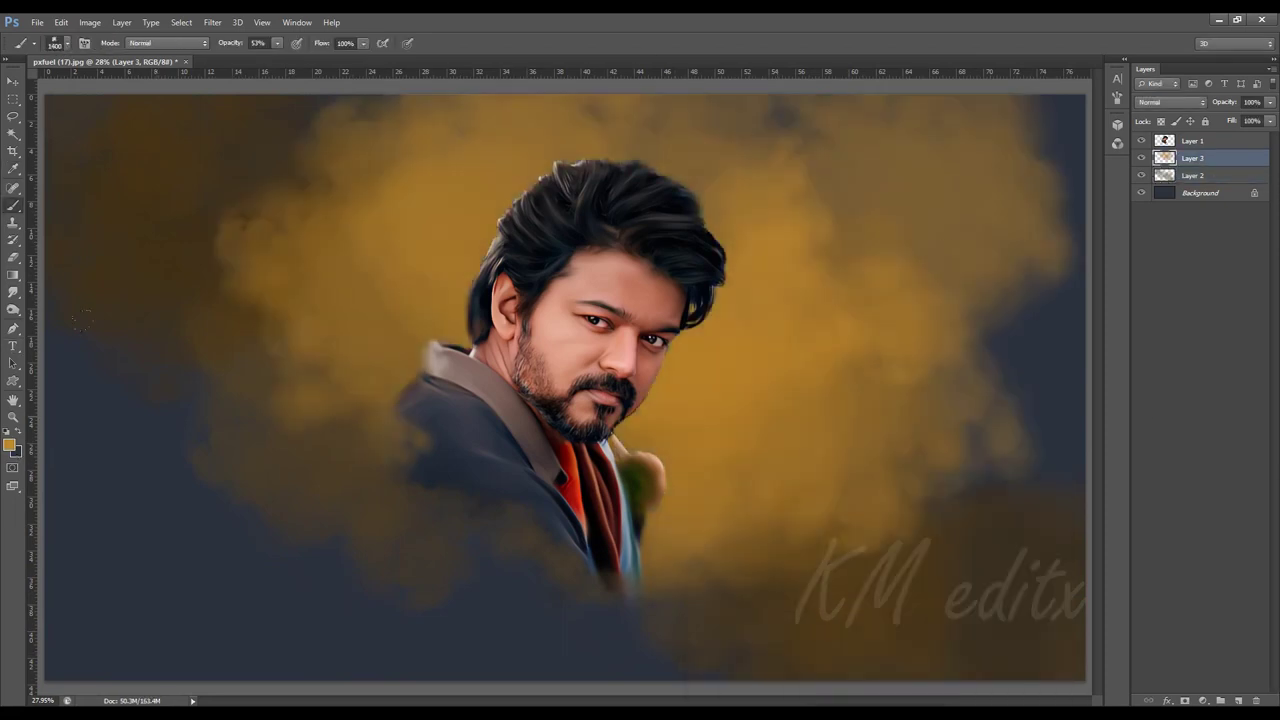
# Paint blue-grey clouds on Layer 4 over the lower left and bottom, then add a layer above Layer 1.
pyautogui.click(1241, 700)
pyautogui.click(10, 444)
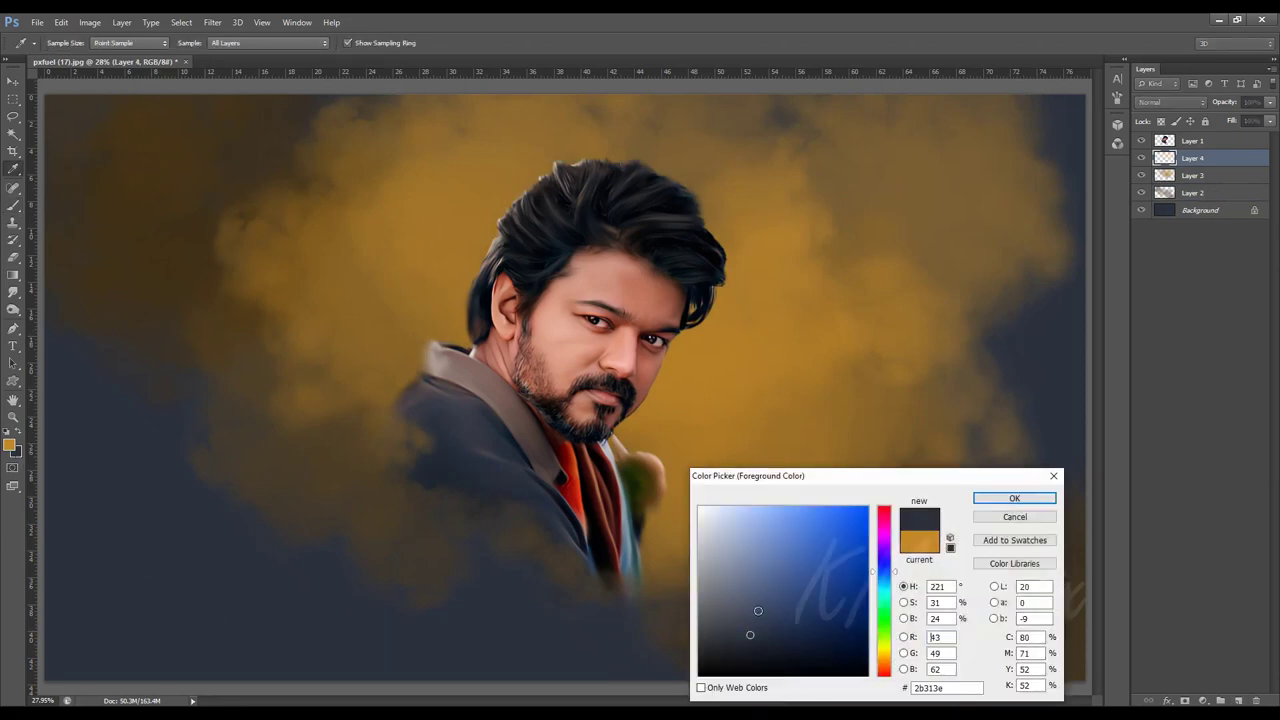
pyautogui.click(920, 520)
pyautogui.press('Return')
pyautogui.press(']')
pyautogui.moveTo(103, 420); pyautogui.dragTo(540, 600)
pyautogui.press('[')
pyautogui.press('[')
pyautogui.press('[')
pyautogui.moveTo(180, 380)
pyautogui.mouseDown()
pyautogui.moveTo(70, 470)
pyautogui.moveTo(150, 660)
pyautogui.mouseUp()
pyautogui.moveTo(722, 563)
pyautogui.mouseDown()
pyautogui.moveTo(830, 480)
pyautogui.moveTo(680, 420)
pyautogui.mouseUp()
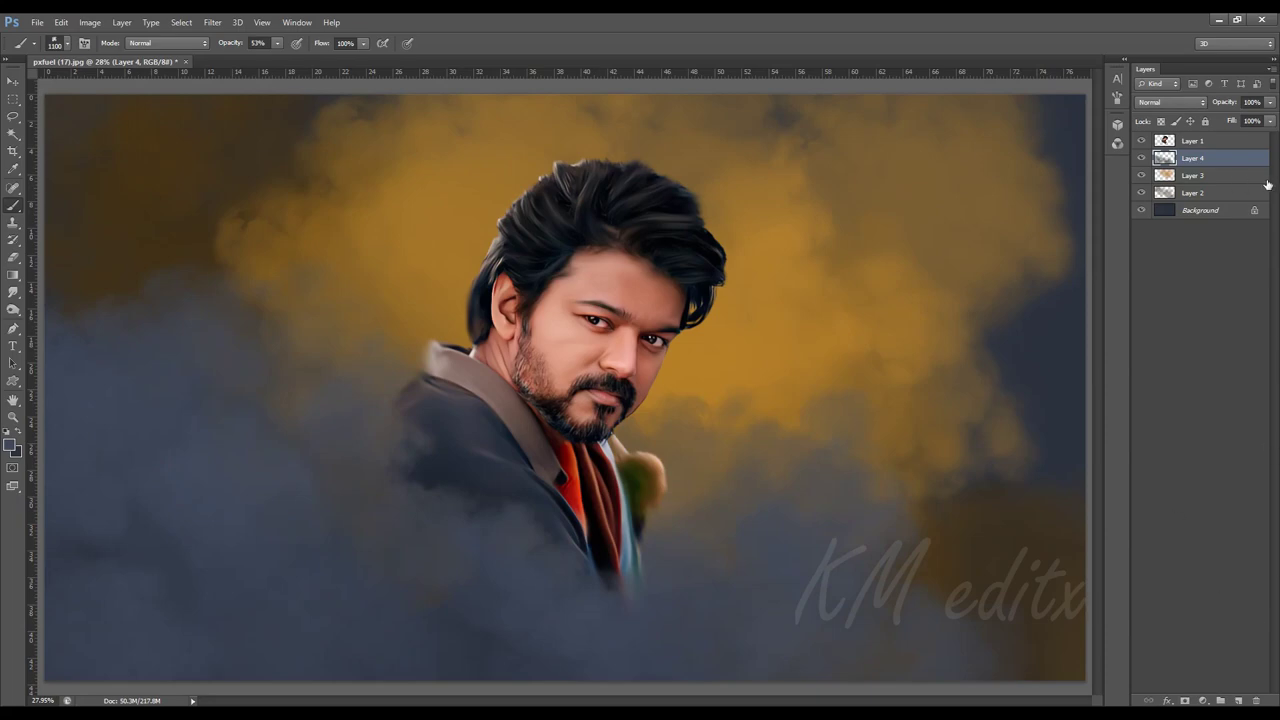
pyautogui.click(1192, 141)
pyautogui.click(1240, 700)
pyautogui.write('hairs')
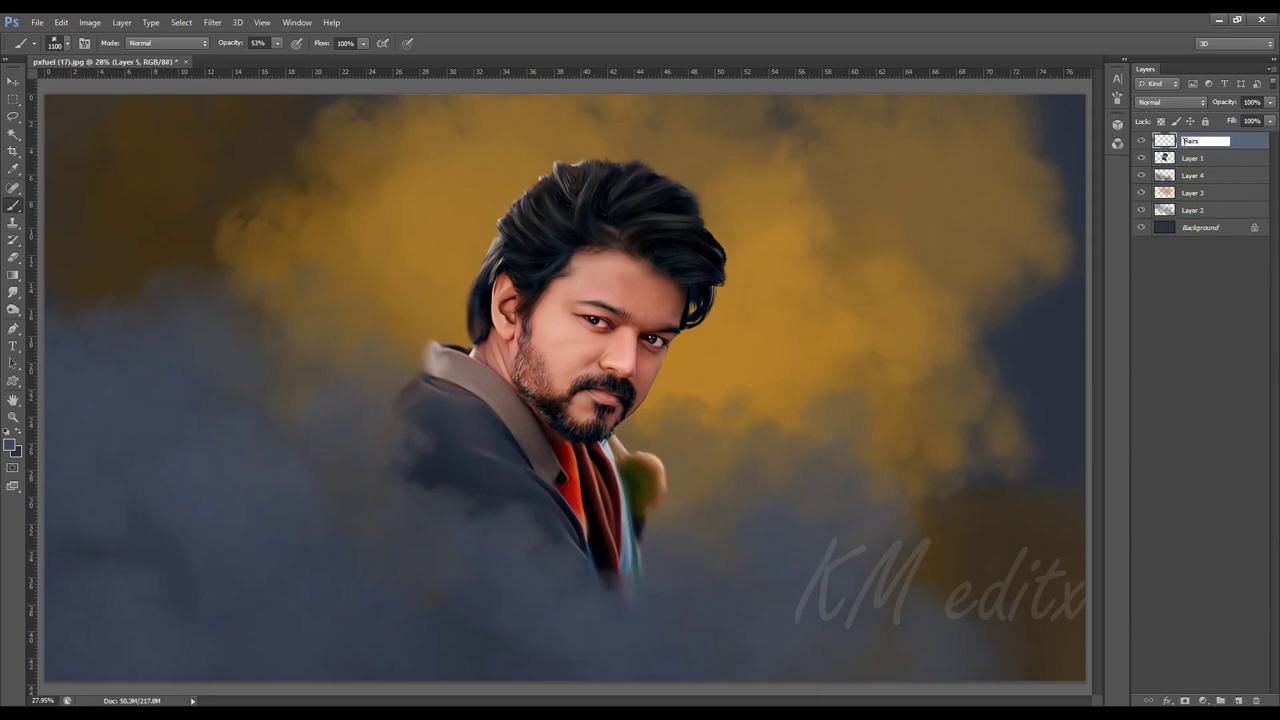
# Name the layer Hairs and set up a 5 px round brush at 77% opacity.
pyautogui.press('Return')
pyautogui.scroll(3, 671, 374)
pyautogui.scroll(2, 380, 409)
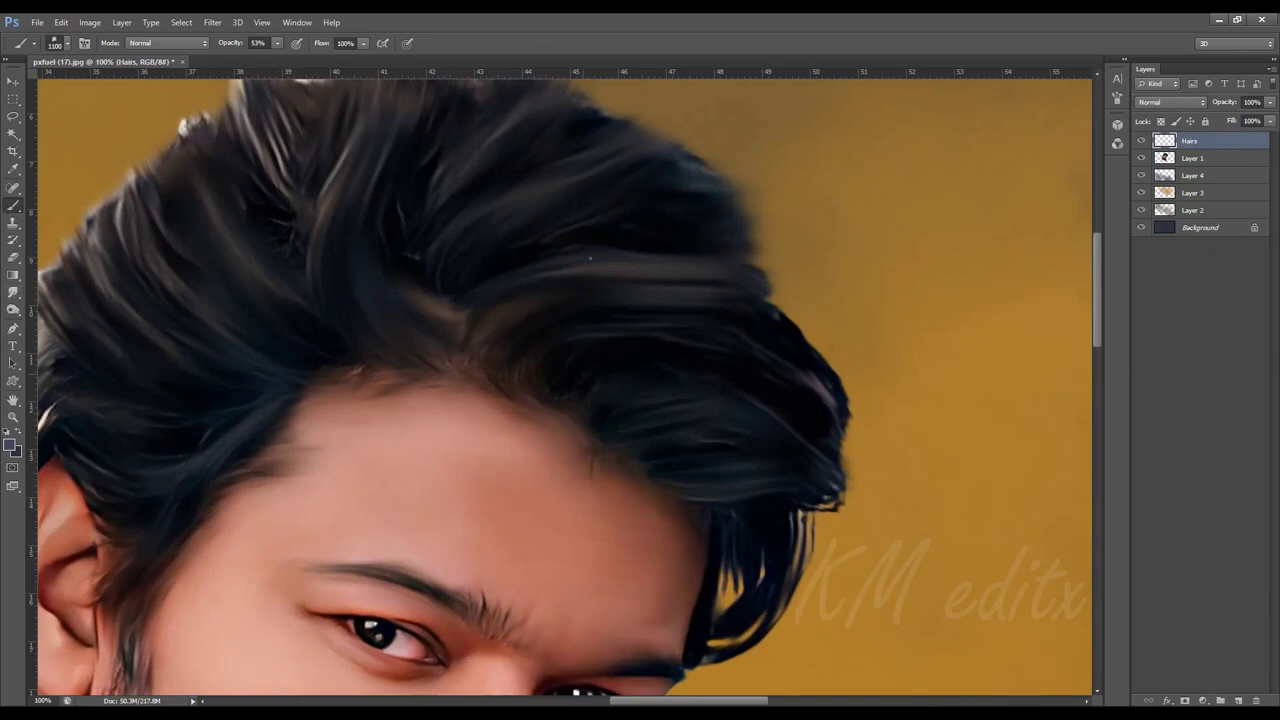
pyautogui.rightClick(590, 258)
pyautogui.scroll(5, 760, 500)
pyautogui.click(615, 352)
pyautogui.press('Return')
pyautogui.moveTo(277, 43); pyautogui.dragTo(297, 58)
pyautogui.rightClick(590, 258)
pyautogui.press('Return')
pyautogui.click(12, 446)
pyautogui.press('Return')
pyautogui.press(']')
pyautogui.press(']')
pyautogui.press(']')
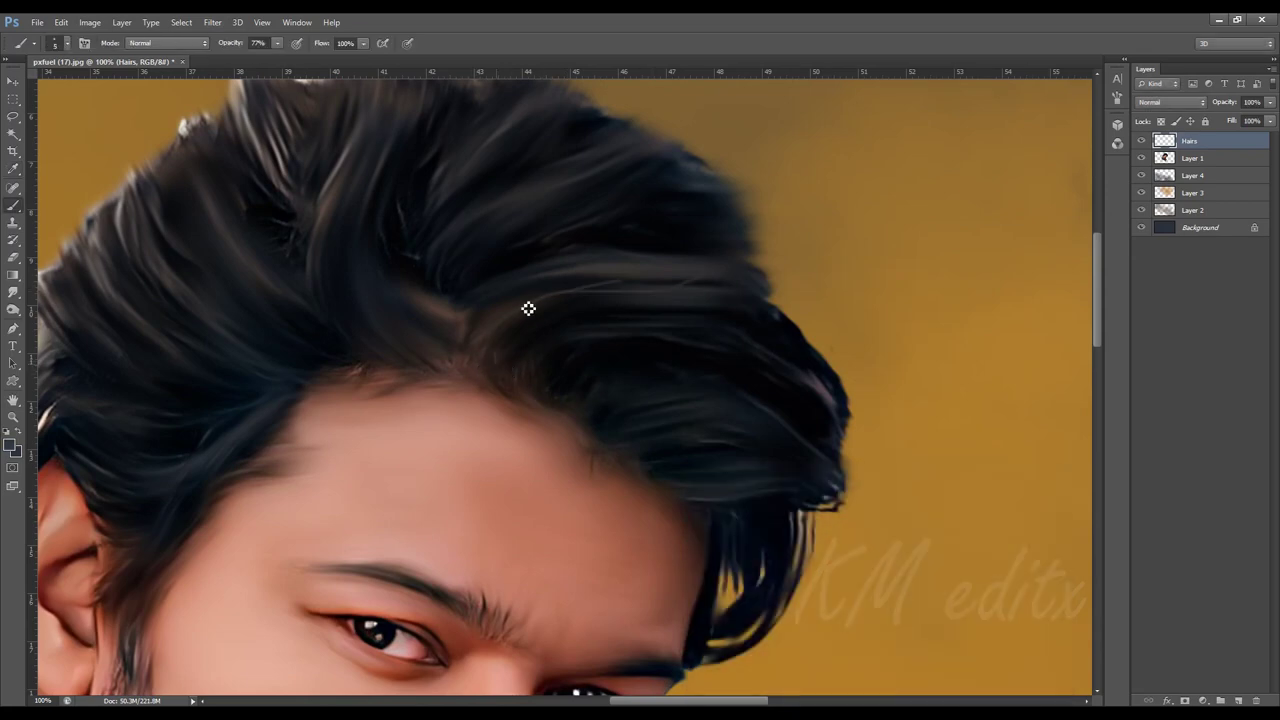
# Paint light strands across the crown, front hair and lower lock, undoing stray strokes.
pyautogui.moveTo(528, 308); pyautogui.dragTo(733, 272)
pyautogui.moveTo(386, 166); pyautogui.dragTo(396, 196)
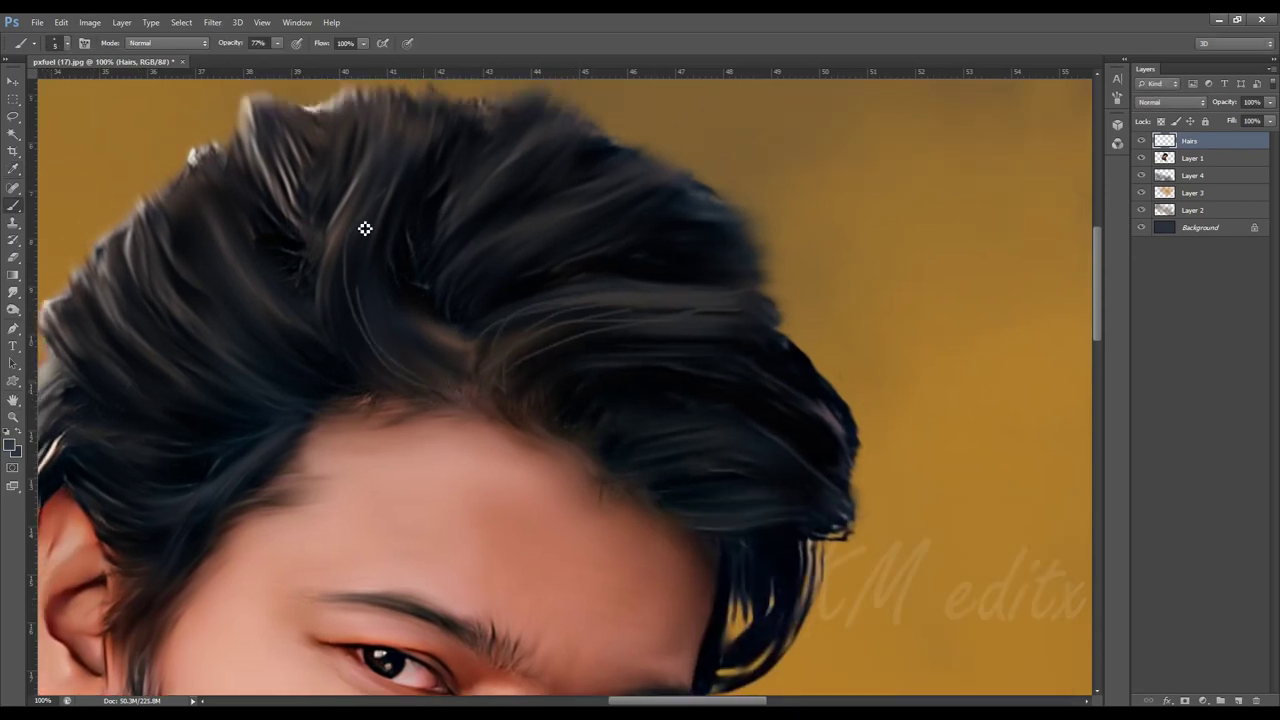
pyautogui.moveTo(342, 376); pyautogui.dragTo(360, 198)
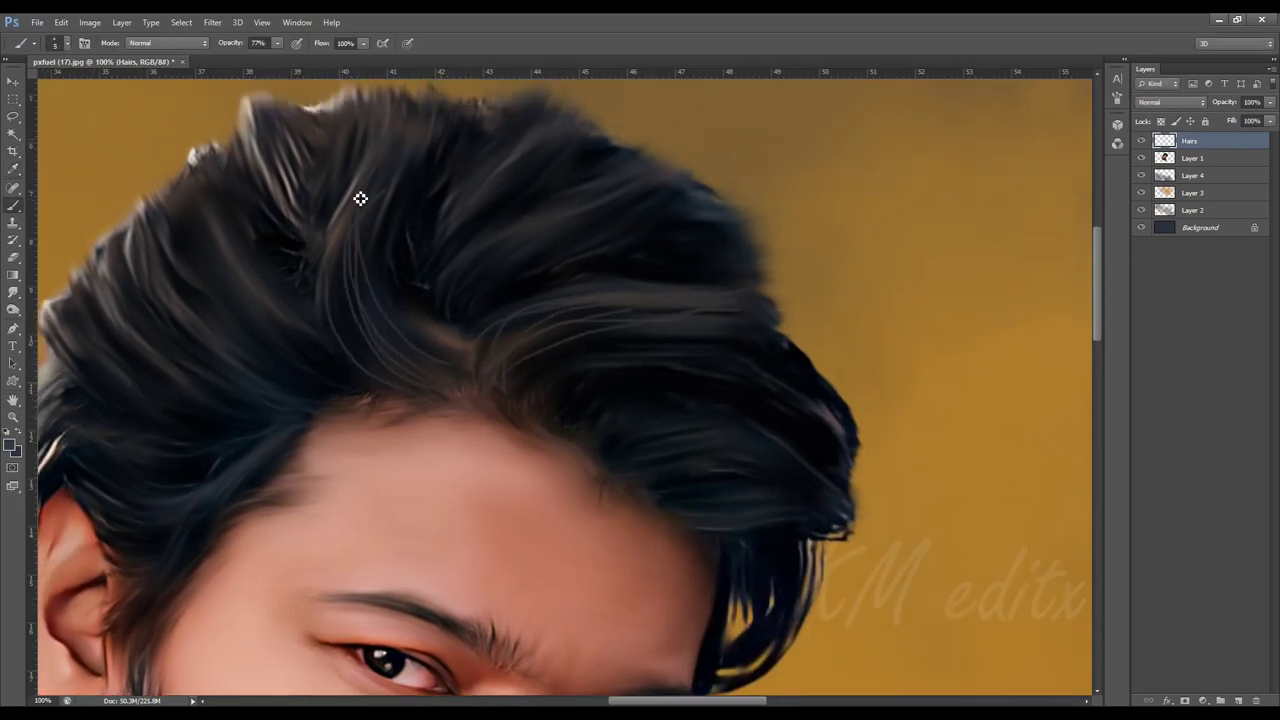
pyautogui.moveTo(480, 240); pyautogui.dragTo(614, 177)
pyautogui.moveTo(460, 302); pyautogui.dragTo(650, 192)
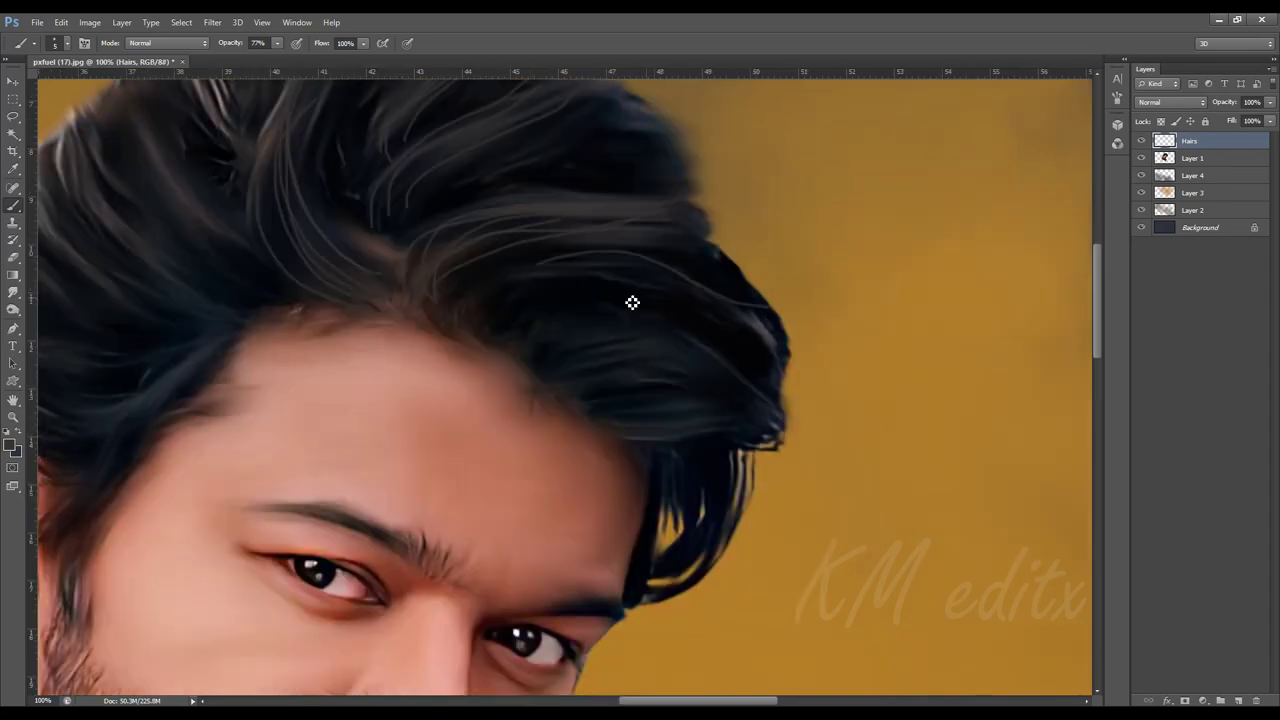
pyautogui.moveTo(588, 290)
pyautogui.mouseDown()
pyautogui.moveTo(760, 312)
pyautogui.moveTo(738, 300)
pyautogui.mouseUp()
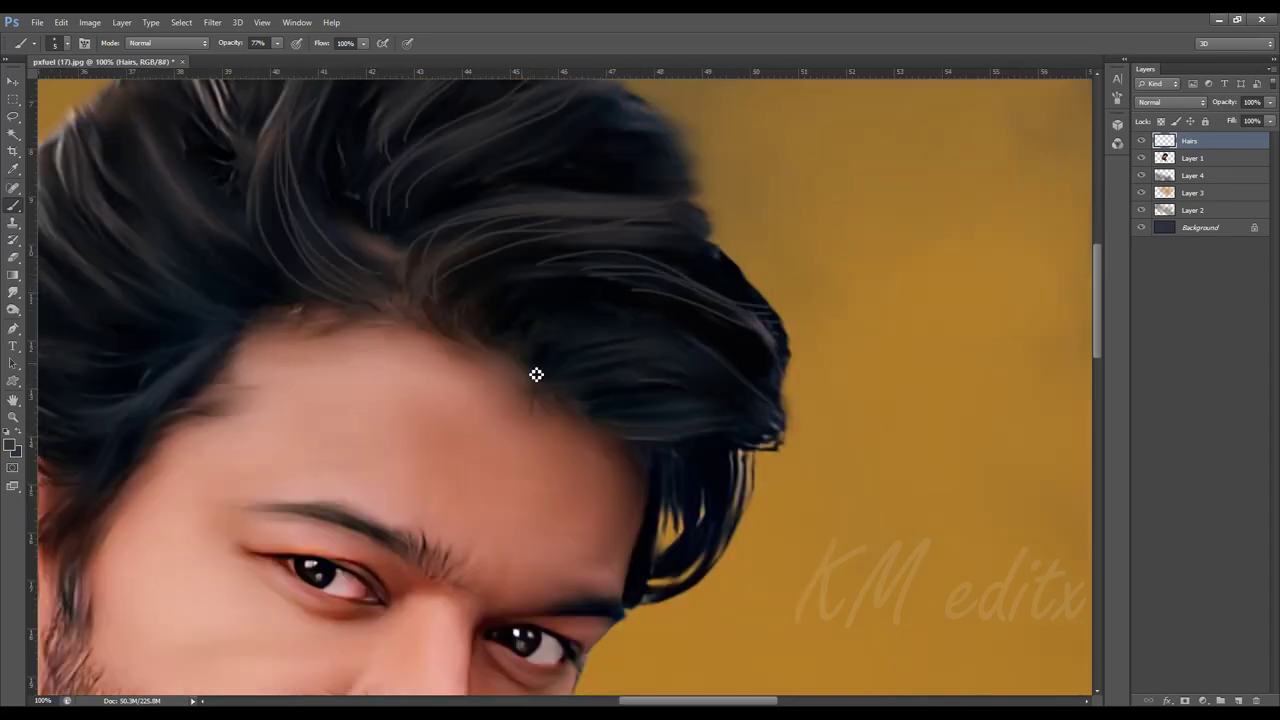
pyautogui.moveTo(536, 374); pyautogui.dragTo(680, 380)
pyautogui.hotkey('ctrl', 'z')
pyautogui.moveTo(529, 366); pyautogui.dragTo(737, 369)
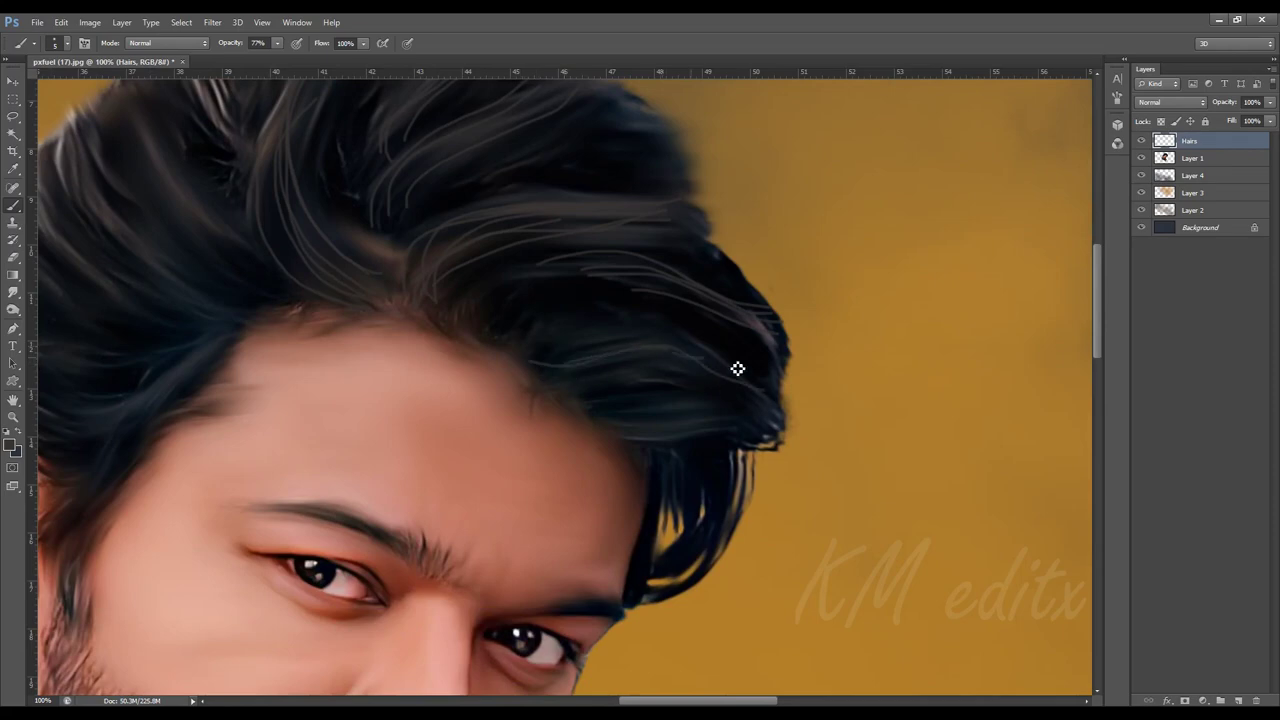
pyautogui.moveTo(722, 556); pyautogui.dragTo(654, 621)
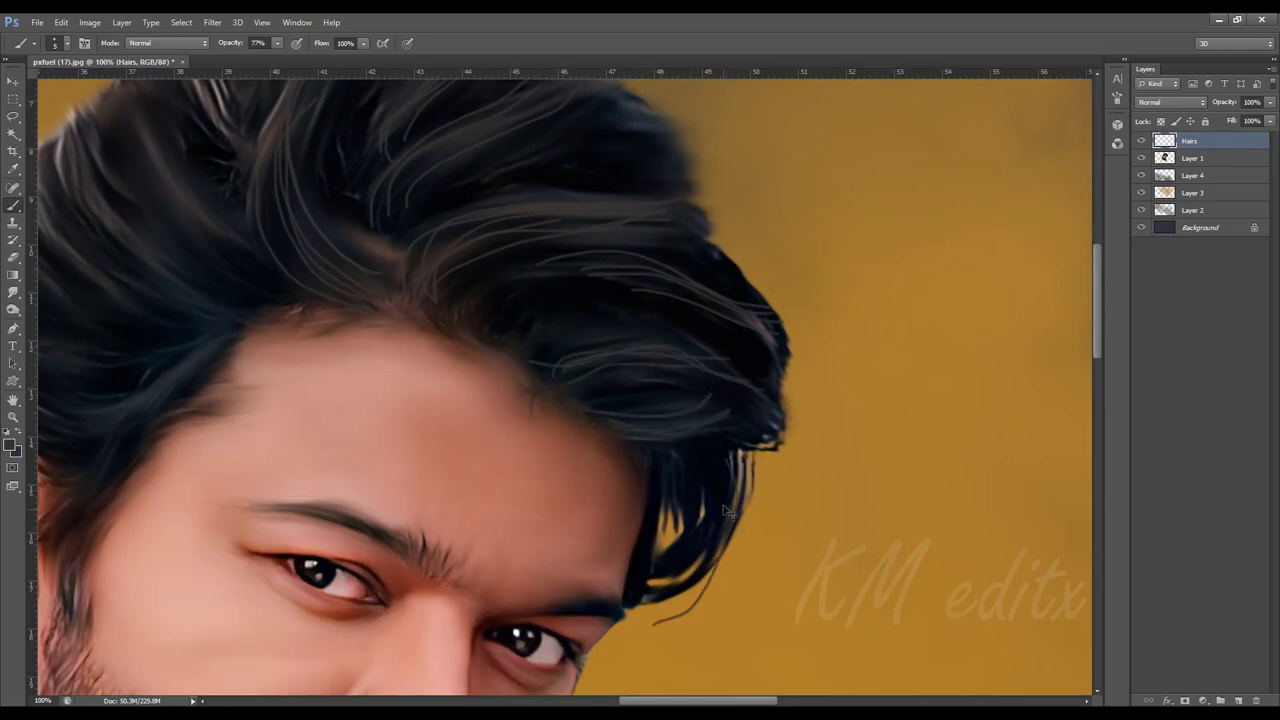
pyautogui.hotkey('ctrl', 'z')
pyautogui.moveTo(735, 458)
pyautogui.mouseDown()
pyautogui.moveTo(695, 580)
pyautogui.moveTo(677, 557)
pyautogui.moveTo(660, 566)
pyautogui.mouseUp()
pyautogui.moveTo(668, 460); pyautogui.dragTo(695, 529)
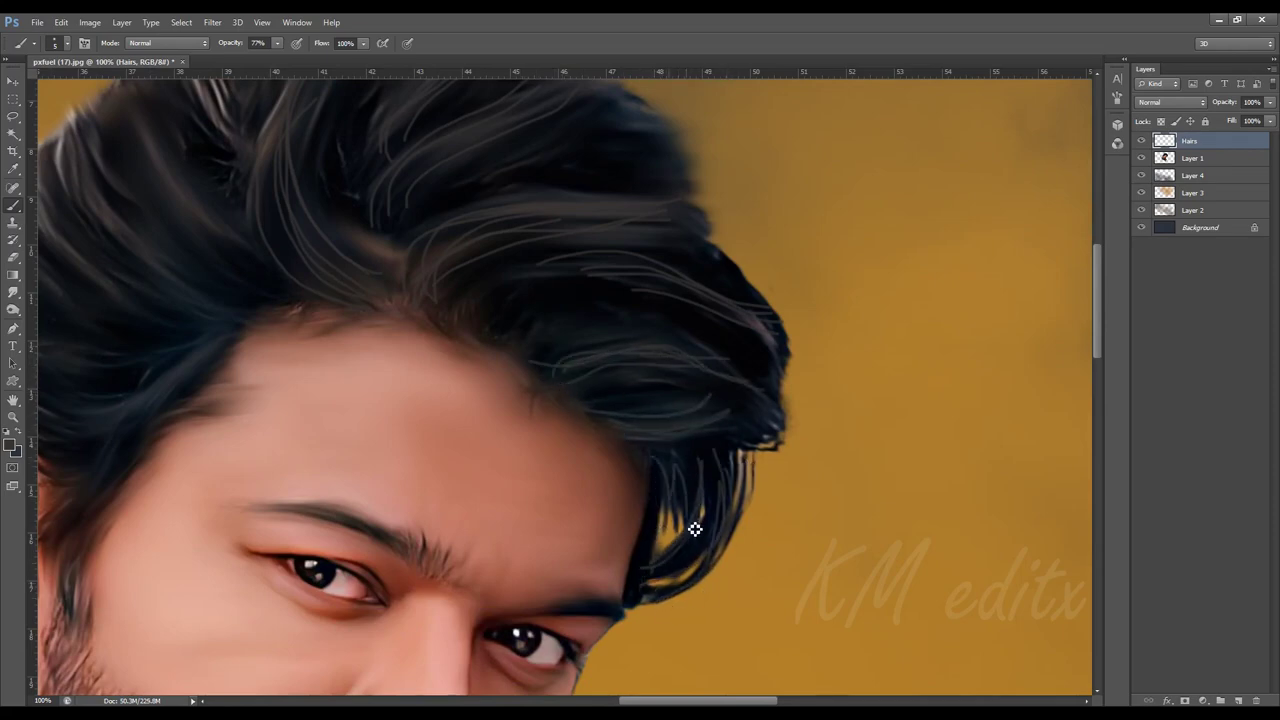
# Add more thin light strands at the top of the crown and upper-left hair.
pyautogui.hscroll(-8, 757, 543)
pyautogui.scroll(3, 757, 543)
pyautogui.scroll(1, 737, 549)
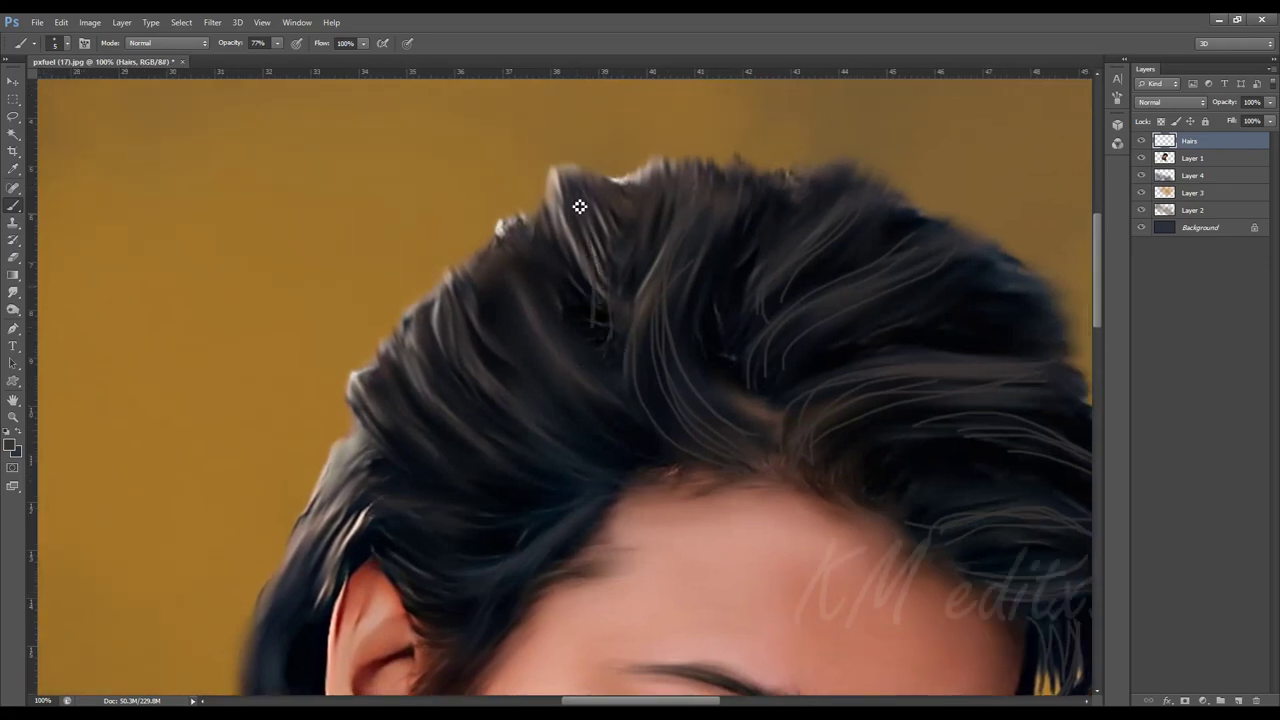
pyautogui.moveTo(579, 206); pyautogui.dragTo(605, 292)
pyautogui.moveTo(664, 206); pyautogui.dragTo(645, 268)
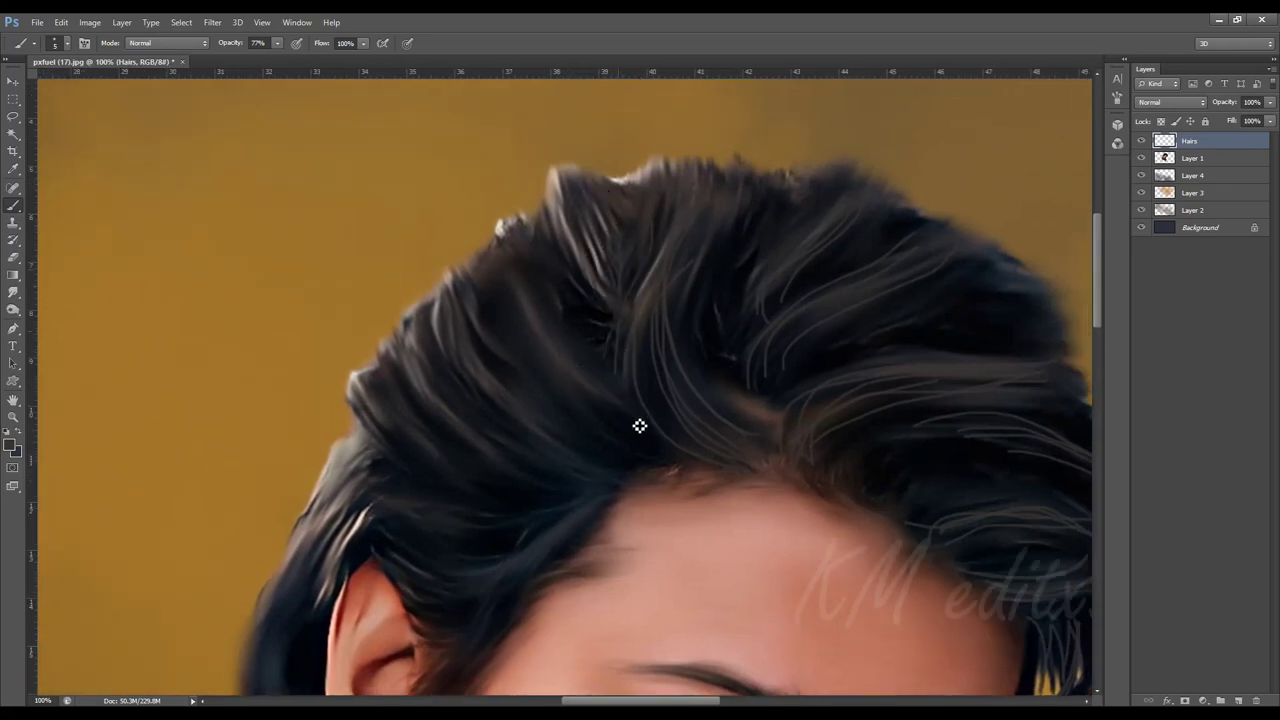
pyautogui.moveTo(474, 280); pyautogui.dragTo(630, 440)
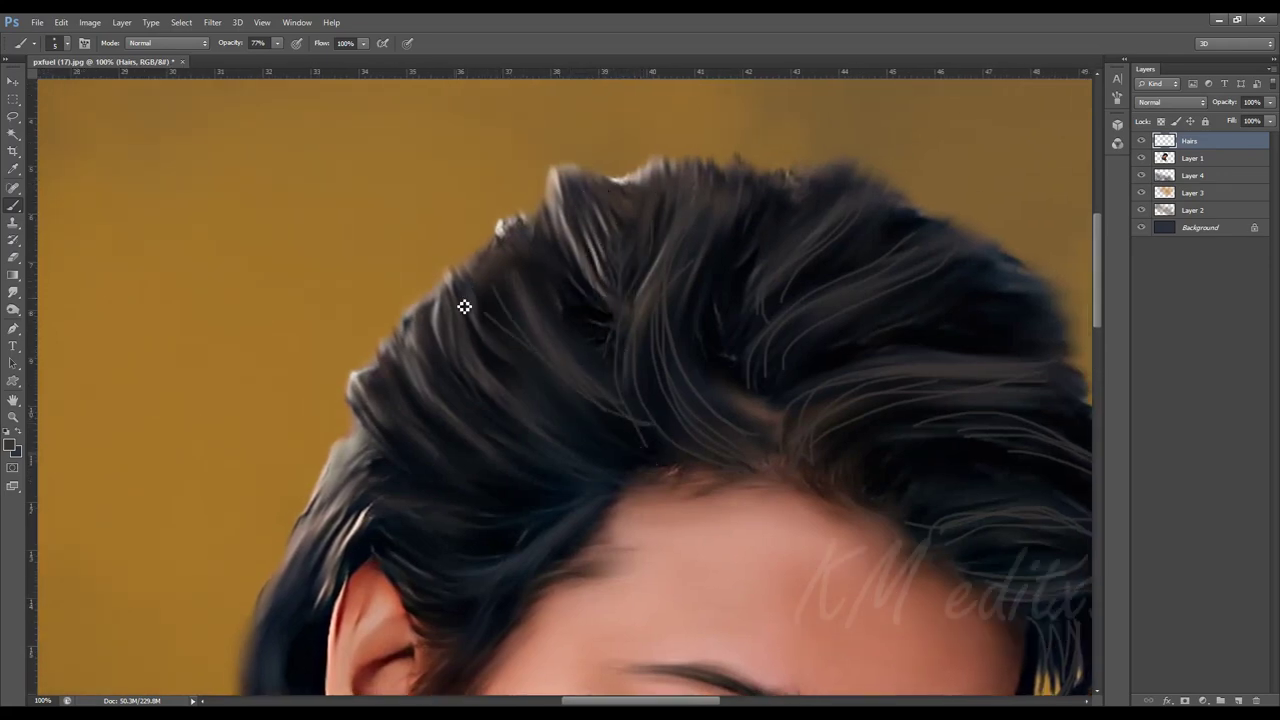
pyautogui.moveTo(463, 303); pyautogui.dragTo(595, 425)
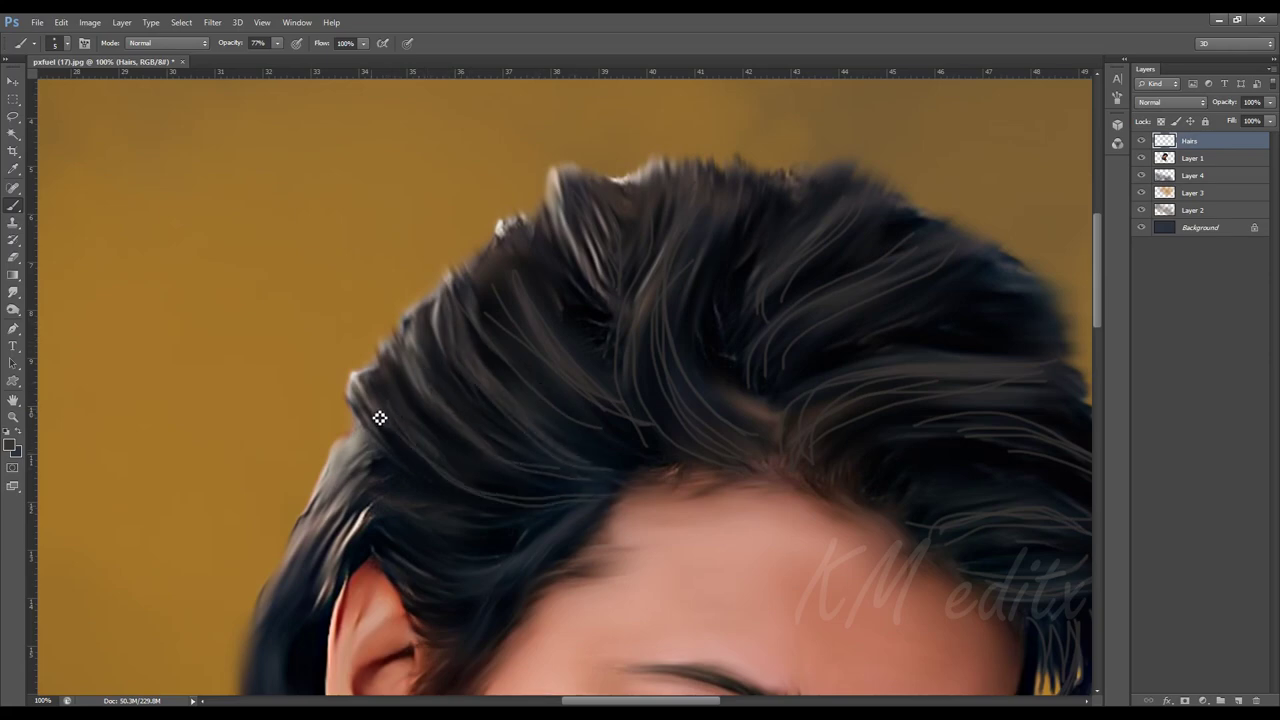
pyautogui.moveTo(615, 523); pyautogui.dragTo(715, 363)
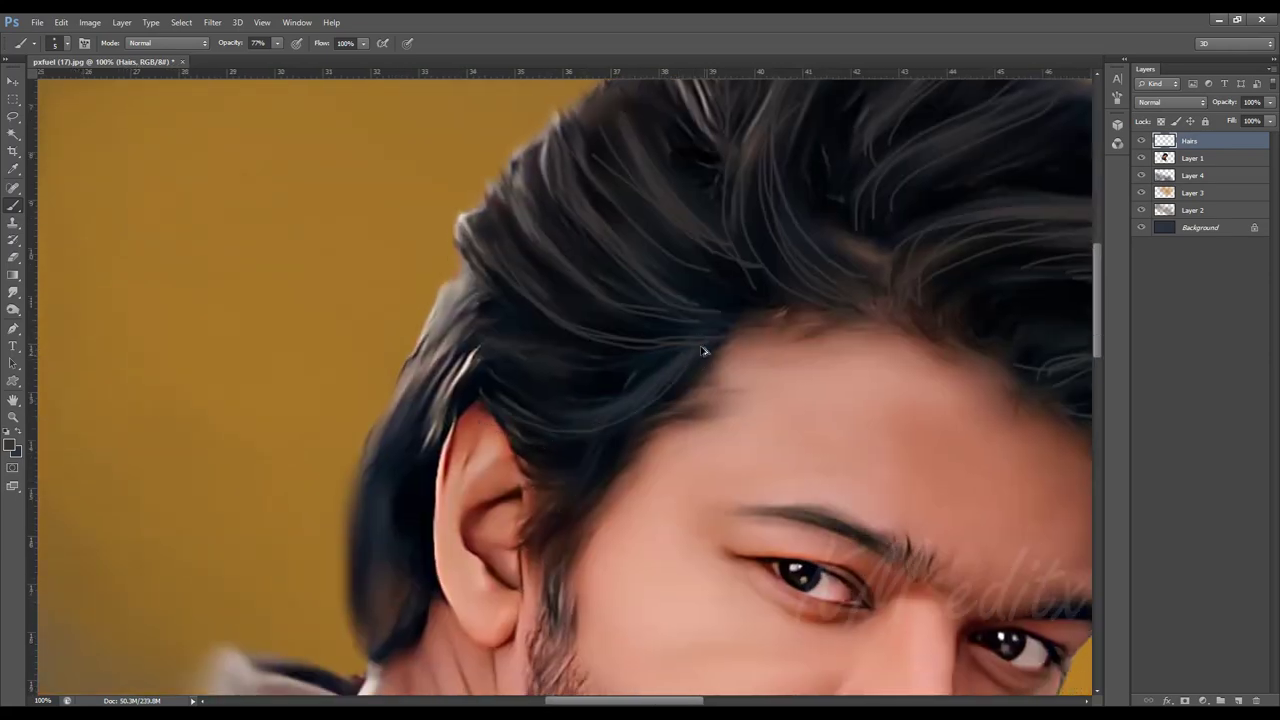
pyautogui.moveTo(523, 406)
pyautogui.mouseDown()
pyautogui.moveTo(654, 497)
pyautogui.moveTo(607, 298)
pyautogui.moveTo(569, 371)
pyautogui.moveTo(531, 289)
pyautogui.mouseUp()
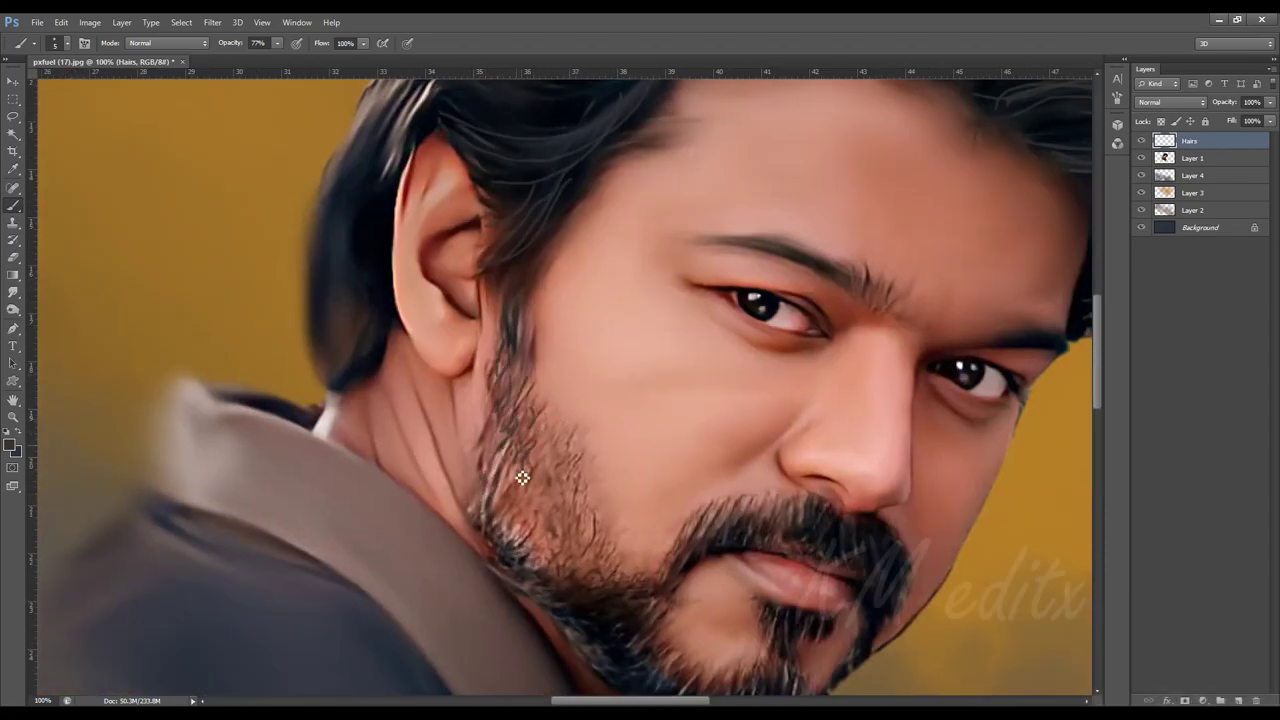
# Paint thin dark strokes along the beard and darken the bright strand at the left hair edge.
pyautogui.moveTo(567, 474)
pyautogui.mouseDown()
pyautogui.moveTo(590, 545)
pyautogui.moveTo(536, 490)
pyautogui.mouseUp()
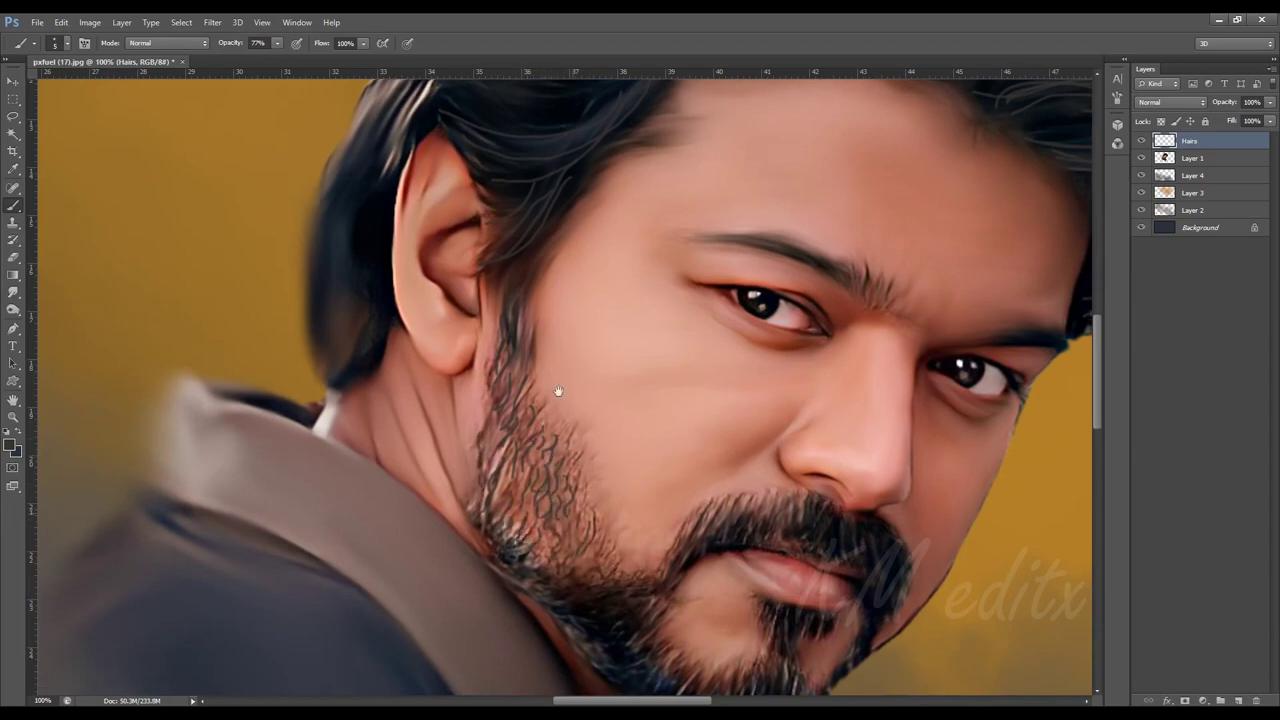
pyautogui.scroll(-3, 575, 430)
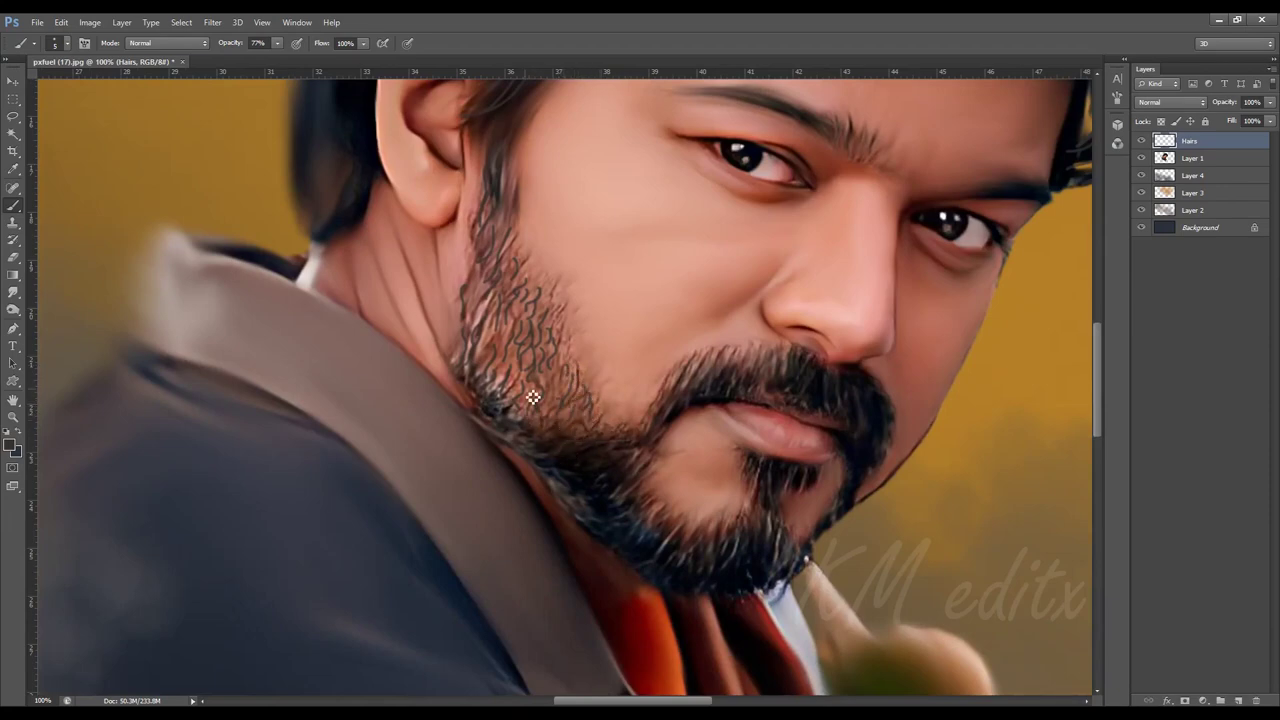
pyautogui.scroll(5, 533, 397)
pyautogui.moveTo(455, 414); pyautogui.dragTo(436, 464)
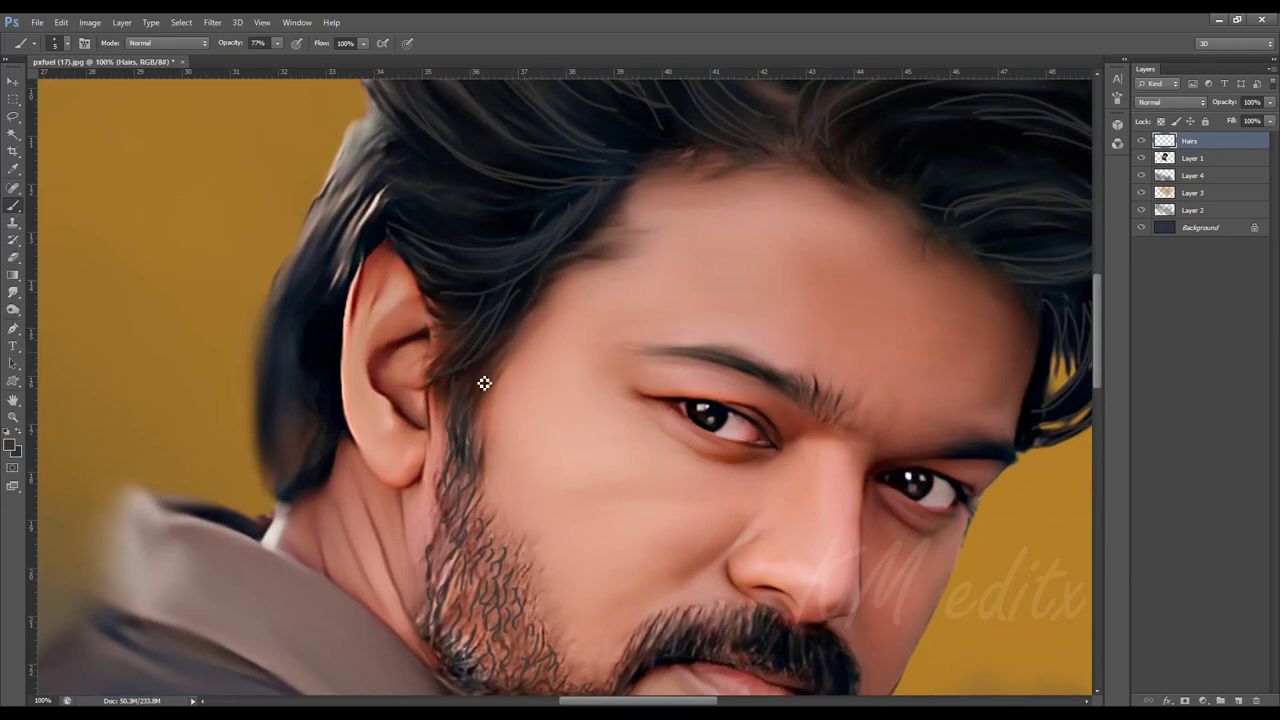
pyautogui.scroll(5, 484, 383)
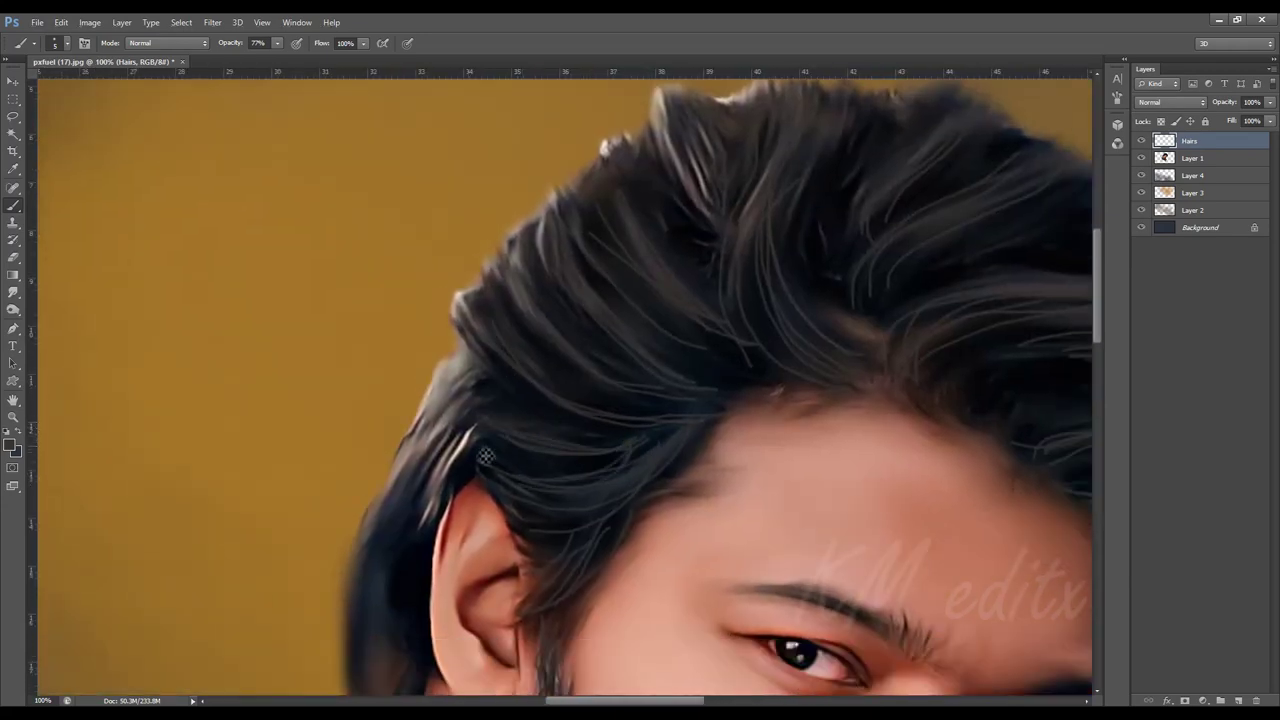
pyautogui.scroll(-2, 485, 456)
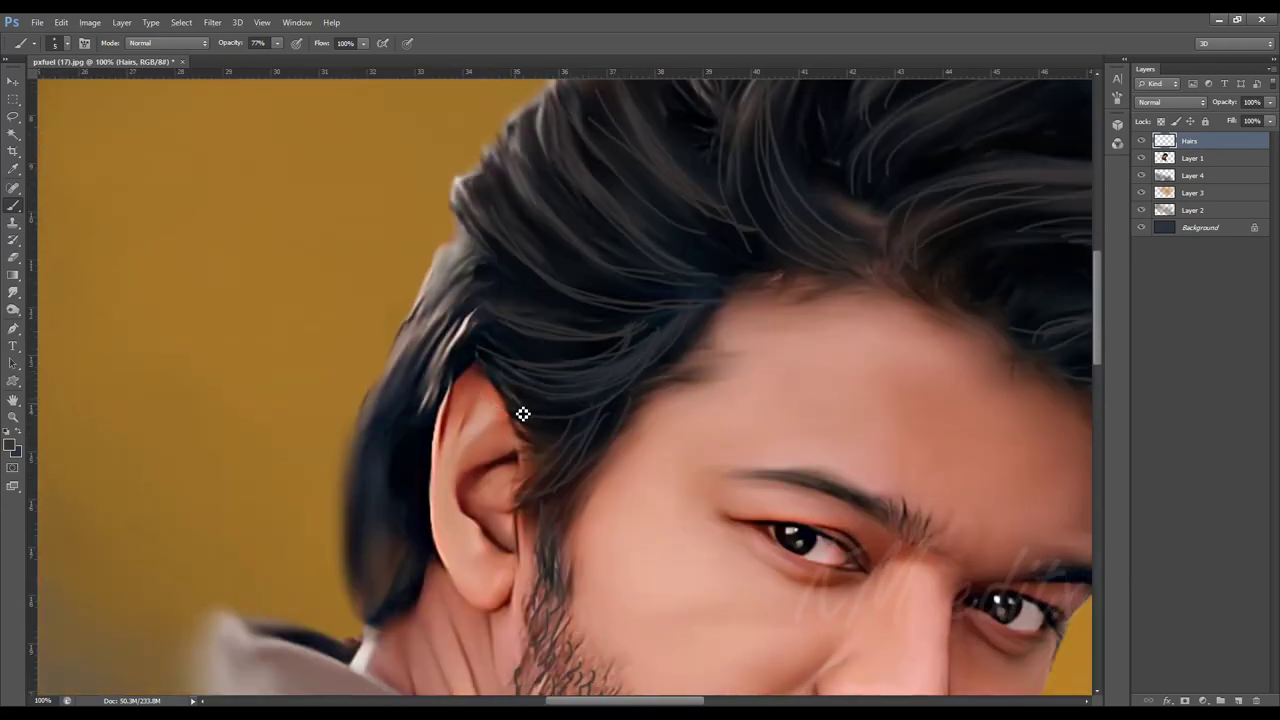
pyautogui.scroll(-1, 643, 443)
pyautogui.hscroll(-1, 643, 443)
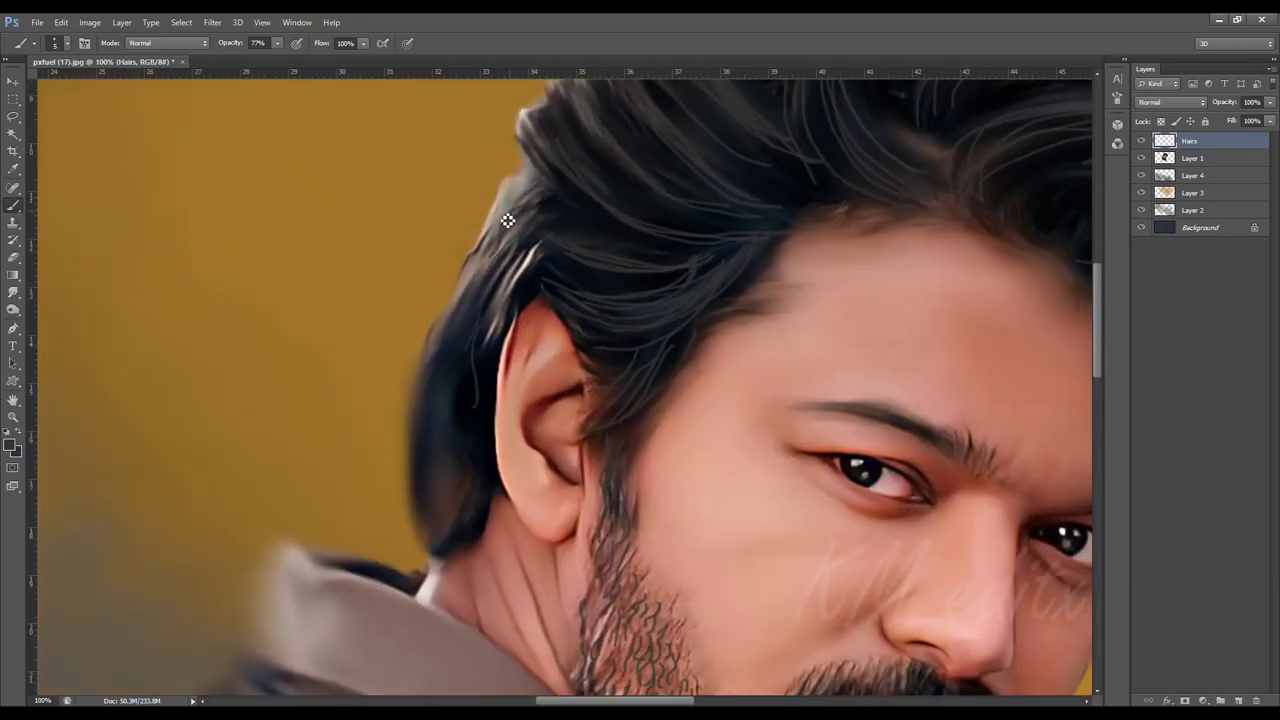
pyautogui.moveTo(508, 220)
pyautogui.mouseDown()
pyautogui.moveTo(470, 285)
pyautogui.moveTo(480, 363)
pyautogui.mouseUp()
pyautogui.moveTo(530, 250); pyautogui.dragTo(500, 350)
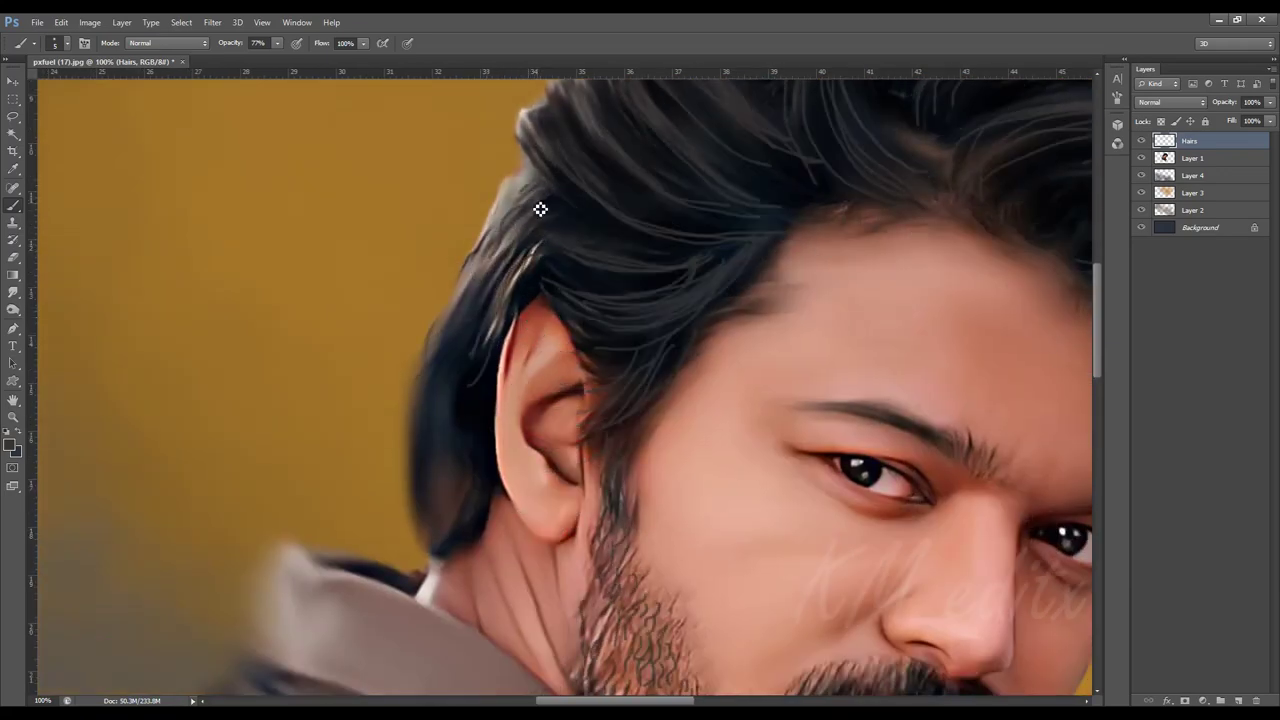
pyautogui.moveTo(520, 215); pyautogui.dragTo(474, 323)
pyautogui.moveTo(614, 297); pyautogui.dragTo(514, 318)
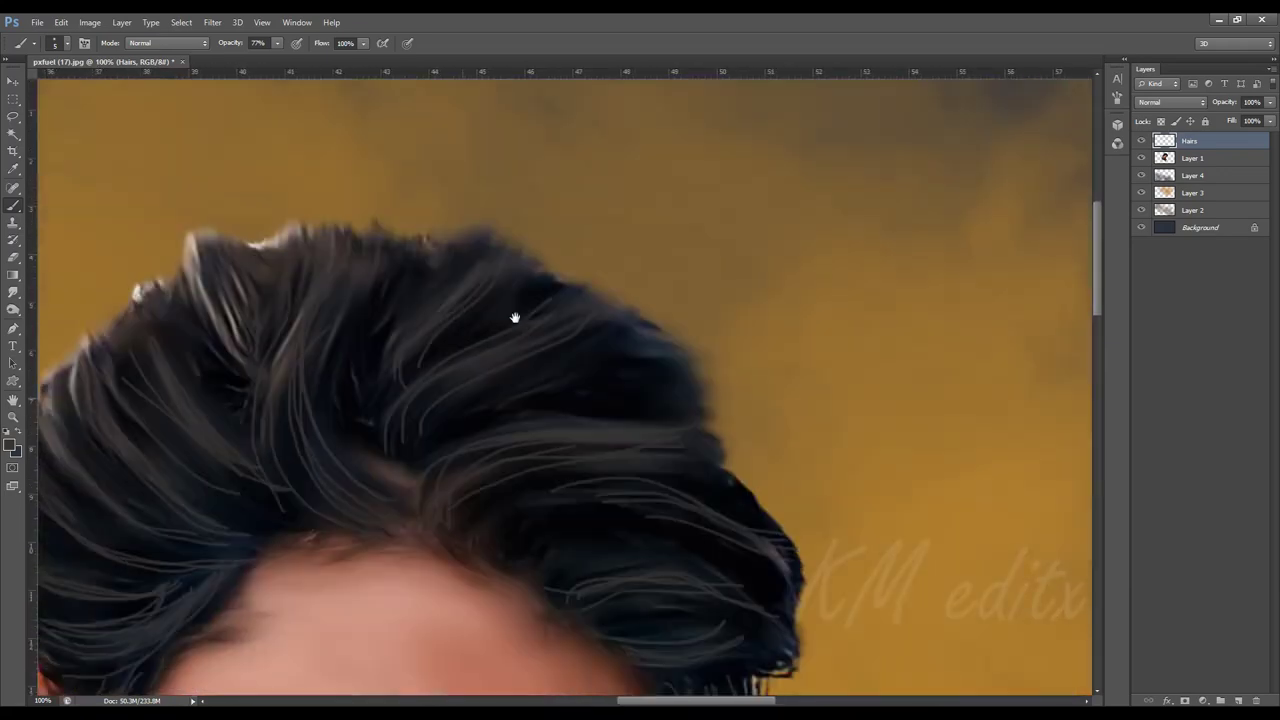
pyautogui.scroll(-10, 583, 374)
pyautogui.scroll(-5, 583, 374)
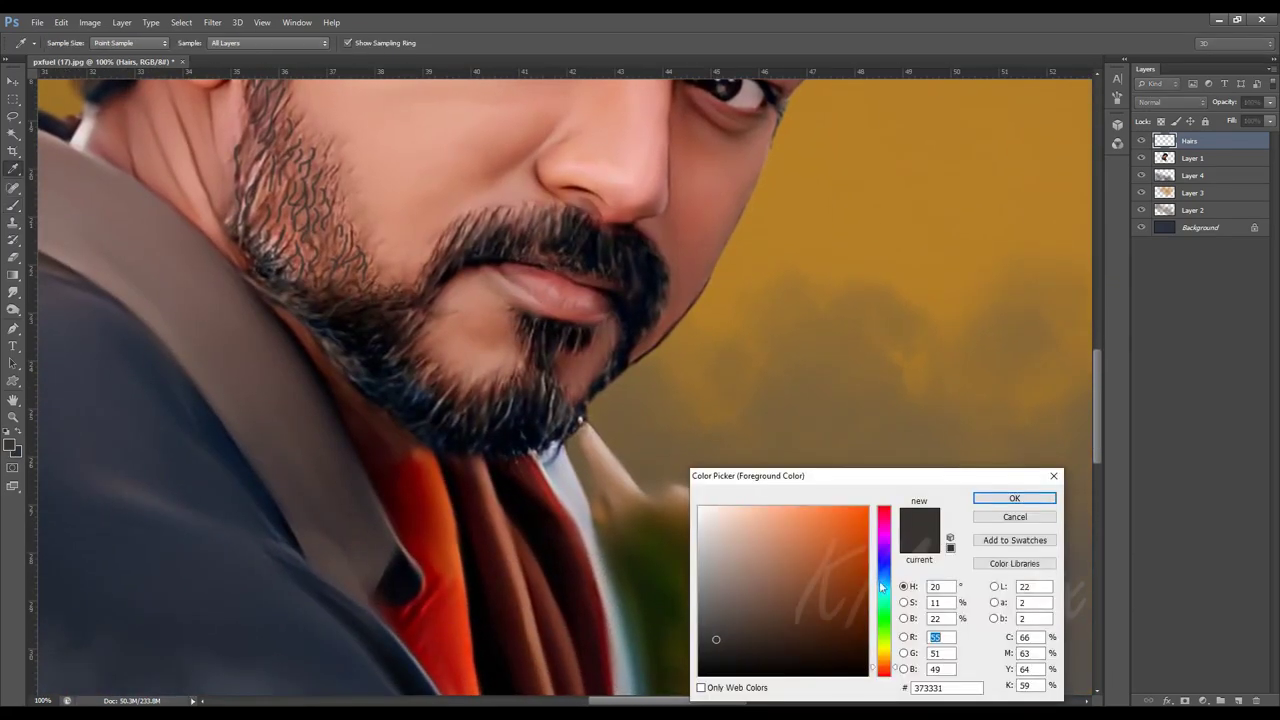
# Pick a blue shade, then switch the foreground to orange for golden strands.
pyautogui.moveTo(881, 586); pyautogui.dragTo(883, 552)
pyautogui.click(840, 540)
pyautogui.click(1014, 498)
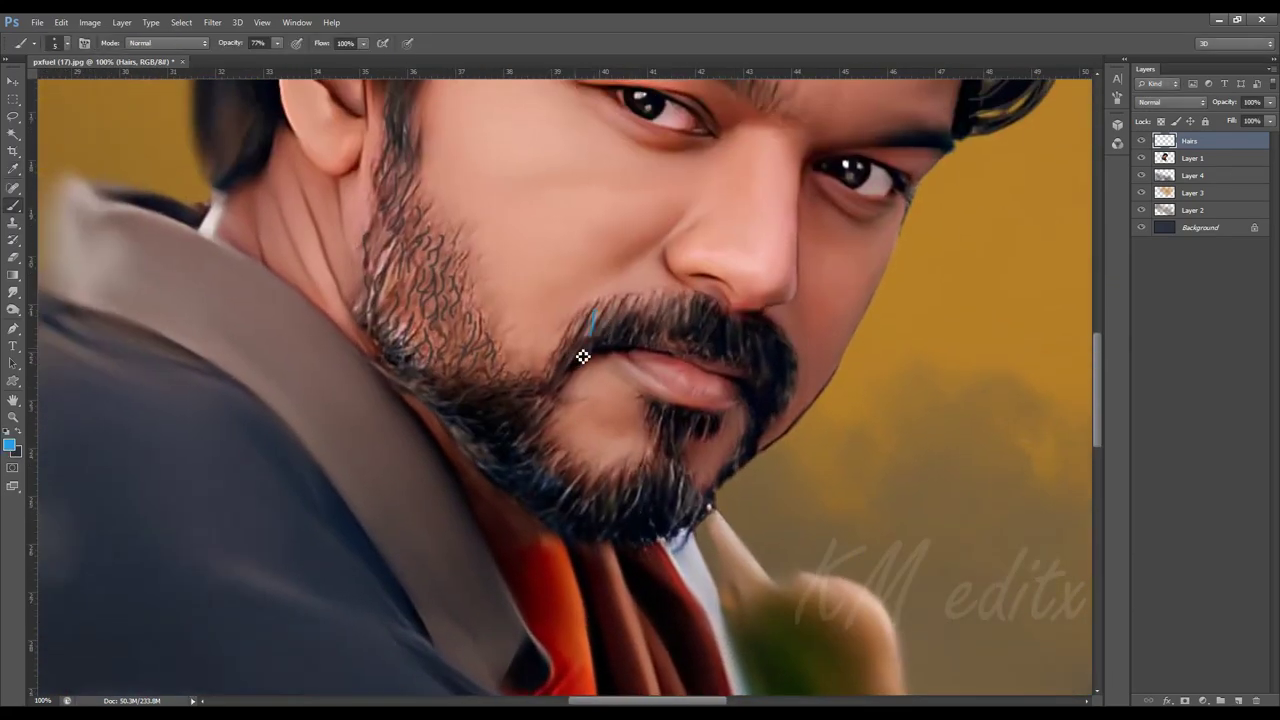
pyautogui.scroll(8, 291, 80)
pyautogui.click(9, 444)
pyautogui.click(150, 300)
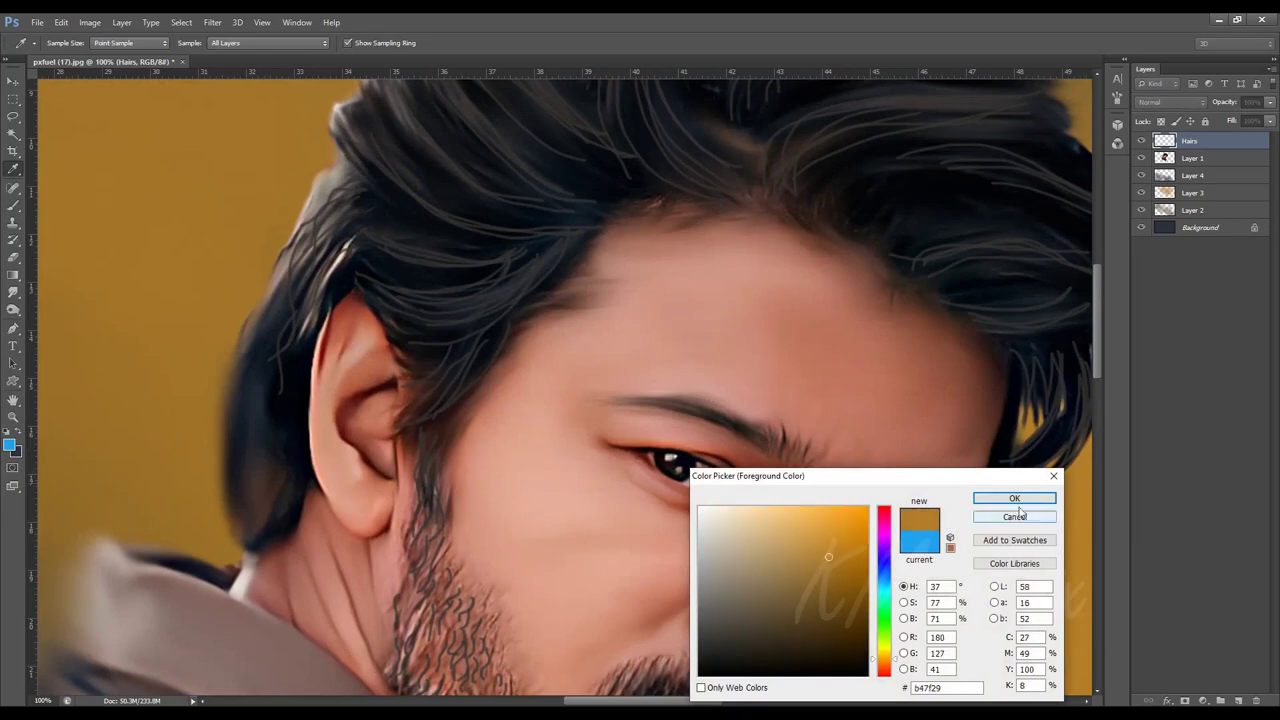
pyautogui.click(1014, 498)
pyautogui.press('b')
pyautogui.scroll(5, 500, 400)
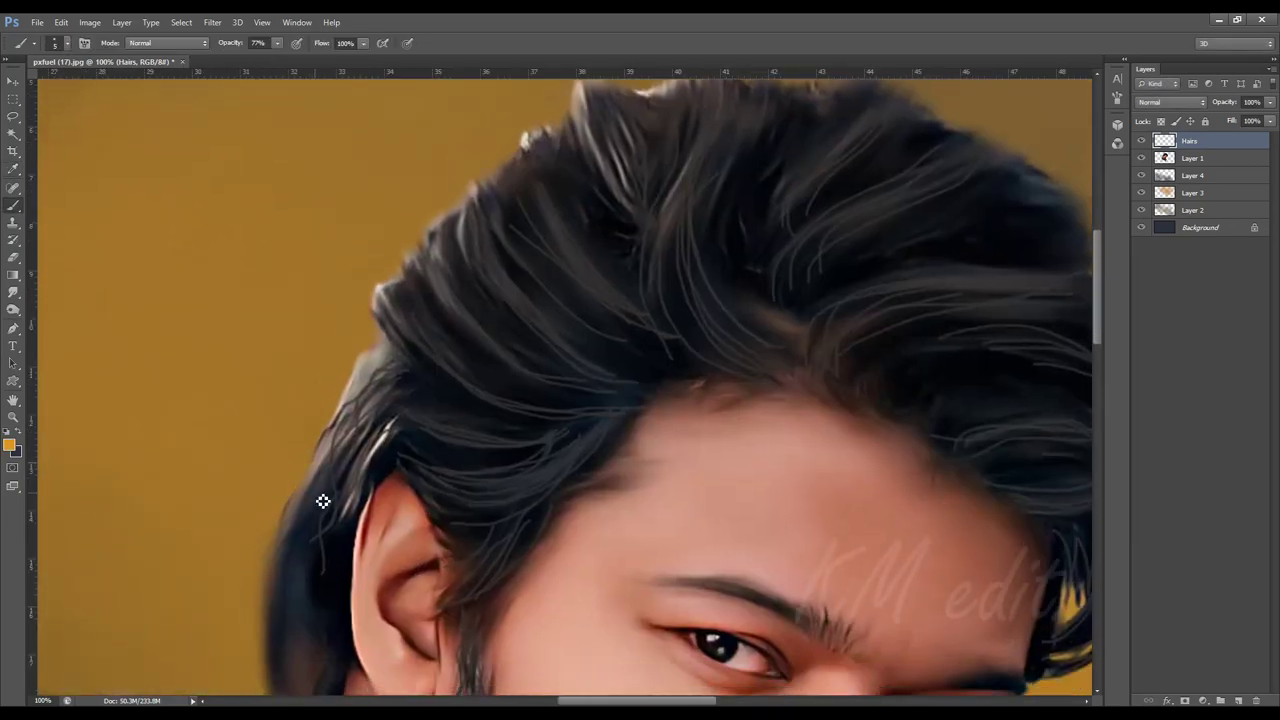
pyautogui.hscroll(-3, 481, 279)
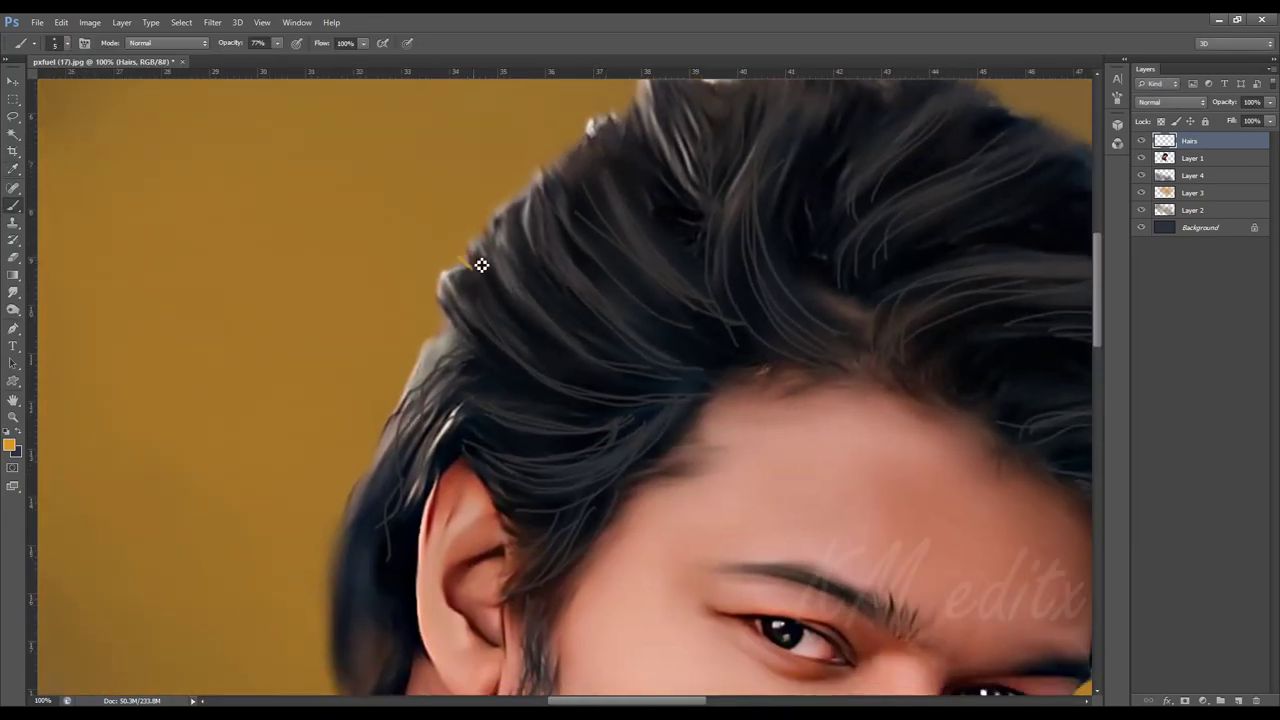
pyautogui.scroll(3, 481, 265)
pyautogui.hscroll(3, 640, 400)
# Try golden strands along the right hair edge, undoing the failed zigzag strokes.
pyautogui.moveTo(885, 405); pyautogui.dragTo(965, 515)
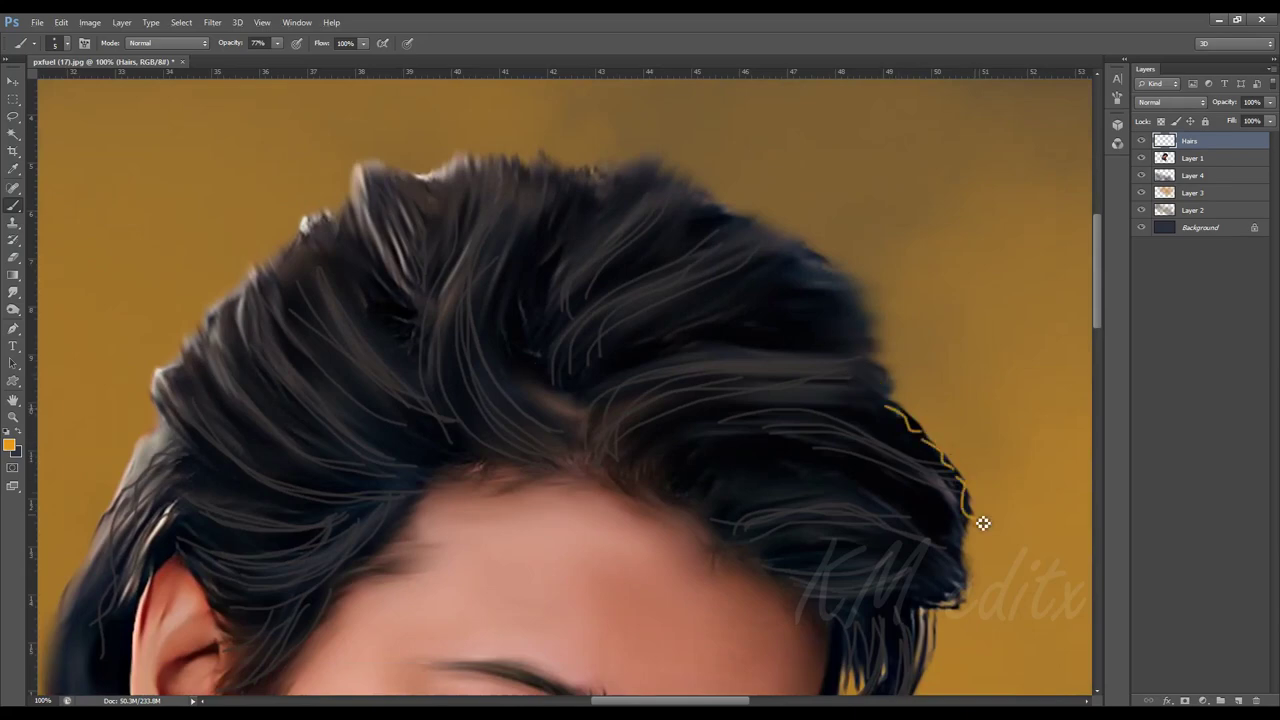
pyautogui.scroll(-3, 940, 480)
pyautogui.hscroll(3, 940, 480)
pyautogui.hotkey('ctrl', 'z')
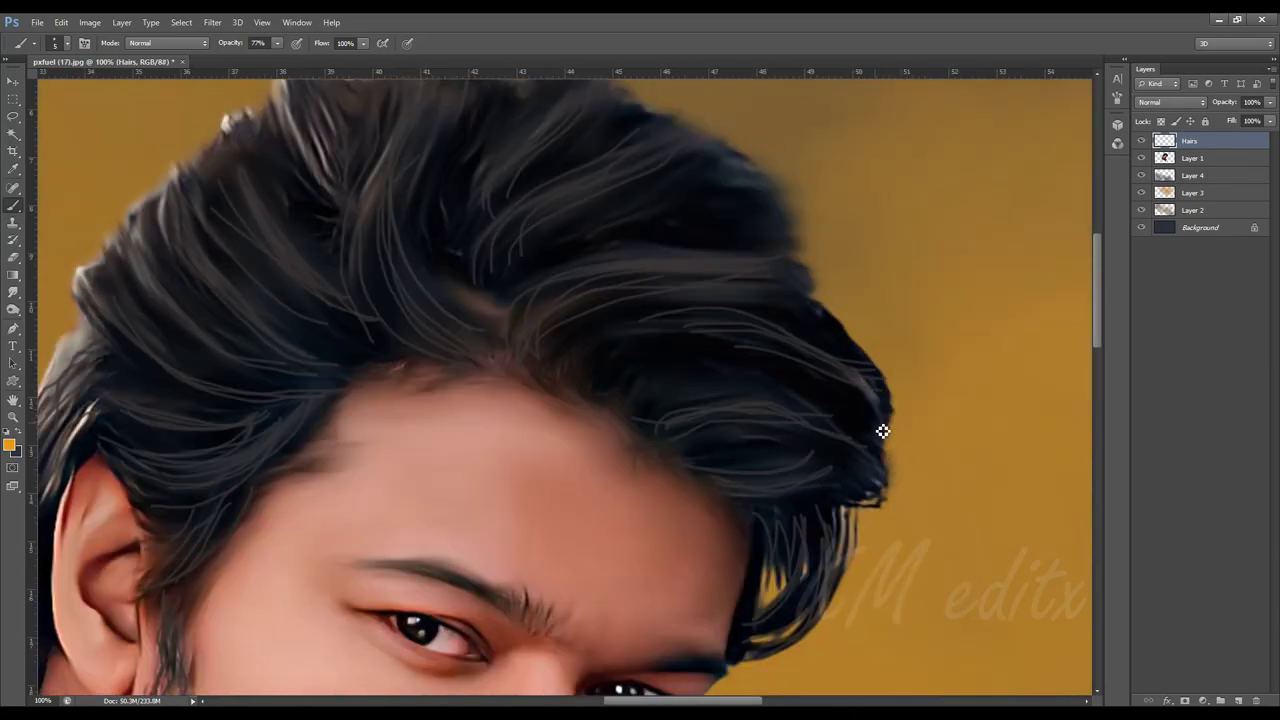
pyautogui.scroll(-3, 866, 371)
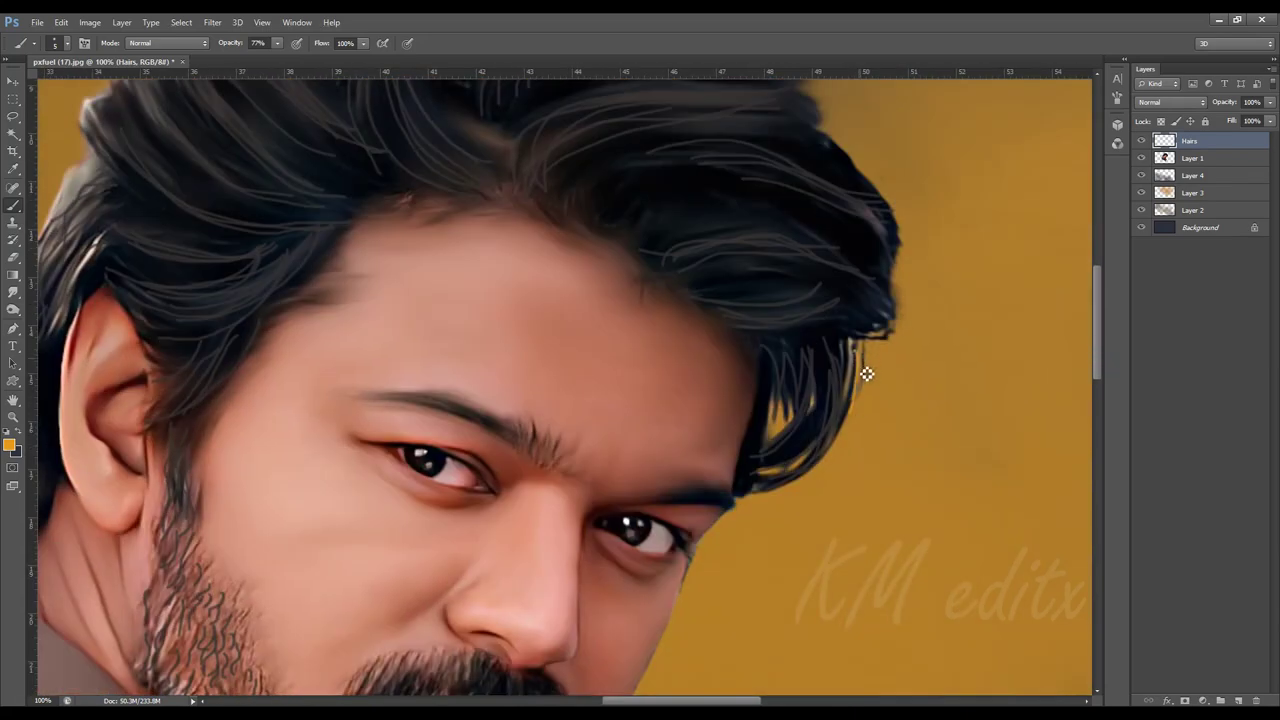
pyautogui.scroll(3, 857, 440)
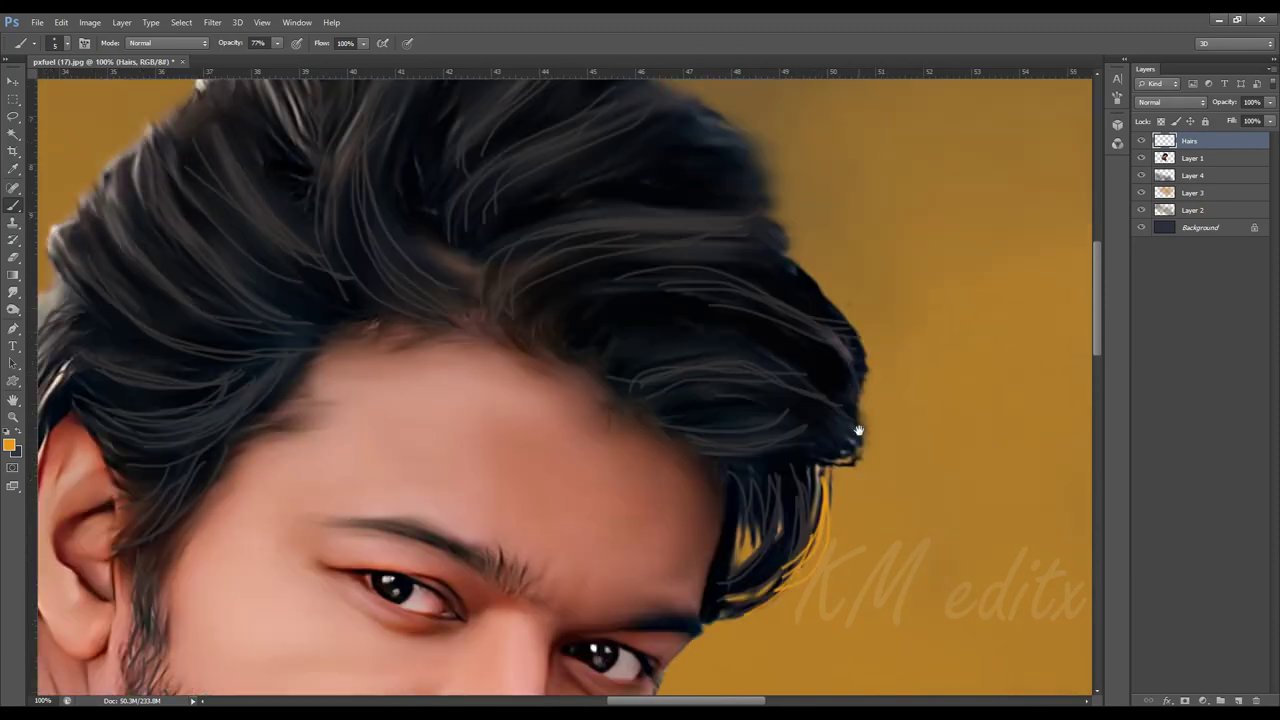
pyautogui.moveTo(843, 374); pyautogui.dragTo(859, 463)
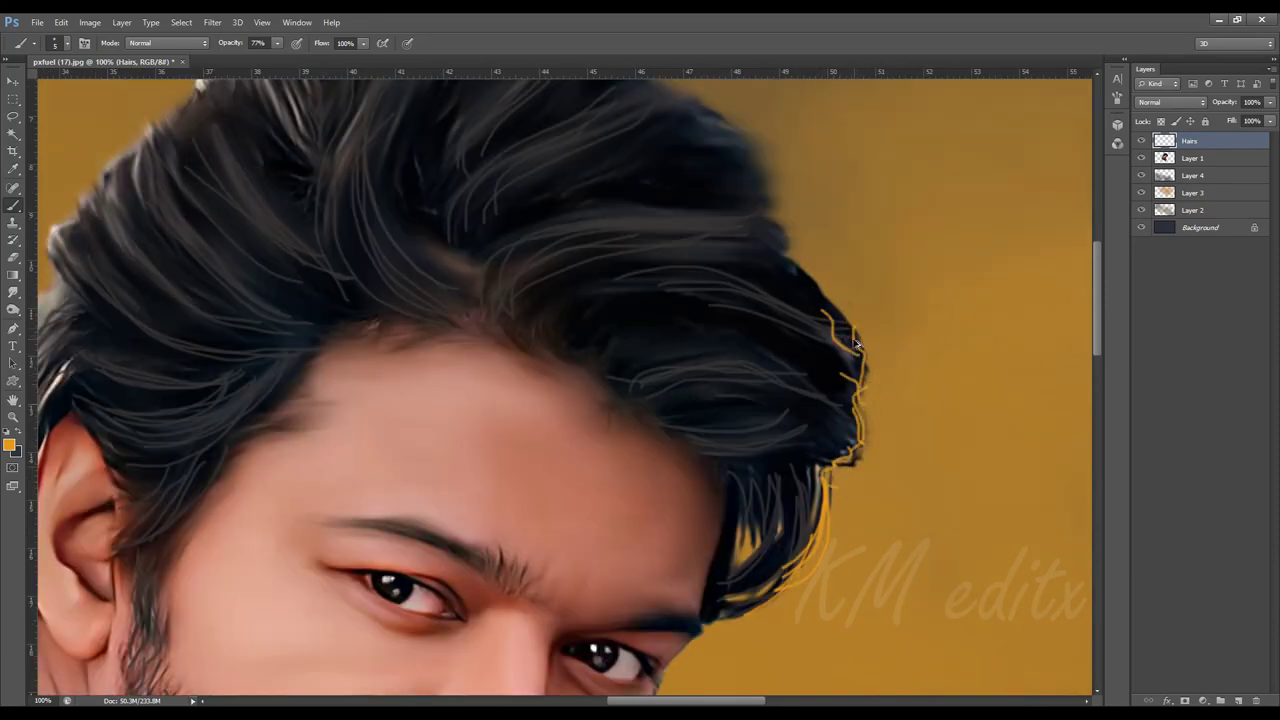
pyautogui.scroll(2, 831, 306)
pyautogui.moveTo(800, 362)
pyautogui.mouseDown()
pyautogui.moveTo(874, 430)
pyautogui.moveTo(804, 358)
pyautogui.moveTo(808, 382)
pyautogui.mouseUp()
pyautogui.scroll(2, 788, 330)
pyautogui.hotkey('ctrl', 'z')
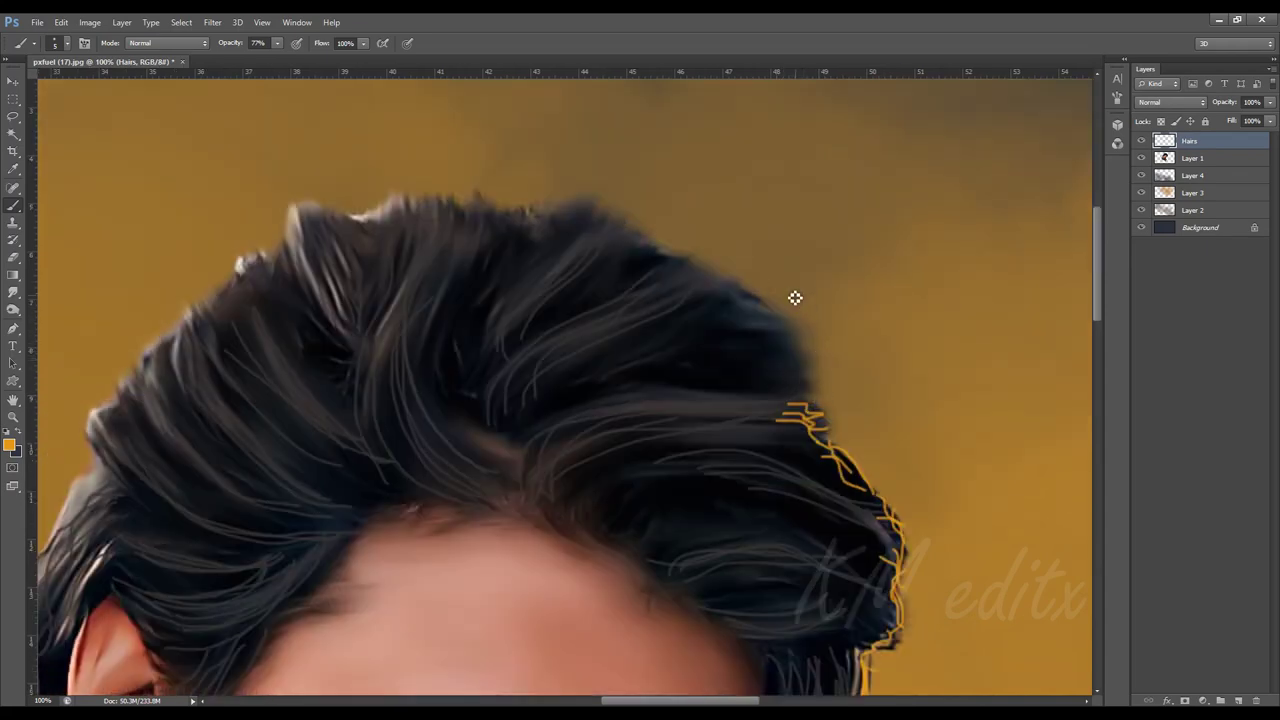
# Paint short golden strands along the upper hair edge, undoing the last few.
pyautogui.moveTo(686, 298); pyautogui.dragTo(720, 286)
pyautogui.moveTo(707, 298)
pyautogui.mouseDown()
pyautogui.moveTo(766, 308)
pyautogui.moveTo(786, 334)
pyautogui.mouseUp()
pyautogui.moveTo(753, 344)
pyautogui.mouseDown()
pyautogui.moveTo(788, 348)
pyautogui.moveTo(808, 372)
pyautogui.mouseUp()
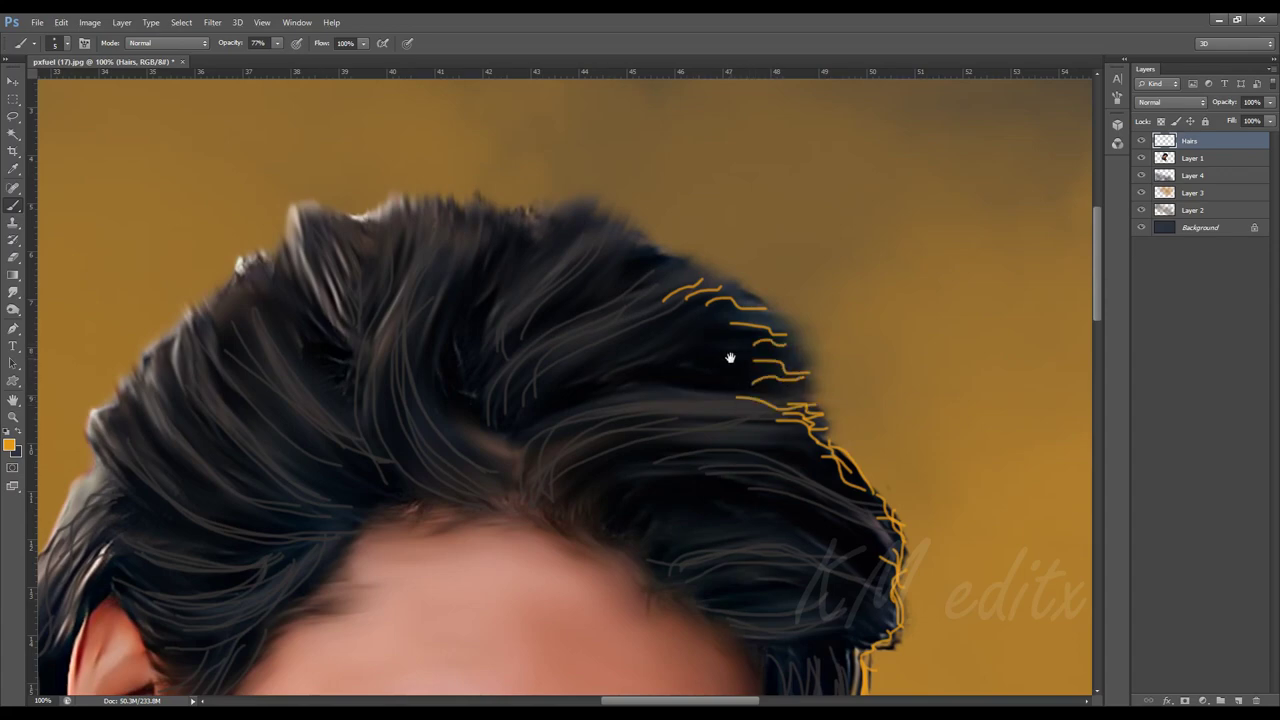
pyautogui.scroll(2, 731, 357)
pyautogui.moveTo(738, 412)
pyautogui.mouseDown()
pyautogui.moveTo(808, 384)
pyautogui.moveTo(712, 350)
pyautogui.mouseUp()
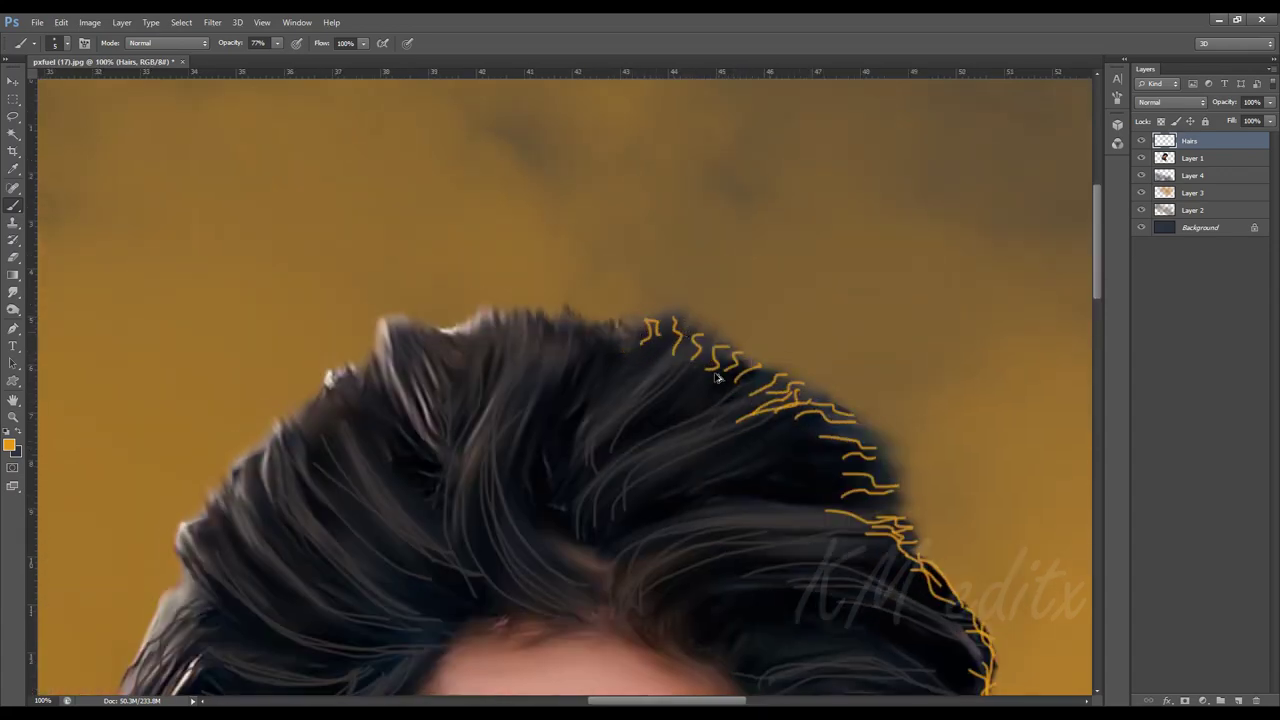
pyautogui.hotkey('ctrl', 'alt', 'z')
pyautogui.hotkey('ctrl', 'alt', 'z')
pyautogui.hotkey('ctrl', 'alt', 'z')
pyautogui.hotkey('ctrl', 'alt', 'z')
pyautogui.hotkey('ctrl', '-')
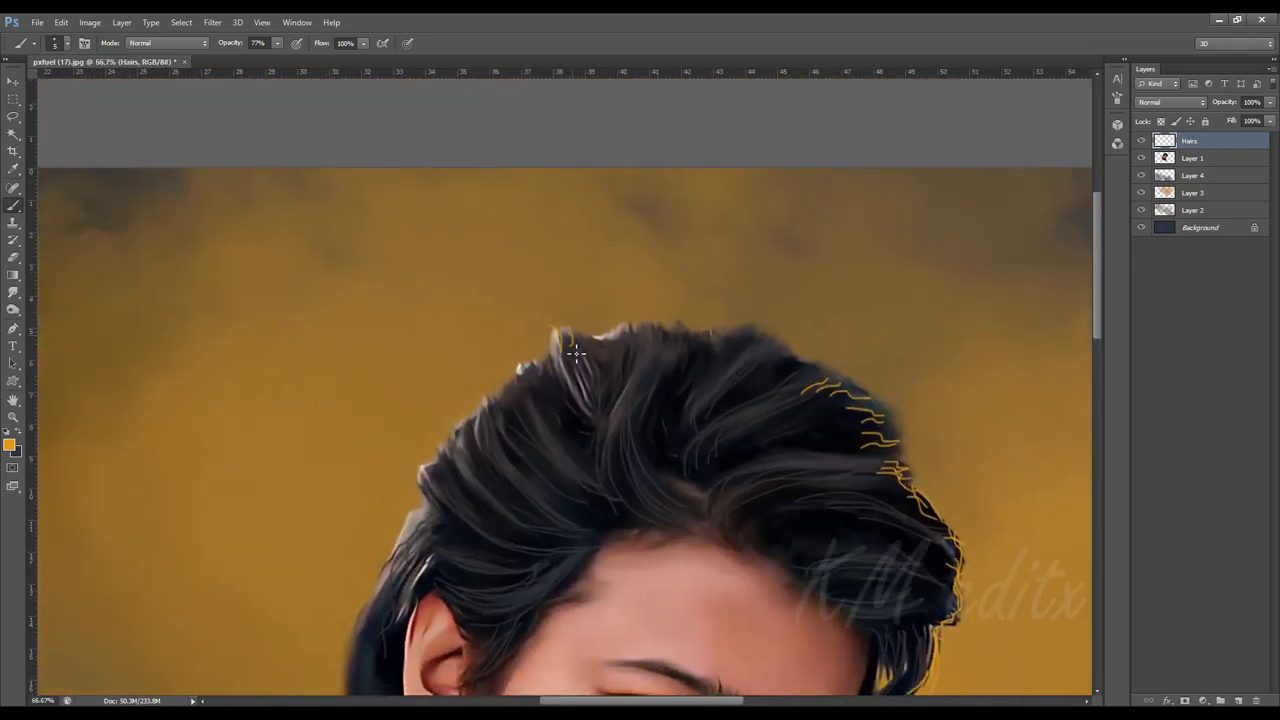
# Choose a lighter orange, apply Levels (white input 236) to layer V and deselect.
pyautogui.click(10, 445)
pyautogui.click(848, 512)
pyautogui.press('Return')
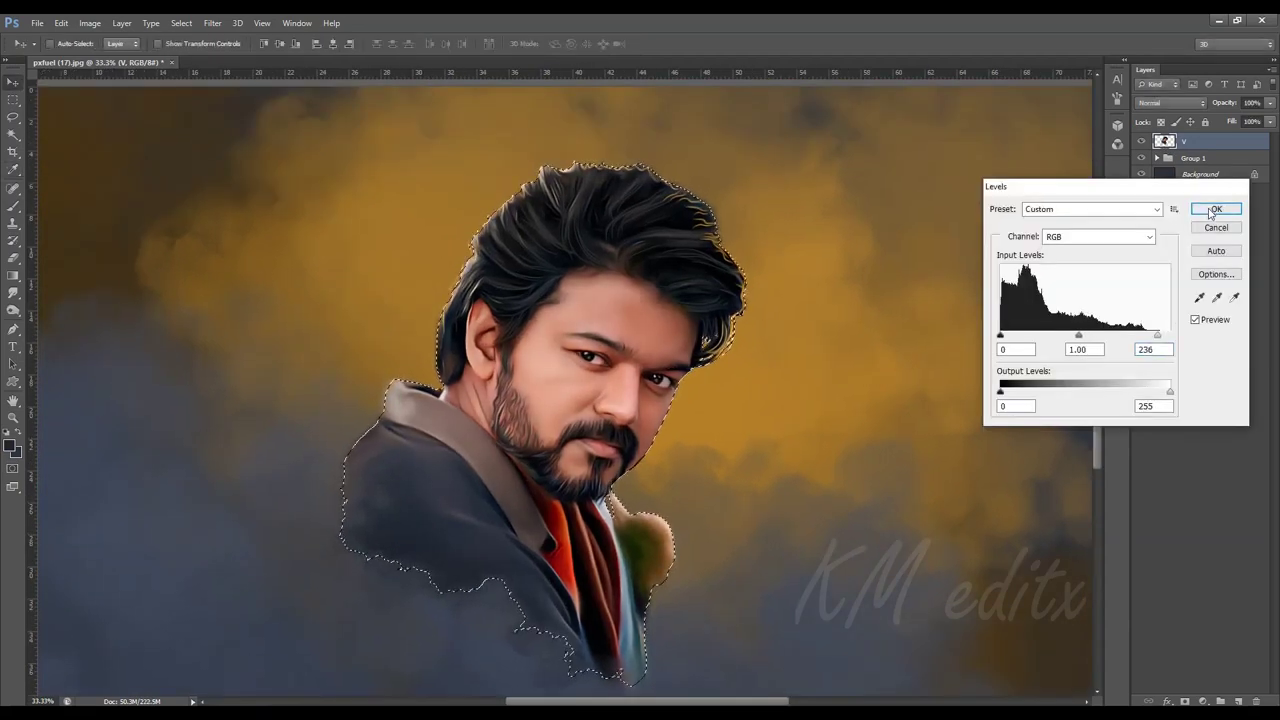
pyautogui.click(1216, 208)
pyautogui.press('v')
pyautogui.hotkey('ctrl', 'd')
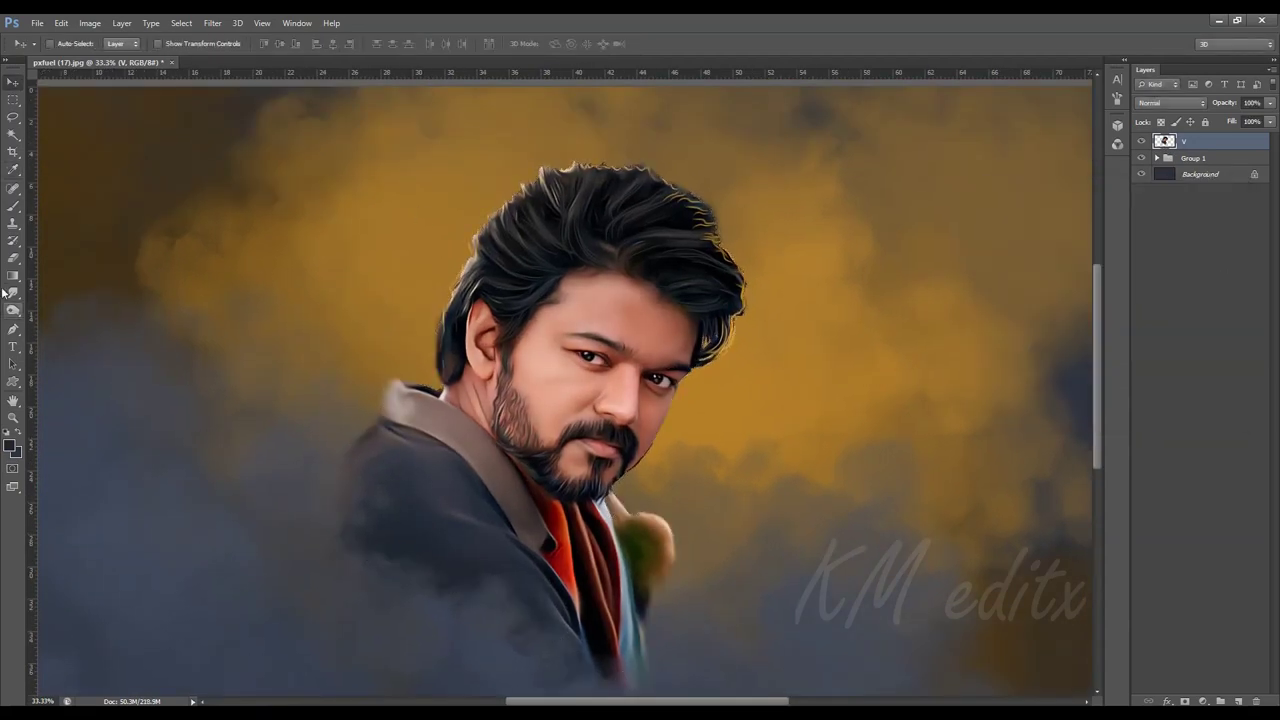
# Check the foreground colour and create a new empty layer above V.
pyautogui.press('i')
pyautogui.click(10, 445)
pyautogui.press('Return')
pyautogui.press('b')
pyautogui.hotkey('ctrl', 'shift', 'alt', 'n')
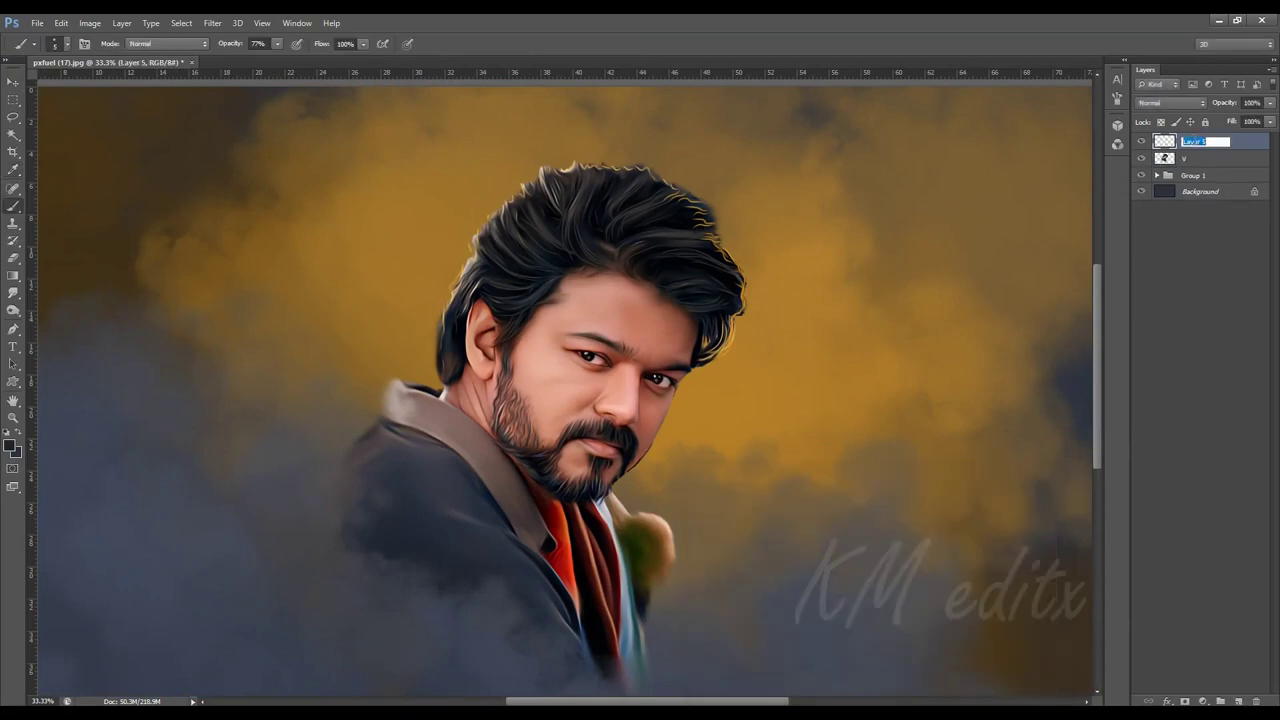
pyautogui.write('Fc')
# Name the layer Fc, pick yellow, and lower the painting opacity to 11%.
pyautogui.press('Return')
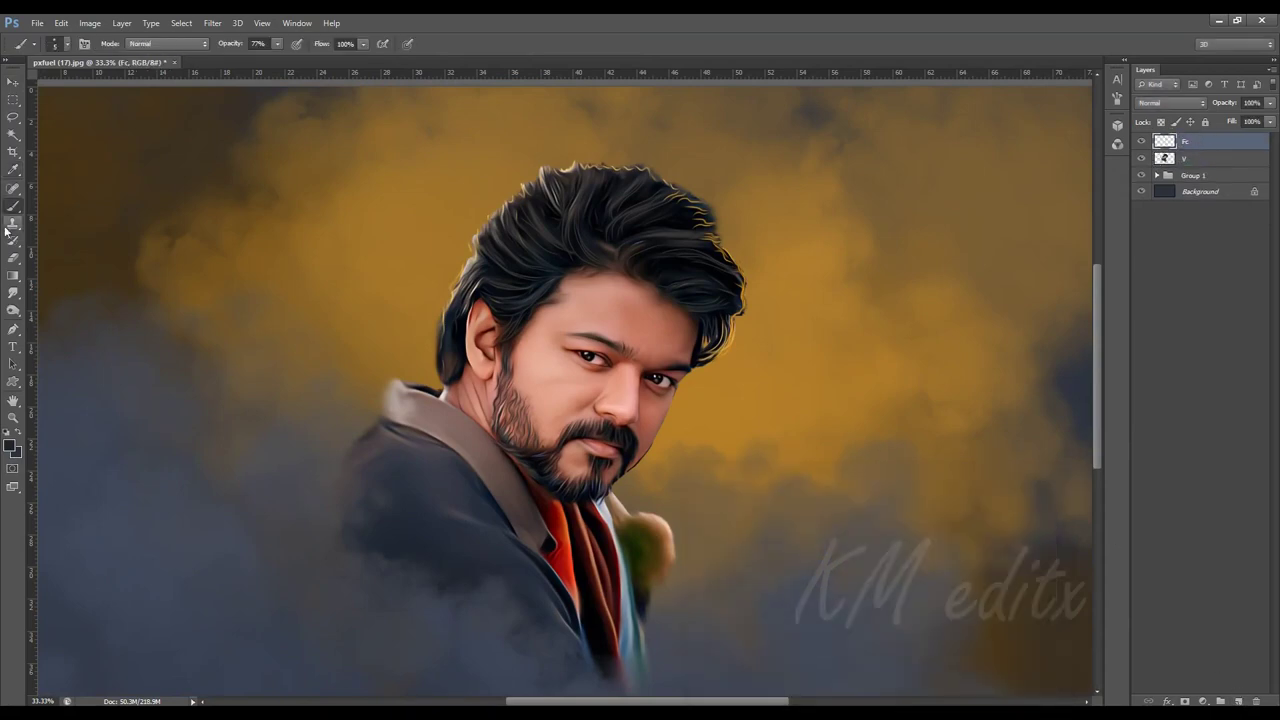
pyautogui.click(10, 445)
pyautogui.click(862, 510)
pyautogui.click(1000, 500)
pyautogui.click(1170, 103)
pyautogui.click(1170, 432)
pyautogui.press('1')
pyautogui.press('1')
pyautogui.hotkey('ctrl', '+')
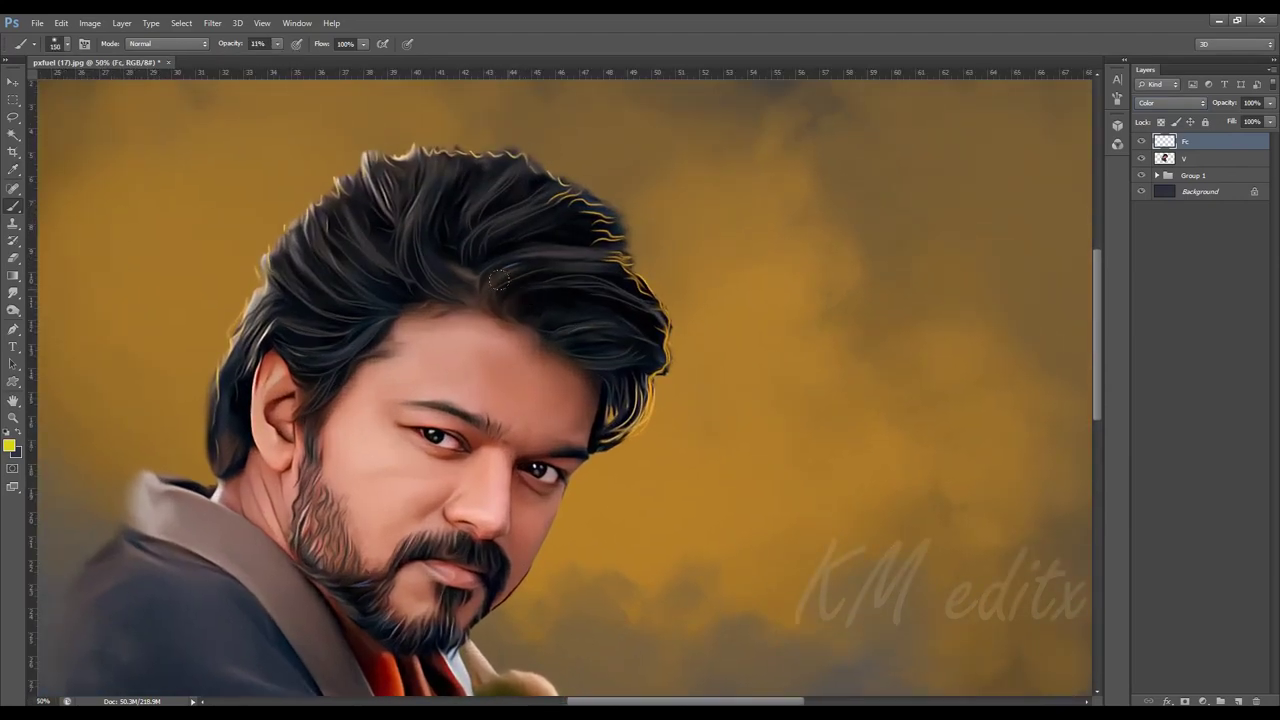
# Set Fc to Color blend mode, tint the hair yellow, and load layer V's outline as a selection.
pyautogui.click(1174, 104)
pyautogui.click(1170, 432)
pyautogui.press(']')
pyautogui.moveTo(636, 338); pyautogui.dragTo(416, 192)
pyautogui.moveTo(527, 340); pyautogui.dragTo(567, 258)
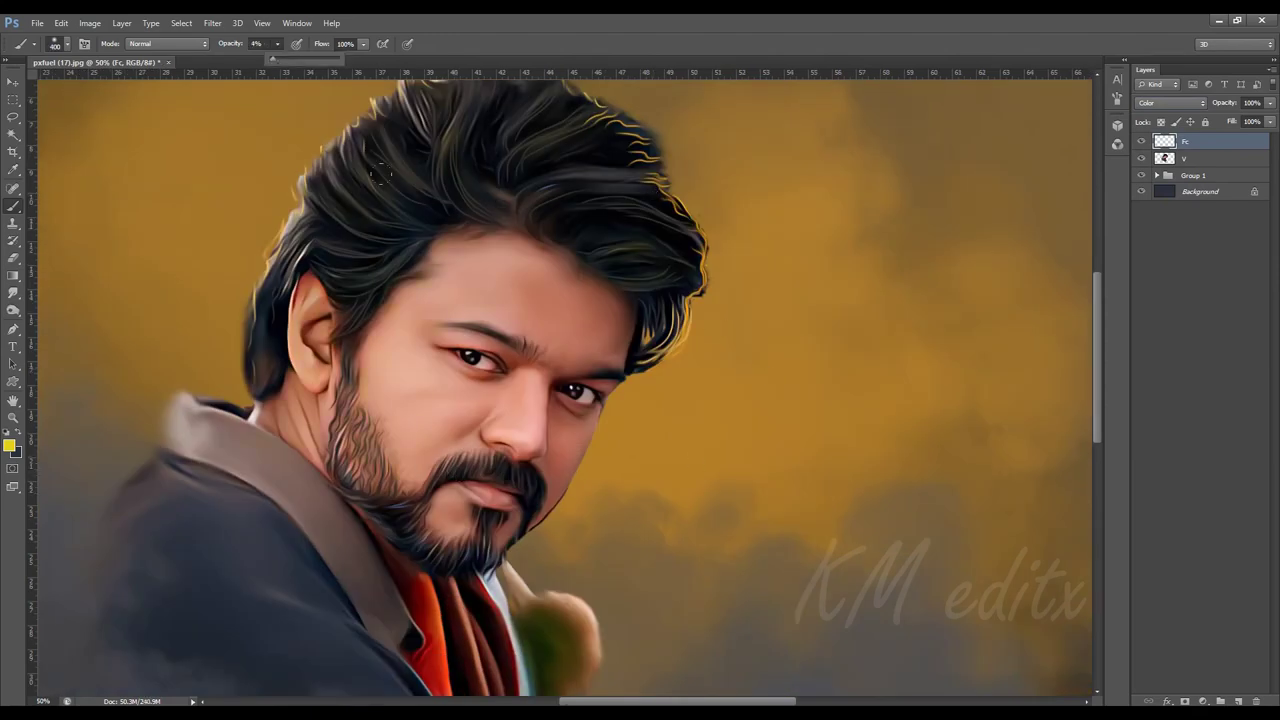
pyautogui.keyDown('ctrl'); pyautogui.click(1164, 158); pyautogui.keyUp('ctrl')
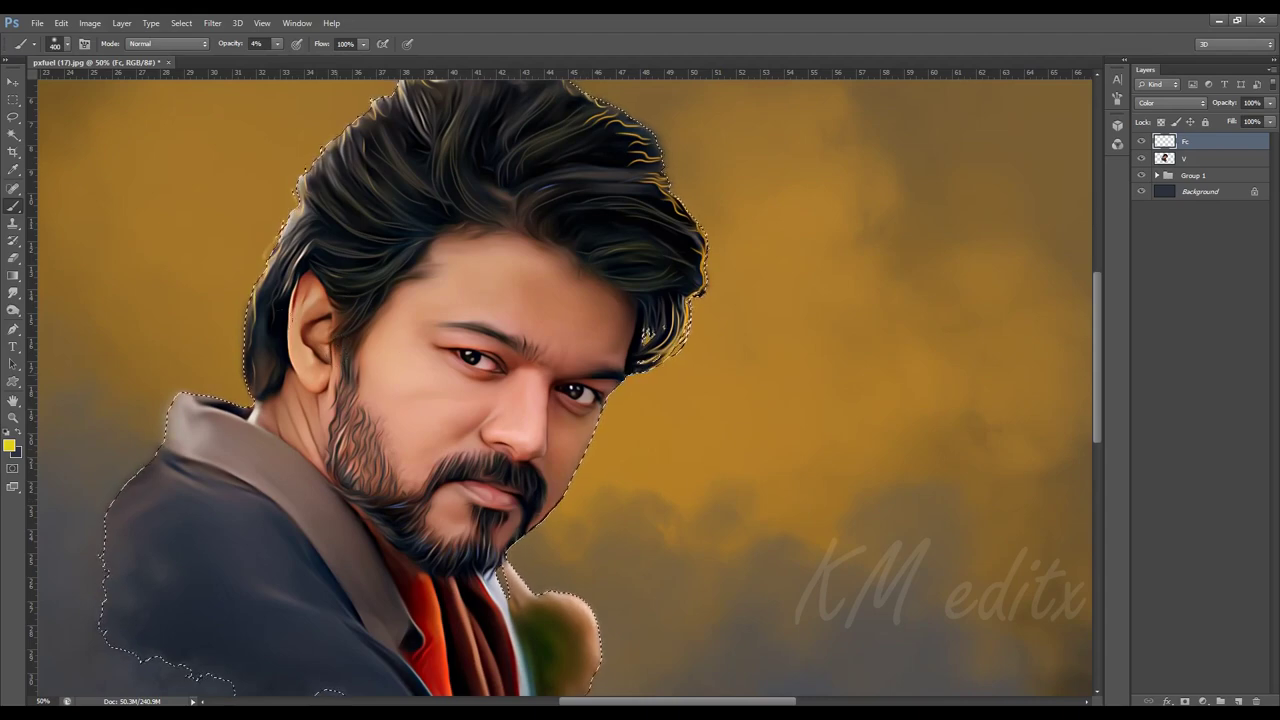
# Pick dark red and set the brush to 8% opacity and size 150.
pyautogui.press('e')
pyautogui.hotkey('ctrl', '+')
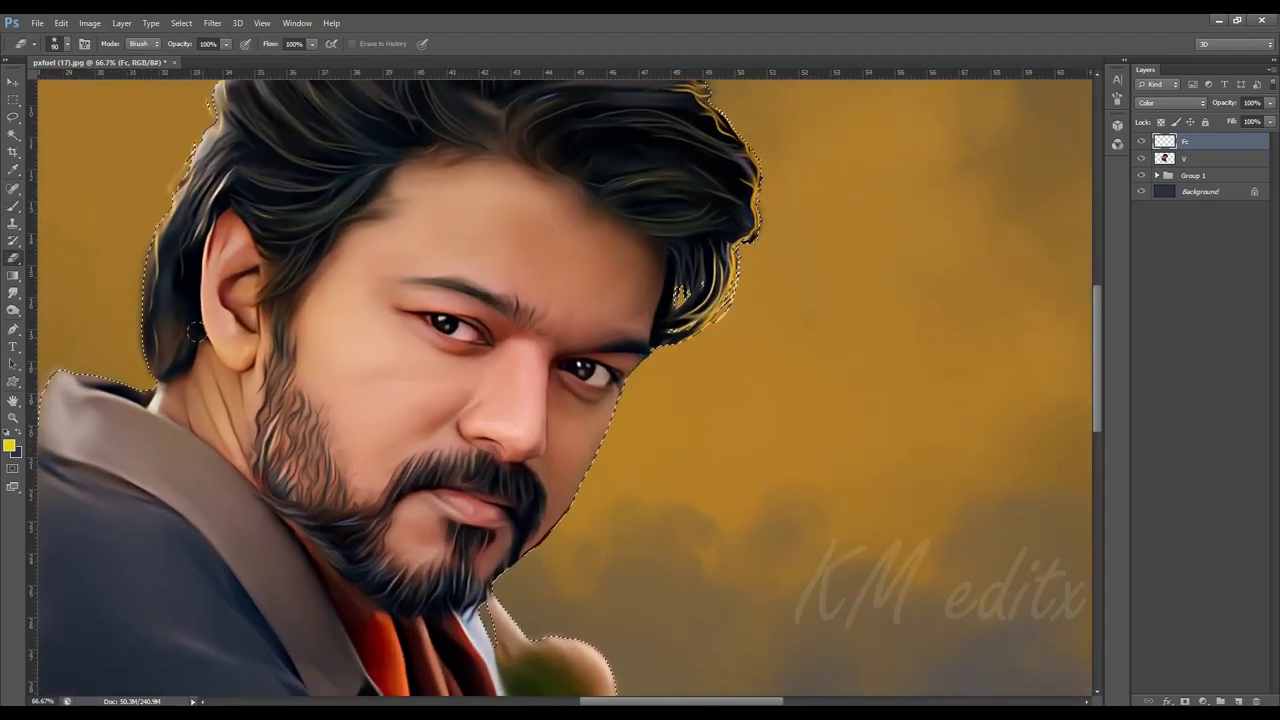
pyautogui.press('b')
pyautogui.click(9, 446)
pyautogui.moveTo(884, 649); pyautogui.dragTo(884, 508)
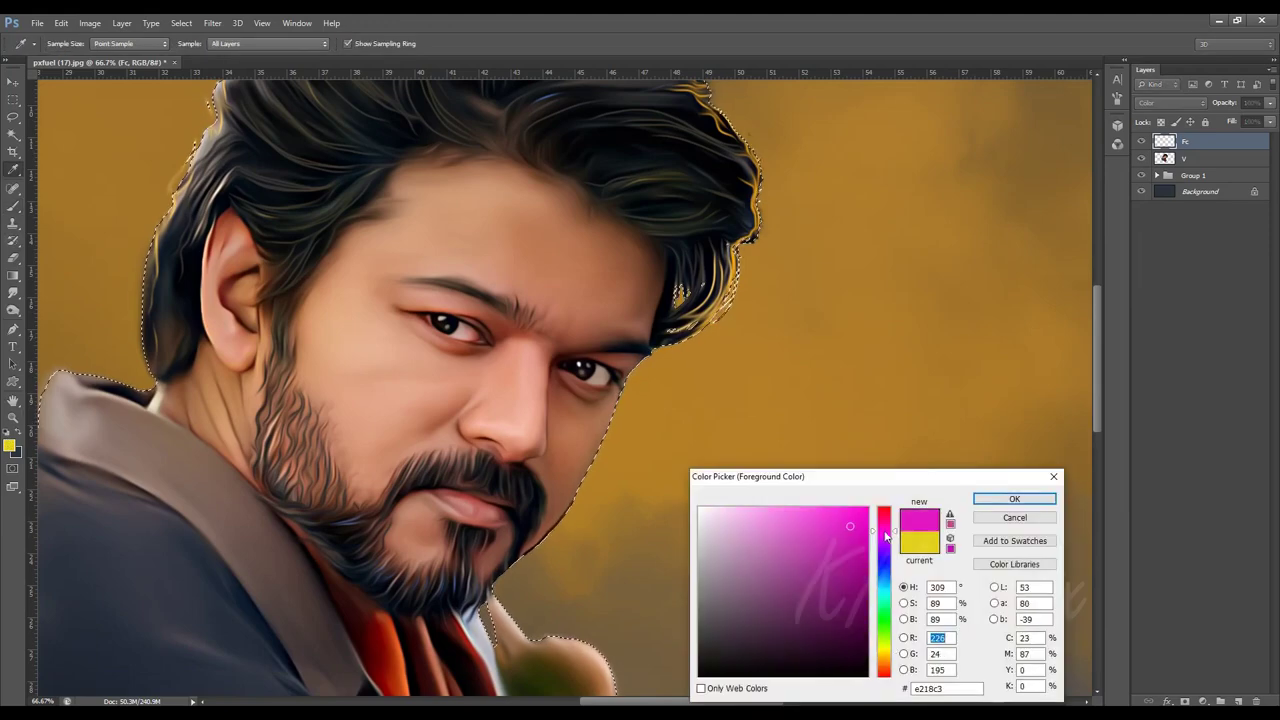
pyautogui.click(848, 567)
pyautogui.click(1013, 499)
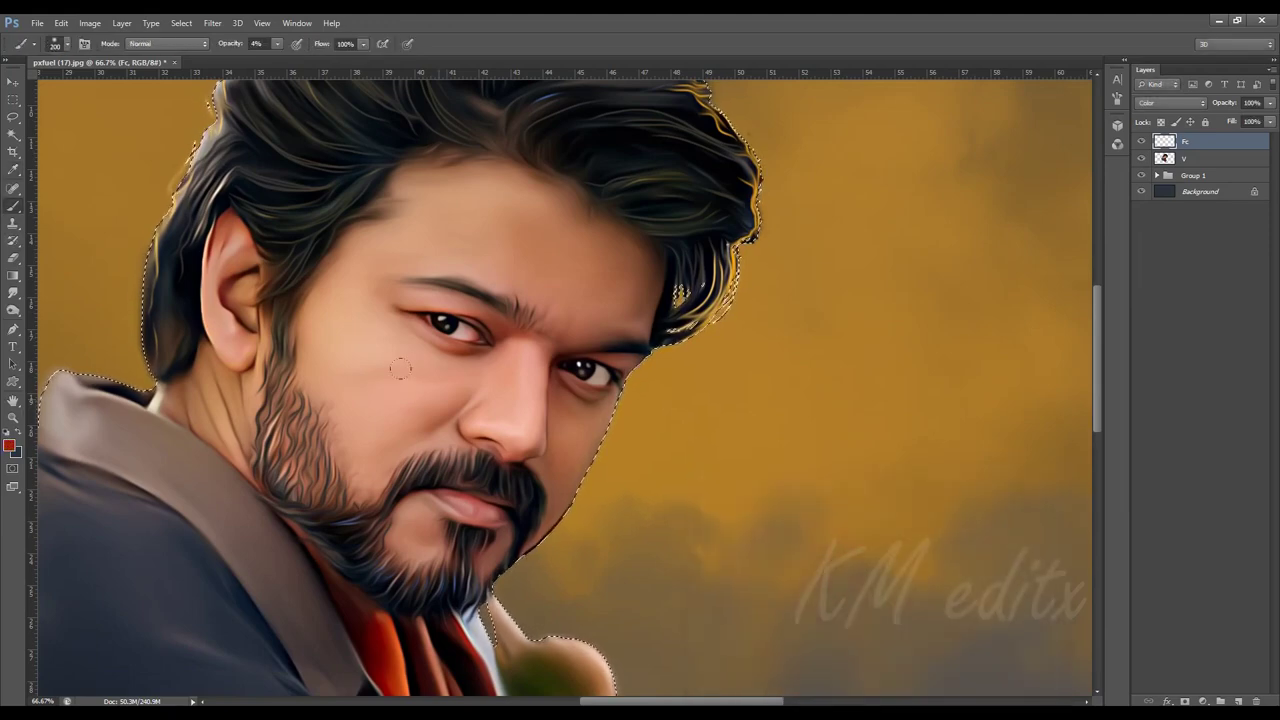
pyautogui.press('[')
pyautogui.press('[')
pyautogui.press('0')
pyautogui.press('8')
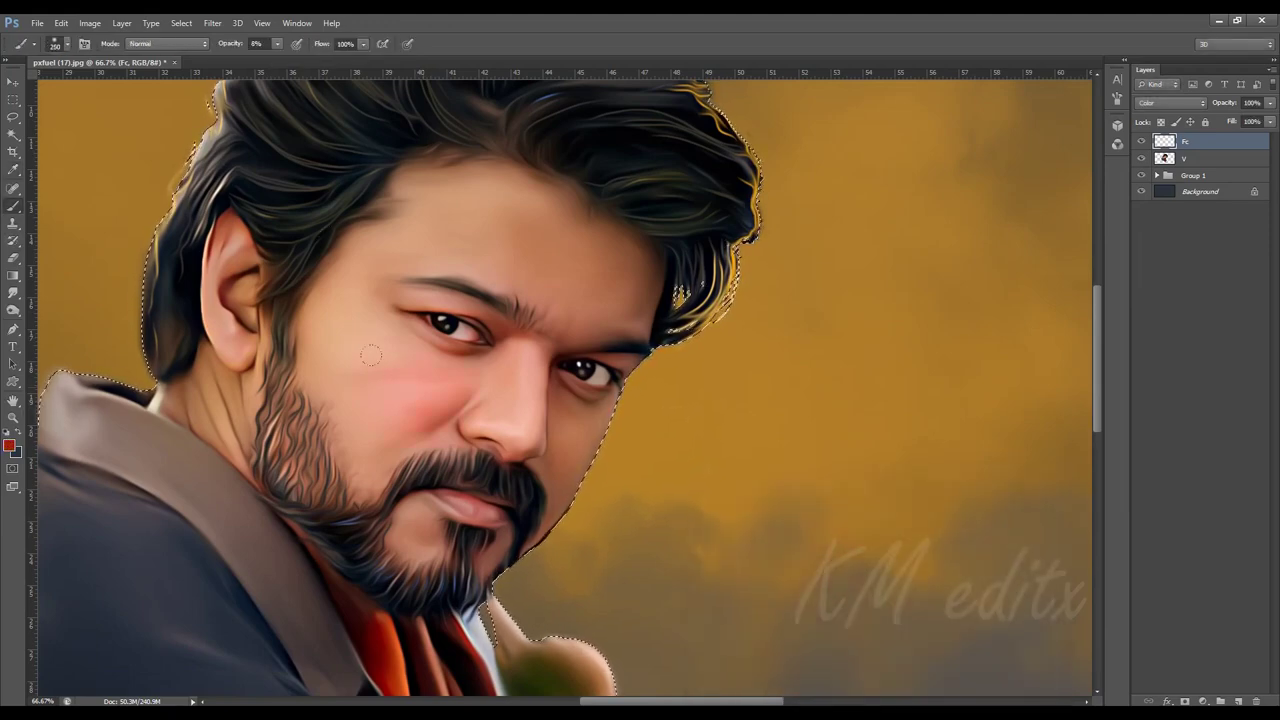
pyautogui.press('[')
pyautogui.press('[')
pyautogui.press('[')
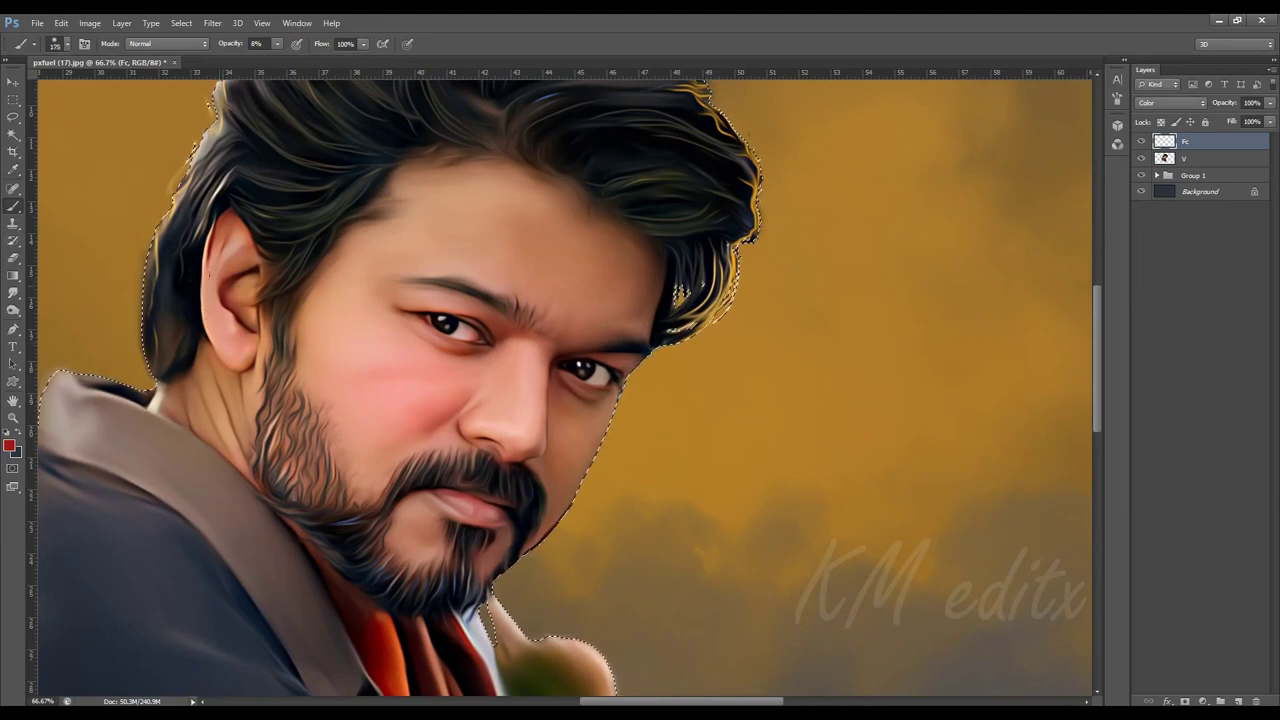
pyautogui.press('[')
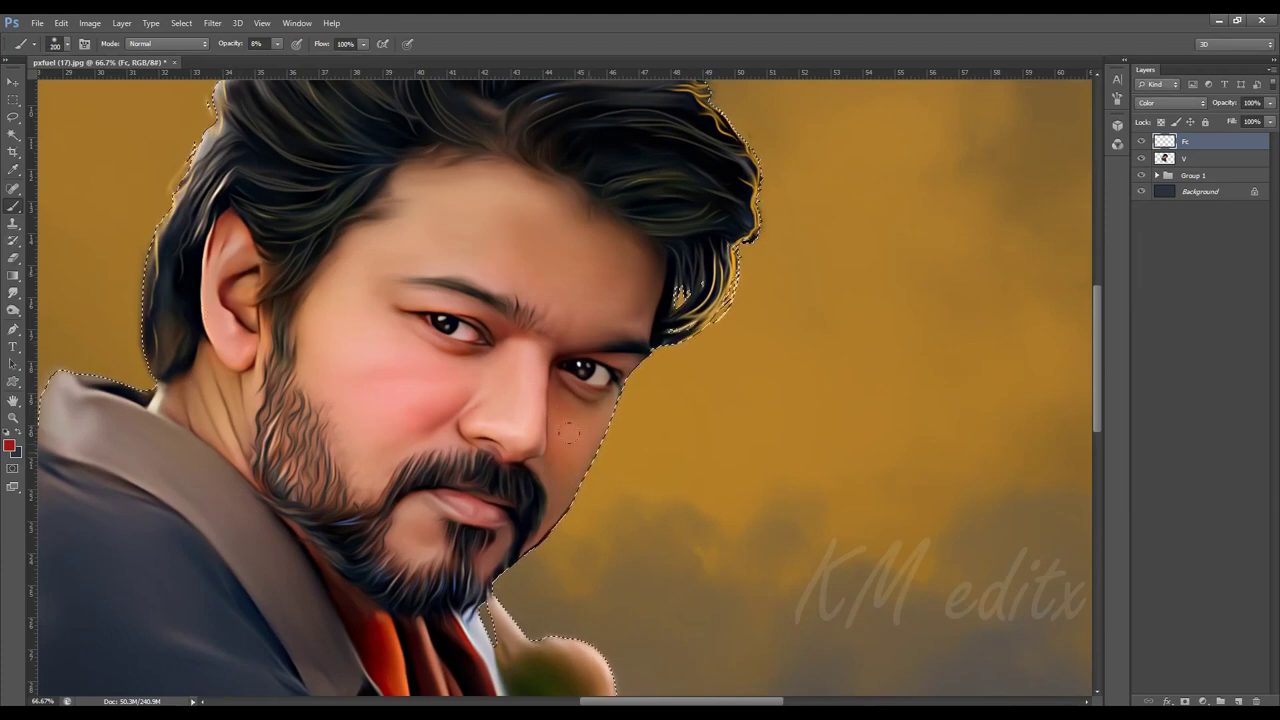
# Switch the painting colour to teal blue, then to a lighter cyan.
pyautogui.click(10, 444)
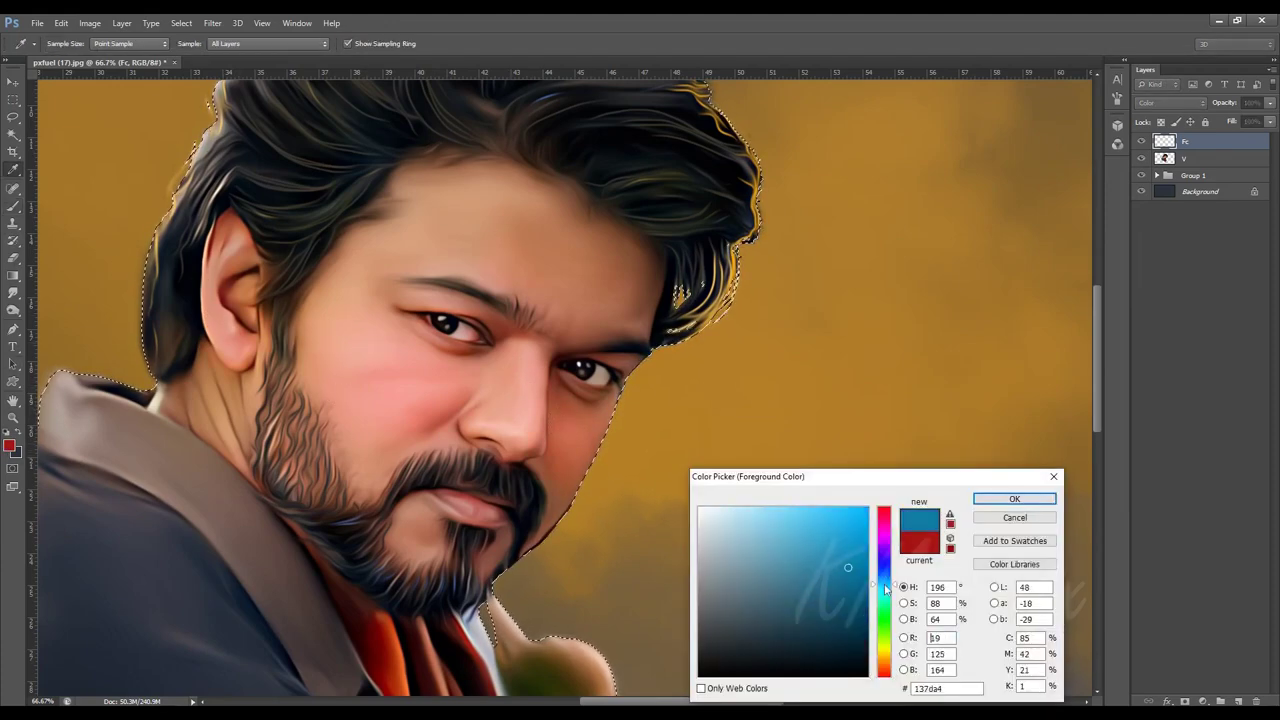
pyautogui.click(994, 494)
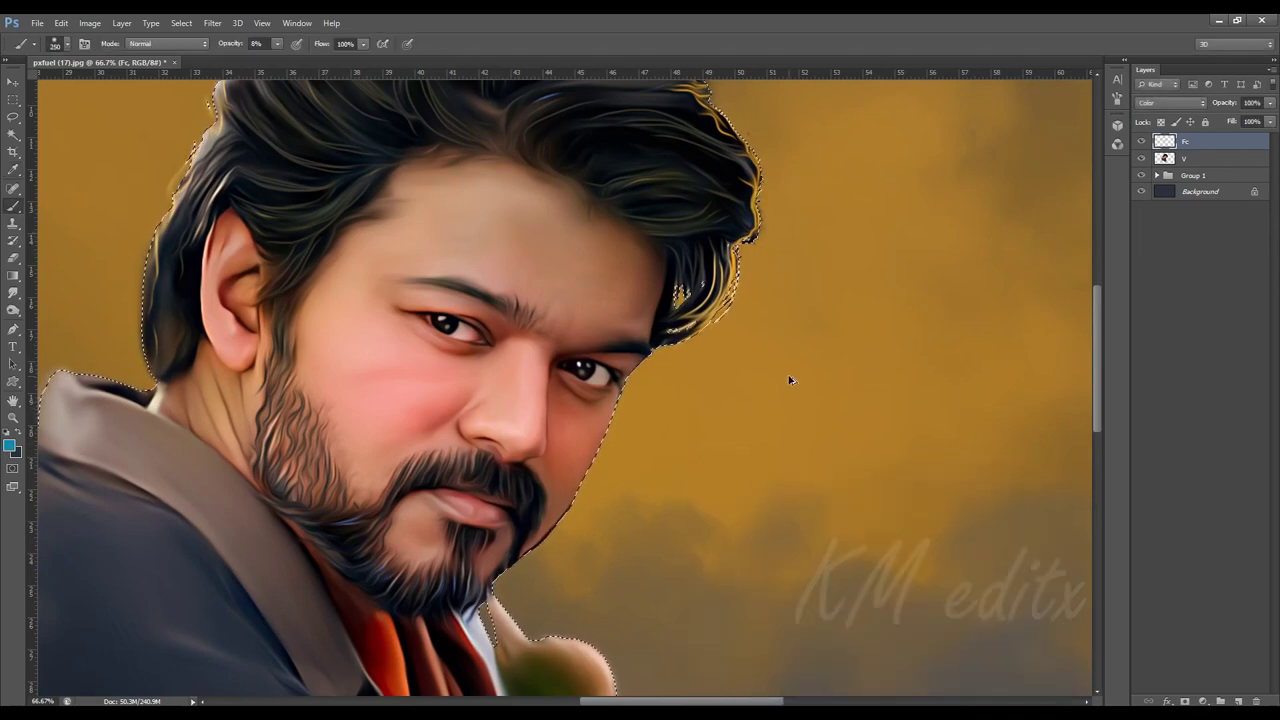
pyautogui.click(9, 445)
pyautogui.click(850, 512)
pyautogui.click(994, 494)
pyautogui.moveTo(404, 622); pyautogui.dragTo(594, 402)
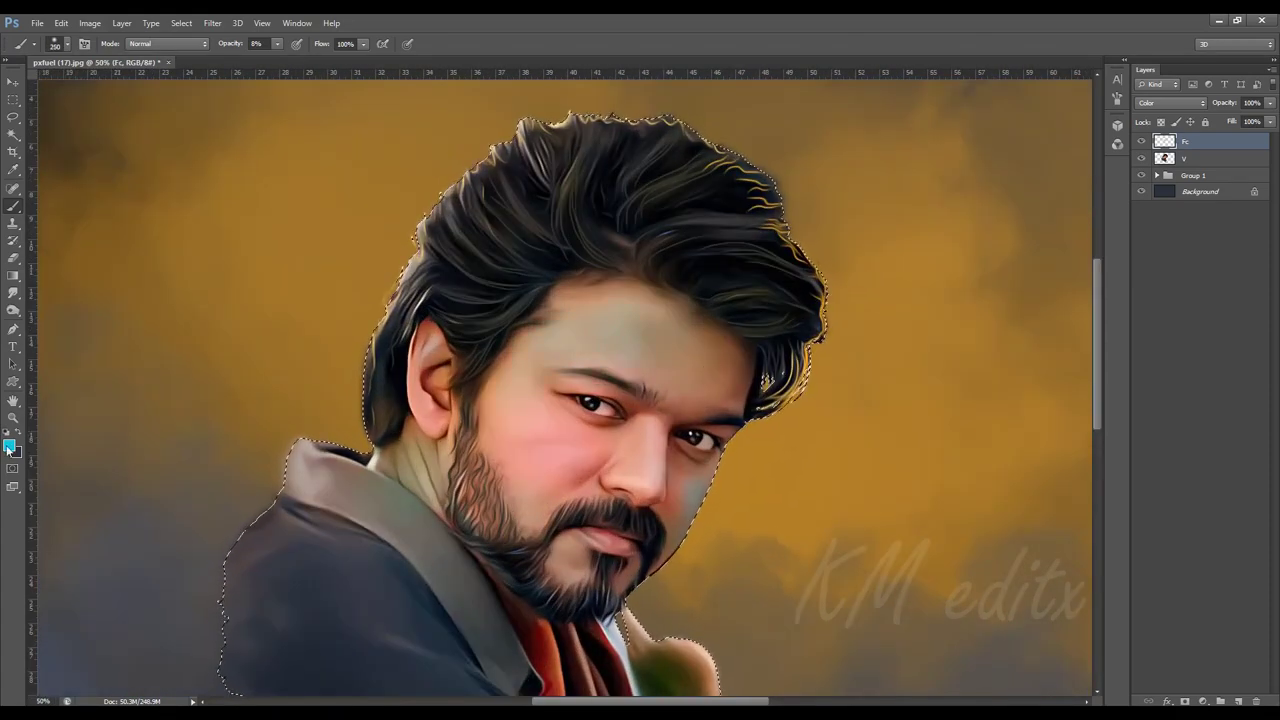
# Set yellow as the painting colour, erase excess tint, and zoom in to 66.7%.
pyautogui.click(9, 449)
pyautogui.click(1014, 498)
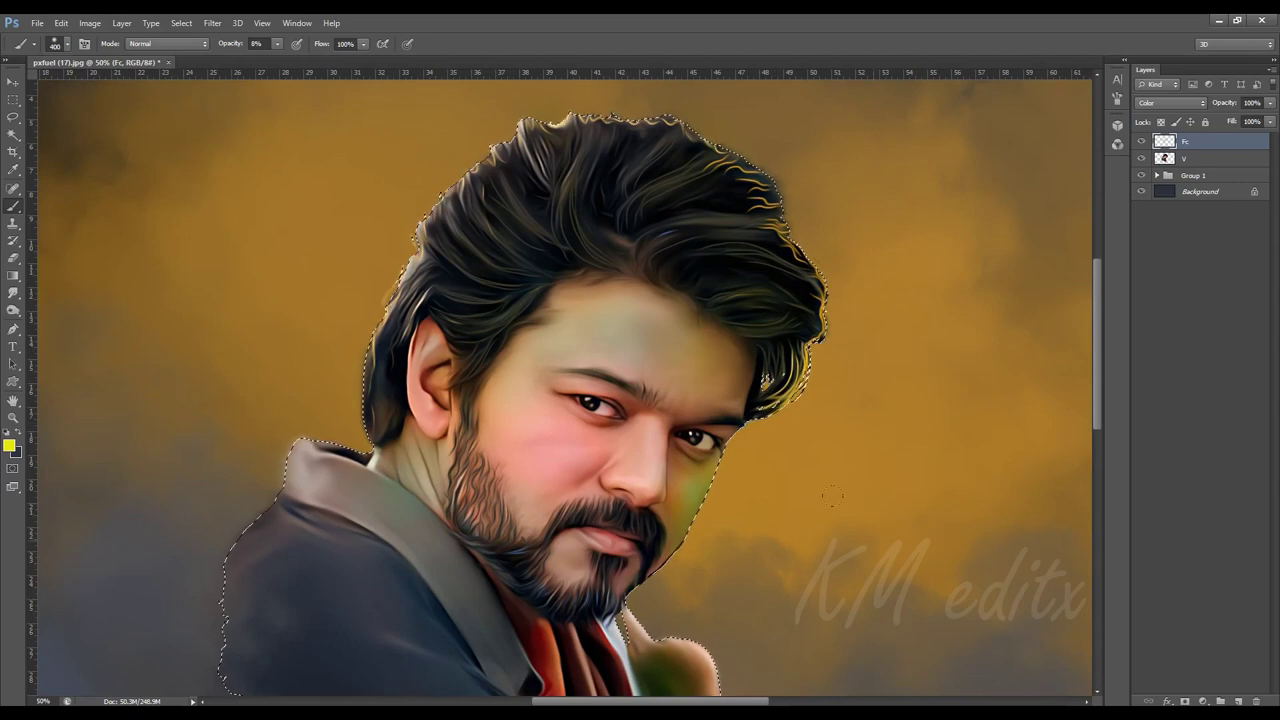
pyautogui.press('e')
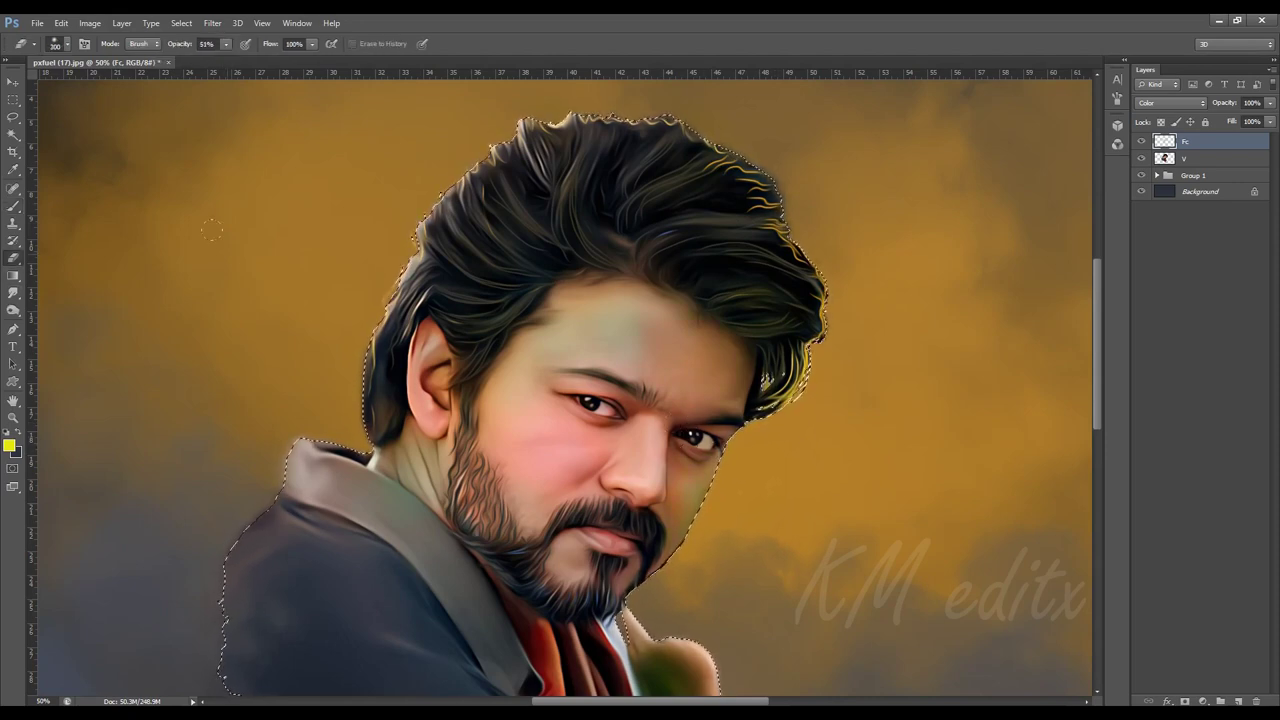
pyautogui.press('v')
pyautogui.hotkey('ctrl', '+')
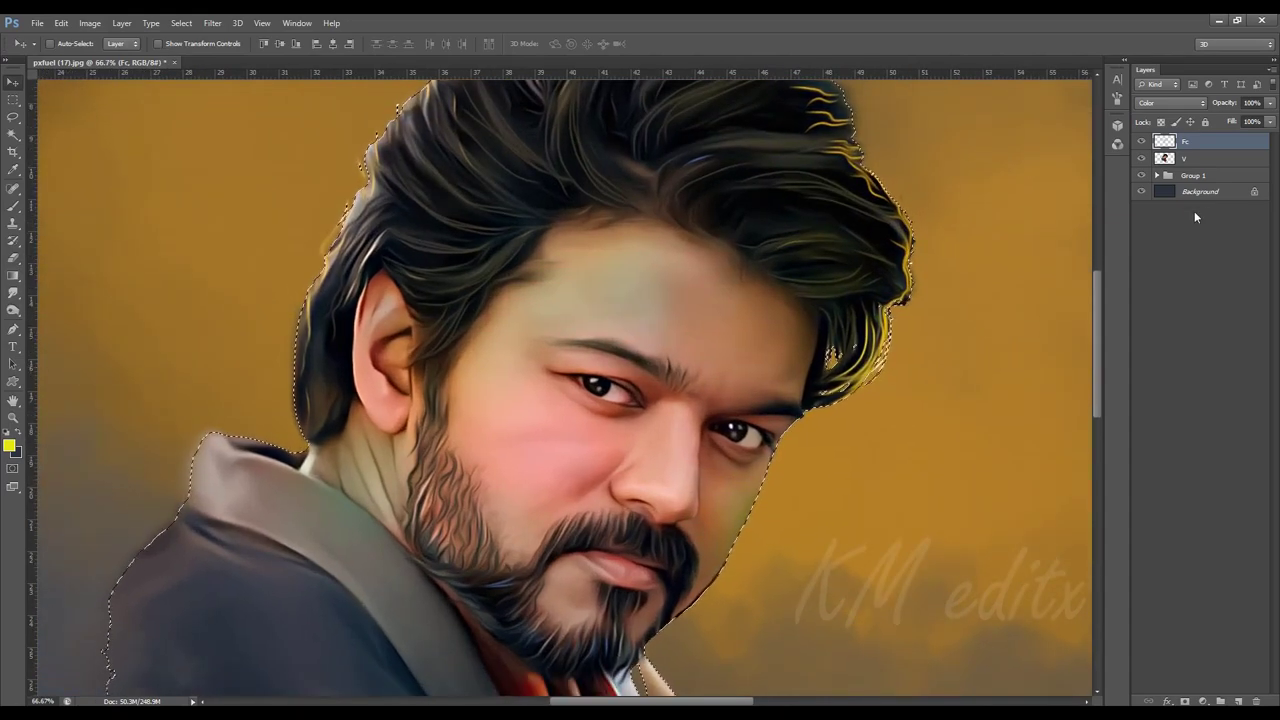
# Deselect, make portrait layer V active, and slightly raise its saturation with Hue/Saturation.
pyautogui.click(1200, 158)
pyautogui.hotkey('ctrl', 'd')
pyautogui.press('o')
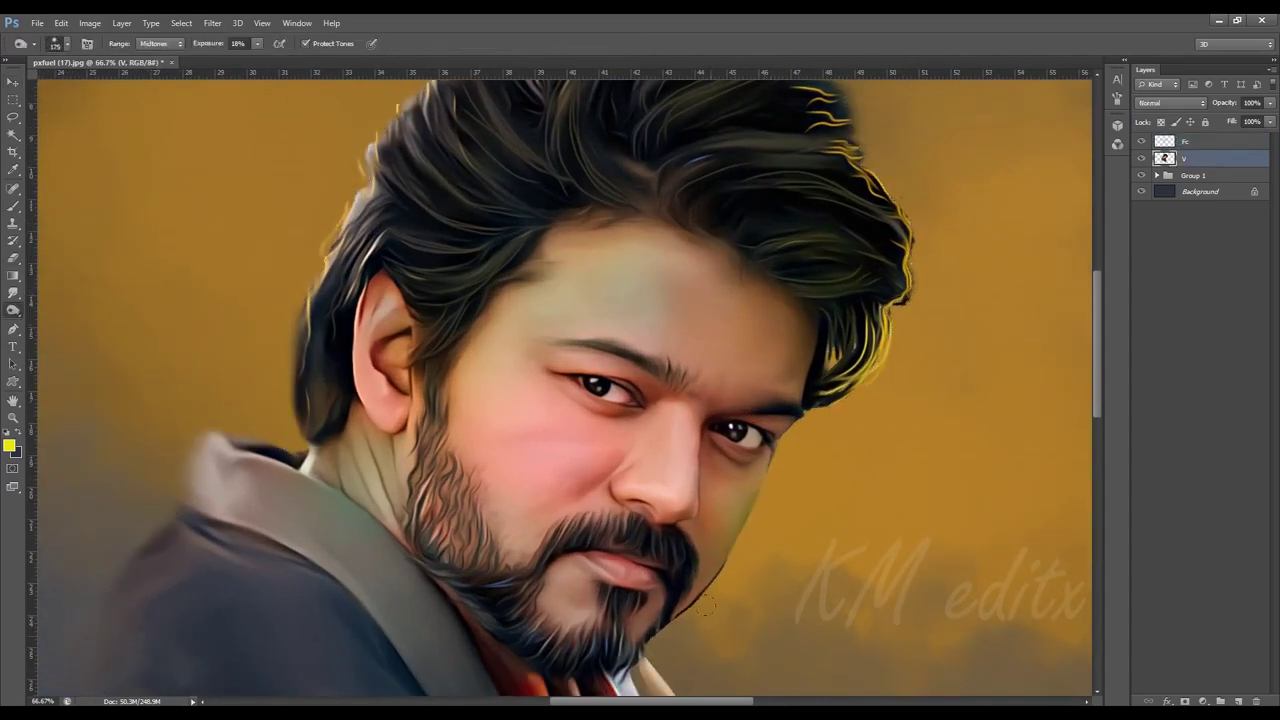
pyautogui.press('i')
pyautogui.click(89, 22)
pyautogui.moveTo(110, 57)
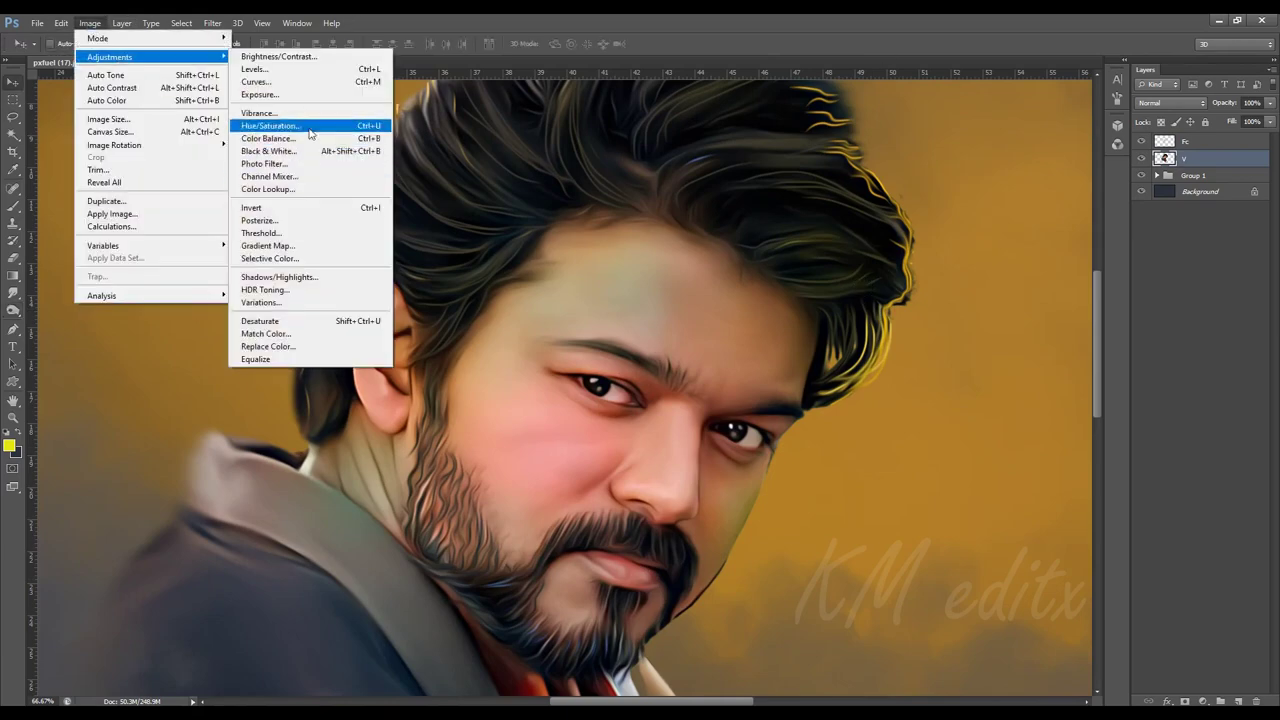
pyautogui.click(290, 128)
pyautogui.moveTo(919, 284); pyautogui.dragTo(927, 288)
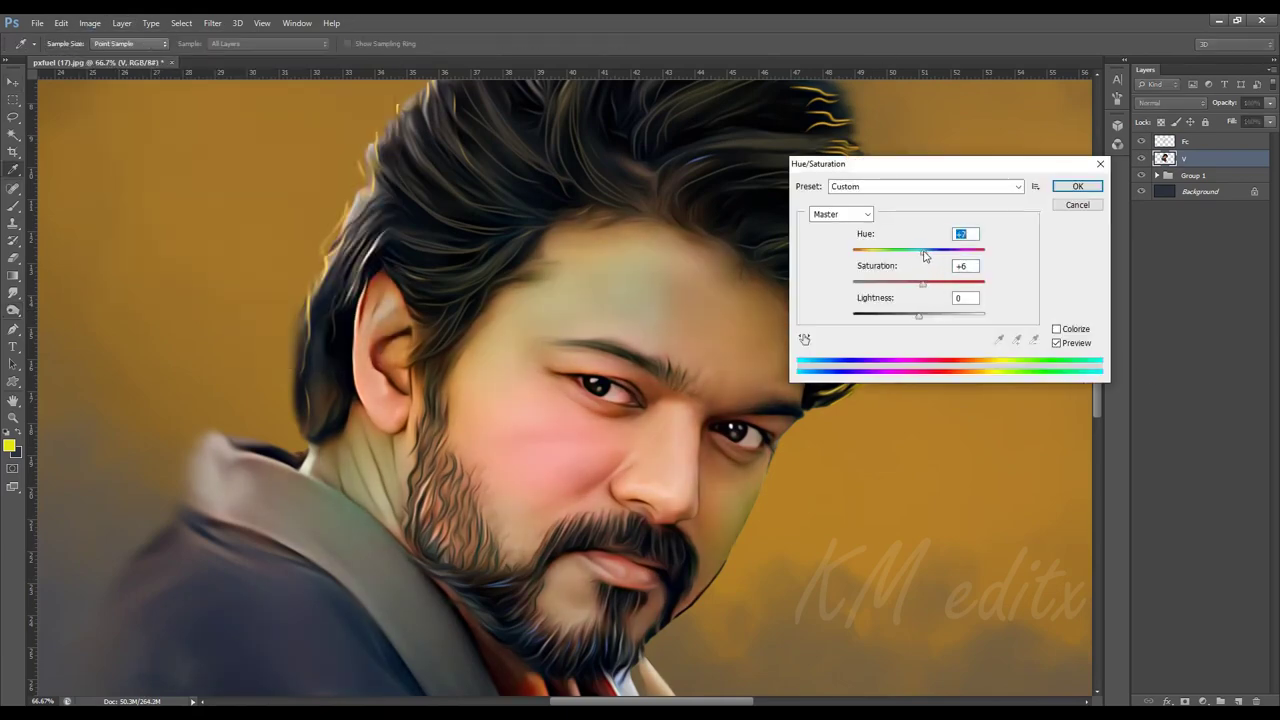
pyautogui.press('Return')
# Brighten layer V with Levels by setting the white input to 235.
pyautogui.hotkey('ctrl', 'l')
pyautogui.moveTo(1170, 334); pyautogui.dragTo(1157, 338)
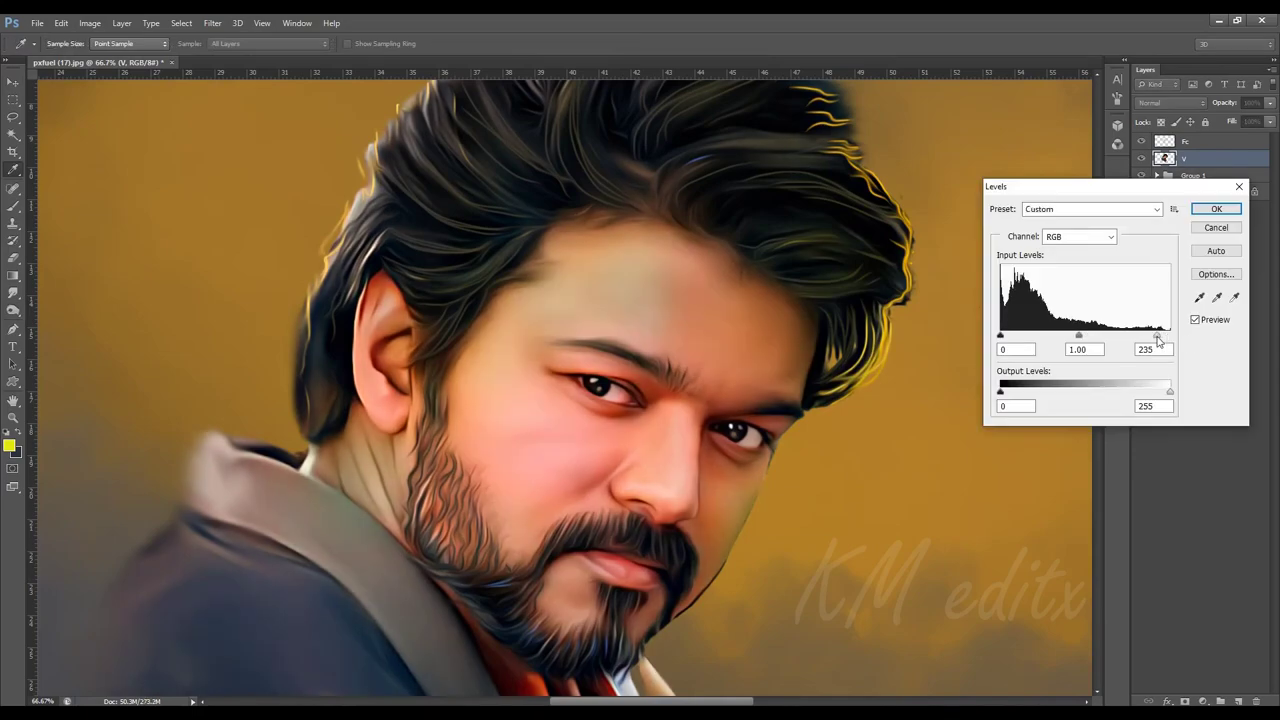
pyautogui.click(1216, 208)
# Add a new empty layer at the top of the stack.
pyautogui.press('v')
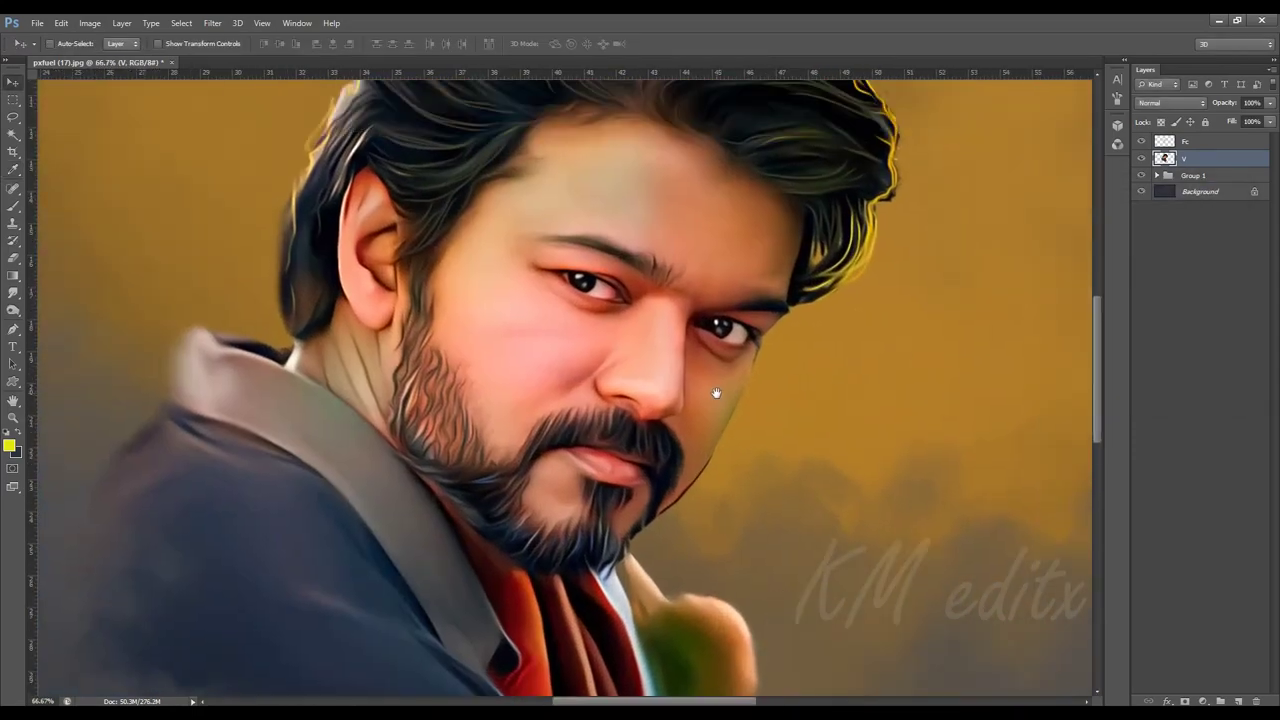
pyautogui.scroll(3, 654, 470)
pyautogui.scroll(-5, 520, 408)
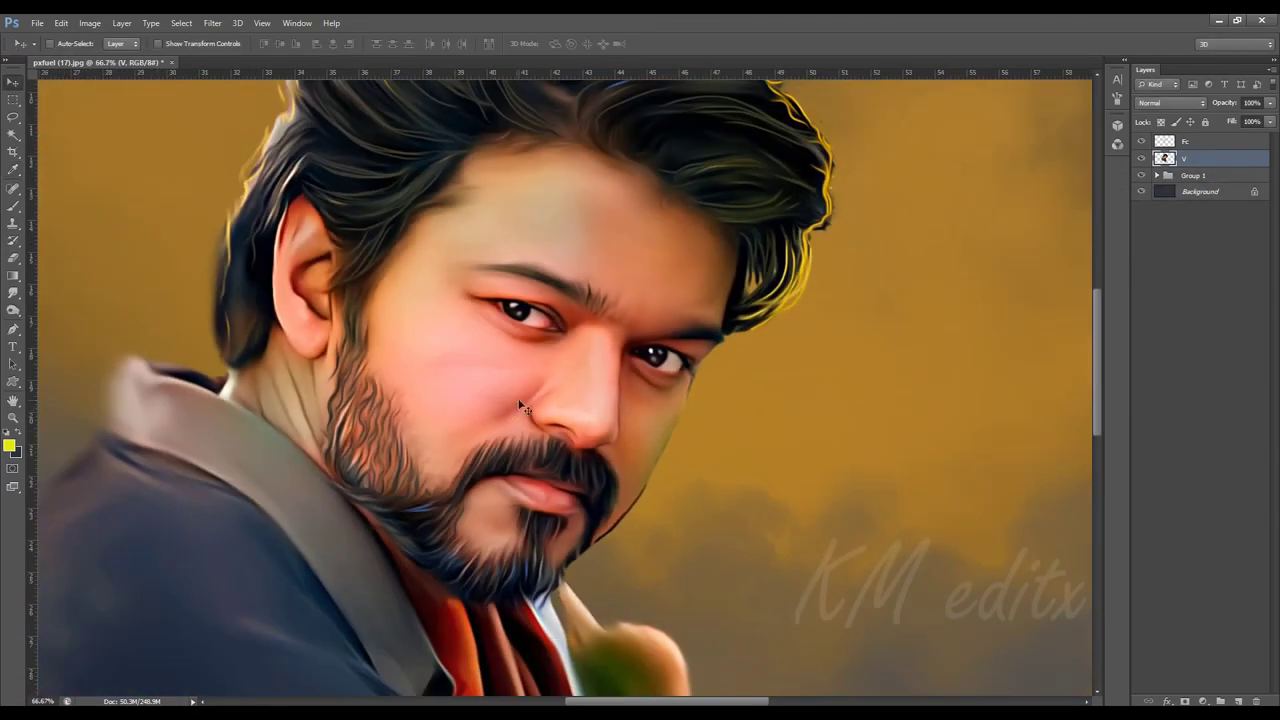
pyautogui.click(1238, 701)
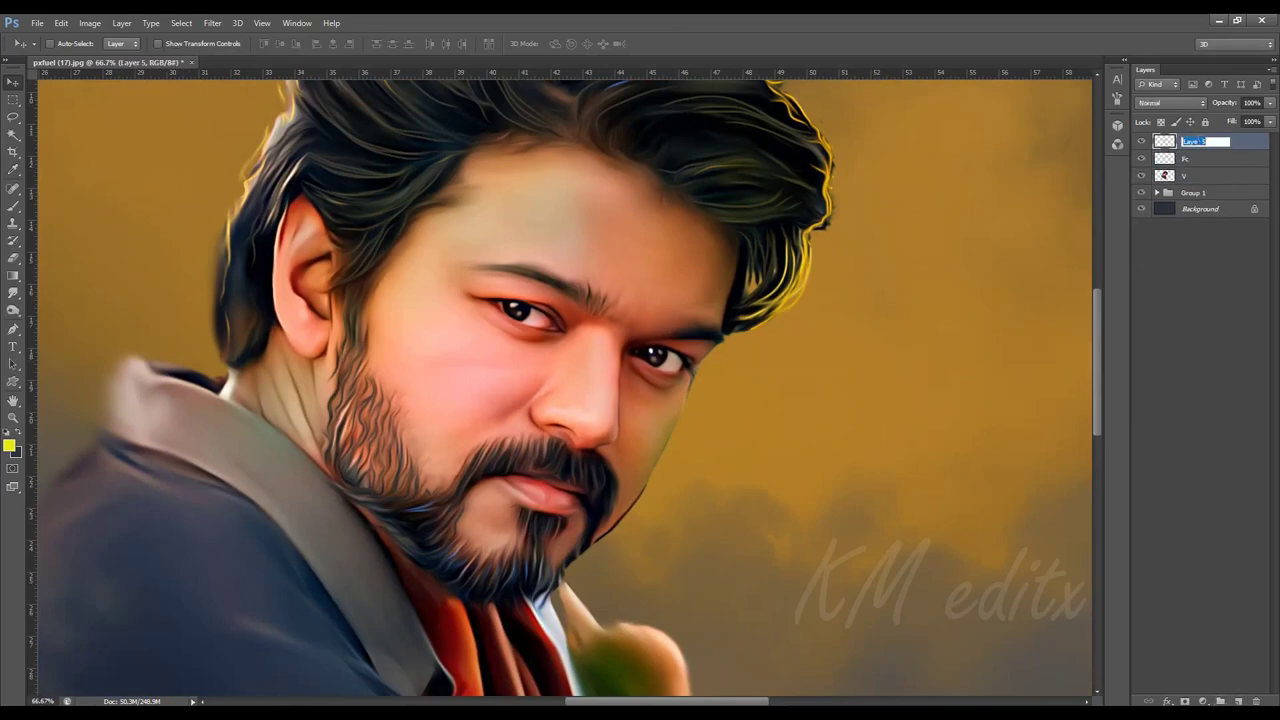
pyautogui.write('lt')
# Name the new layer lt and set a white brush at 100% opacity.
pyautogui.press('Return')
pyautogui.click(13, 206)
pyautogui.click(9, 445)
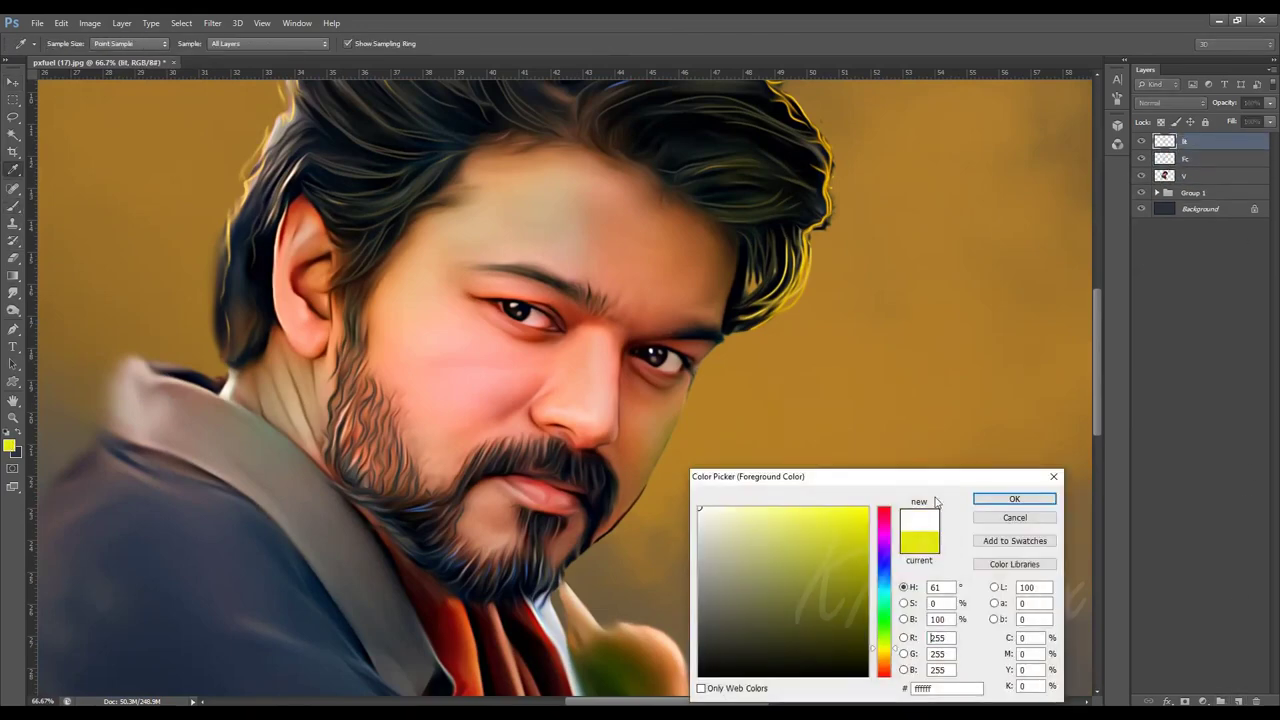
pyautogui.moveTo(280, 45); pyautogui.dragTo(346, 57)
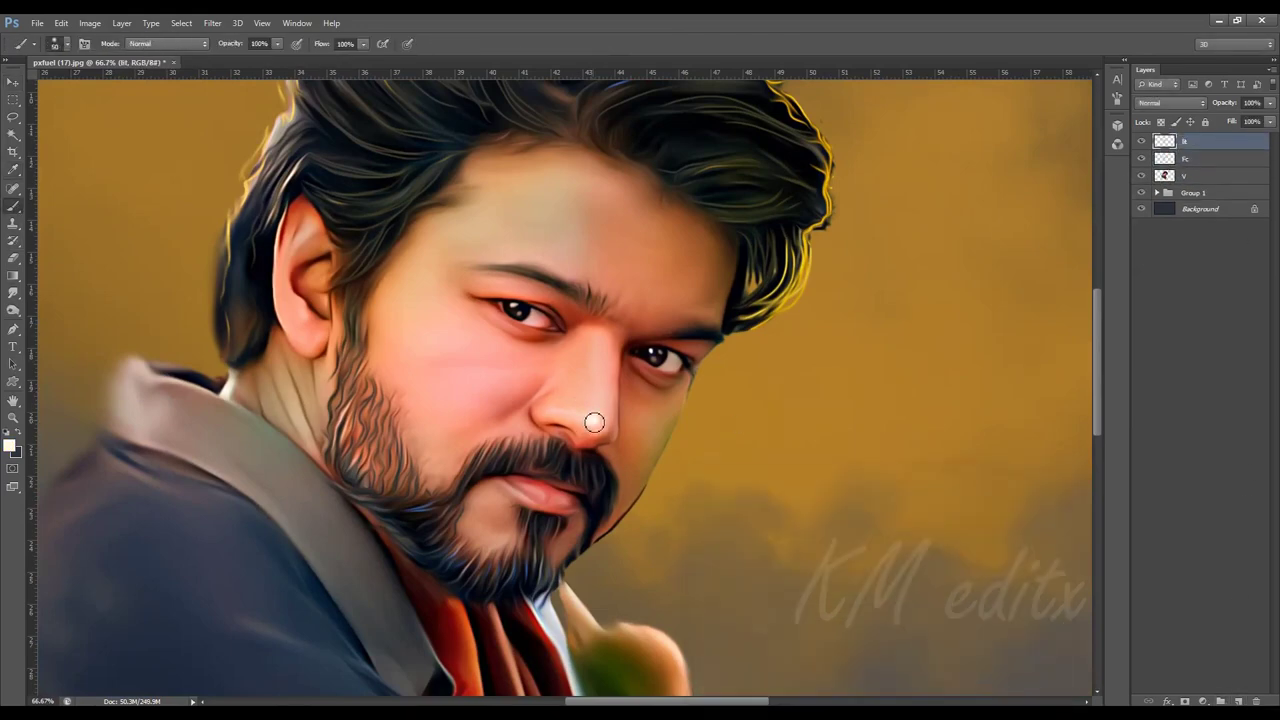
# Paint white highlights on the nose bridge, cheek, lower lip and eyebrow.
pyautogui.press(']')
pyautogui.moveTo(610, 405)
pyautogui.mouseDown()
pyautogui.moveTo(604, 342)
pyautogui.moveTo(607, 410)
pyautogui.mouseUp()
pyautogui.press('[')
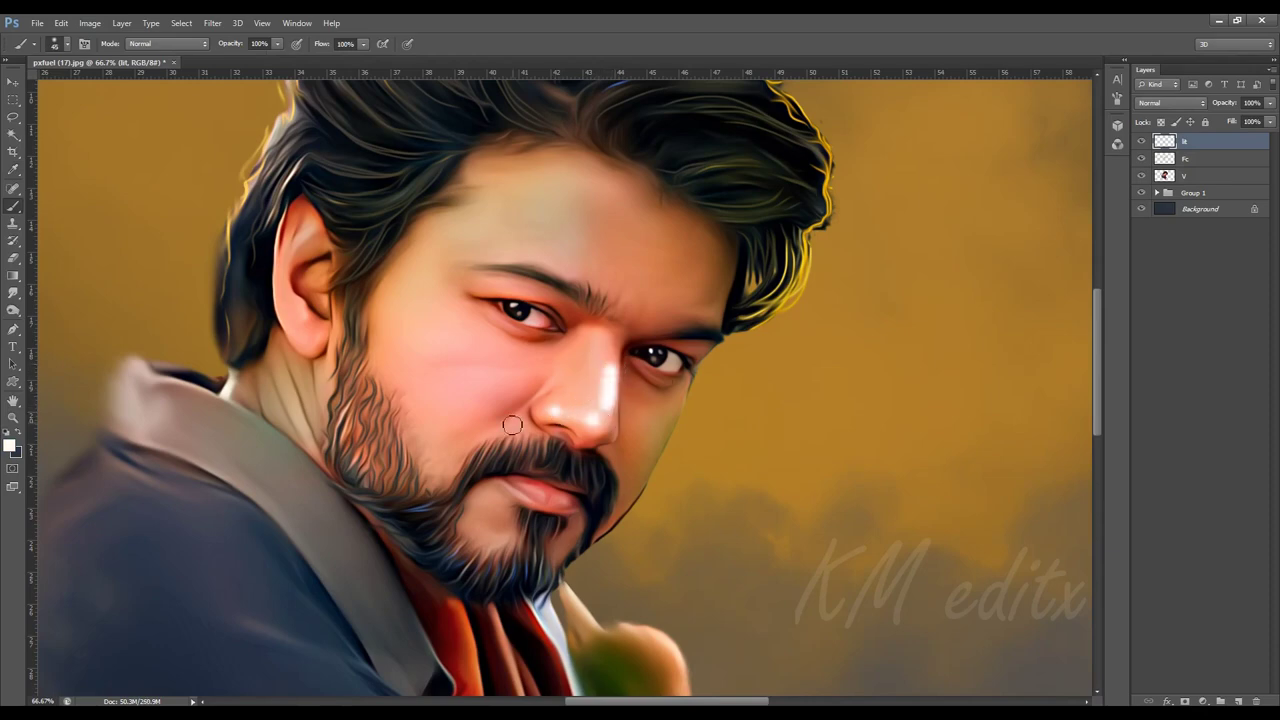
pyautogui.moveTo(509, 392); pyautogui.dragTo(487, 397)
pyautogui.moveTo(450, 352); pyautogui.dragTo(430, 356)
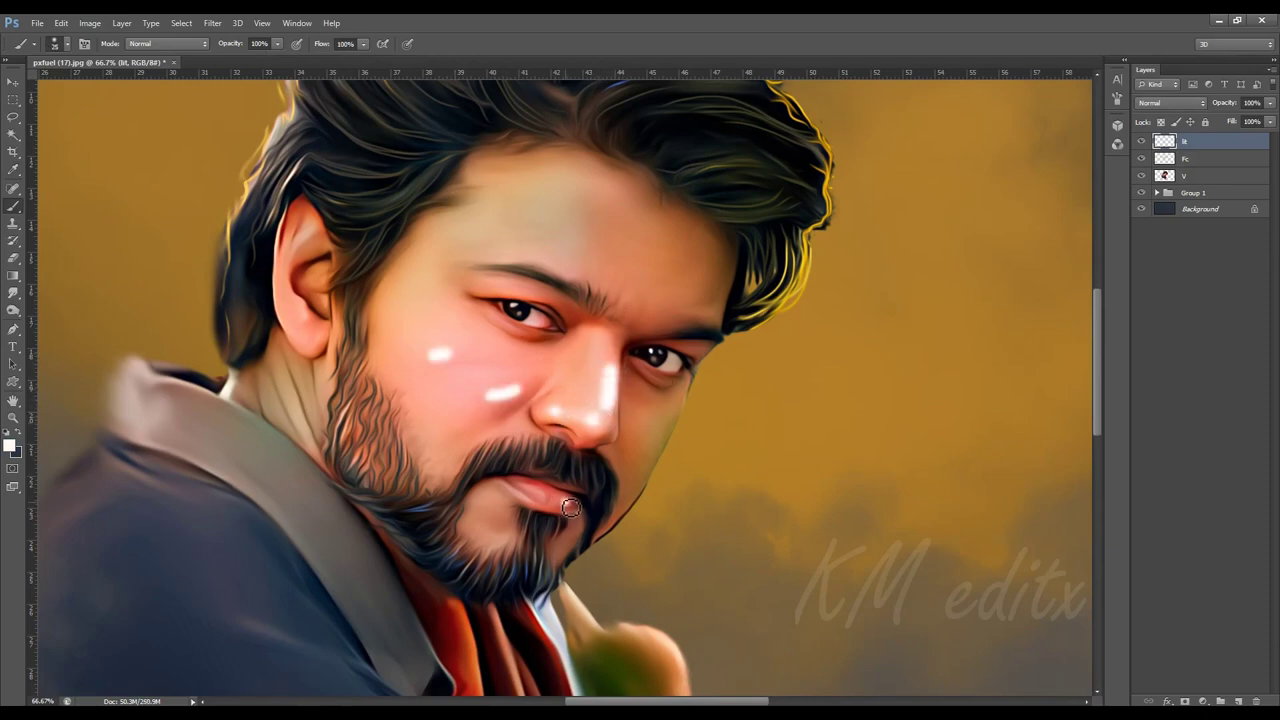
pyautogui.press('[')
pyautogui.press('[')
pyautogui.moveTo(512, 490); pyautogui.dragTo(548, 494)
pyautogui.moveTo(497, 259); pyautogui.dragTo(540, 262)
pyautogui.moveTo(553, 268); pyautogui.dragTo(566, 274)
# Zoom to 100% on the face and set up a slightly larger Smudge brush.
pyautogui.hotkey('ctrl', '+')
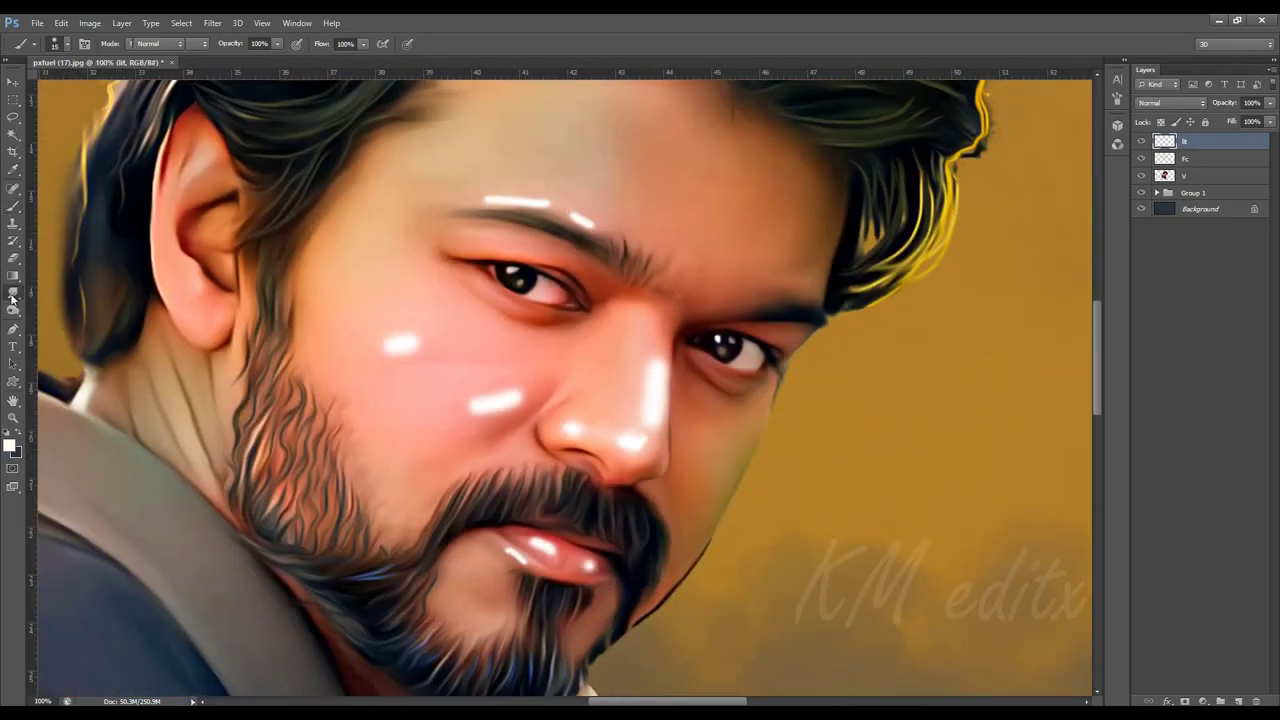
pyautogui.click(13, 293)
pyautogui.scroll(1, 550, 615)
pyautogui.press(']')
# Smudge the lip and eyebrow highlights into soft glows at 28% strength.
pyautogui.moveTo(541, 475); pyautogui.dragTo(557, 487)
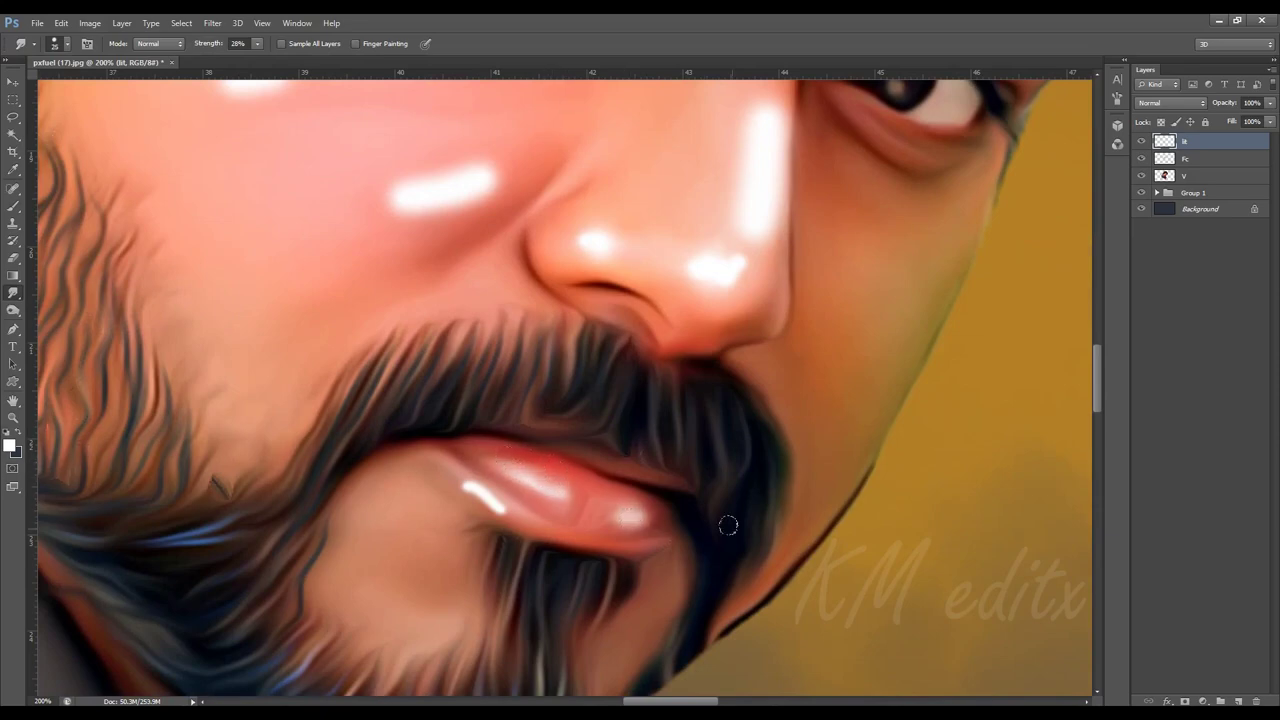
pyautogui.press(']')
pyautogui.moveTo(492, 502); pyautogui.dragTo(452, 472)
pyautogui.scroll(-3, 582, 420)
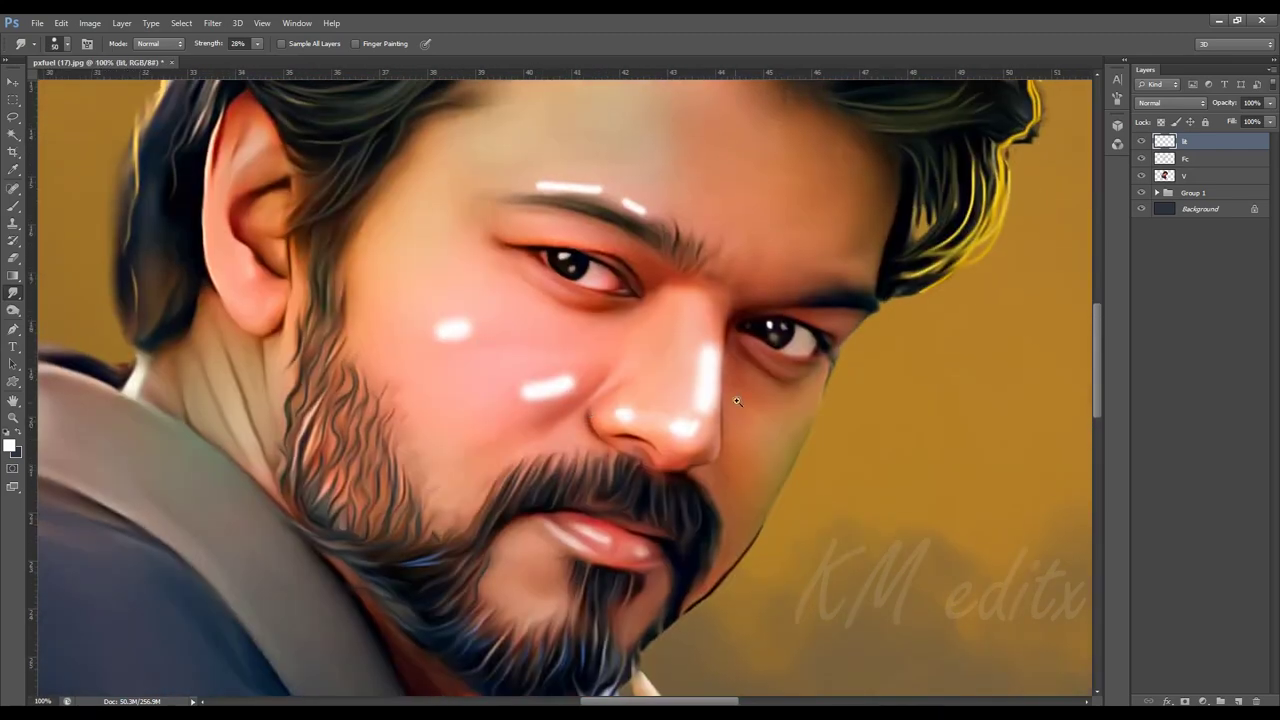
pyautogui.scroll(4, 582, 420)
pyautogui.press(']')
pyautogui.moveTo(582, 420); pyautogui.dragTo(607, 505)
pyautogui.moveTo(340, 302)
pyautogui.mouseDown()
pyautogui.moveTo(603, 294)
pyautogui.moveTo(534, 306)
pyautogui.moveTo(572, 303)
pyautogui.mouseUp()
pyautogui.moveTo(740, 400); pyautogui.dragTo(669, 314)
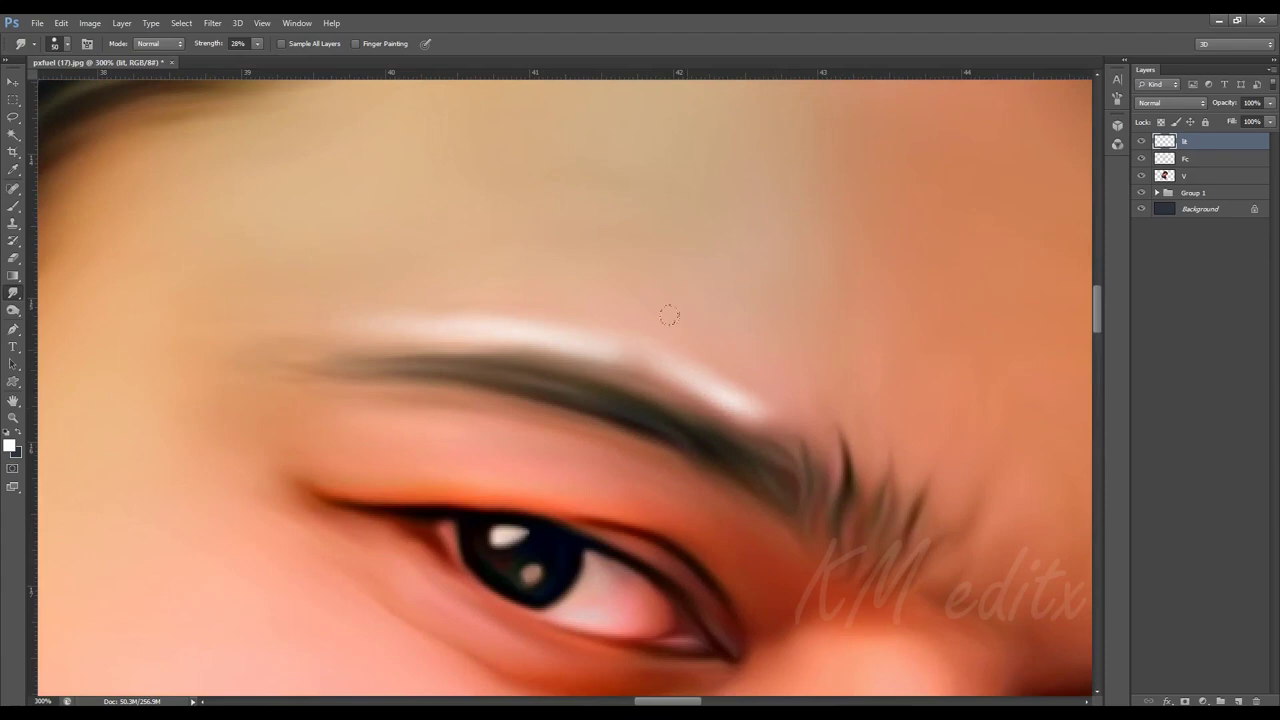
pyautogui.scroll(-2, 593, 390)
pyautogui.scroll(2, 593, 390)
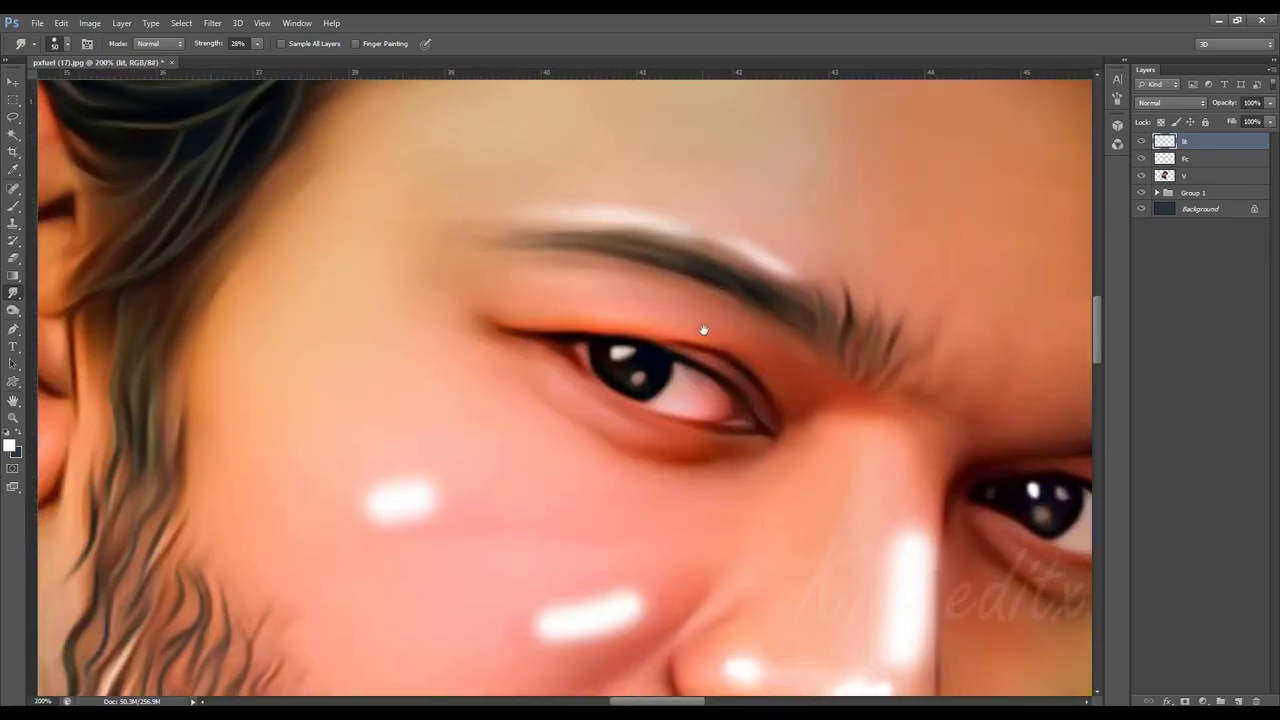
pyautogui.scroll(-2, 703, 331)
pyautogui.scroll(1, 571, 420)
# Smudge the nose and cheek highlights into the skin, then zoom out to see the face.
pyautogui.moveTo(580, 478)
pyautogui.mouseDown()
pyautogui.moveTo(592, 512)
pyautogui.moveTo(586, 309)
pyautogui.moveTo(597, 294)
pyautogui.moveTo(562, 358)
pyautogui.moveTo(563, 266)
pyautogui.mouseUp()
pyautogui.moveTo(563, 317)
pyautogui.mouseDown()
pyautogui.moveTo(520, 351)
pyautogui.moveTo(590, 140)
pyautogui.mouseUp()
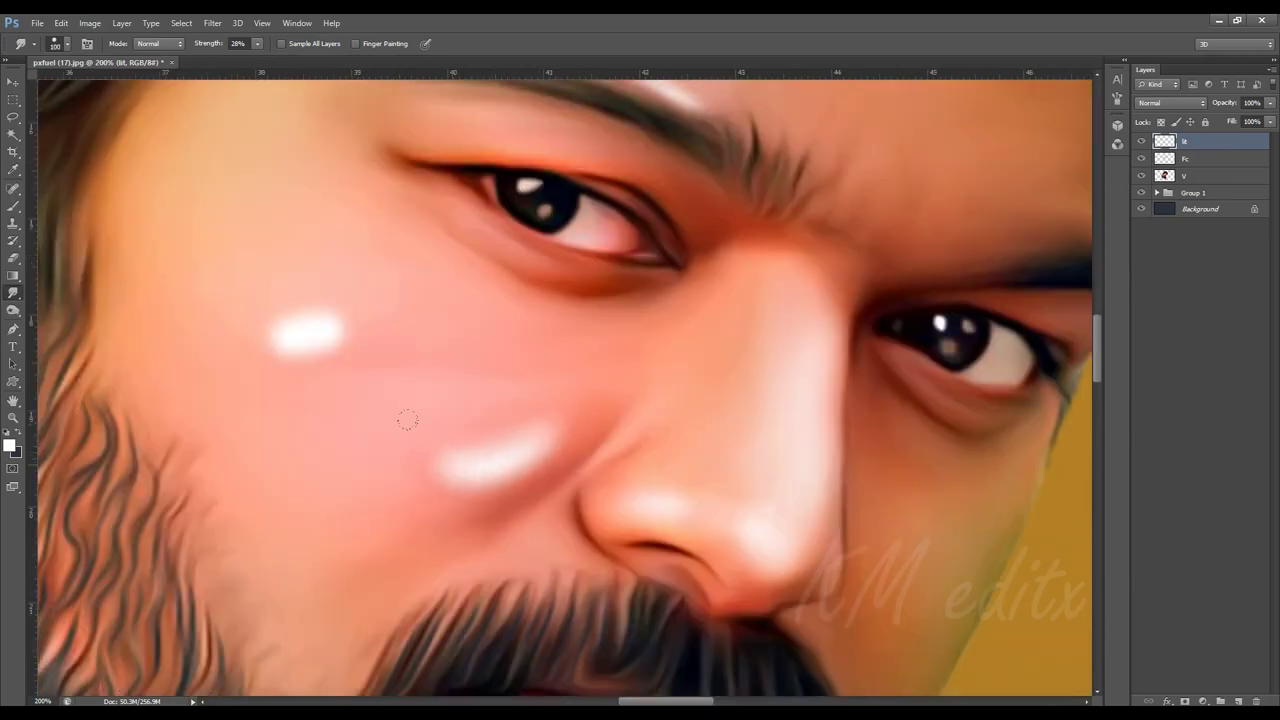
pyautogui.moveTo(470, 455); pyautogui.dragTo(395, 520)
pyautogui.moveTo(530, 445)
pyautogui.mouseDown()
pyautogui.moveTo(400, 515)
pyautogui.moveTo(460, 515)
pyautogui.mouseUp()
pyautogui.moveTo(570, 430); pyautogui.dragTo(380, 525)
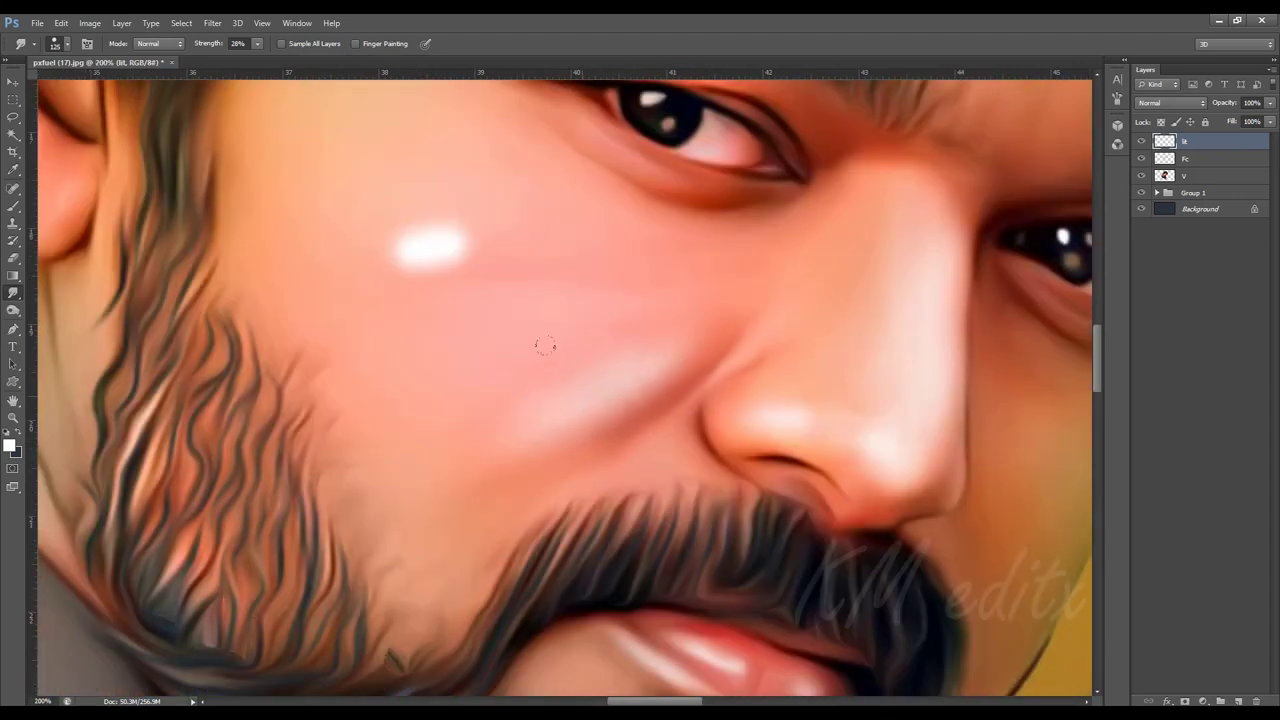
pyautogui.moveTo(630, 385); pyautogui.dragTo(563, 303)
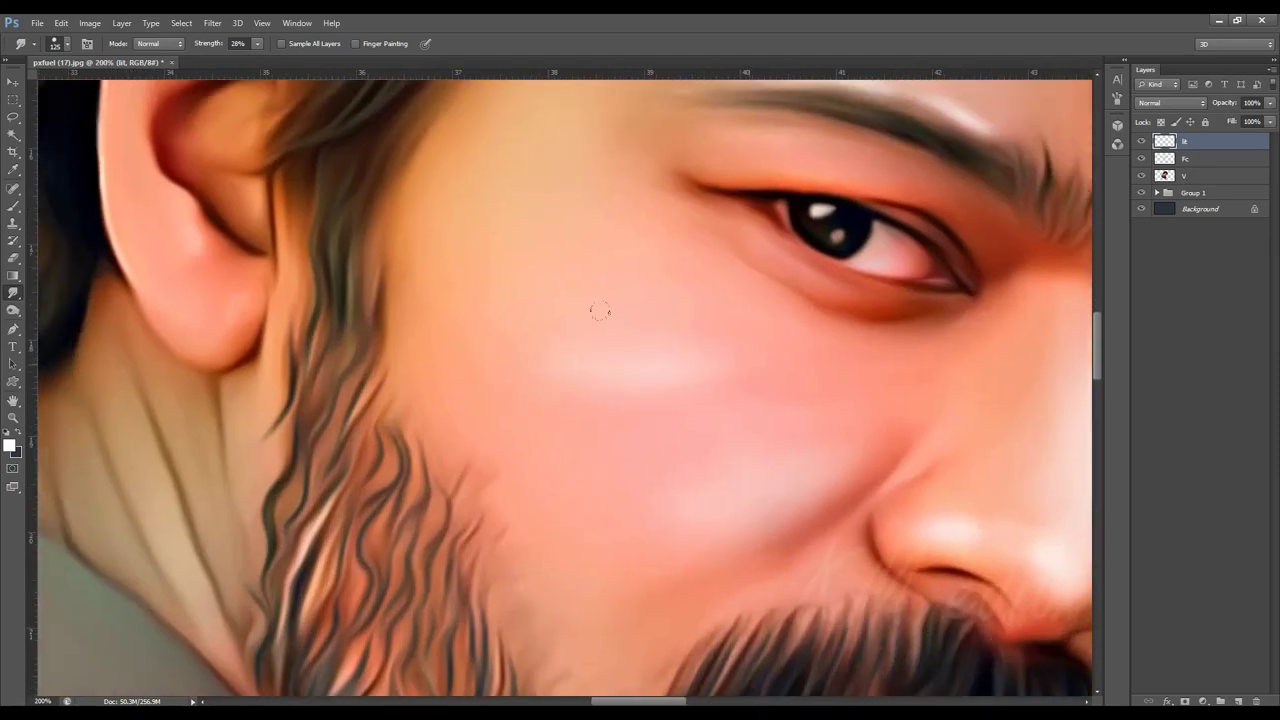
pyautogui.hotkey('ctrl', '-')
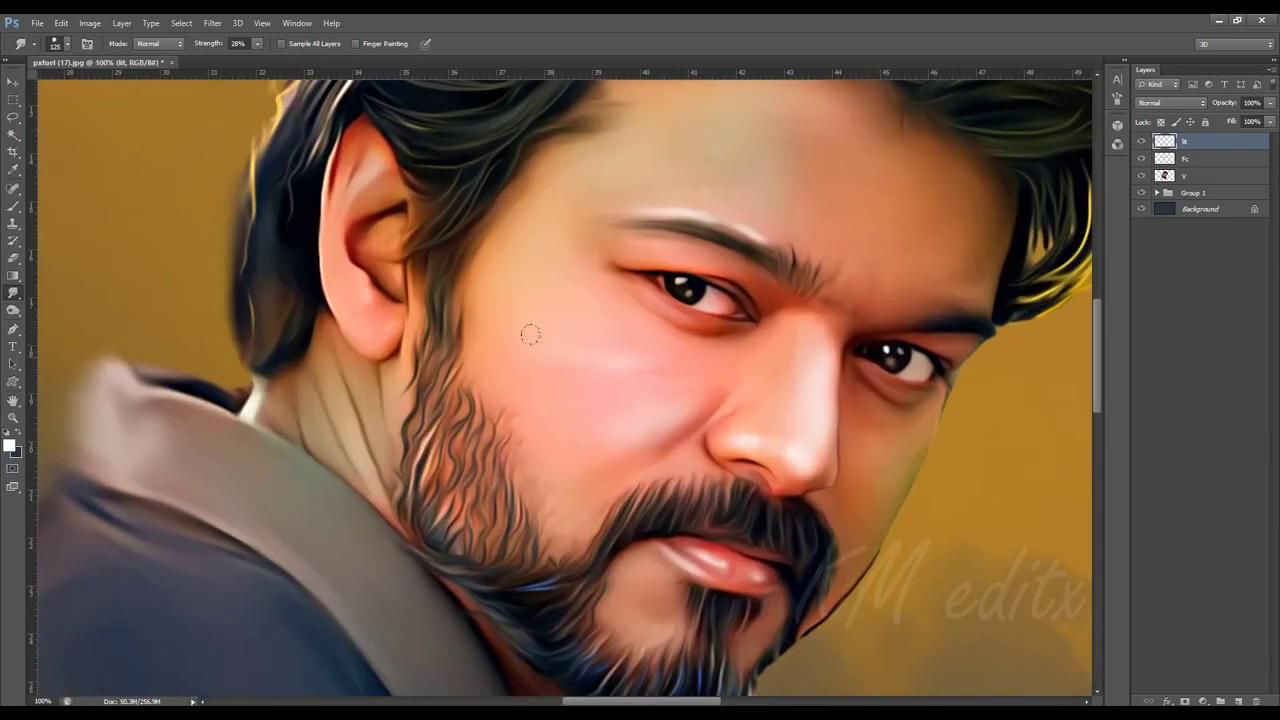
pyautogui.press('e')
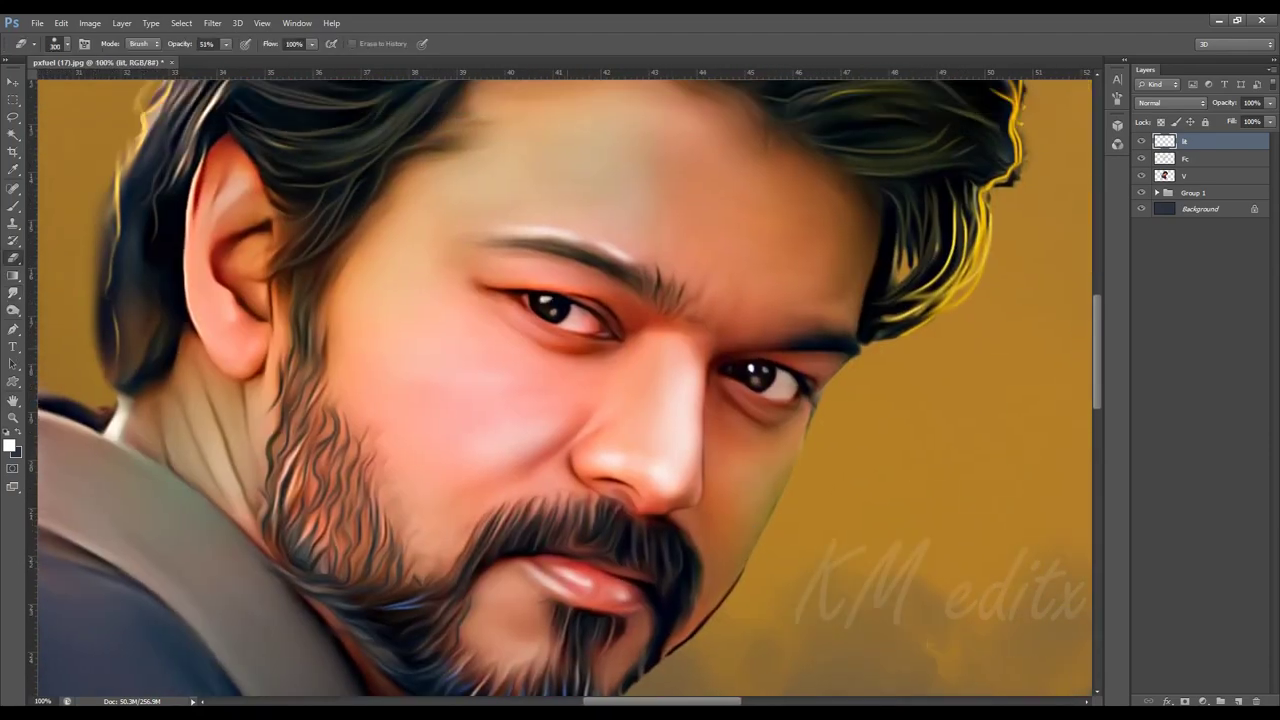
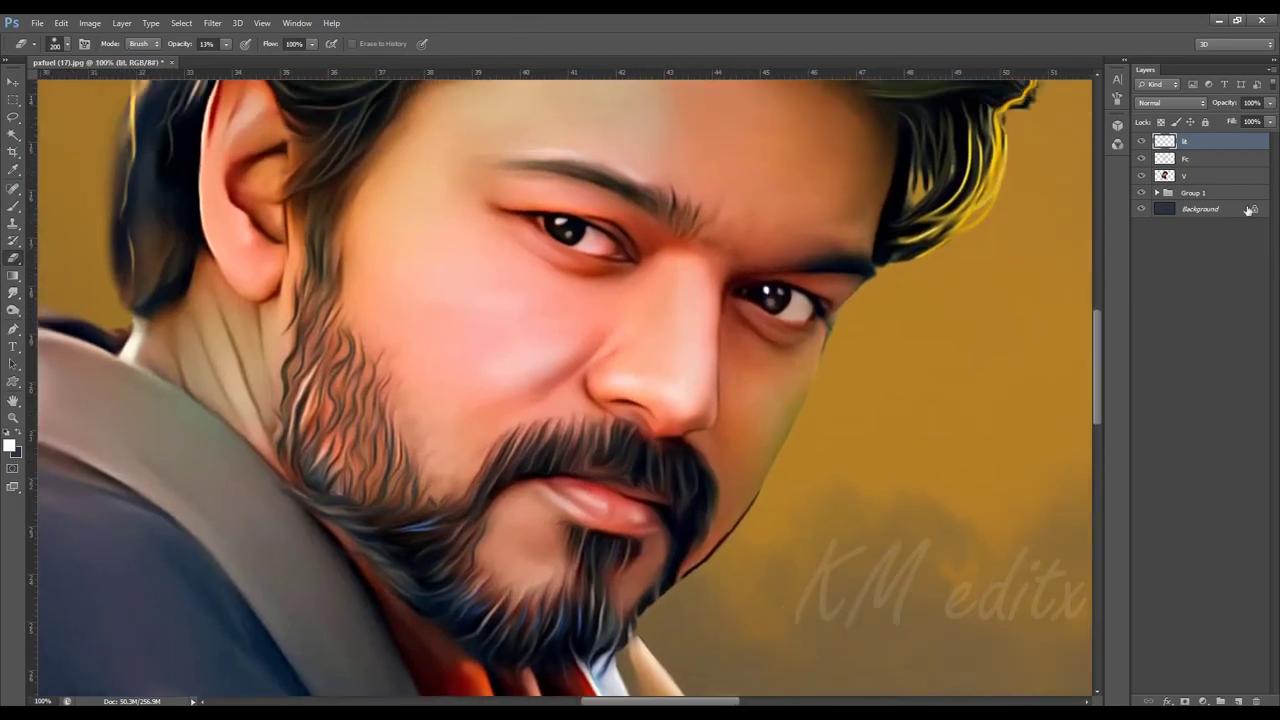
# Apply Levels to layer V with inputs 13 / 1.00 / 235 for stronger contrast.
pyautogui.click(1200, 175)
pyautogui.hotkey('ctrl', 'l')
pyautogui.moveTo(1169, 335); pyautogui.dragTo(1157, 335)
pyautogui.moveTo(1001, 335); pyautogui.dragTo(1008, 336)
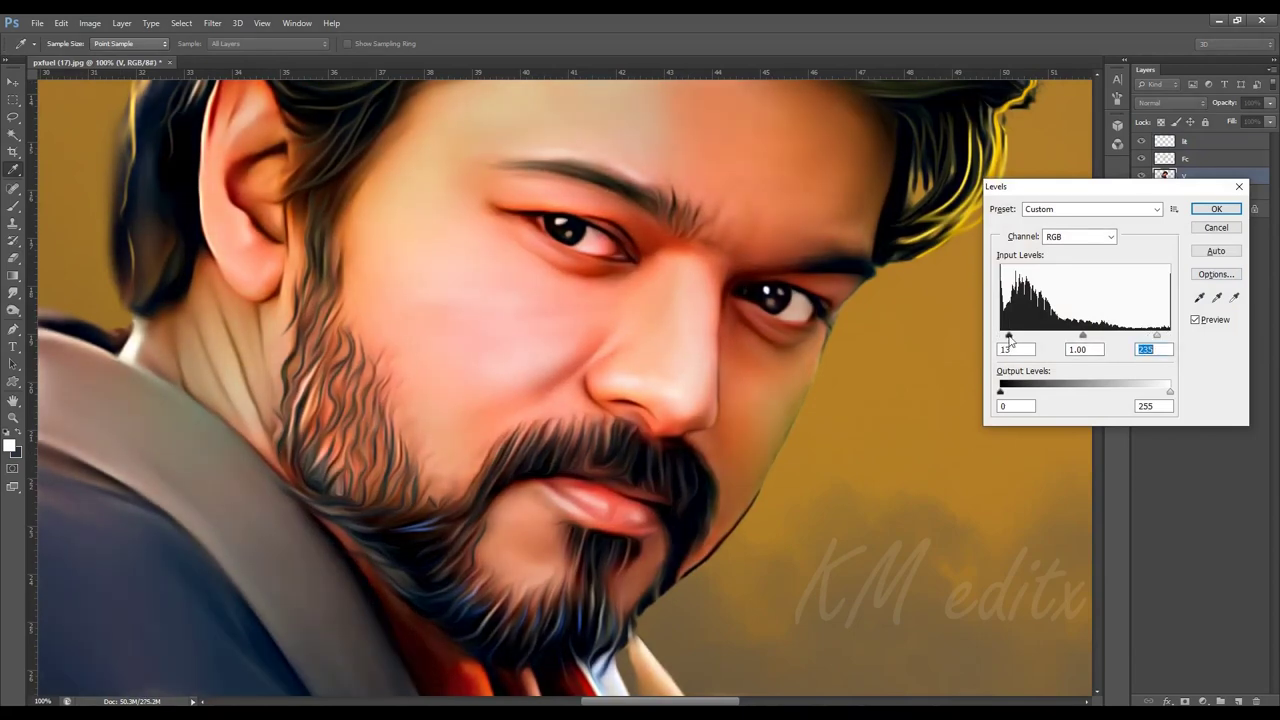
pyautogui.click(1216, 209)
# Add a new empty layer at the top and name it Dark.
pyautogui.click(1238, 701)
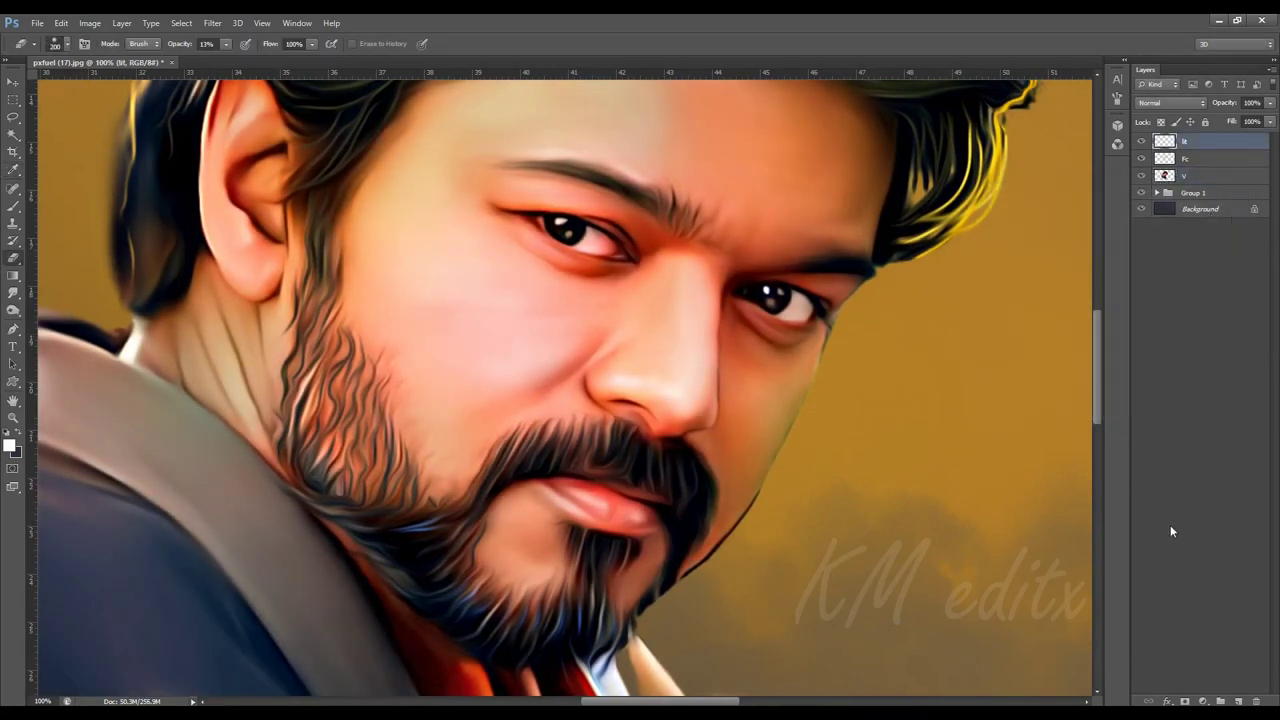
pyautogui.doubleClick(1205, 141)
pyautogui.write('ark')
pyautogui.press('Return')
# Set the foreground colour to a brown shade.
pyautogui.press('i')
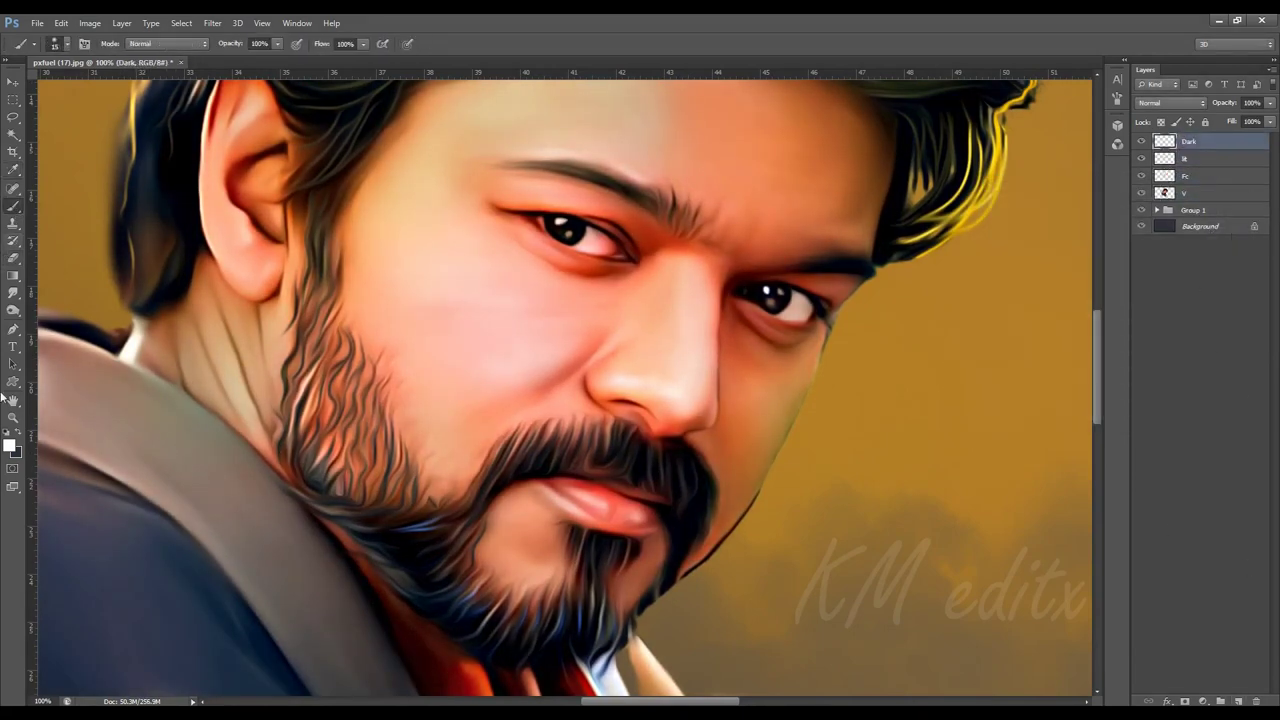
pyautogui.click(9, 445)
pyautogui.click(886, 672)
pyautogui.click(820, 610)
pyautogui.click(1014, 498)
# Brush faint 8% brown shading under the eye and along the cheek.
pyautogui.press('b')
pyautogui.moveTo(650, 310); pyautogui.dragTo(517, 286)
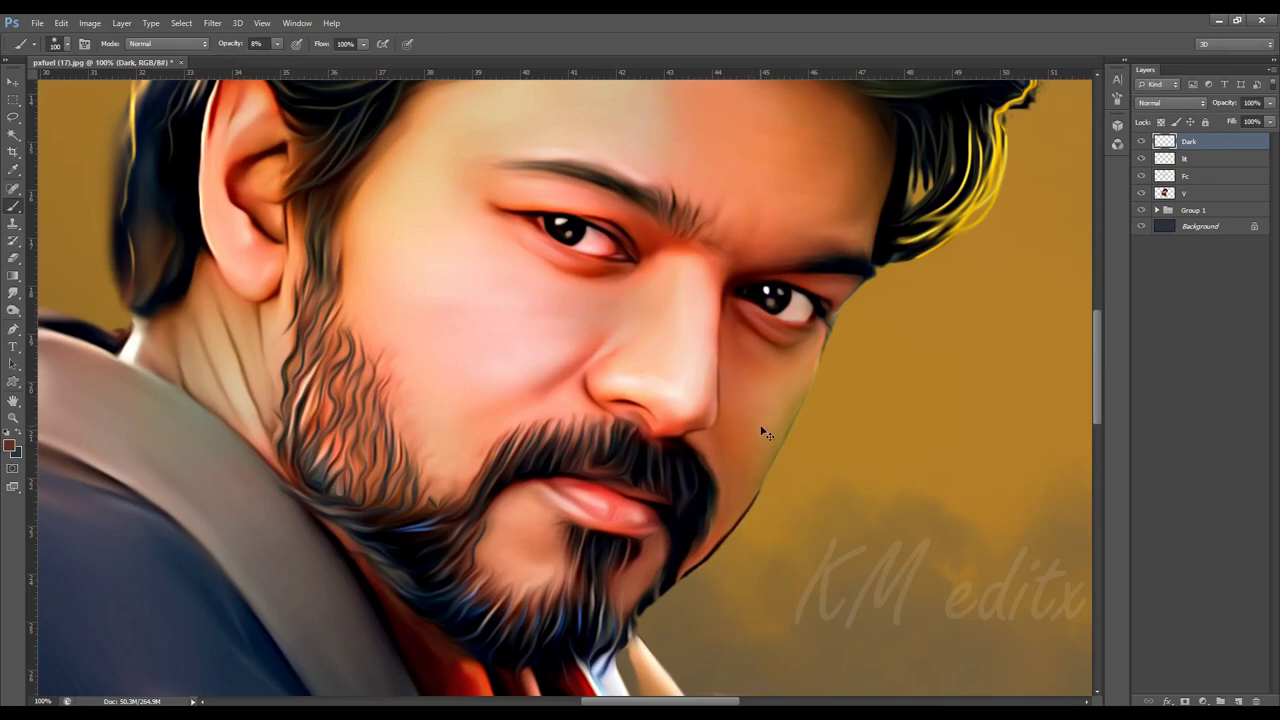
pyautogui.hotkey('ctrl', '-')
pyautogui.moveTo(515, 414)
pyautogui.mouseDown()
pyautogui.moveTo(537, 513)
pyautogui.moveTo(479, 501)
pyautogui.mouseUp()
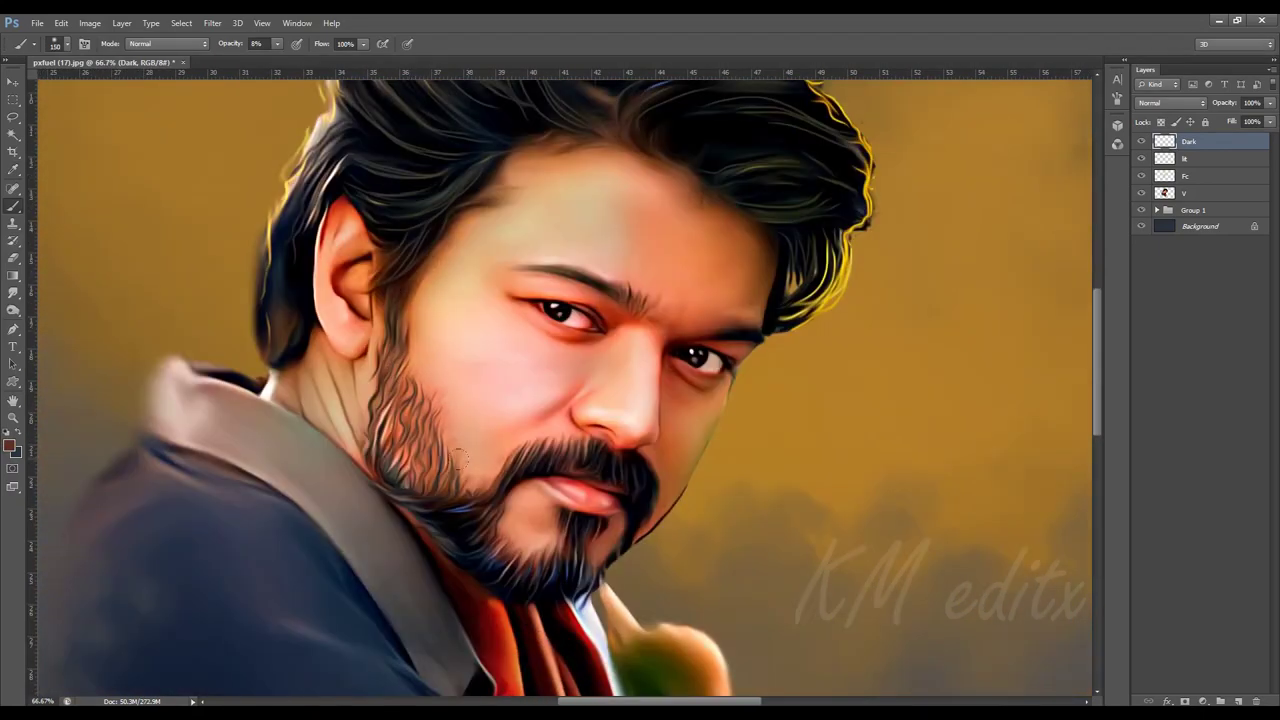
pyautogui.scroll(-2, 650, 474)
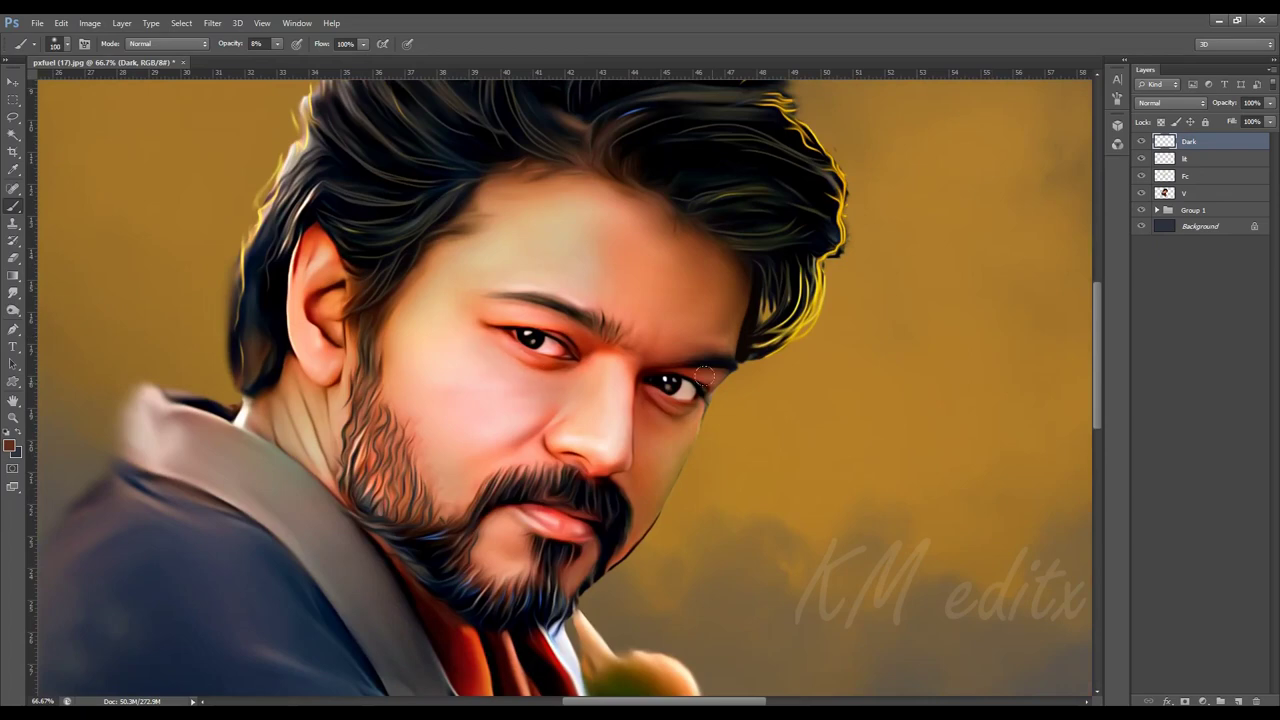
# Toggle the Dark layer's visibility to compare, and confirm its name as Dark.
pyautogui.click(1140, 142)
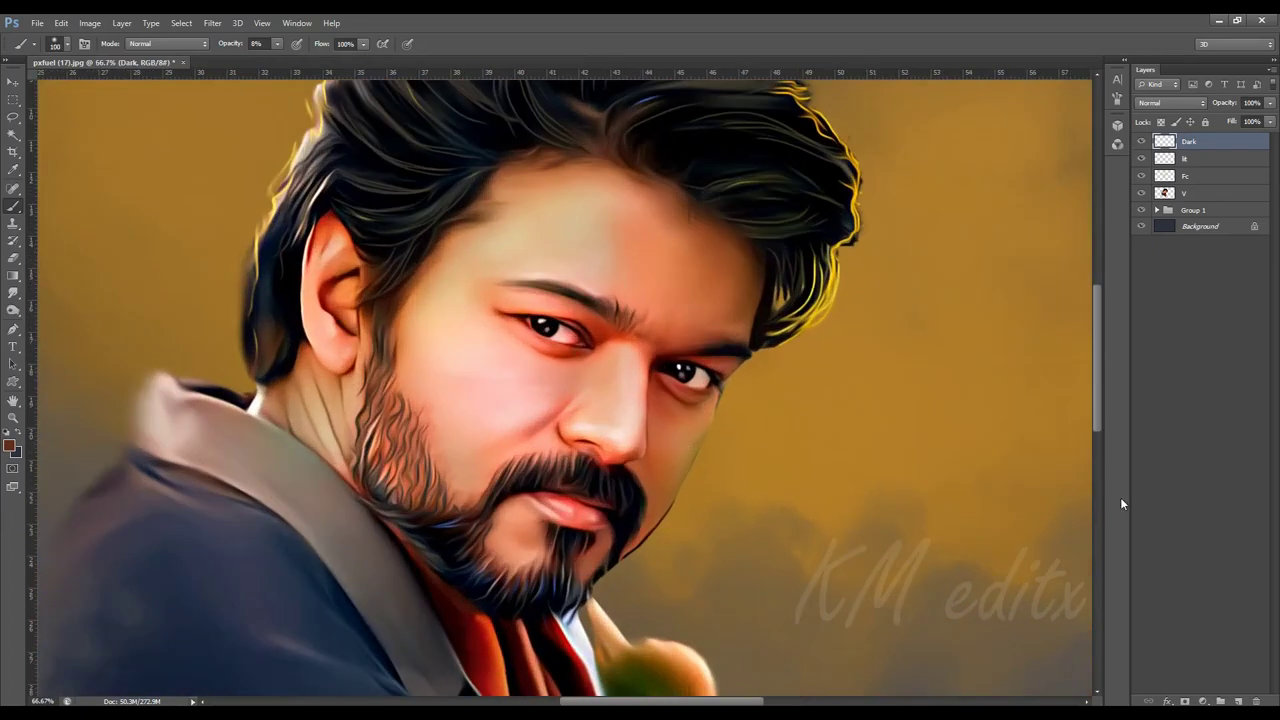
pyautogui.click(1141, 142)
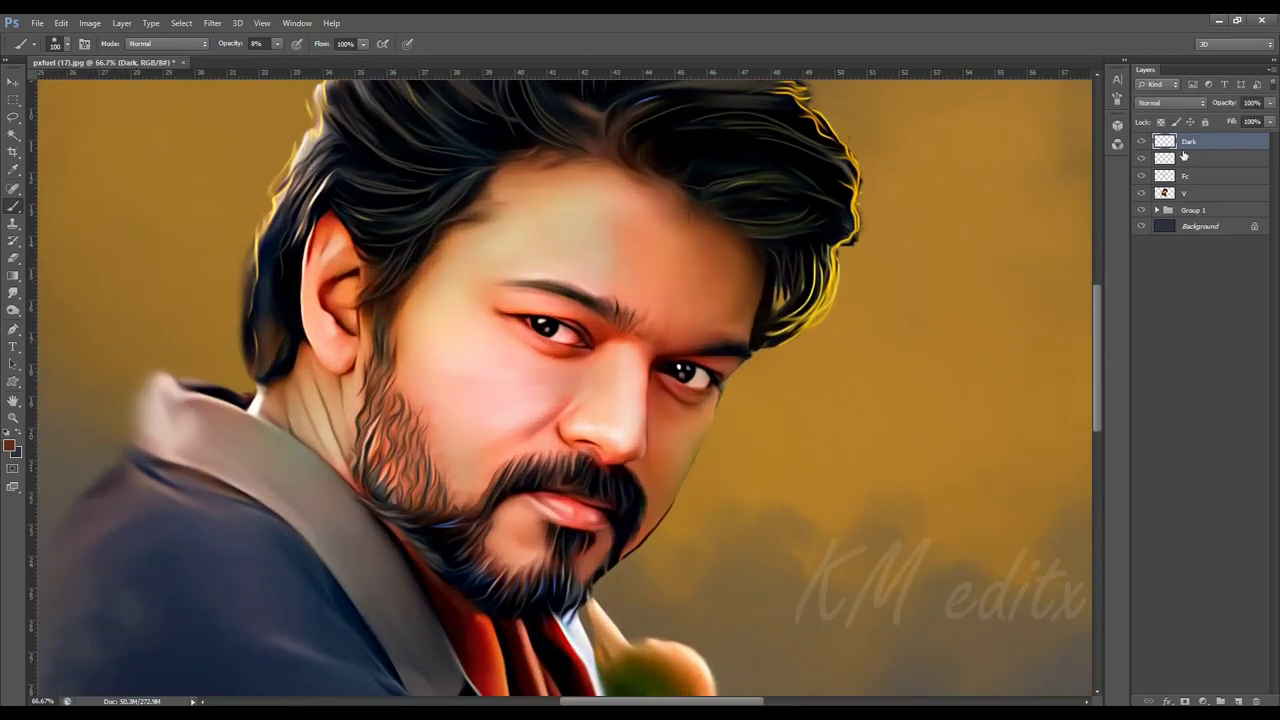
pyautogui.doubleClick(1190, 141)
pyautogui.write('Dar')
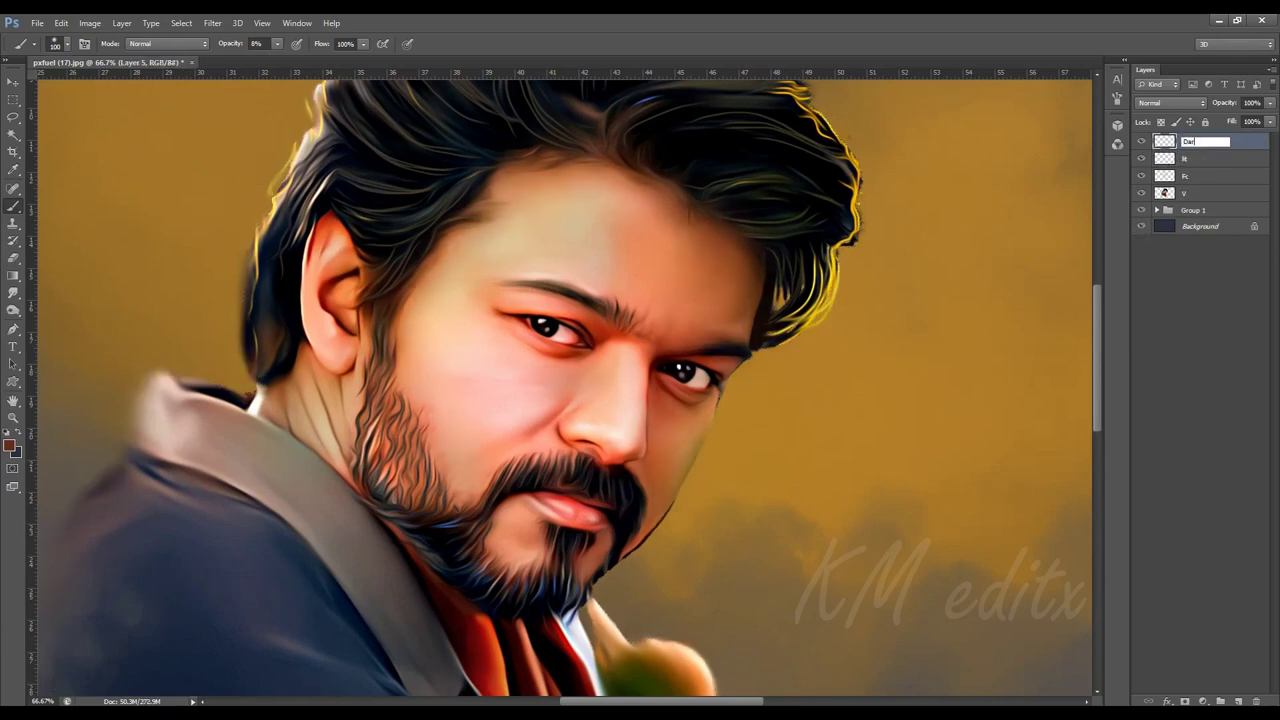
pyautogui.write('k')
pyautogui.press('Return')
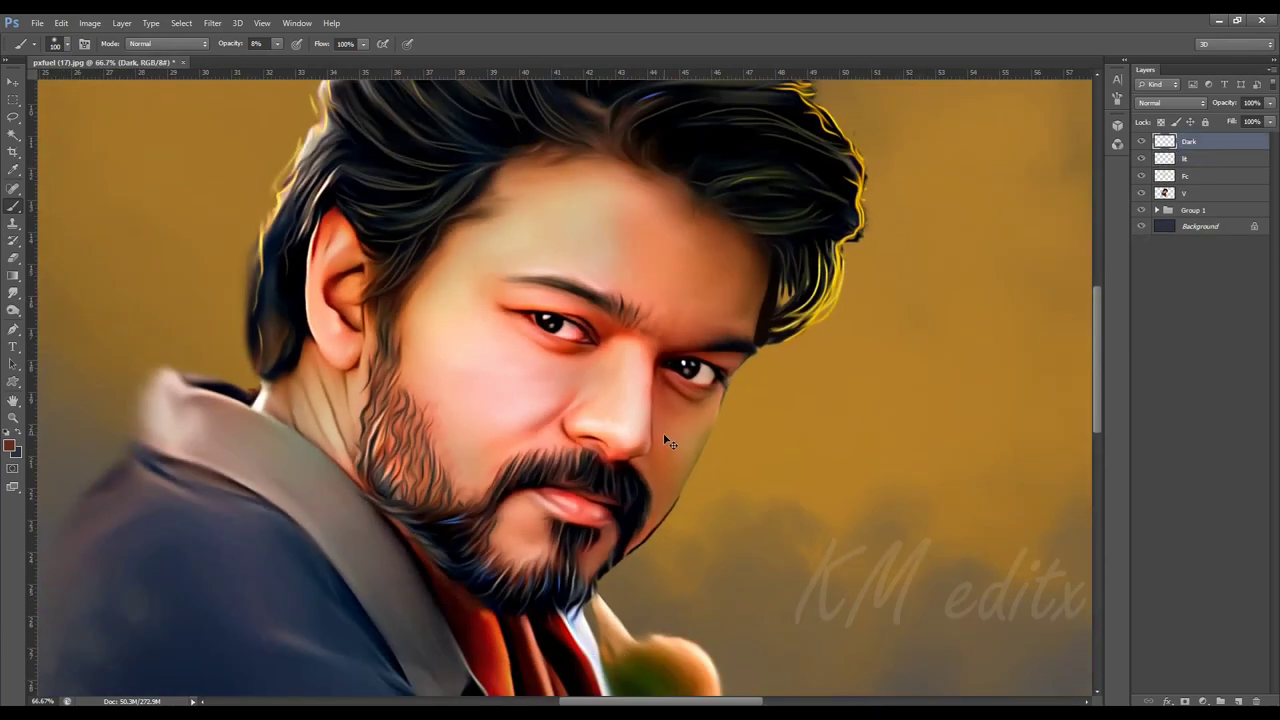
# With brush size 40 and 100% zoom, add a new layer named line.
pyautogui.press('[')
pyautogui.press('[')
pyautogui.press('[')
pyautogui.hotkey('ctrl', '1')
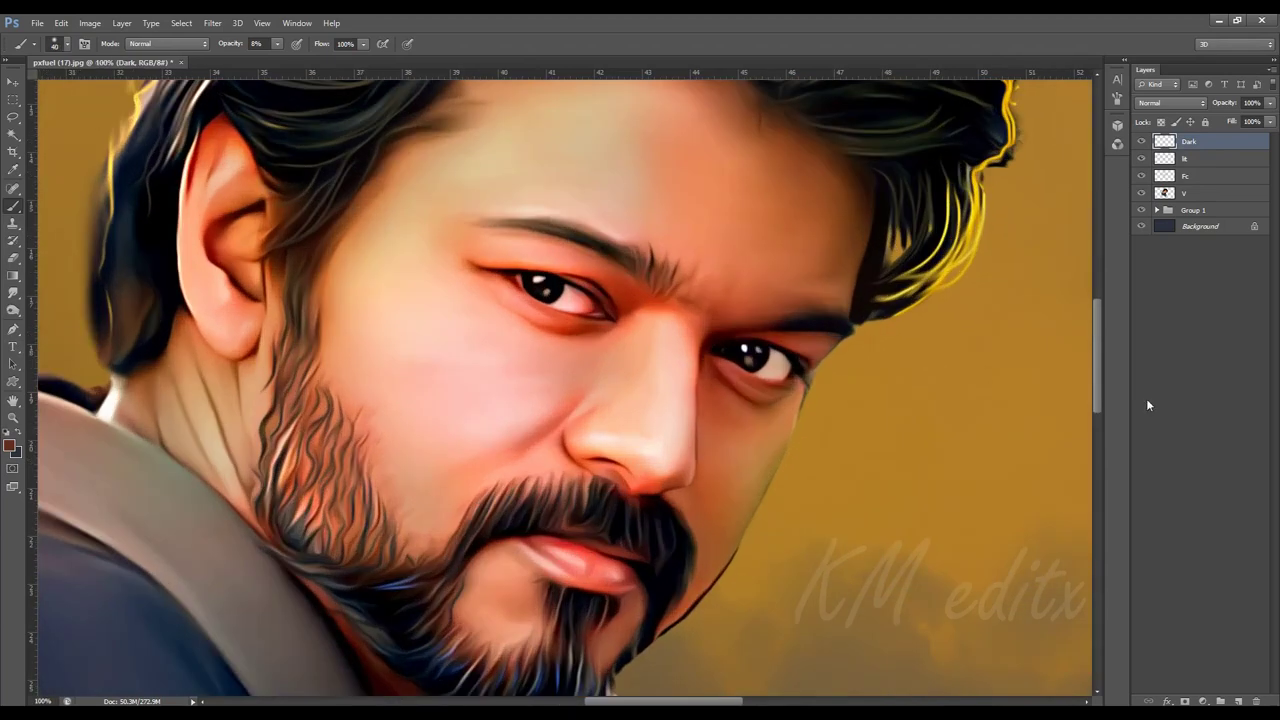
pyautogui.click(1238, 701)
pyautogui.doubleClick(1190, 141)
pyautogui.press('Return')
pyautogui.doubleClick(1207, 150)
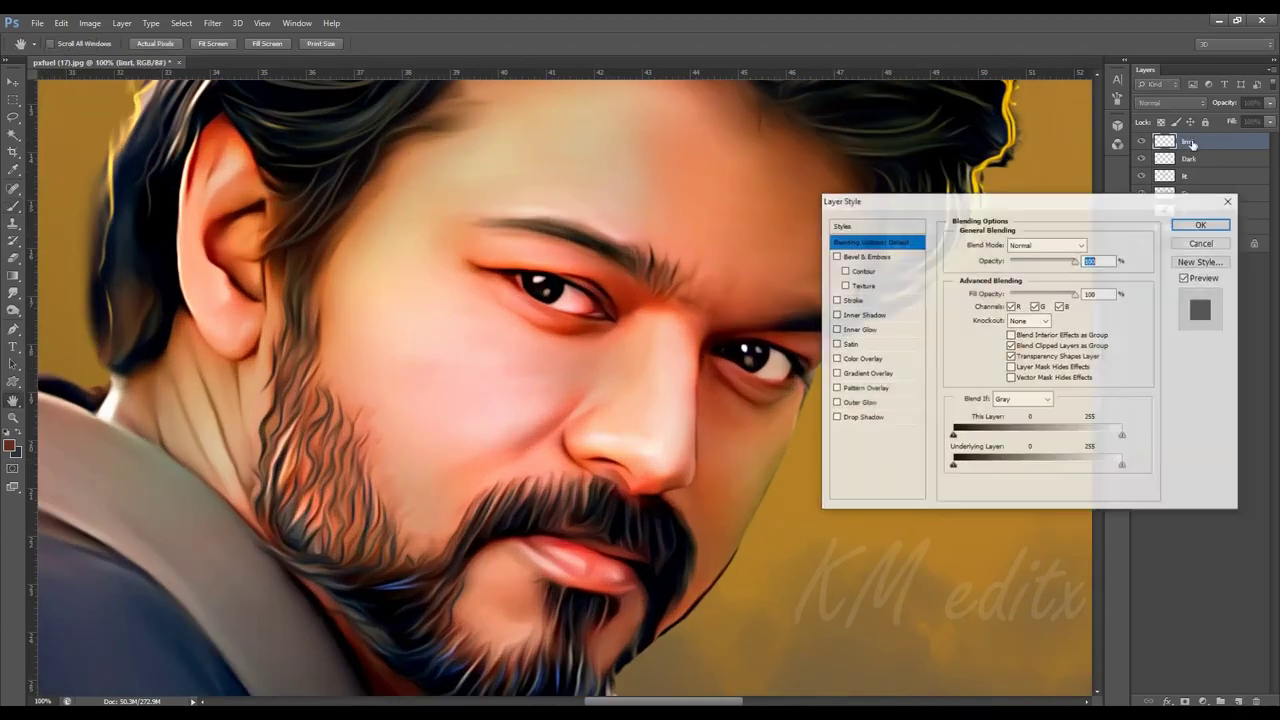
pyautogui.press('Escape')
pyautogui.doubleClick(1190, 141)
pyautogui.write('ine')
pyautogui.press('Return')
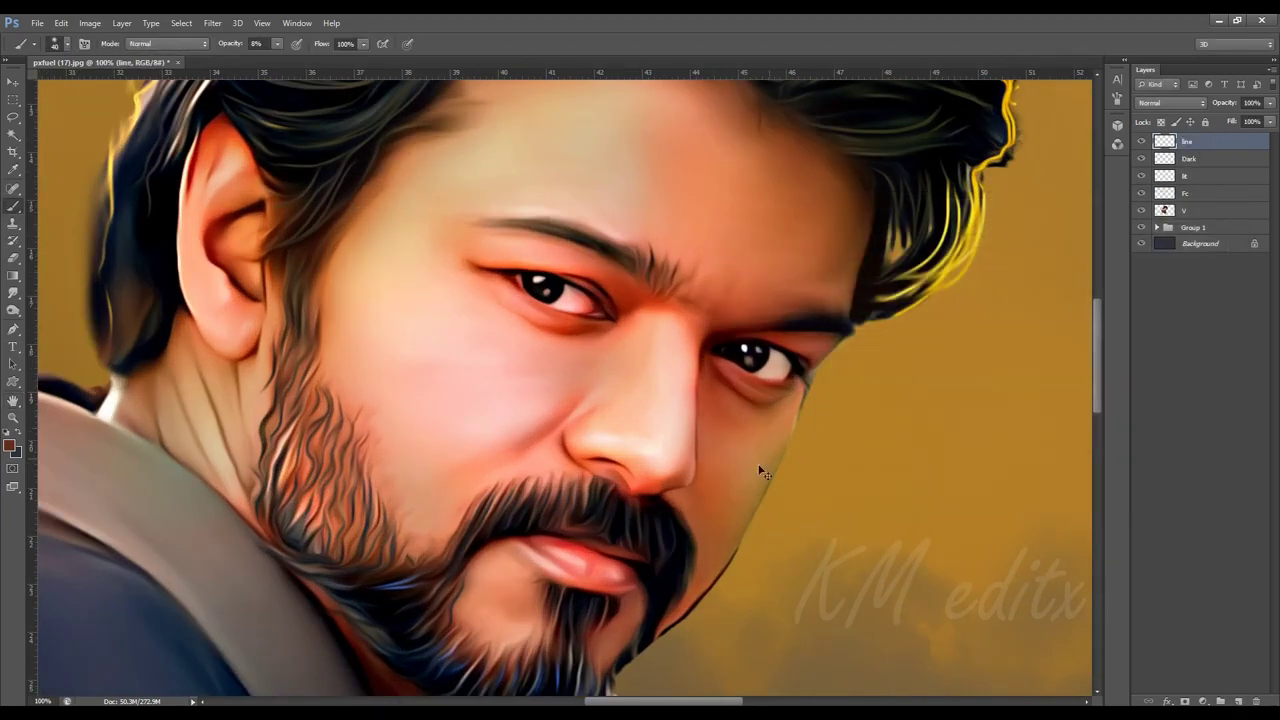
# At 67% brush opacity, paint dark lines along the nose crease and nostril edge.
pyautogui.scroll(2, 760, 472)
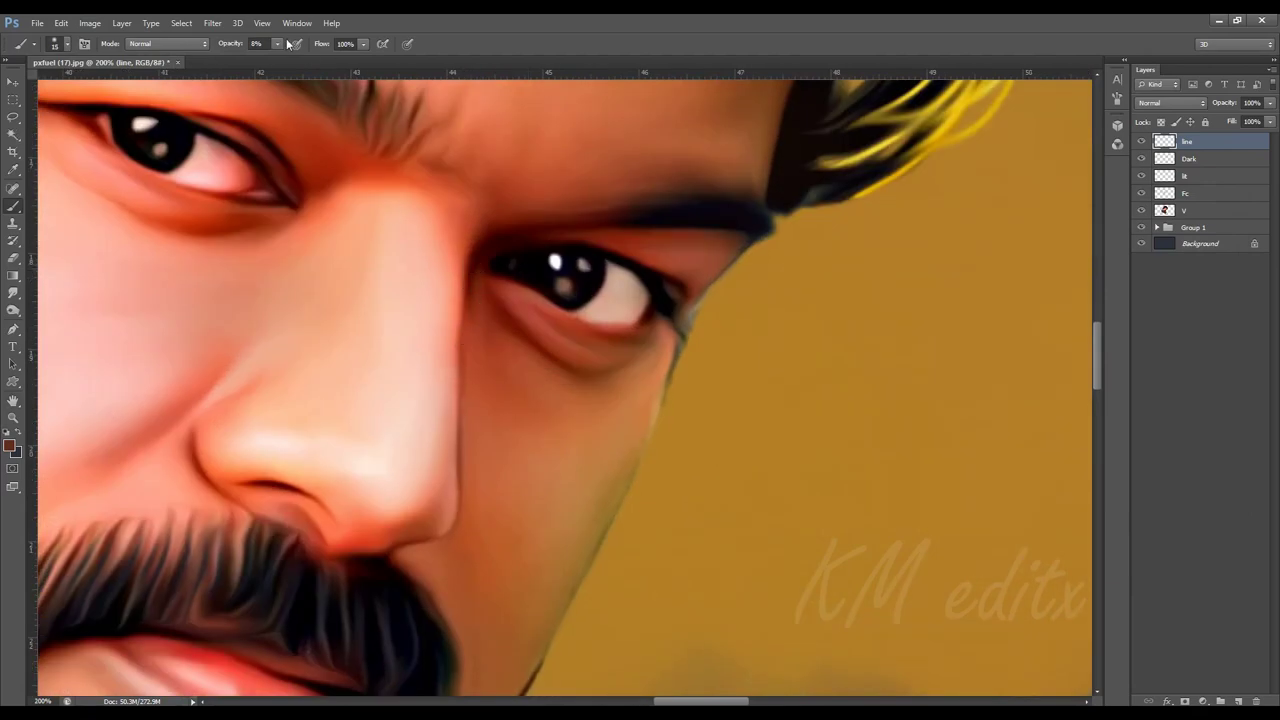
pyautogui.press('6')
pyautogui.press('7')
pyautogui.scroll(-2, 466, 471)
pyautogui.hscroll(-3, 440, 400)
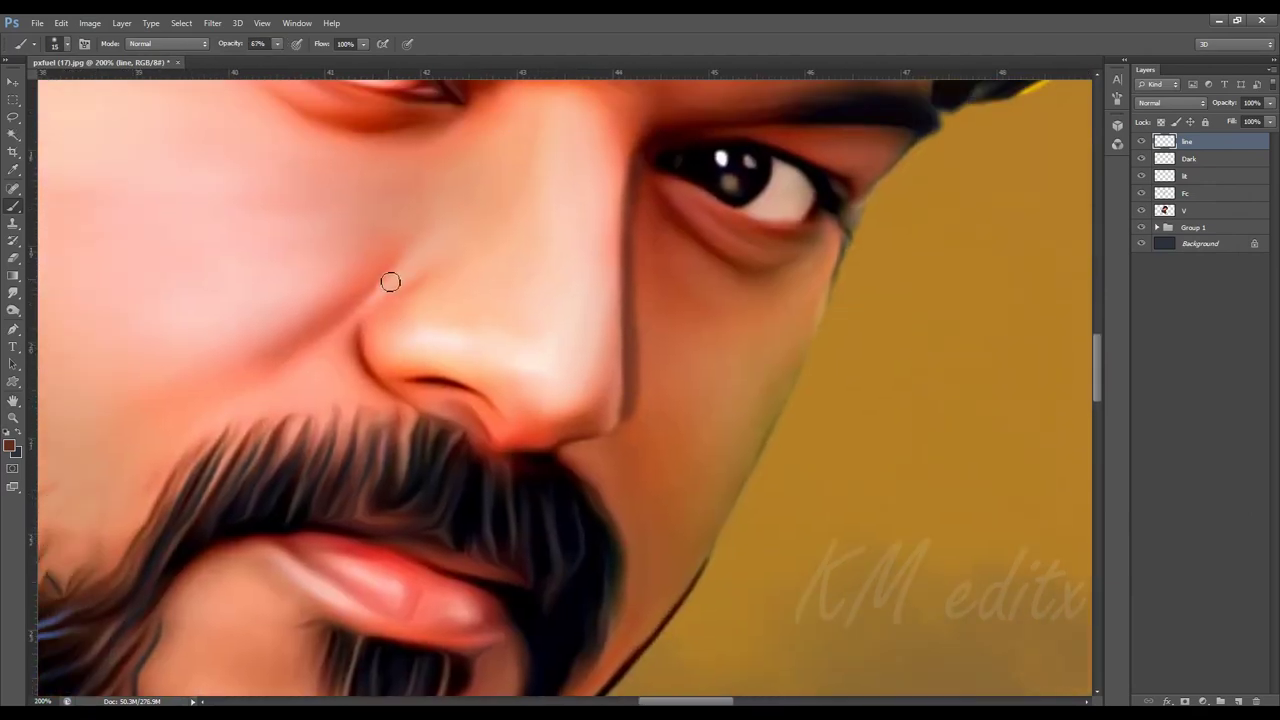
pyautogui.moveTo(390, 282); pyautogui.dragTo(343, 325)
pyautogui.hotkey('ctrl', 'z')
pyautogui.moveTo(388, 270)
pyautogui.mouseDown()
pyautogui.moveTo(308, 332)
pyautogui.moveTo(405, 388)
pyautogui.mouseUp()
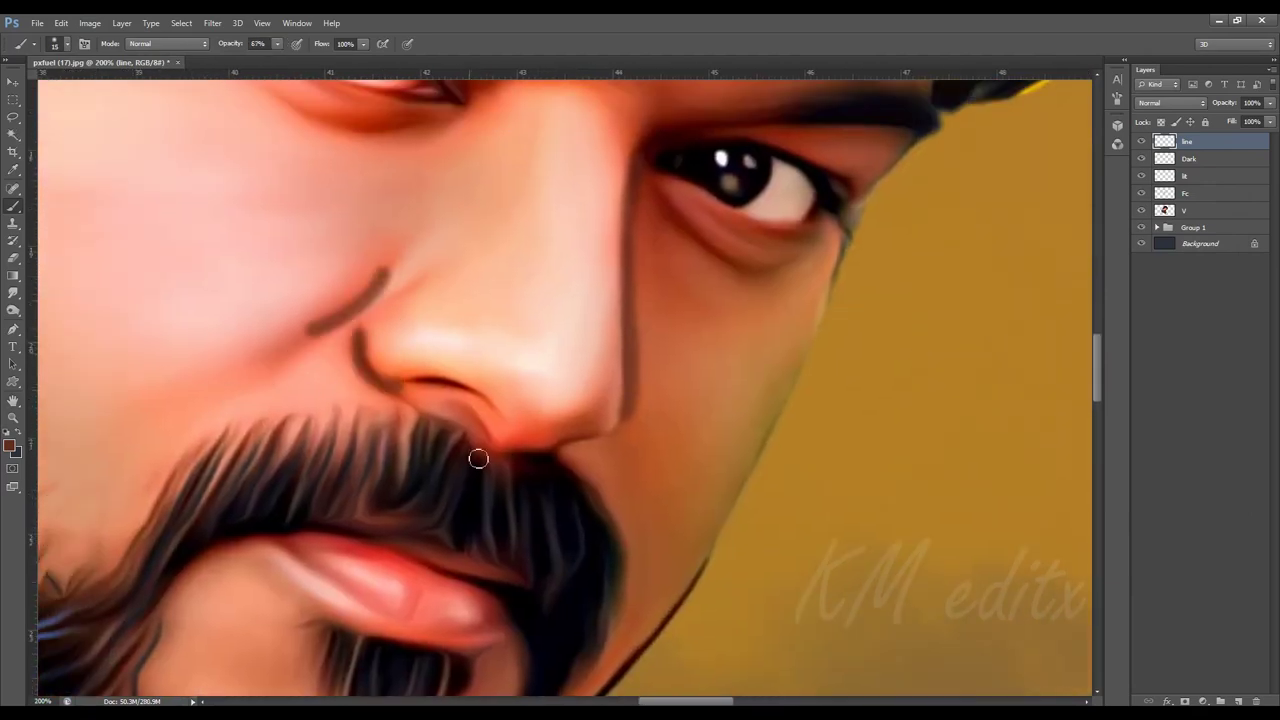
# Pan and zoom to view the whole face with its new lines.
pyautogui.scroll(-2, 478, 458)
pyautogui.hscroll(1, 264, 466)
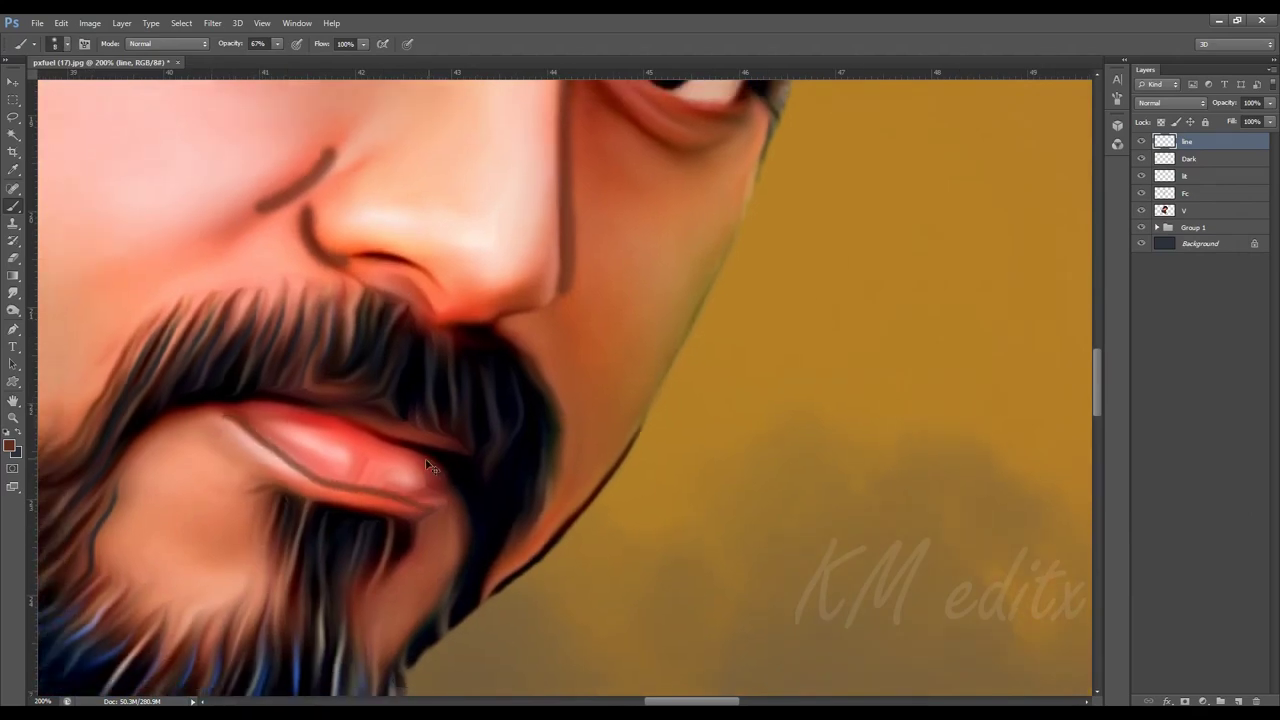
pyautogui.scroll(-2, 415, 505)
pyautogui.moveTo(270, 370)
pyautogui.mouseDown()
pyautogui.moveTo(451, 372)
pyautogui.moveTo(425, 405)
pyautogui.mouseUp()
pyautogui.scroll(2, 451, 372)
pyautogui.scroll(2, 429, 434)
pyautogui.scroll(2, 423, 443)
# Smudge the dark crease lines beside the nose and nostril at 28% strength.
pyautogui.press('r')
pyautogui.moveTo(300, 443); pyautogui.dragTo(330, 478)
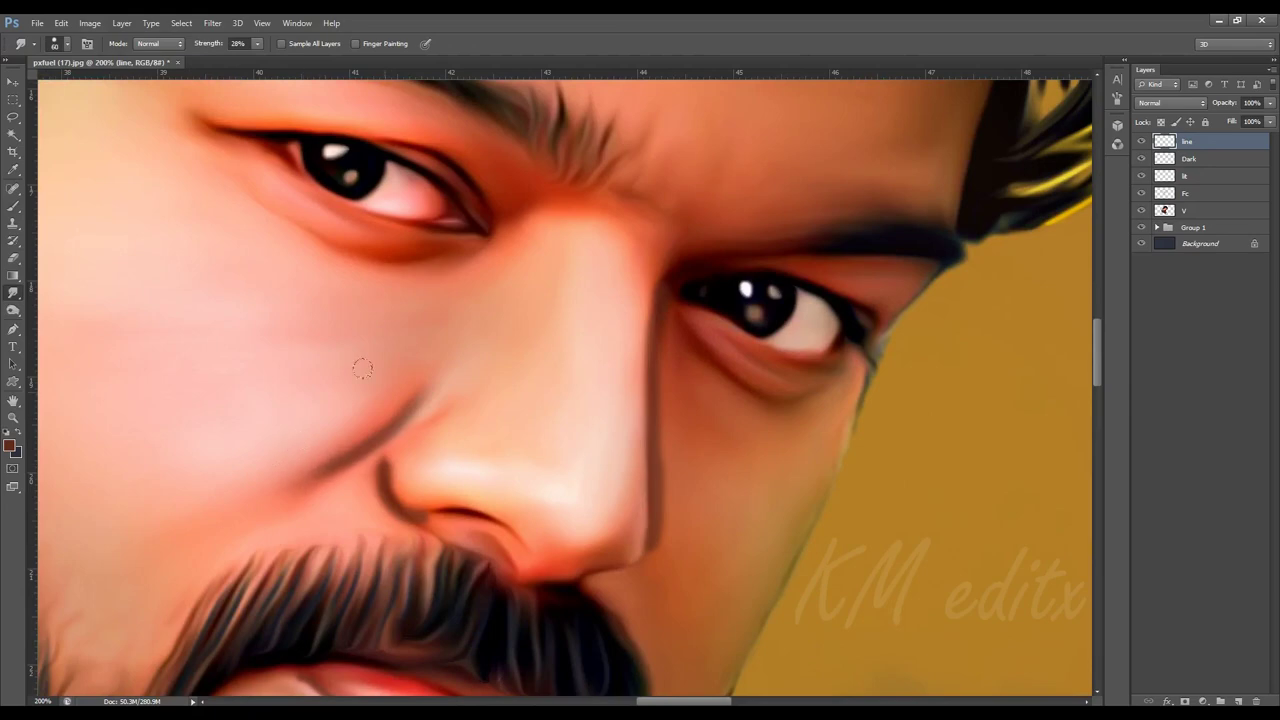
pyautogui.moveTo(428, 392); pyautogui.dragTo(392, 436)
pyautogui.moveTo(310, 466); pyautogui.dragTo(270, 500)
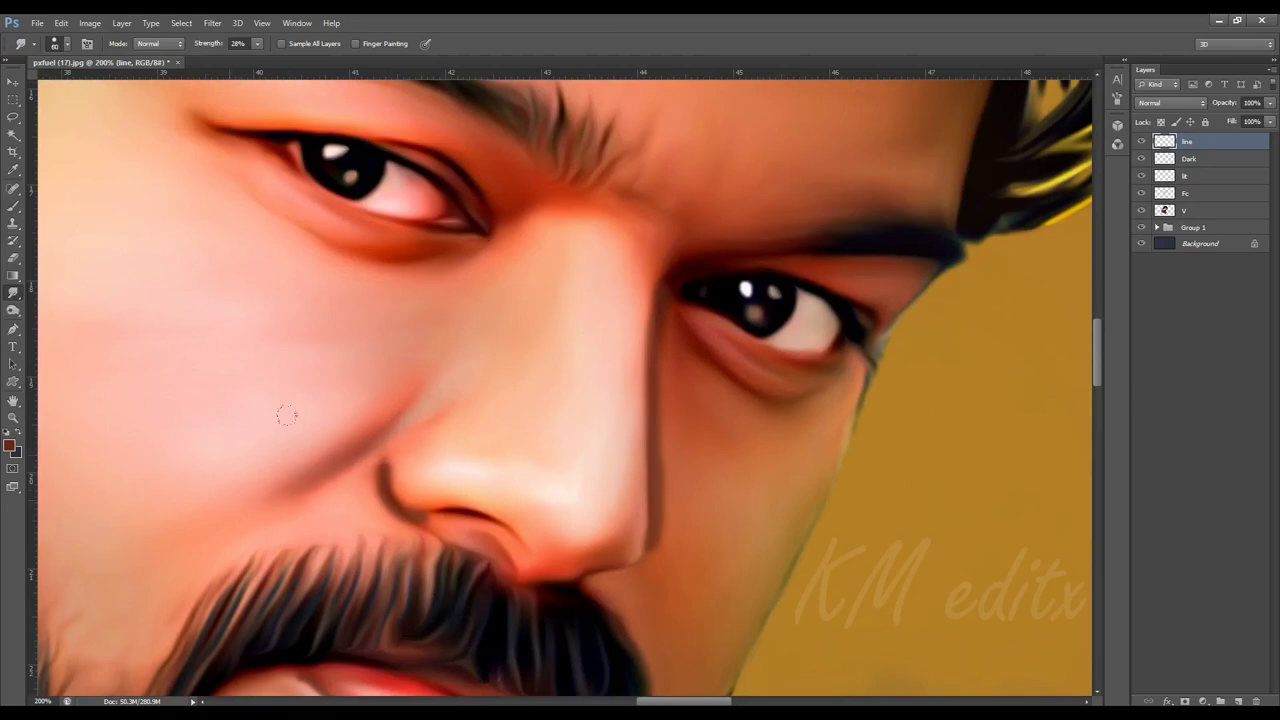
pyautogui.press('[')
pyautogui.moveTo(377, 461); pyautogui.dragTo(379, 451)
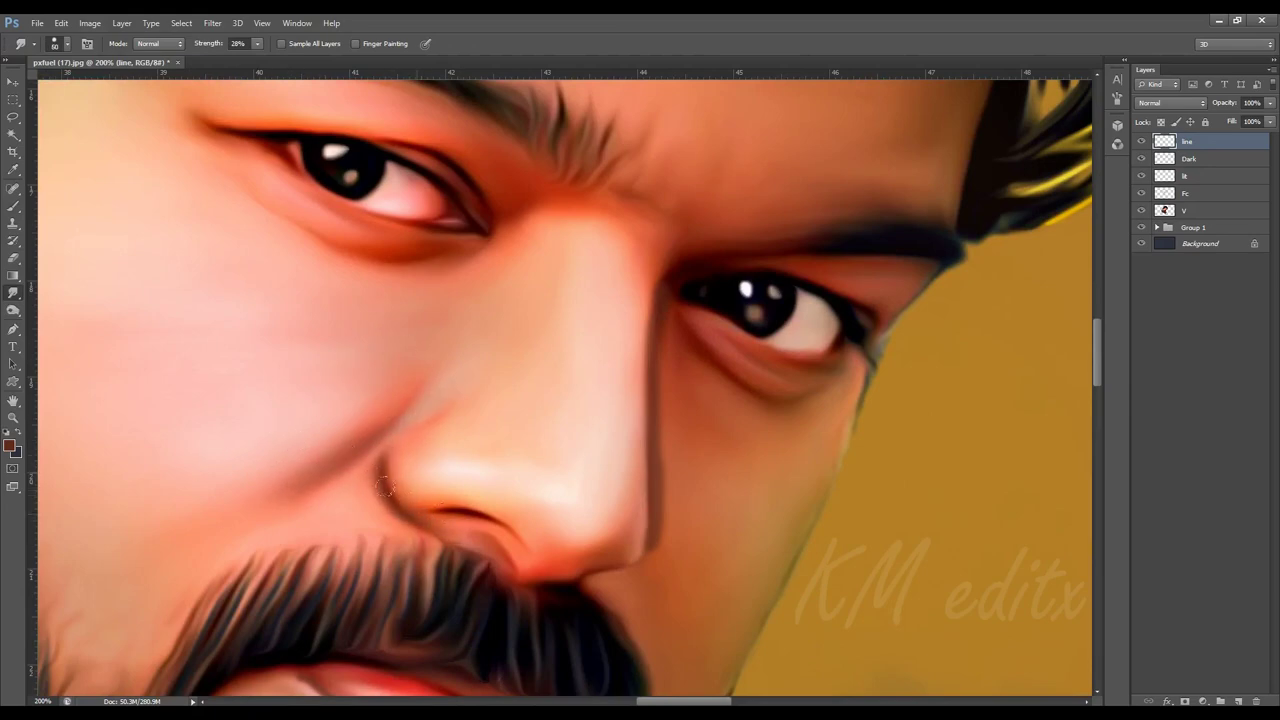
pyautogui.press(']')
pyautogui.moveTo(653, 519); pyautogui.dragTo(597, 503)
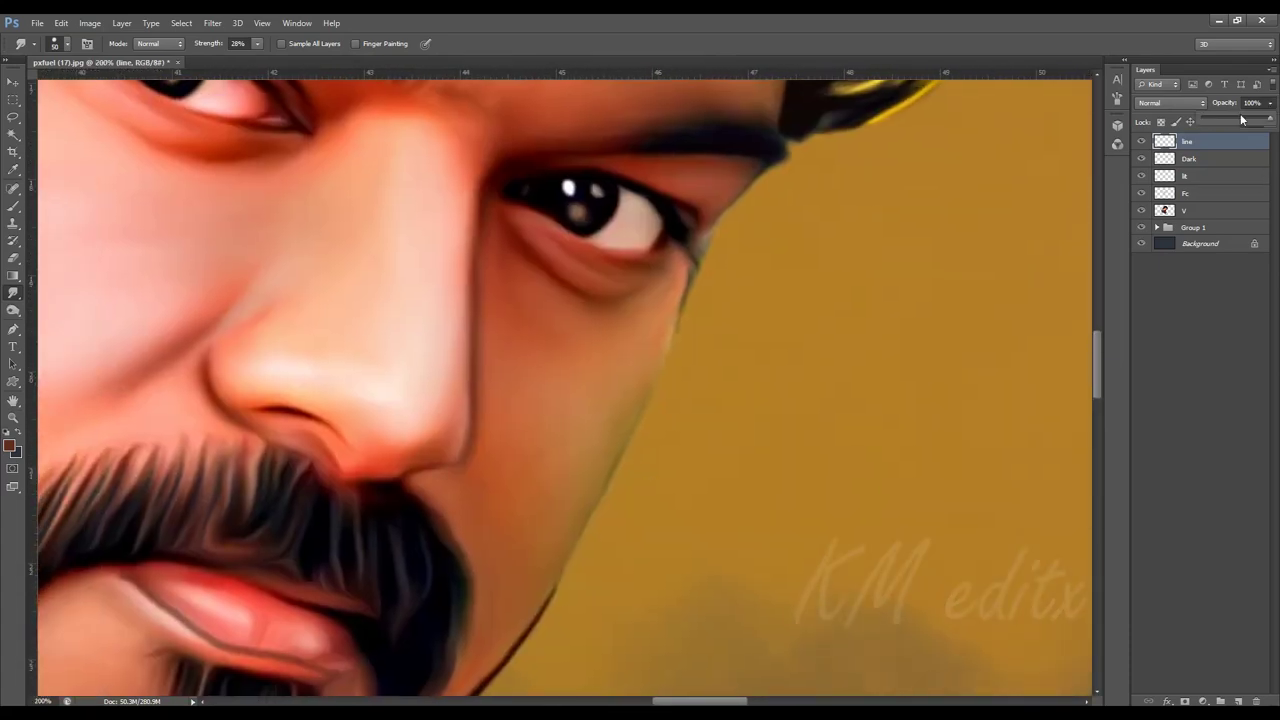
# Lower the line layer to 70% opacity and erase along the right nose edge.
pyautogui.moveTo(1241, 119); pyautogui.dragTo(1229, 119)
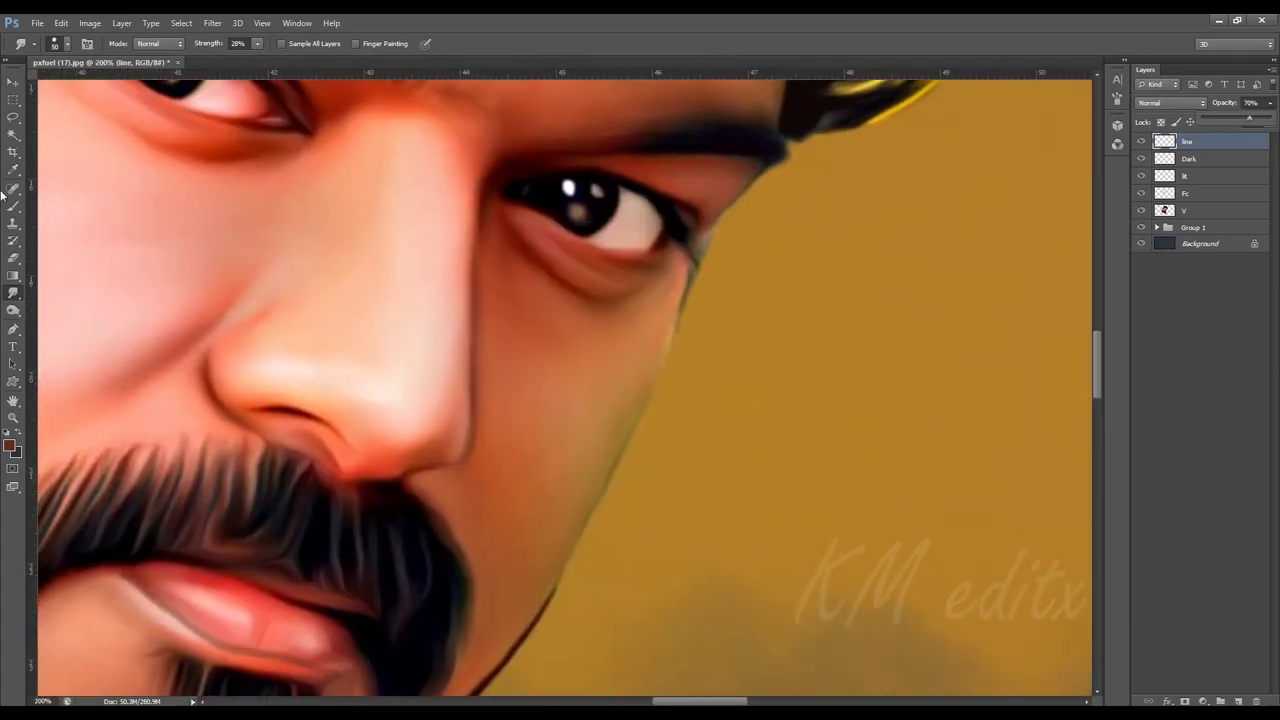
pyautogui.press('e')
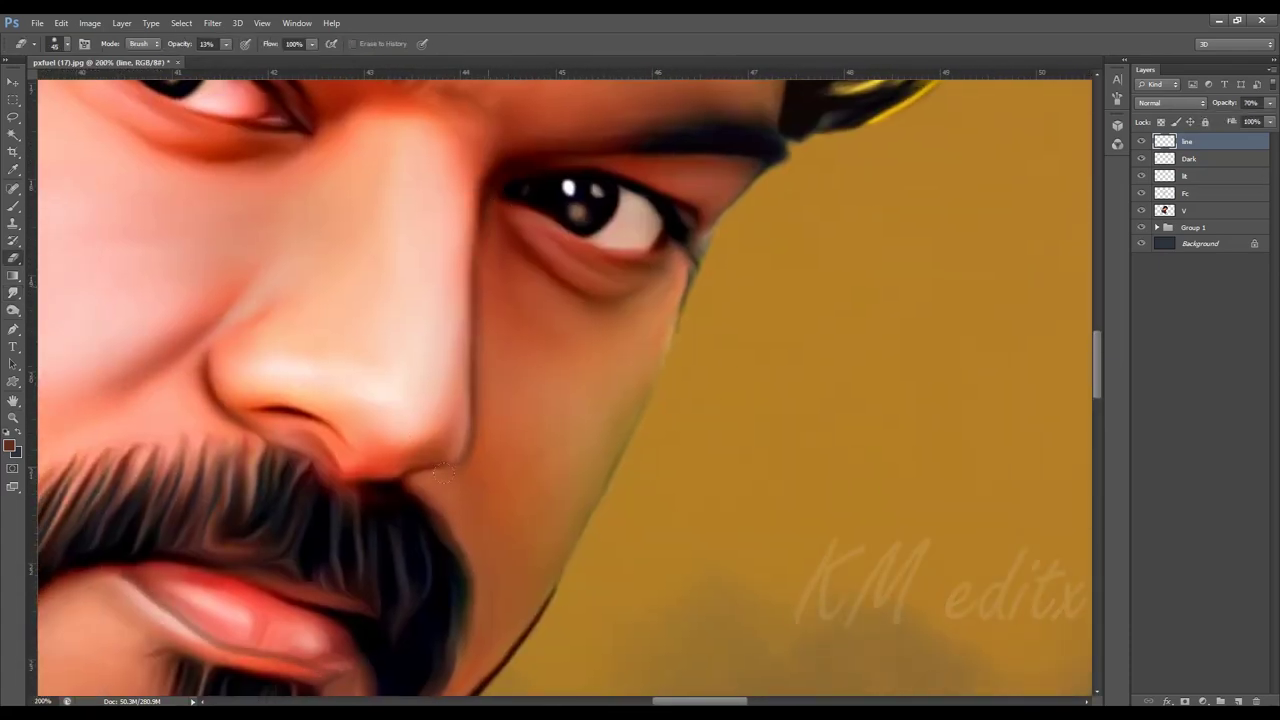
pyautogui.moveTo(226, 44); pyautogui.dragTo(290, 60)
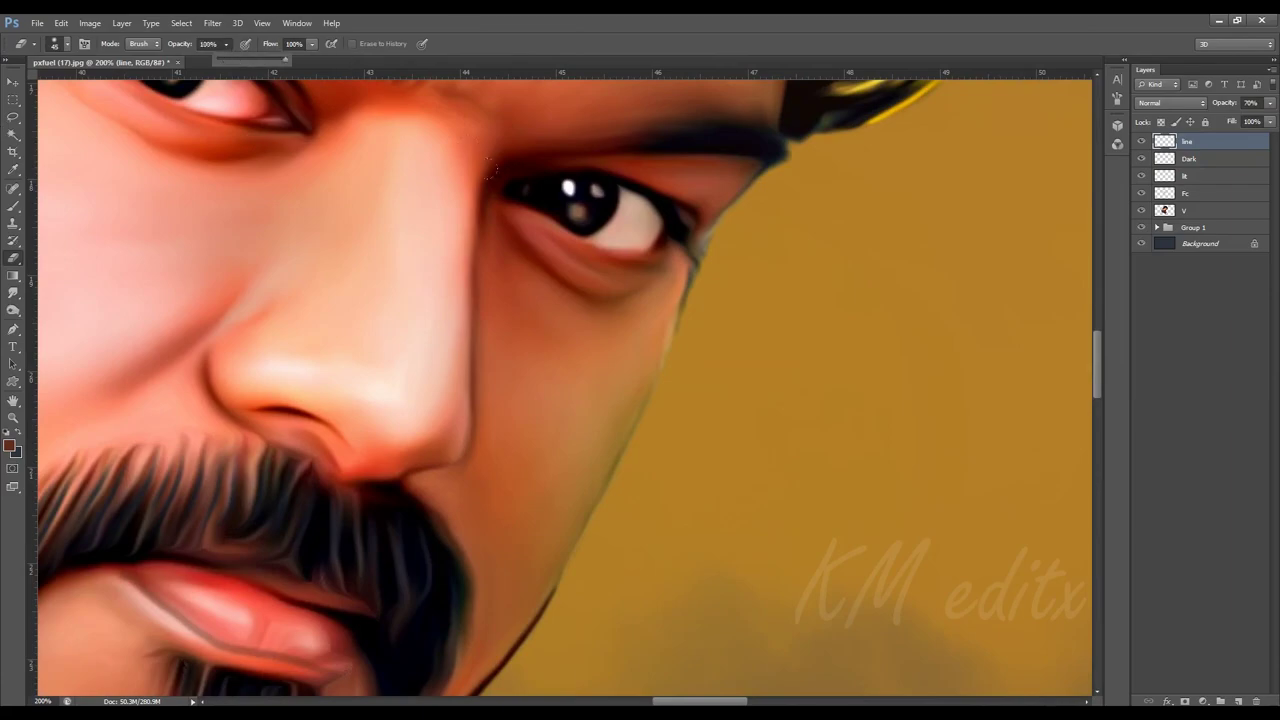
pyautogui.moveTo(471, 210); pyautogui.dragTo(469, 356)
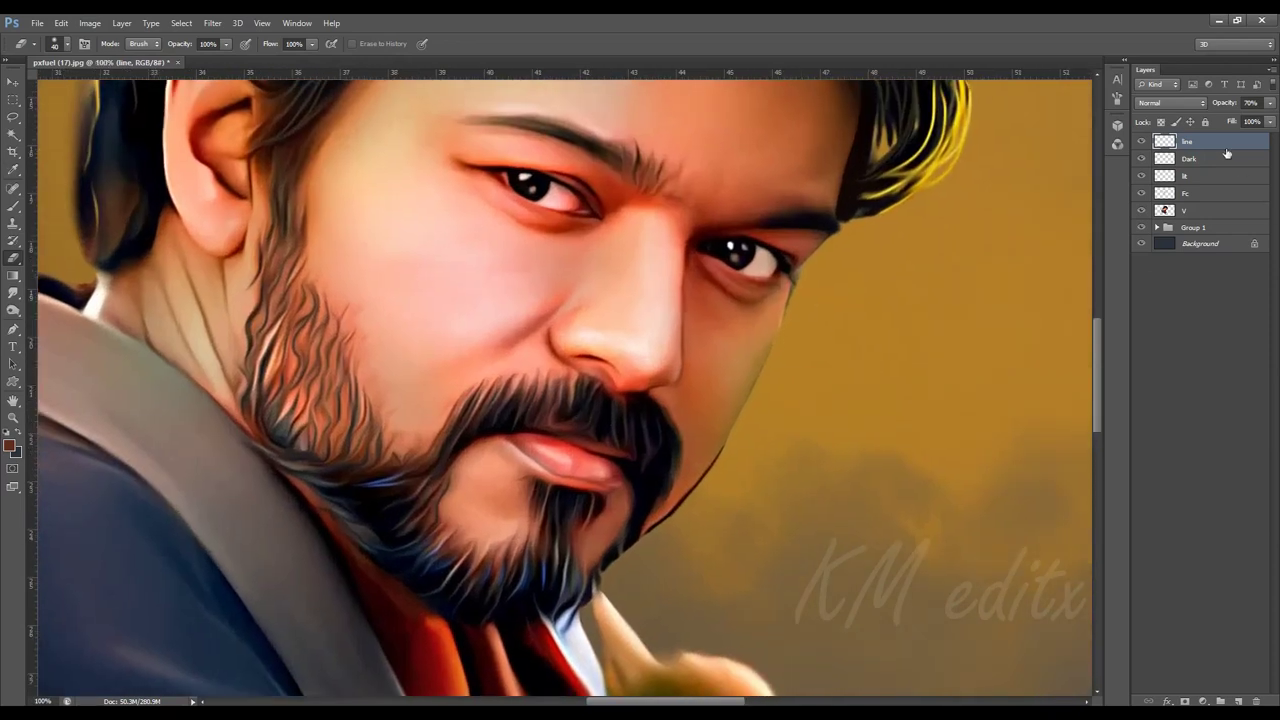
# On the lt layer, erase at 46%, dab white on the cheek and smudge it in.
pyautogui.click(1200, 176)
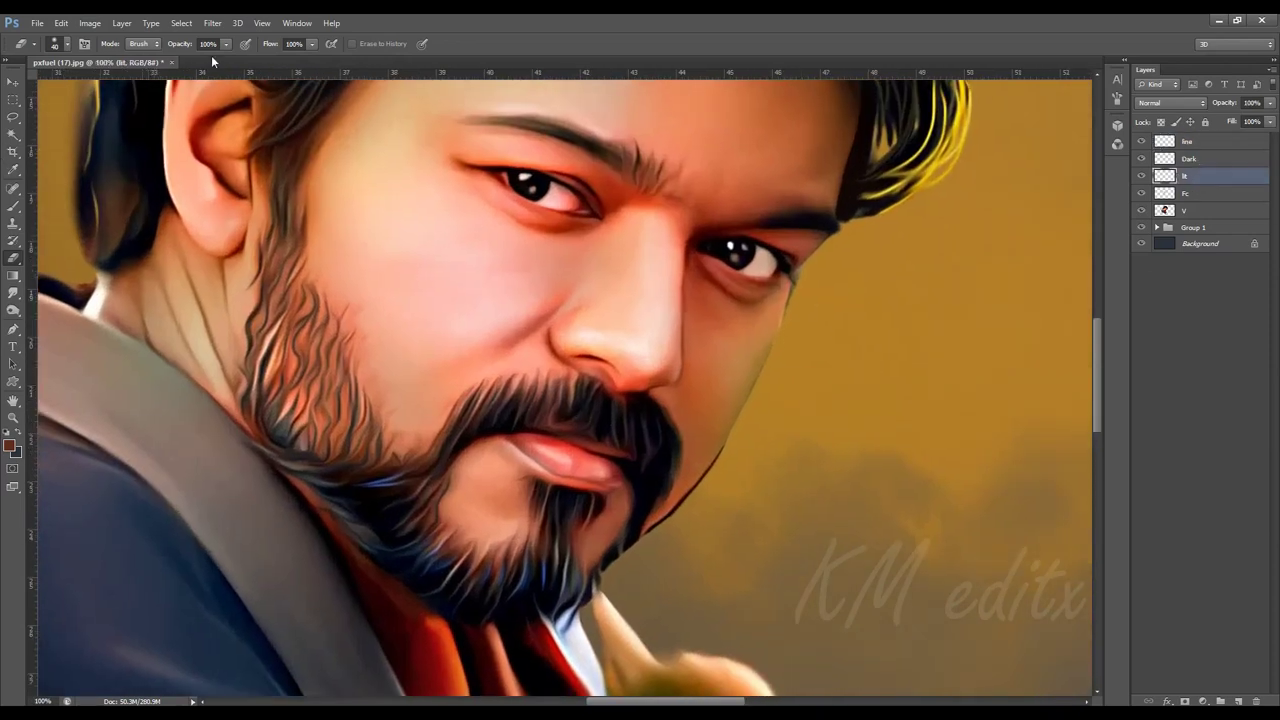
pyautogui.moveTo(226, 44); pyautogui.dragTo(189, 60)
pyautogui.click(684, 343)
pyautogui.press('b')
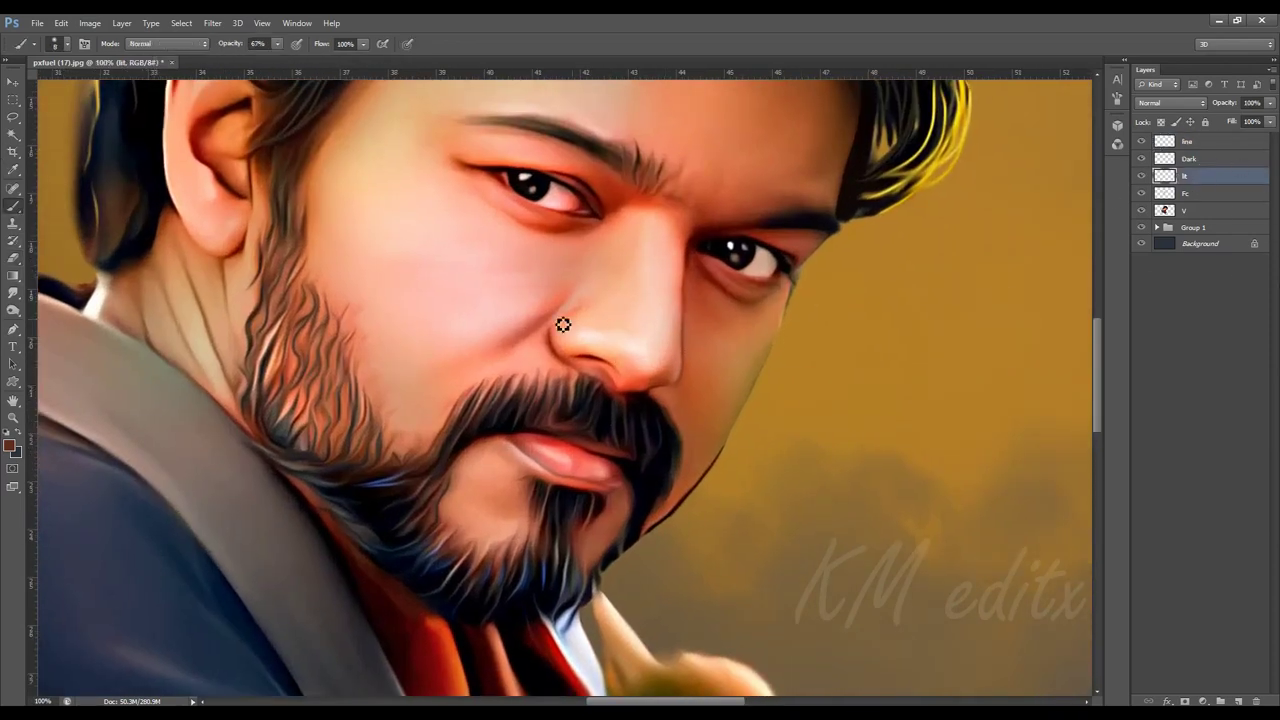
pyautogui.click(515, 323)
pyautogui.press('r')
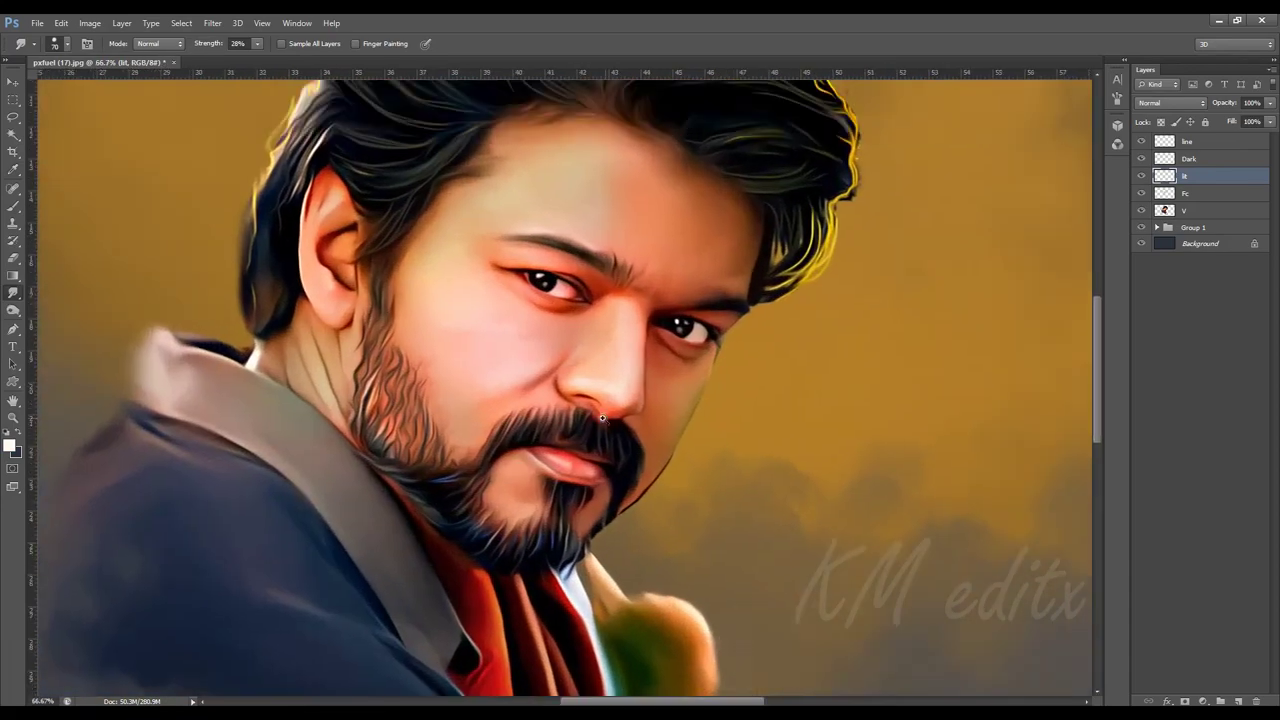
pyautogui.scroll(-2, 651, 310)
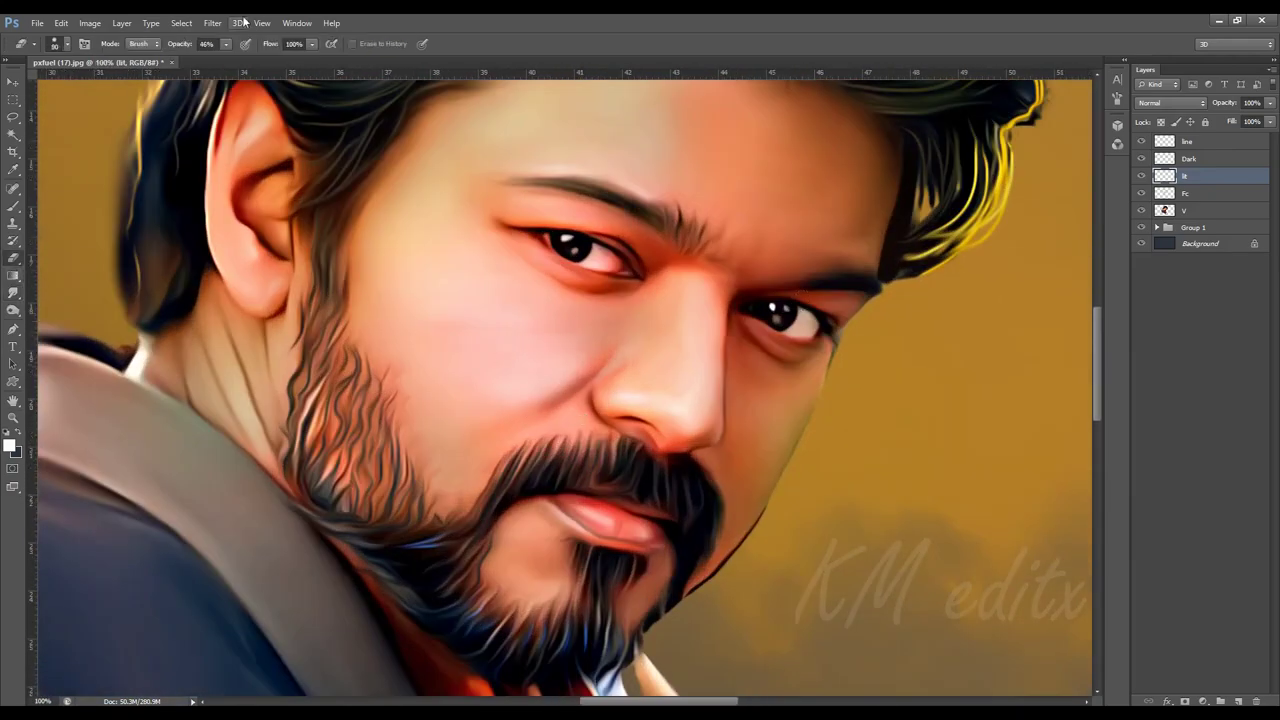
# Toggle the line layer's visibility and move through the lt, line and V layers.
pyautogui.click(1141, 158)
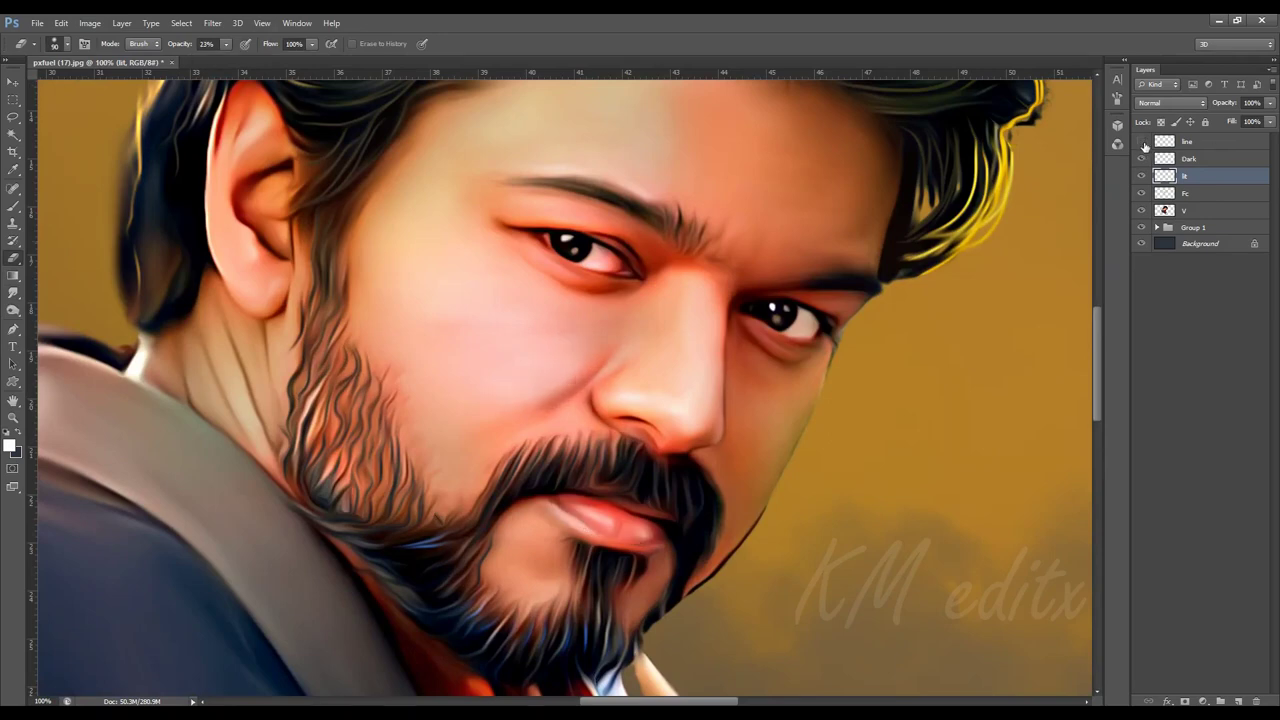
pyautogui.click(1141, 158)
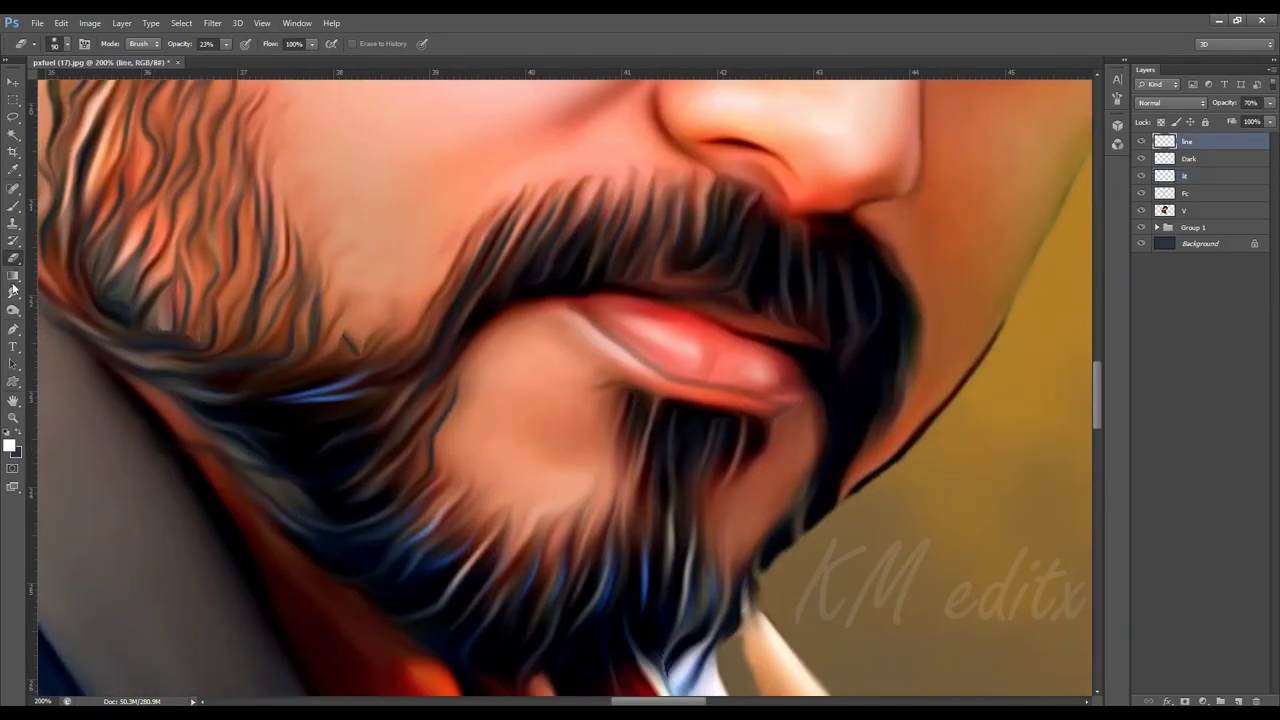
pyautogui.hotkey('alt', '[')
pyautogui.hotkey('alt', '[')
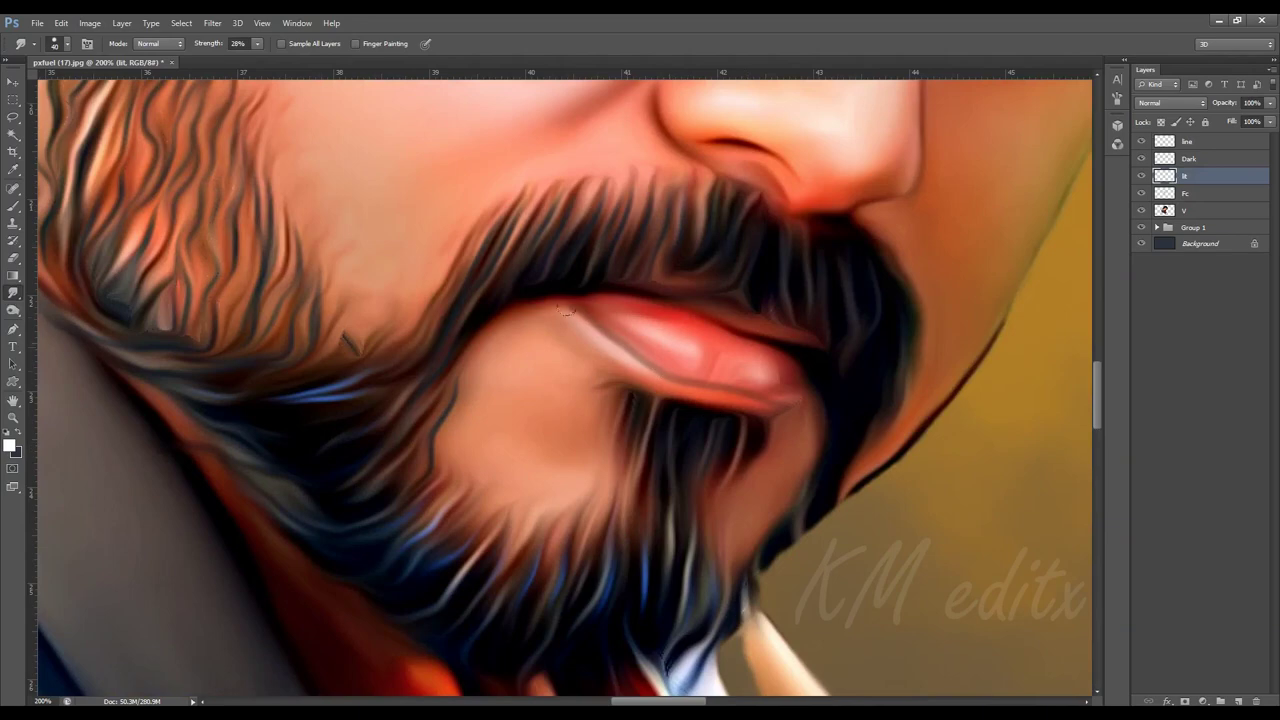
pyautogui.click(1205, 140)
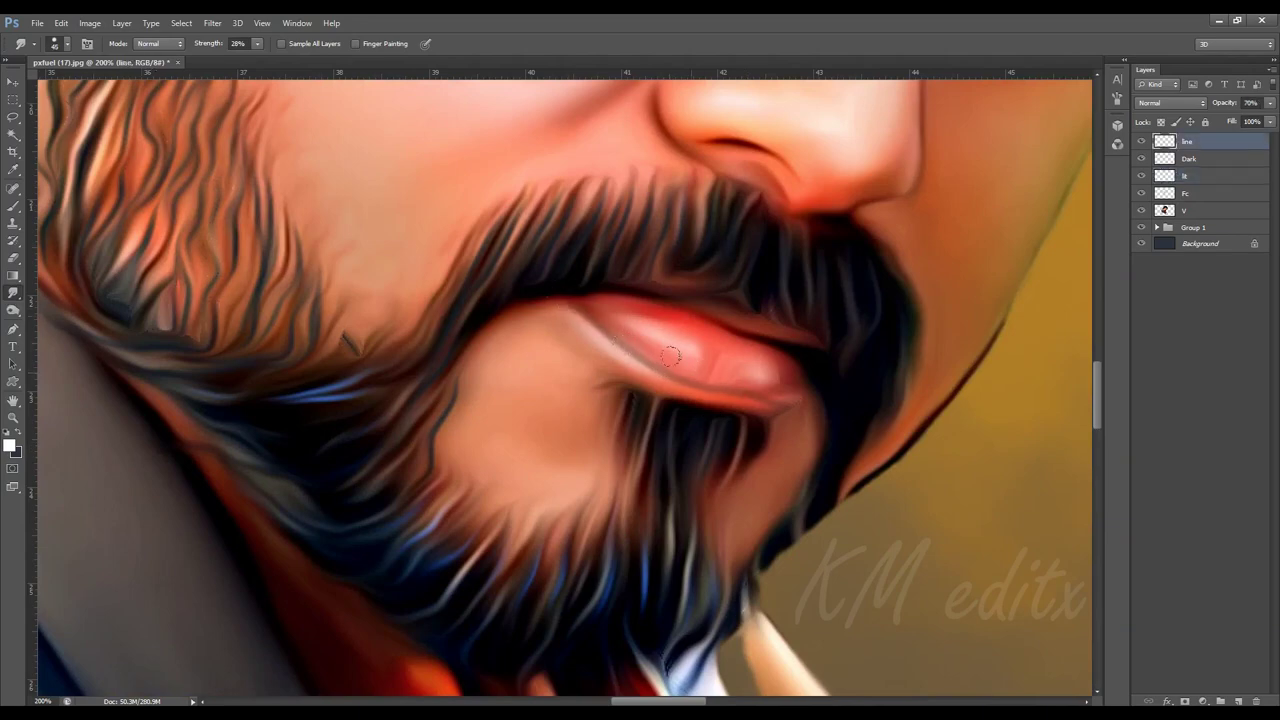
pyautogui.click(1173, 213)
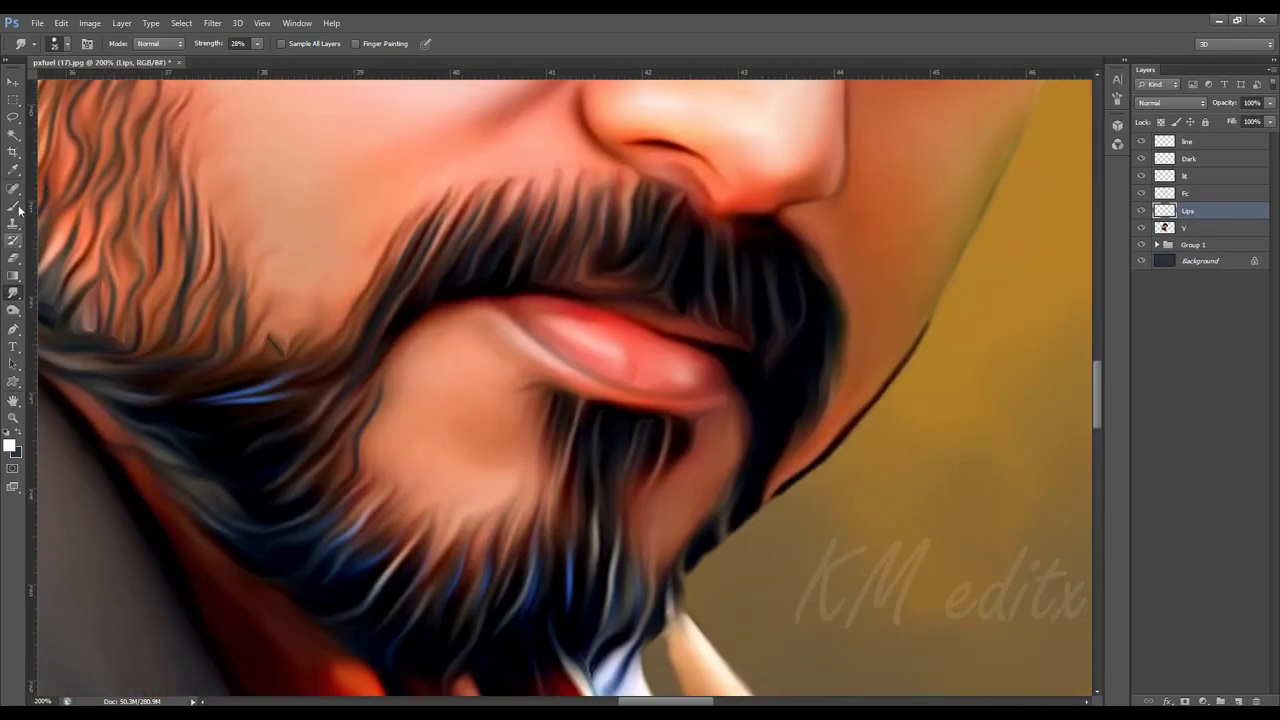
# On a new Lips layer, paint the upper lip deep red.
pyautogui.press('i')
pyautogui.click(599, 336)
pyautogui.press('Return')
pyautogui.press('p')
pyautogui.moveTo(580, 330); pyautogui.dragTo(600, 340)
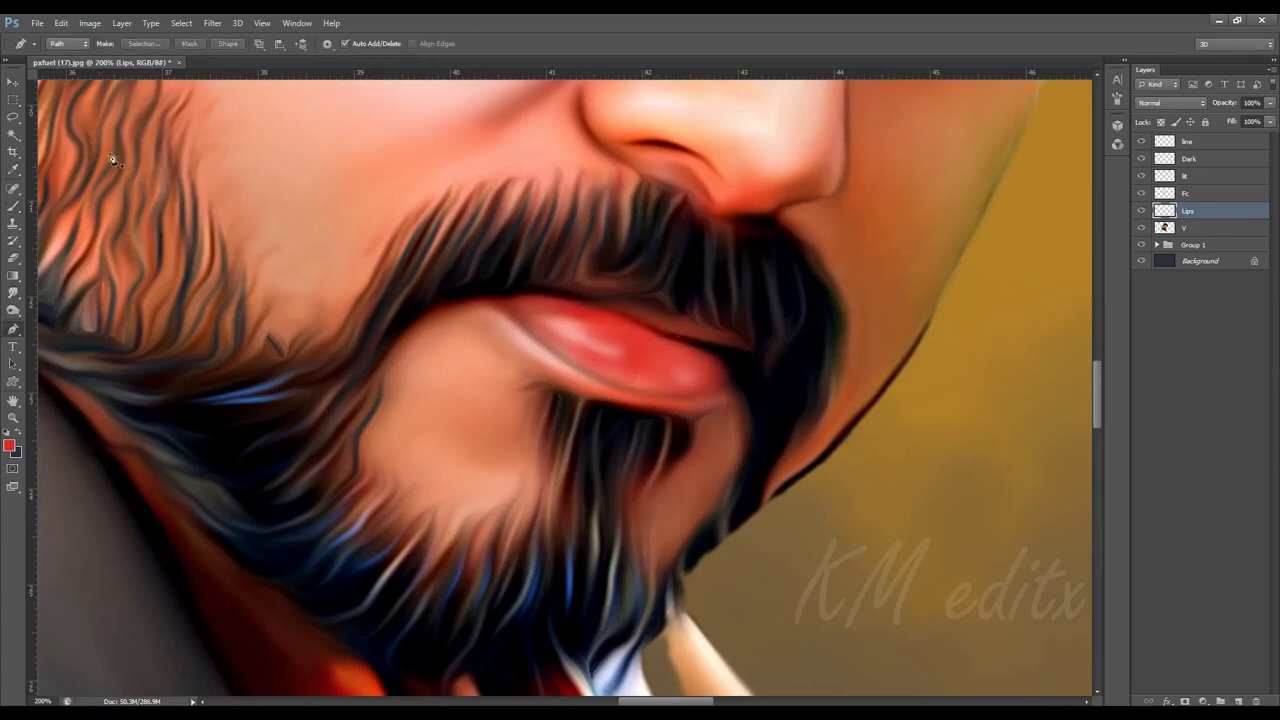
pyautogui.press('b')
pyautogui.moveTo(530, 310)
pyautogui.mouseDown()
pyautogui.moveTo(617, 352)
pyautogui.moveTo(745, 345)
pyautogui.mouseUp()
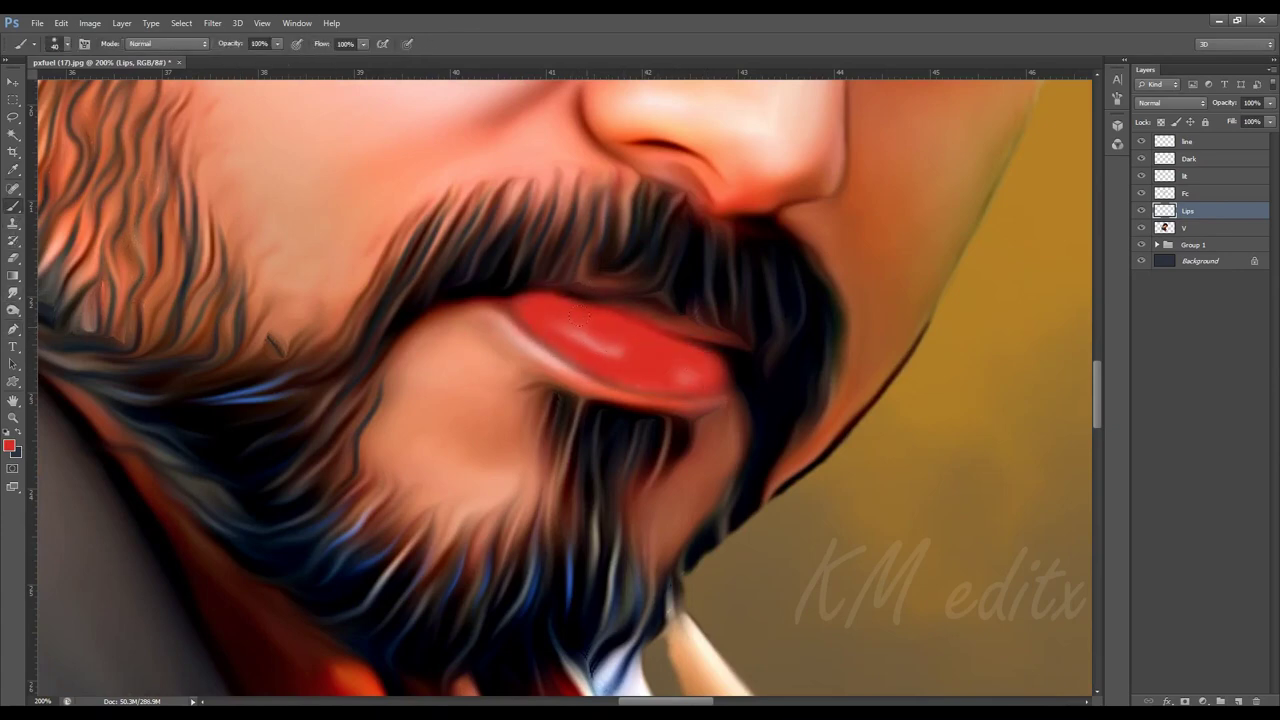
# Set the Lips layer to Soft Light blend mode at 38% opacity.
pyautogui.click(1172, 102)
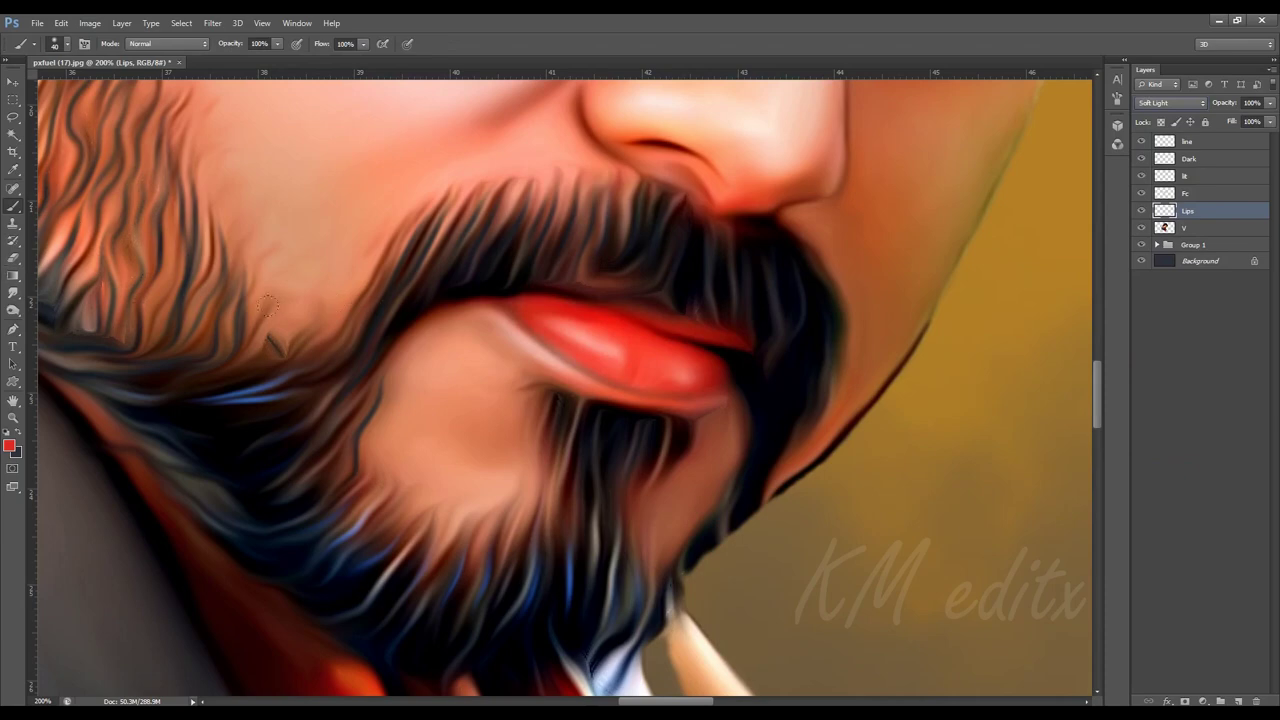
pyautogui.hotkey('ctrl', '-')
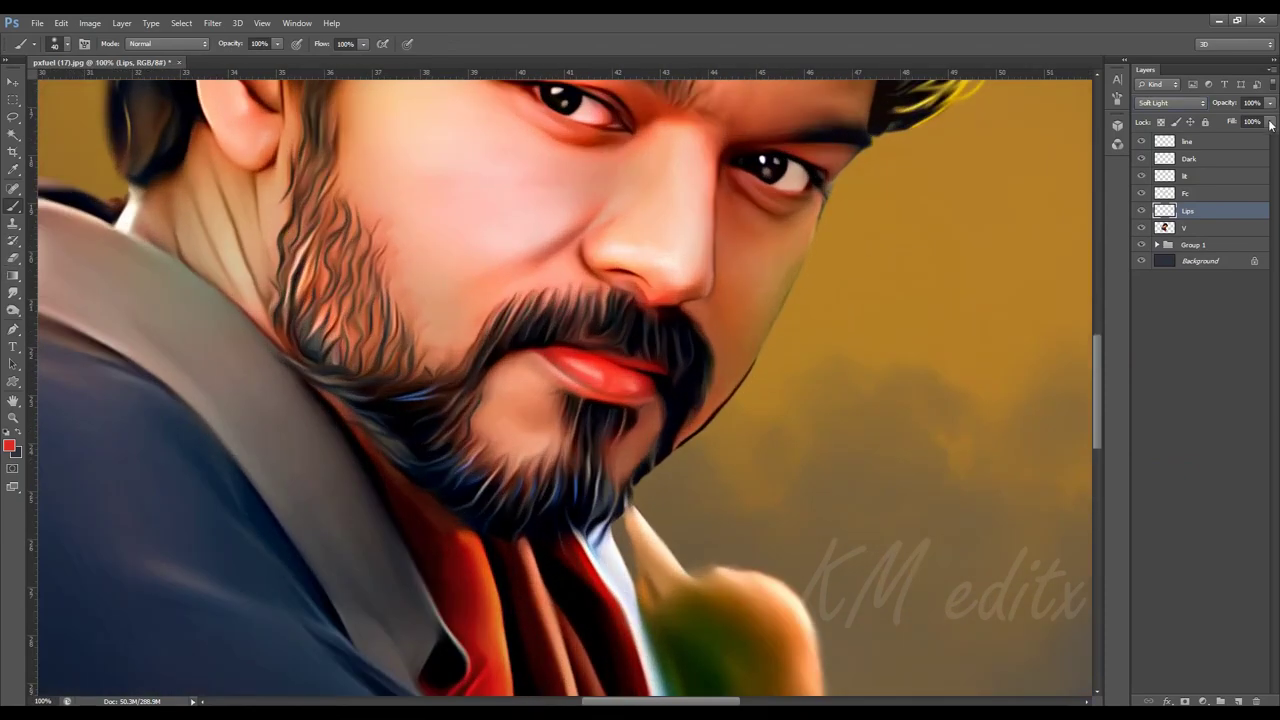
pyautogui.moveTo(1270, 103); pyautogui.dragTo(1234, 121)
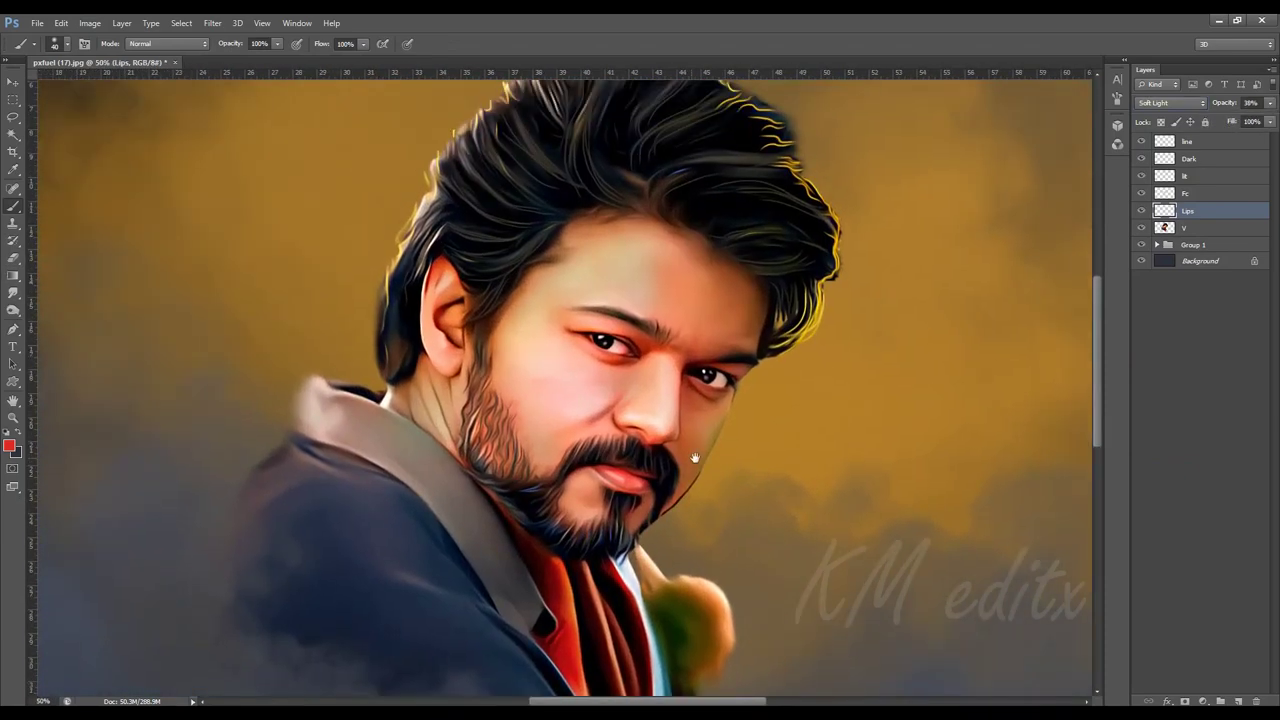
pyautogui.click(14, 257)
# Set the eraser to 100%, zoom to 100% and add a new layer named eye.
pyautogui.moveTo(229, 45); pyautogui.dragTo(282, 60)
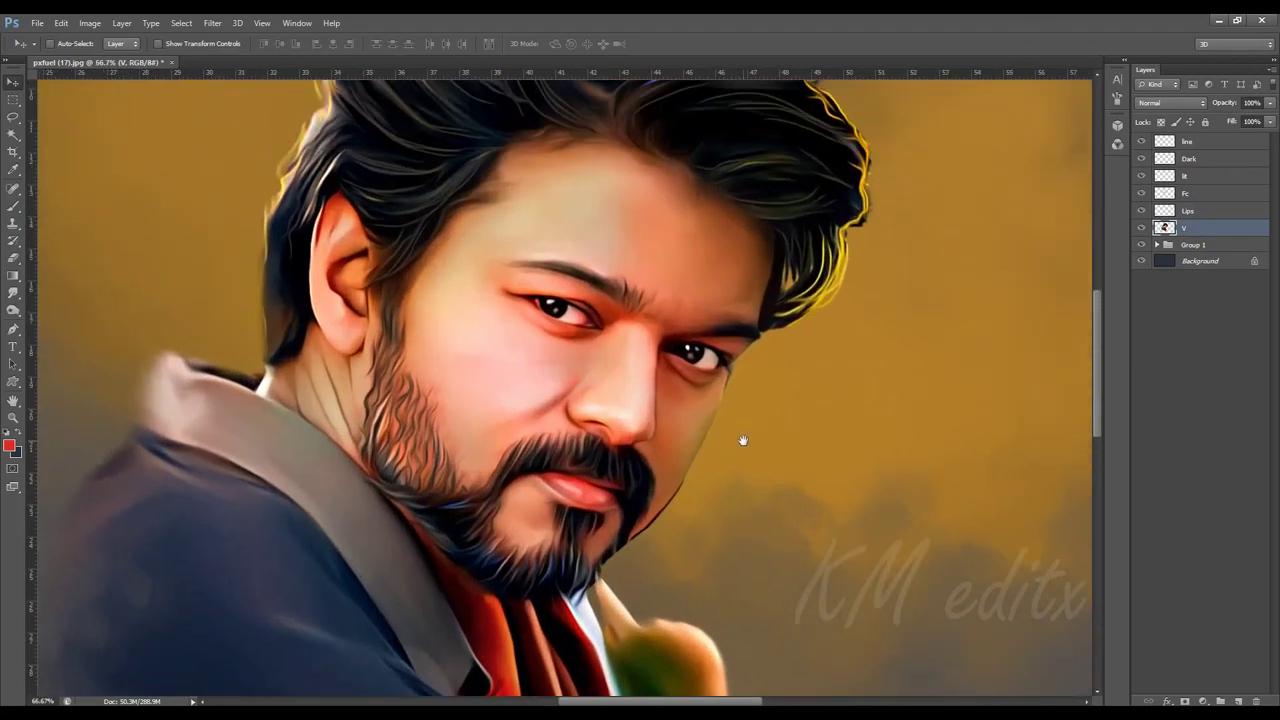
pyautogui.hotkey('ctrl', '+')
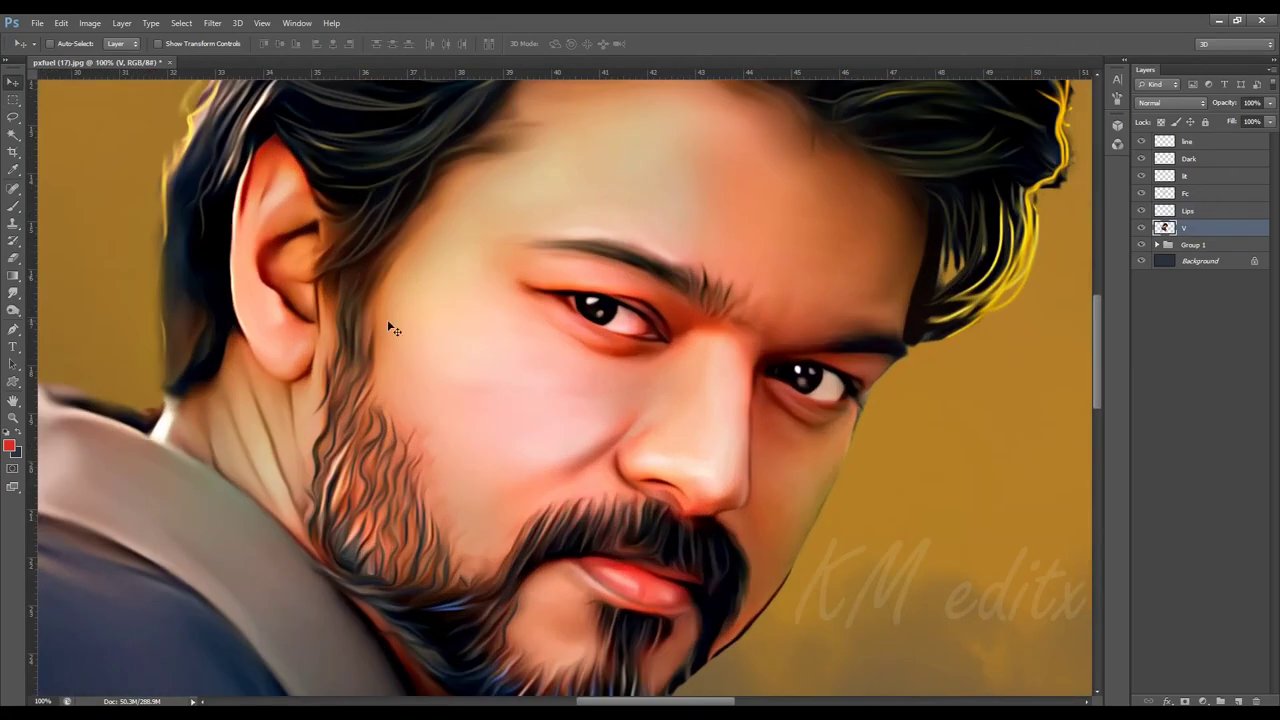
pyautogui.click(13, 206)
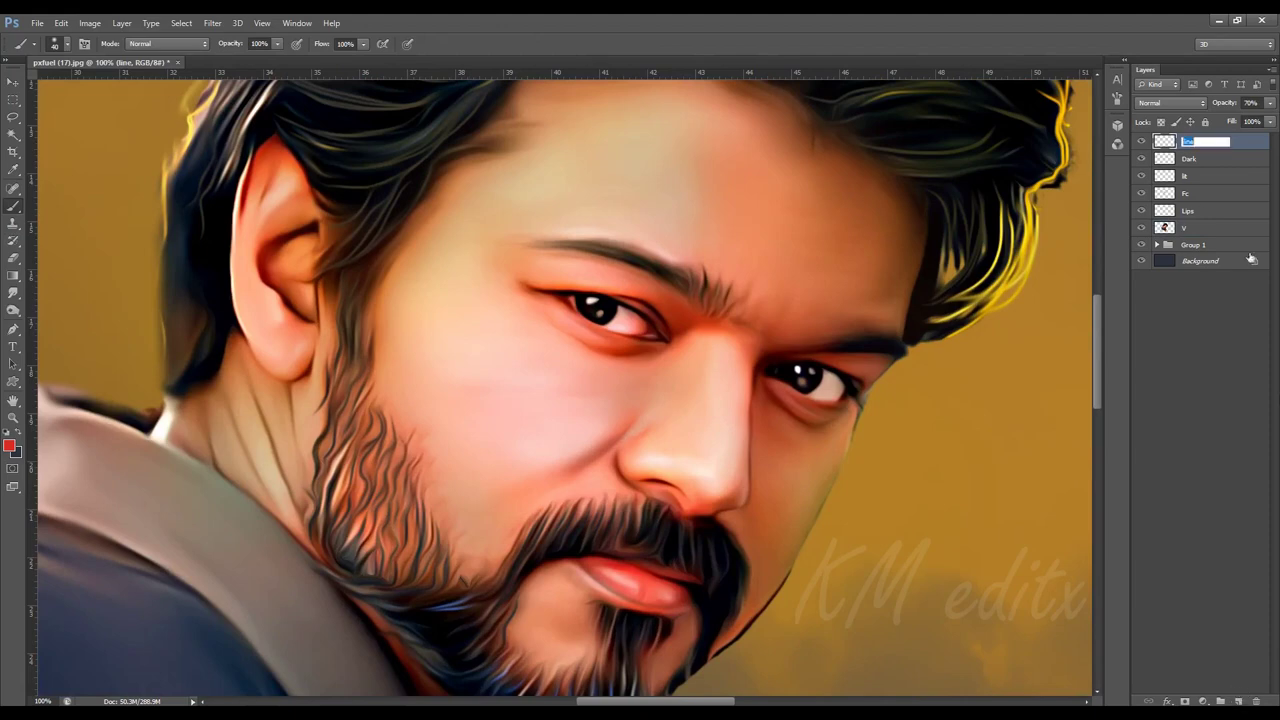
pyautogui.click(1238, 701)
pyautogui.doubleClick(1192, 141)
pyautogui.write('eye')
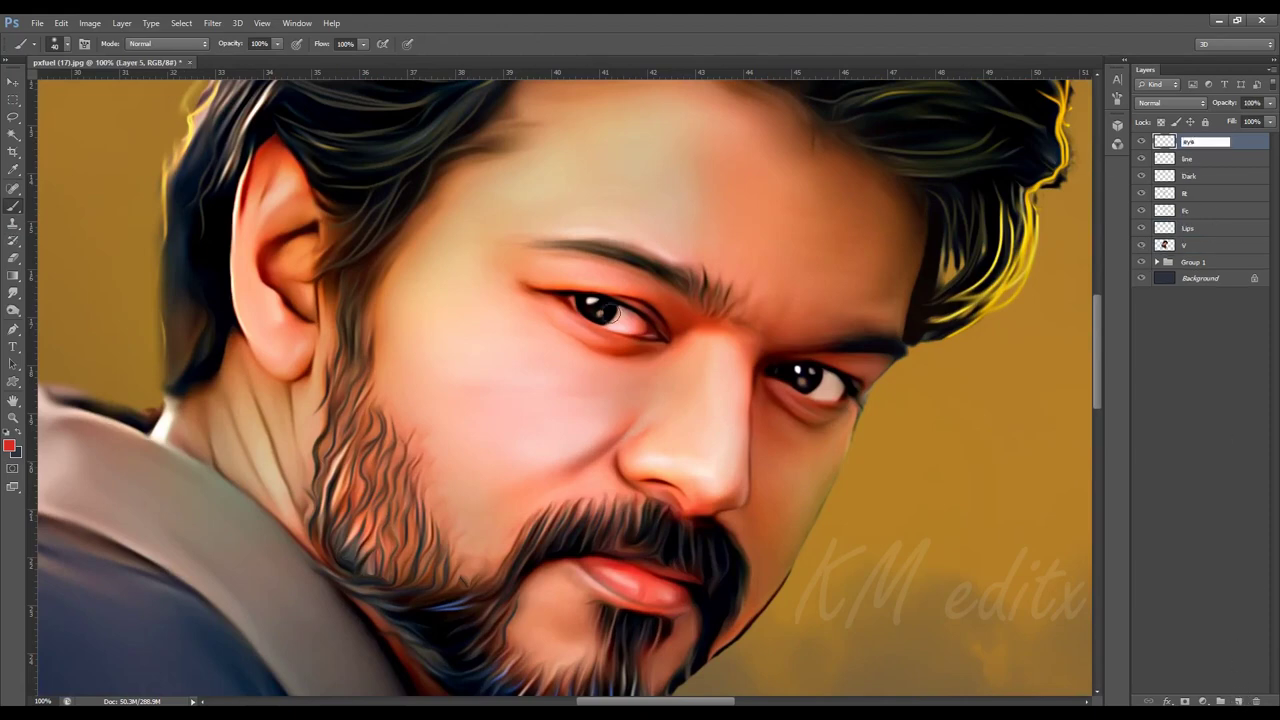
pyautogui.click(9, 446)
# Set the foreground to white and dot catchlights in the pupils.
pyautogui.click(703, 511)
pyautogui.click(1006, 497)
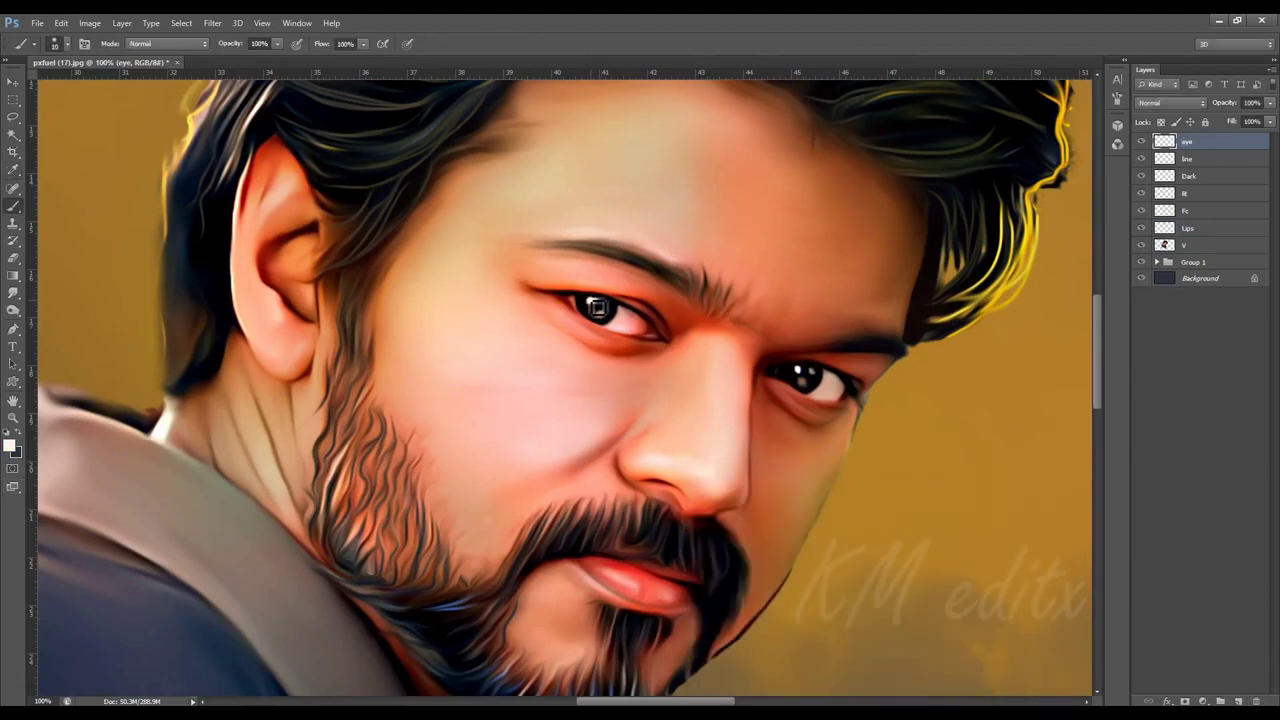
pyautogui.click(810, 372)
pyautogui.moveTo(807, 389); pyautogui.dragTo(684, 487)
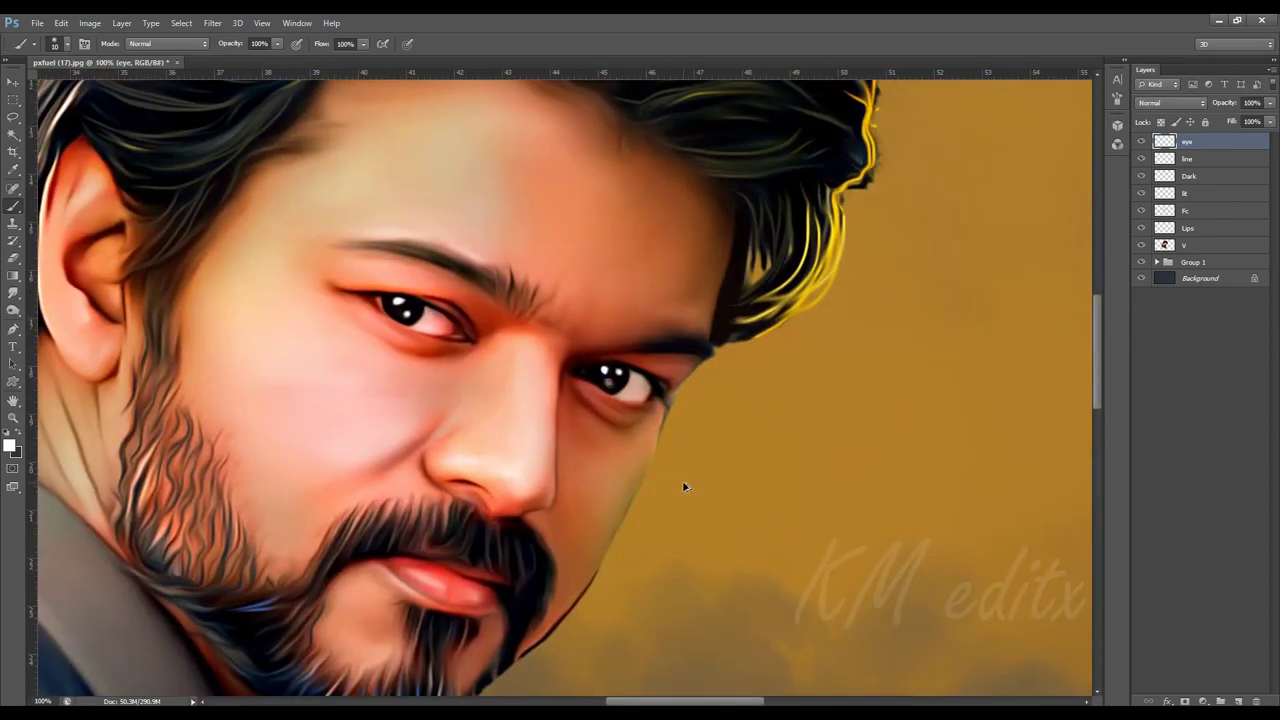
# On layer V, lasso both irises and feather the selection.
pyautogui.keyDown('ctrl'); pyautogui.click(78, 149); pyautogui.keyUp('ctrl')
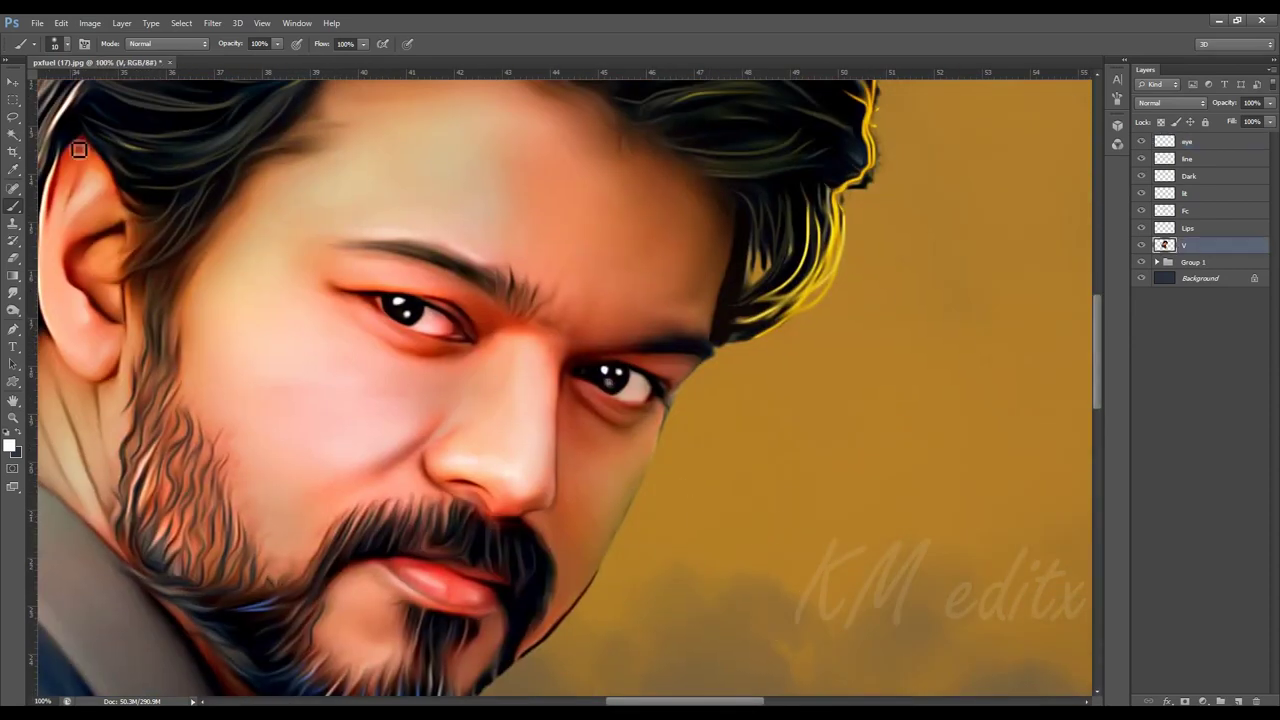
pyautogui.press('l')
pyautogui.scroll(1, 390, 300)
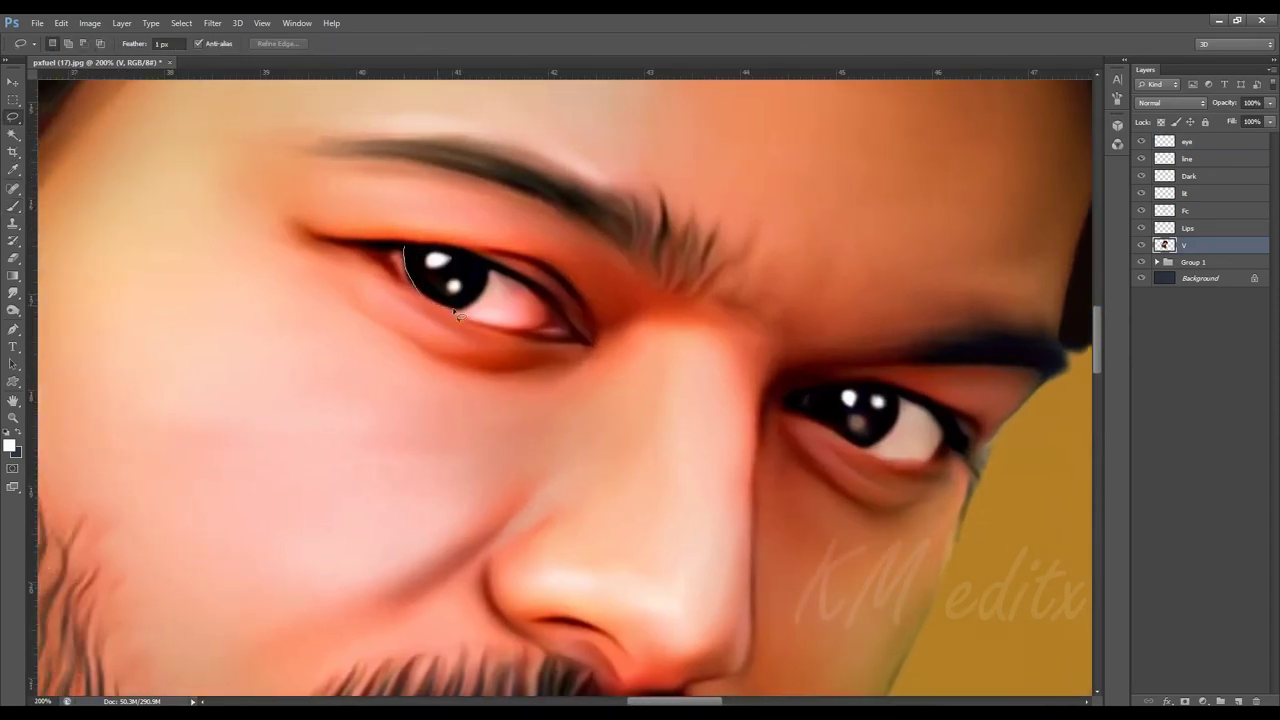
pyautogui.moveTo(437, 257); pyautogui.dragTo(430, 250)
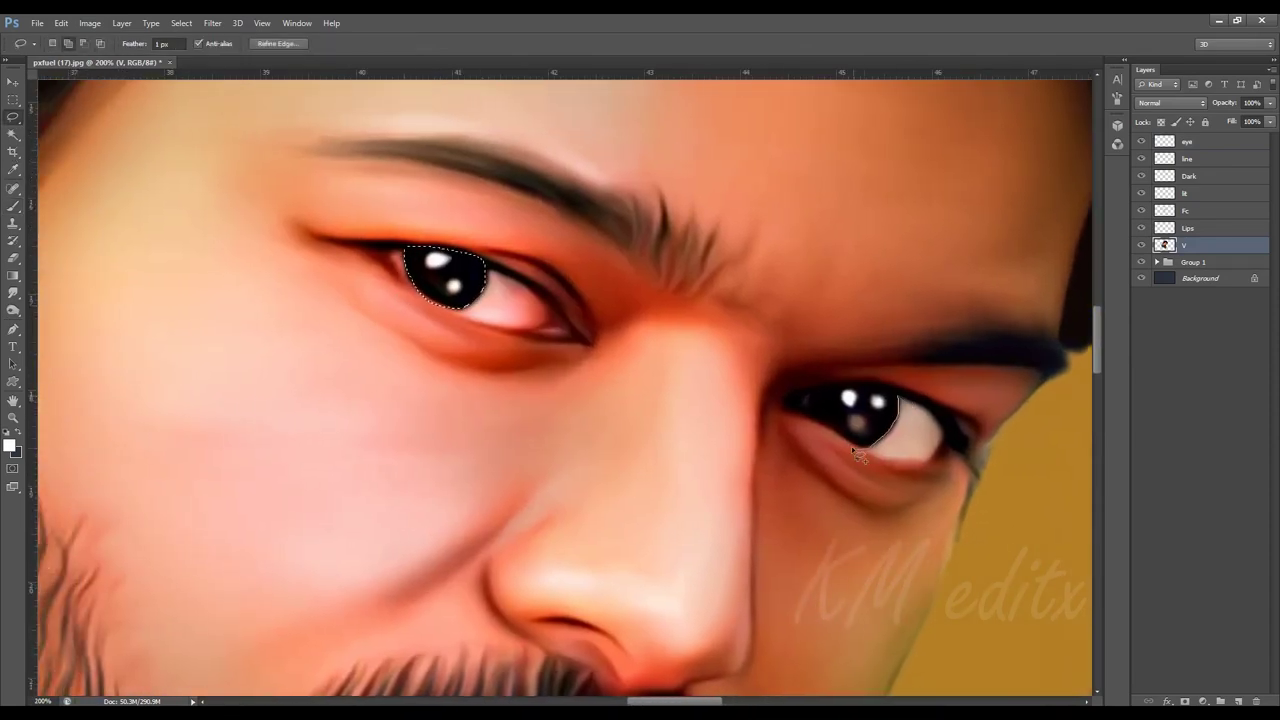
pyautogui.moveTo(851, 446); pyautogui.dragTo(884, 416)
pyautogui.hotkey('shift', 'F6')
pyautogui.press('Return')
# Recolour the irises with Hue 180, Saturation +100, Lightness -51, then fit on screen.
pyautogui.press('v')
pyautogui.click(89, 22)
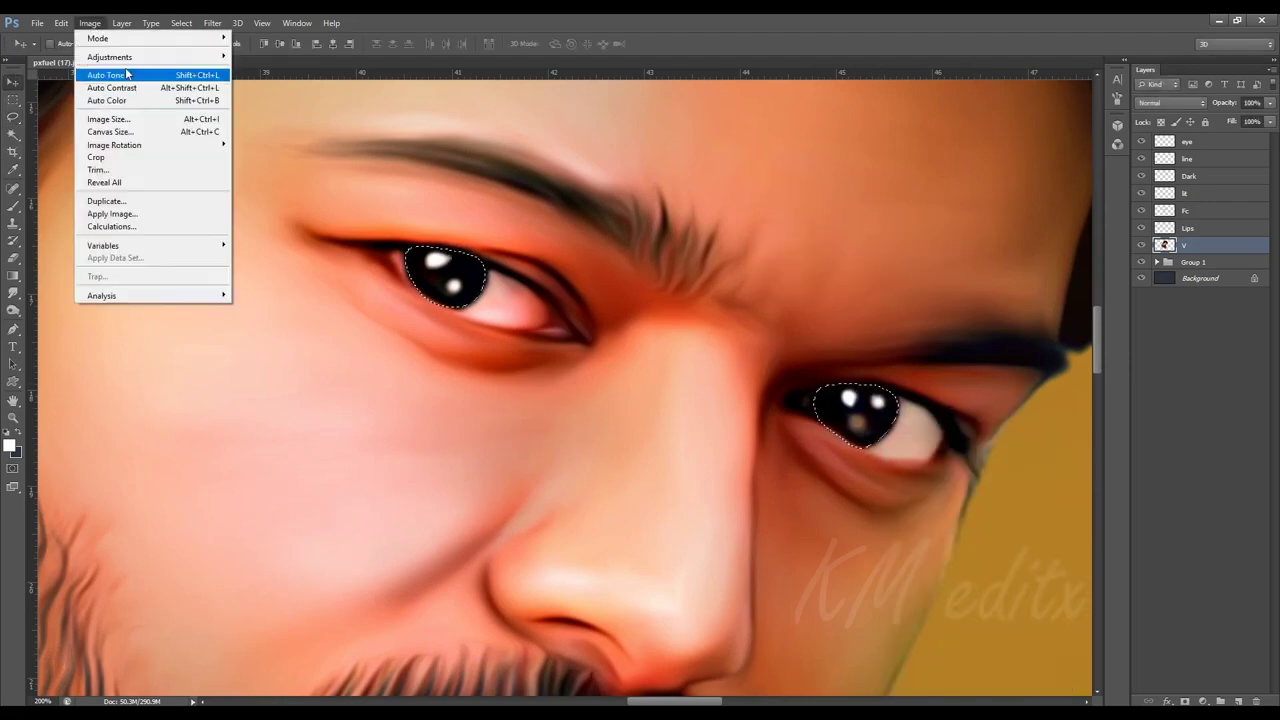
pyautogui.hotkey('ctrl', 'u')
pyautogui.moveTo(929, 212); pyautogui.dragTo(996, 212)
pyautogui.moveTo(929, 275)
pyautogui.mouseDown()
pyautogui.moveTo(895, 275)
pyautogui.moveTo(995, 243)
pyautogui.moveTo(929, 212)
pyautogui.moveTo(863, 212)
pyautogui.mouseUp()
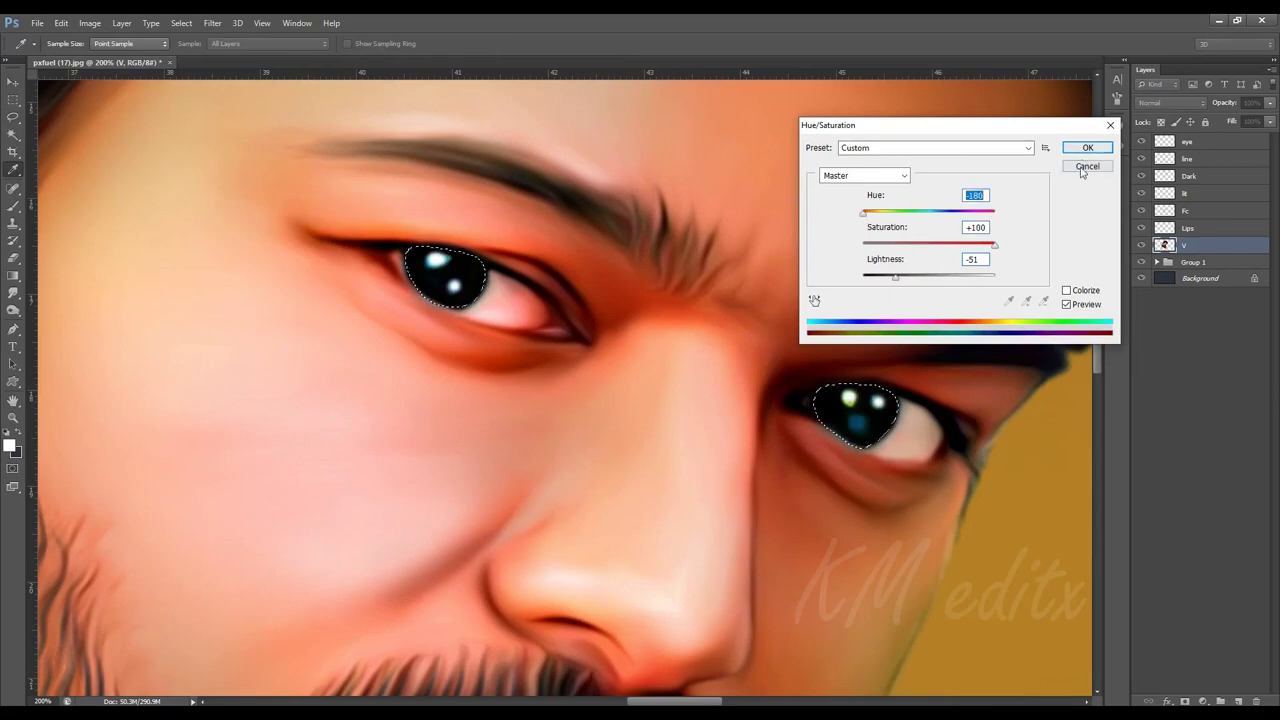
pyautogui.press('Return')
pyautogui.hotkey('ctrl', '0')
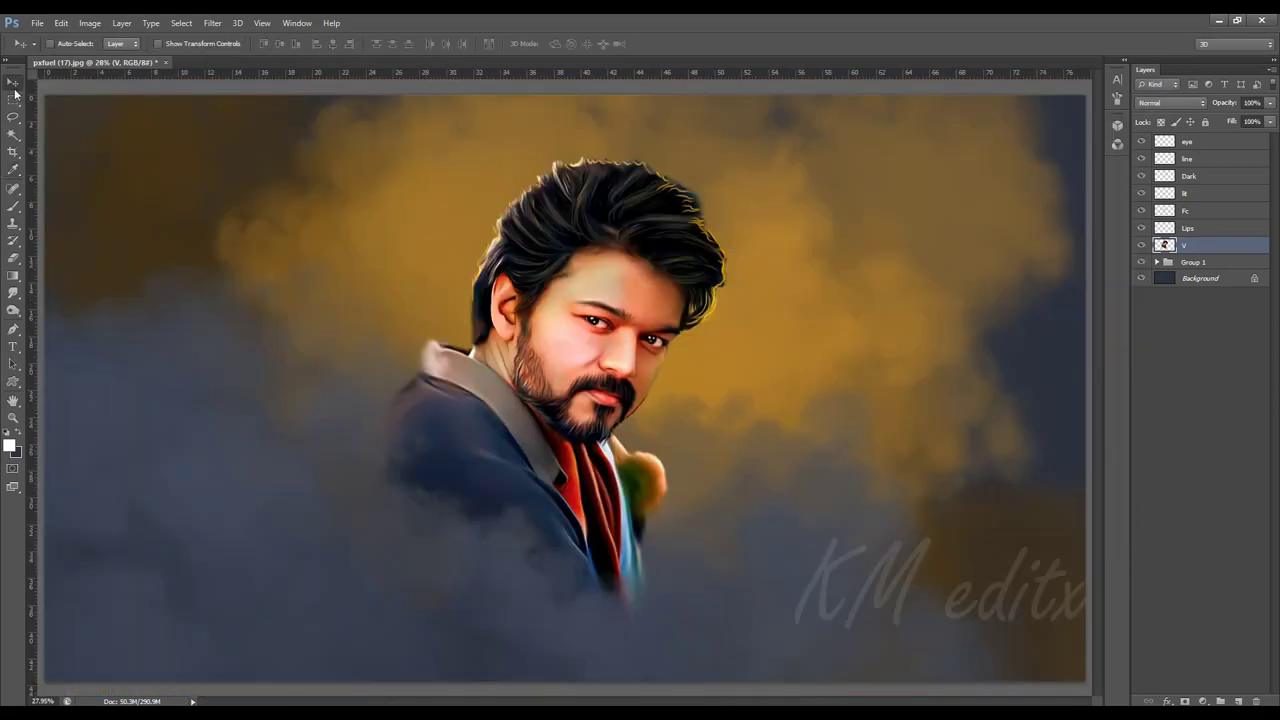
# Duplicate layer V and give the copy a Motion Blur of distance 176.
pyautogui.hotkey('ctrl', 'j')
pyautogui.click(212, 22)
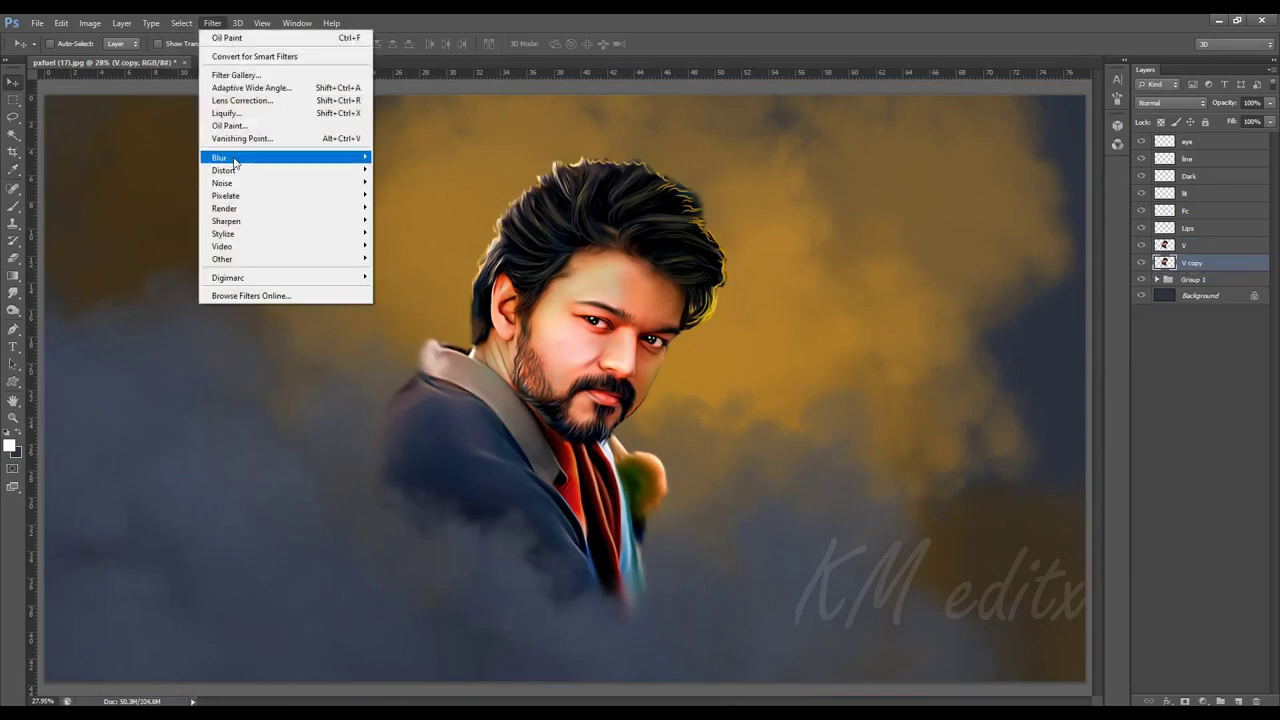
pyautogui.click(415, 277)
pyautogui.moveTo(1021, 343); pyautogui.dragTo(1037, 343)
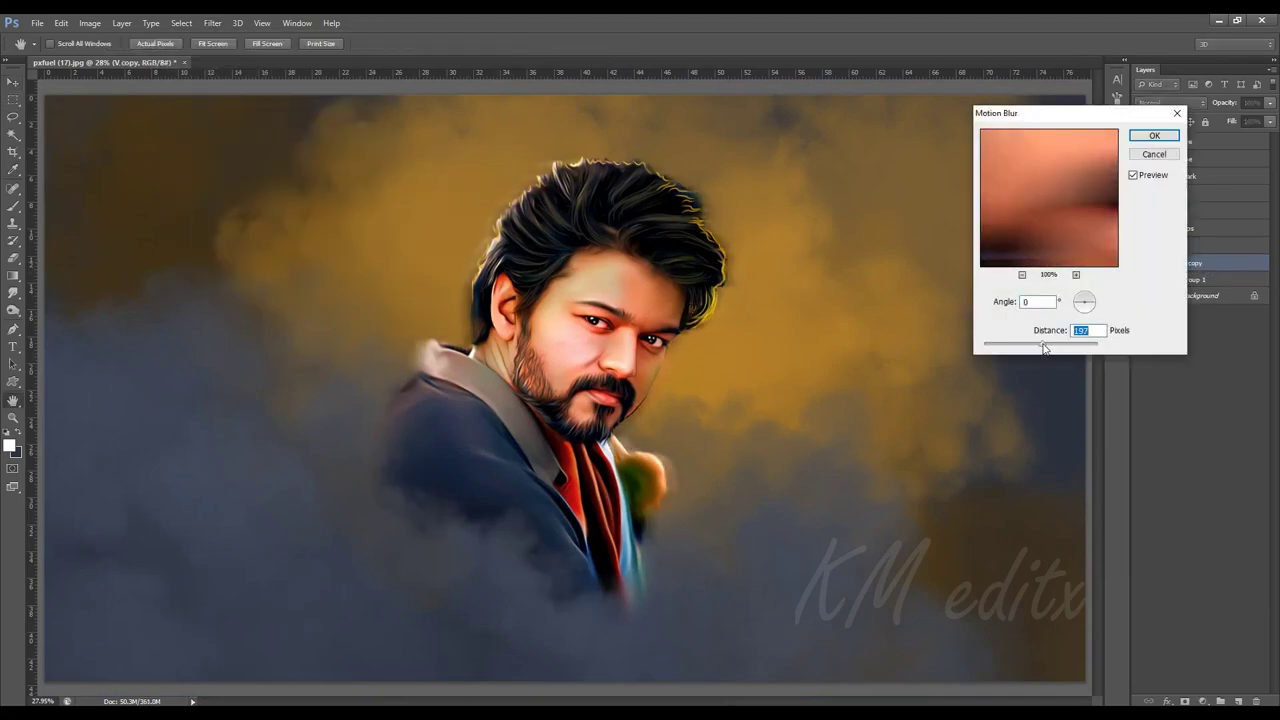
pyautogui.click(1150, 137)
# Add a new empty layer above the eye layer and name it oc.
pyautogui.click(1197, 143)
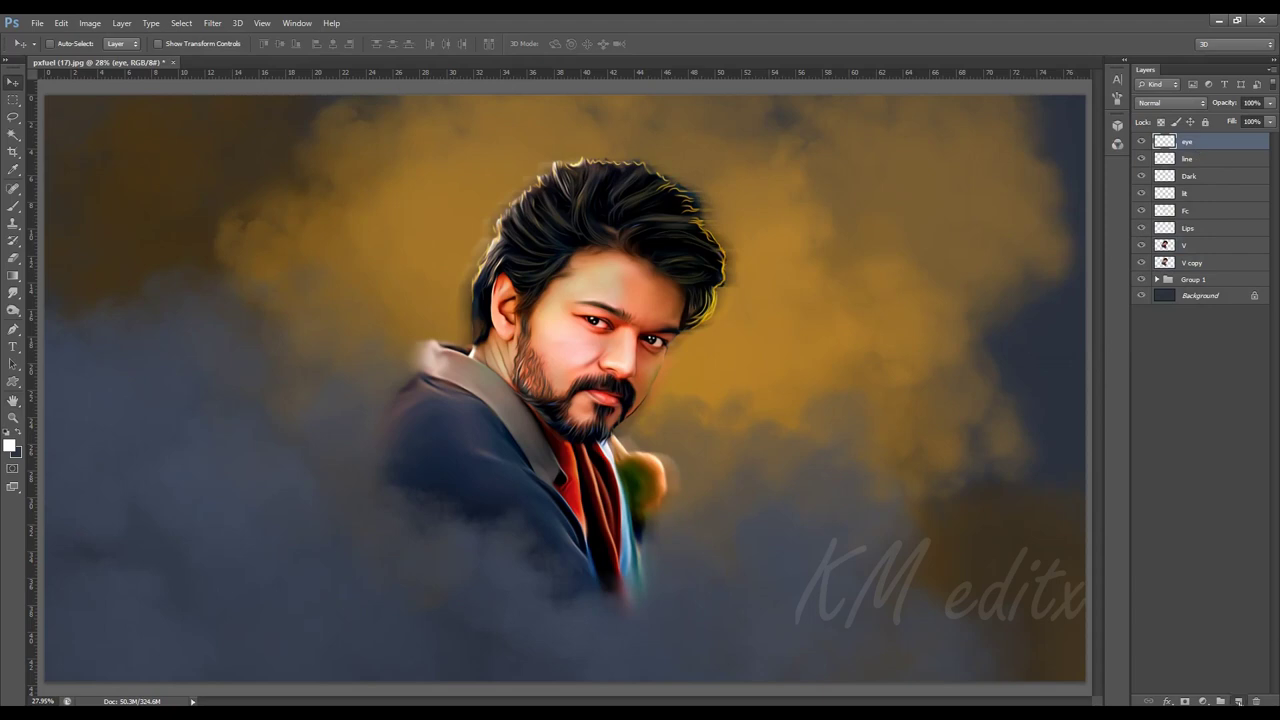
pyautogui.hotkey('ctrl', 'shift', 'alt', 'n')
pyautogui.doubleClick(1195, 141)
pyautogui.write('c')
pyautogui.press('Return')
pyautogui.press('b')
pyautogui.click(9, 446)
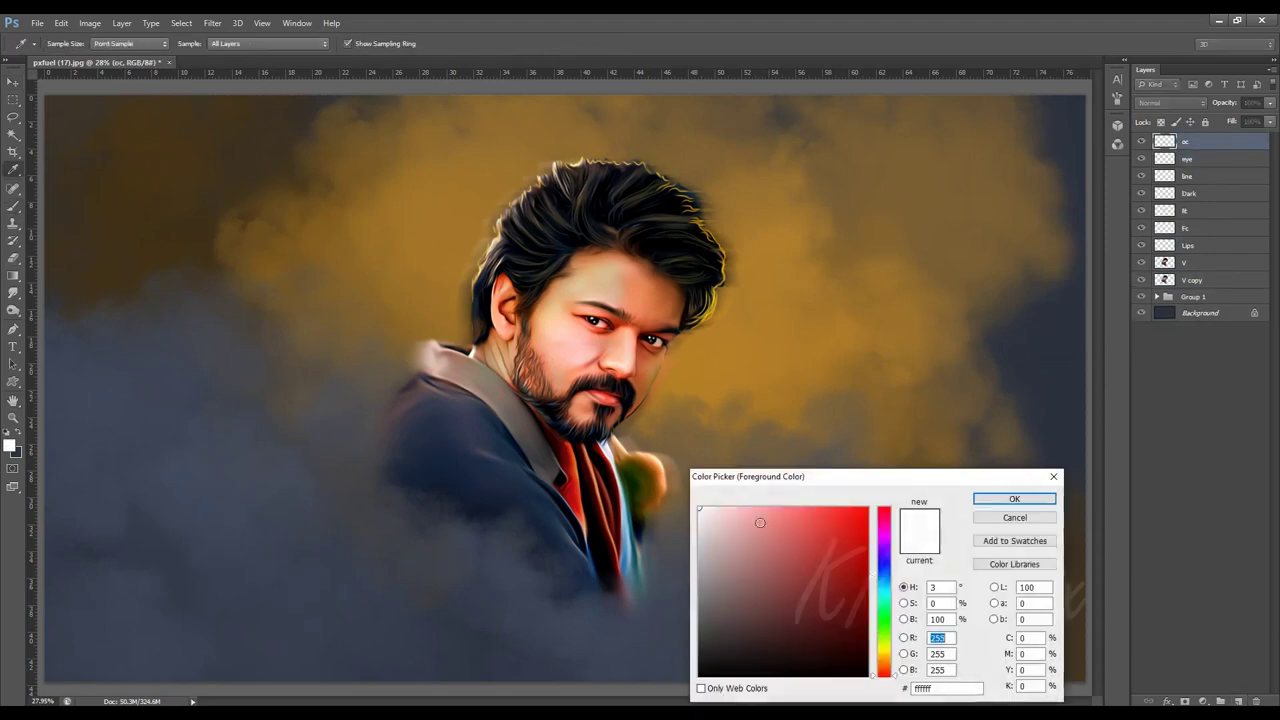
# Paint a large yellow glow around the head with an 800 px brush.
pyautogui.click(850, 515)
pyautogui.click(994, 497)
pyautogui.press(']')
pyautogui.press(']')
pyautogui.press(']')
pyautogui.moveTo(430, 320)
pyautogui.mouseDown()
pyautogui.moveTo(440, 280)
pyautogui.moveTo(600, 160)
pyautogui.moveTo(800, 230)
pyautogui.moveTo(820, 320)
pyautogui.mouseUp()
# Try Soft Light, Screen and Linear Dodge (Add) blending for the glow at 62% opacity.
pyautogui.click(1170, 103)
pyautogui.click(1150, 287)
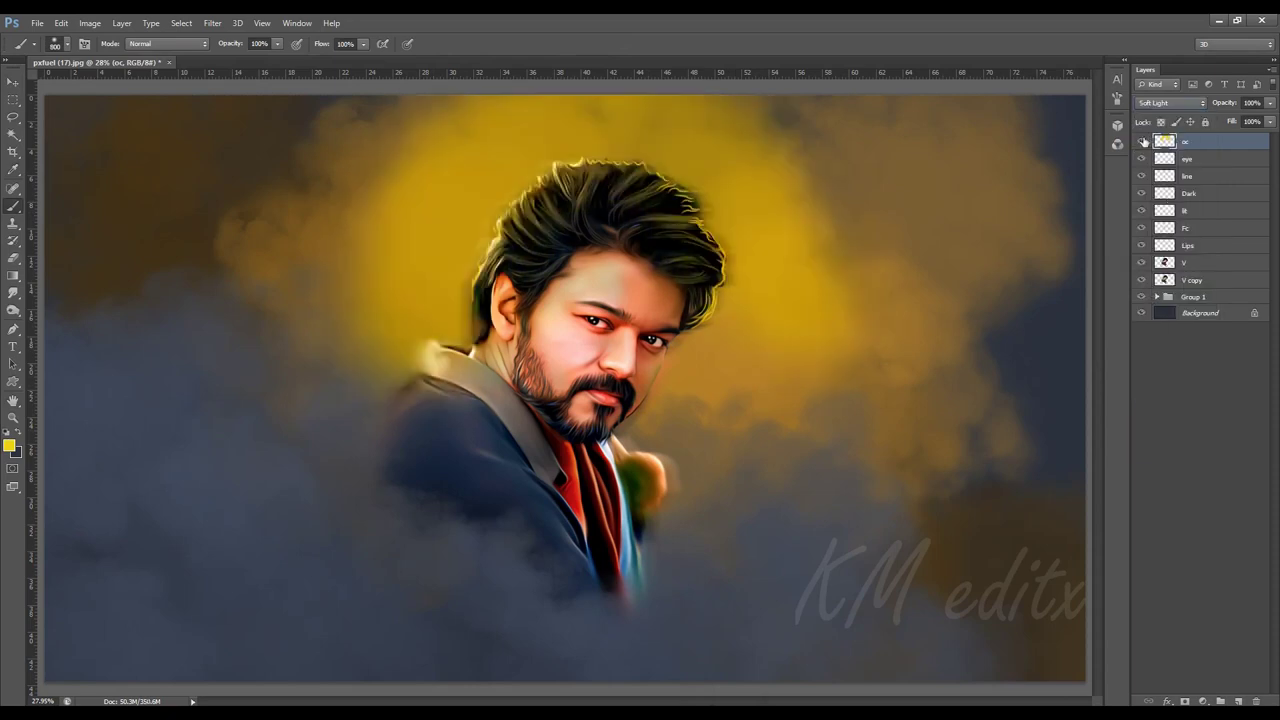
pyautogui.click(1172, 103)
pyautogui.click(1166, 400)
pyautogui.click(1172, 103)
pyautogui.click(1160, 300)
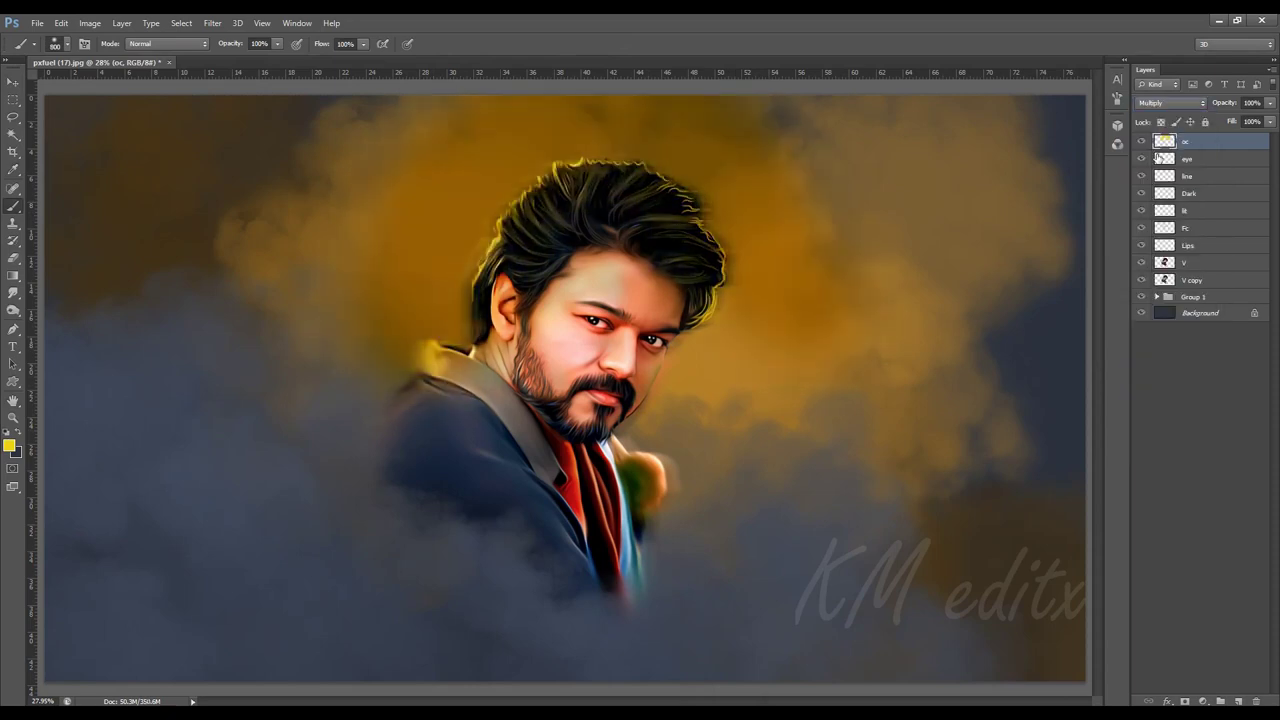
pyautogui.click(1172, 103)
pyautogui.click(1155, 160)
pyautogui.press('Down')
pyautogui.press('Down')
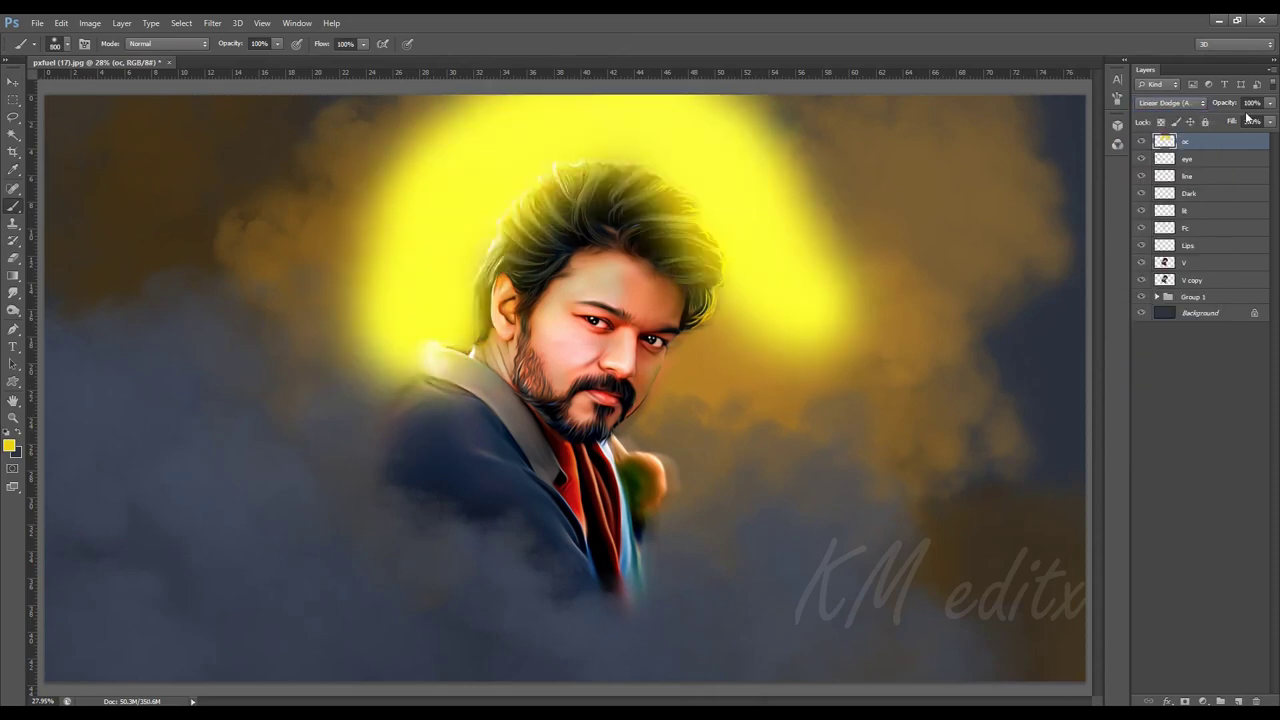
pyautogui.moveTo(1247, 119); pyautogui.dragTo(1230, 113)
# Settle the oc glow layer on Soft Light blending at 100% opacity.
pyautogui.keyDown('ctrl'); pyautogui.click(1164, 262); pyautogui.keyUp('ctrl')
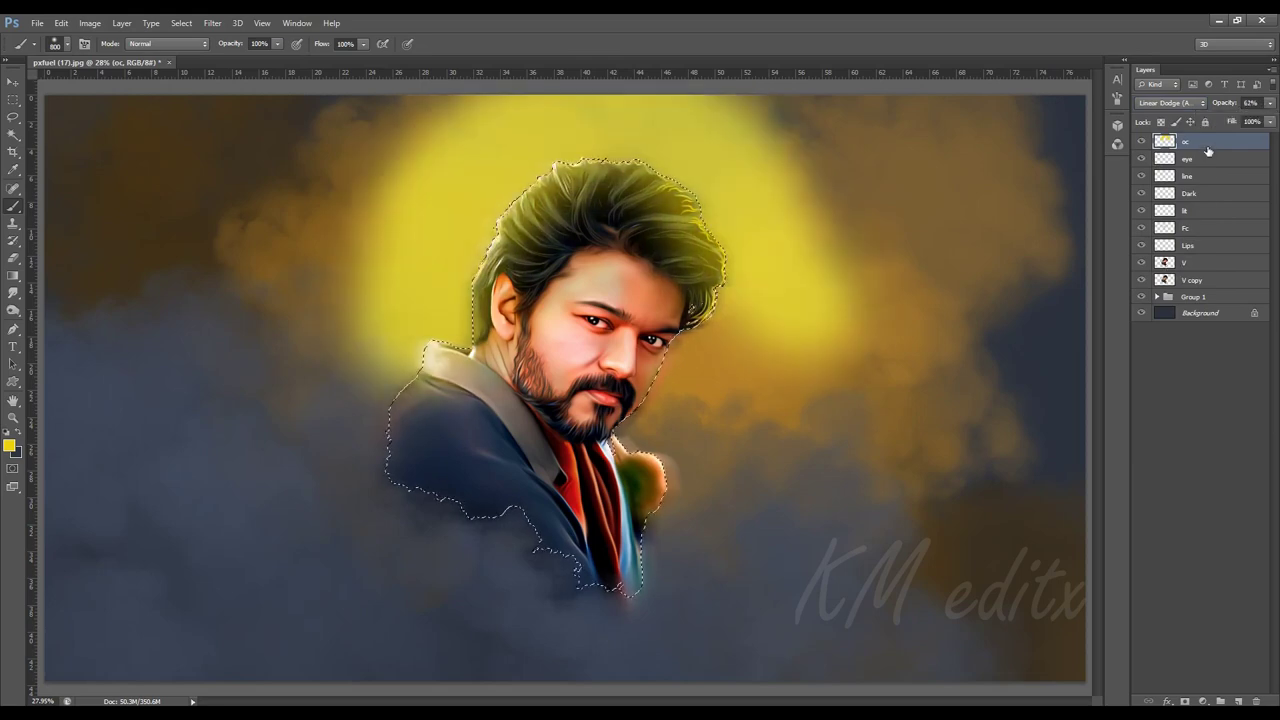
pyautogui.doubleClick(1192, 142)
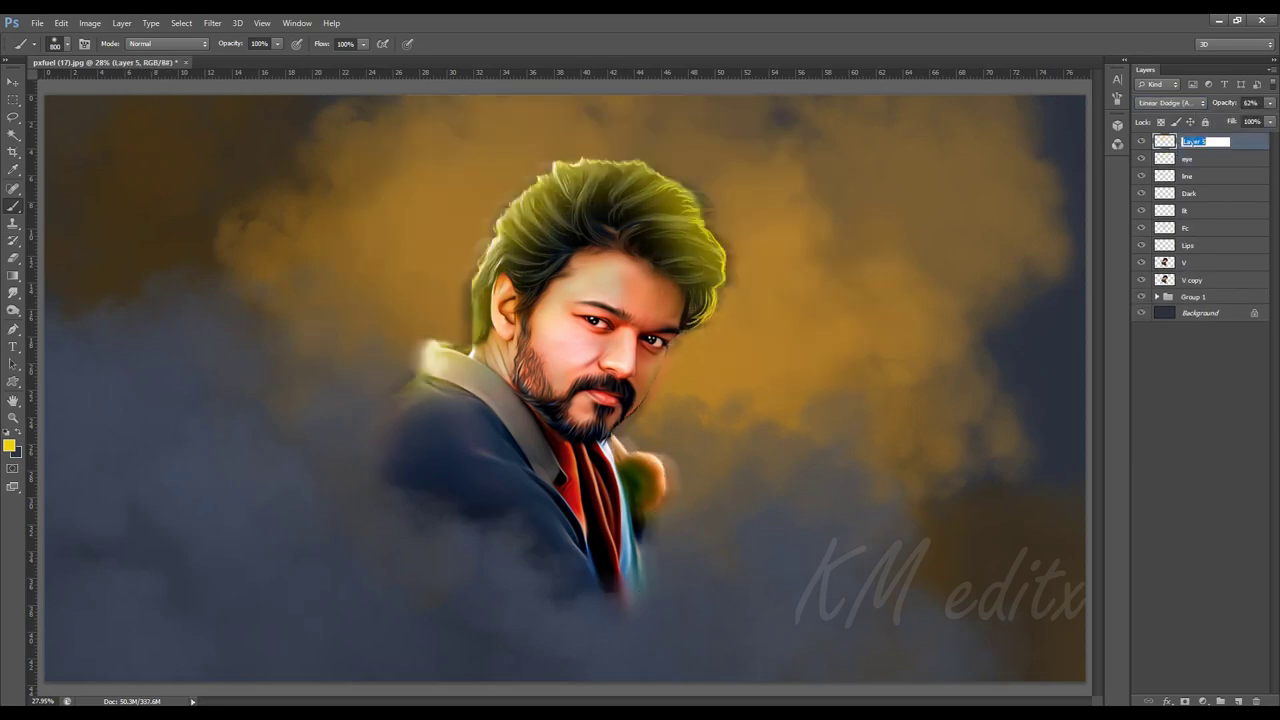
pyautogui.click(1218, 157)
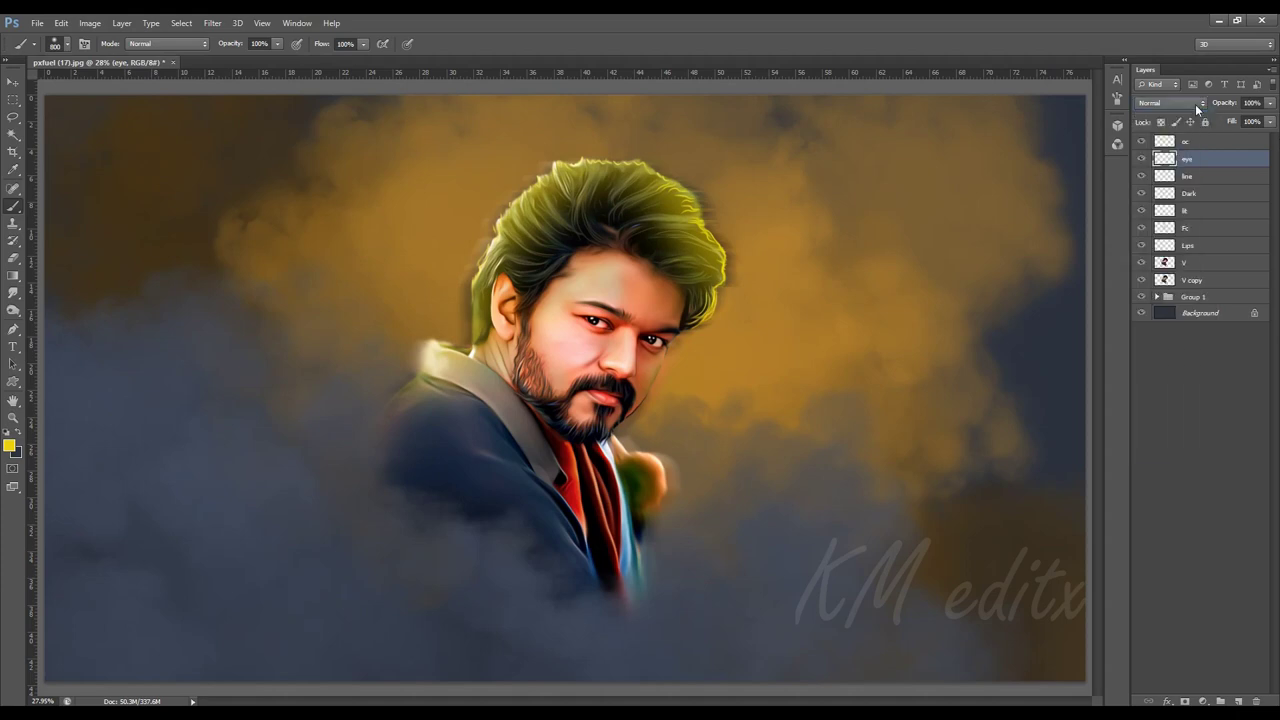
pyautogui.click(1190, 141)
pyautogui.click(1170, 102)
pyautogui.click(1165, 272)
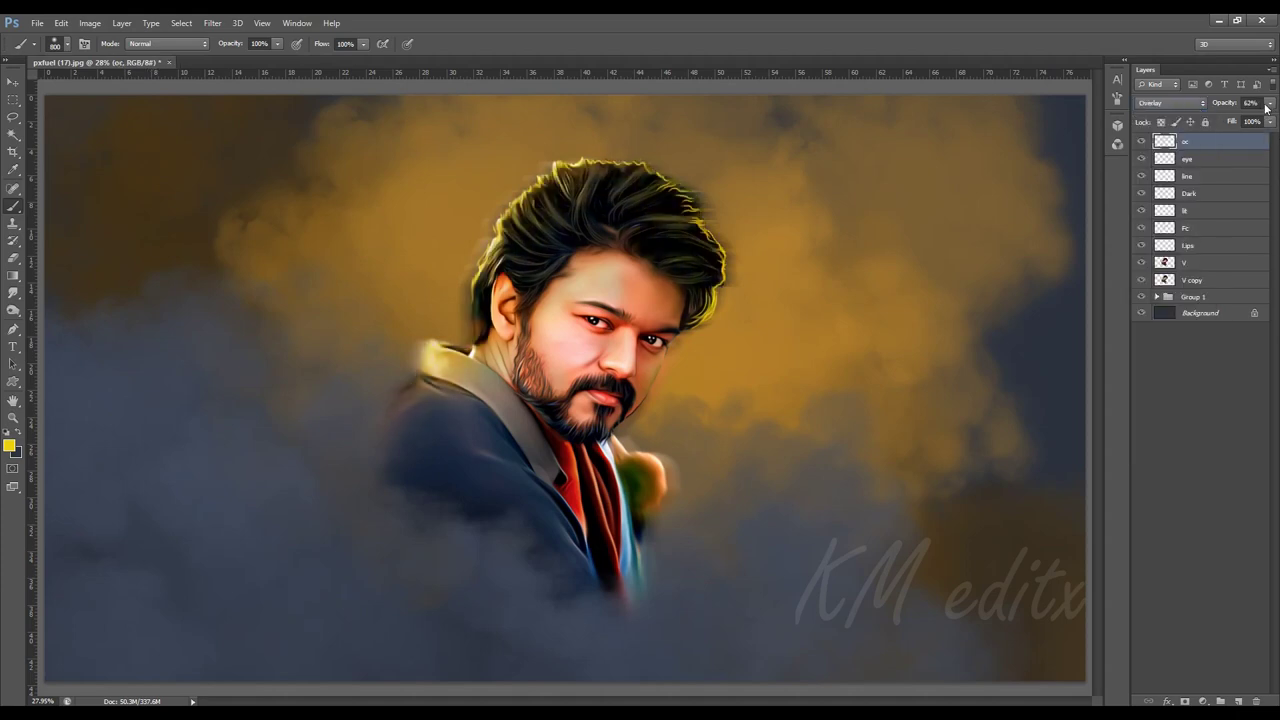
pyautogui.moveTo(1268, 103); pyautogui.dragTo(1272, 118)
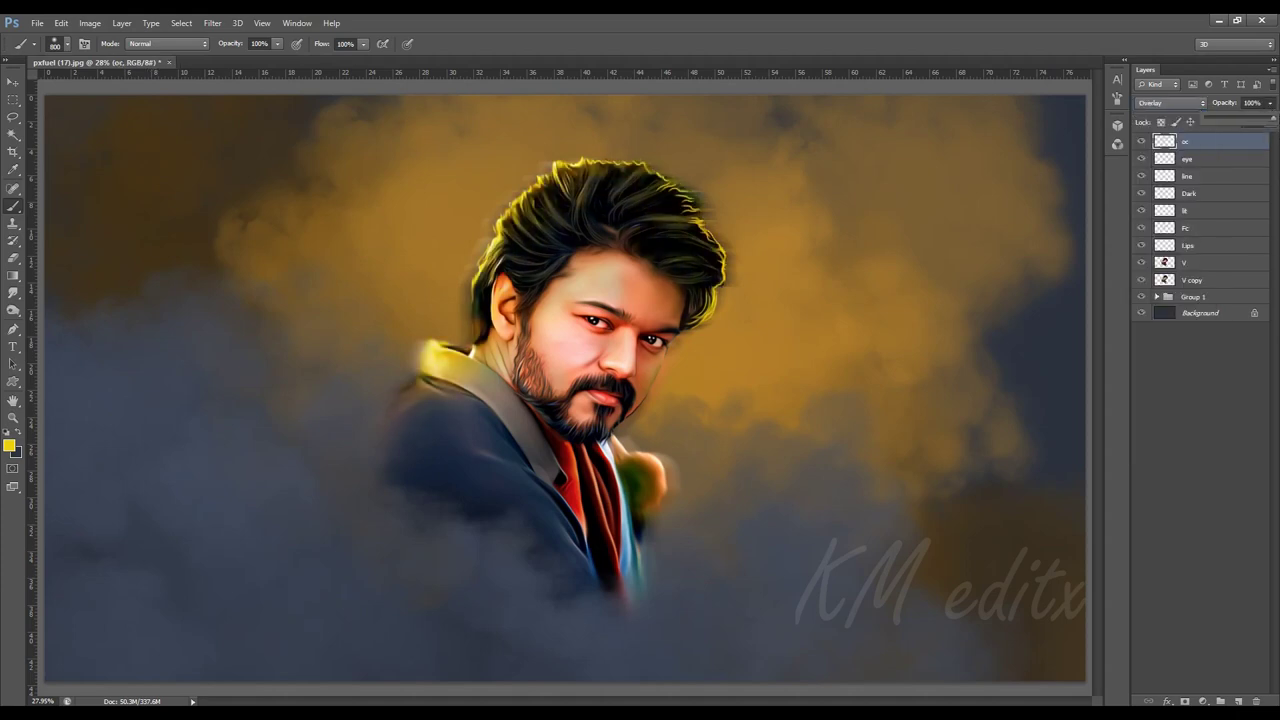
pyautogui.click(1196, 104)
pyautogui.click(1170, 102)
pyautogui.click(1170, 291)
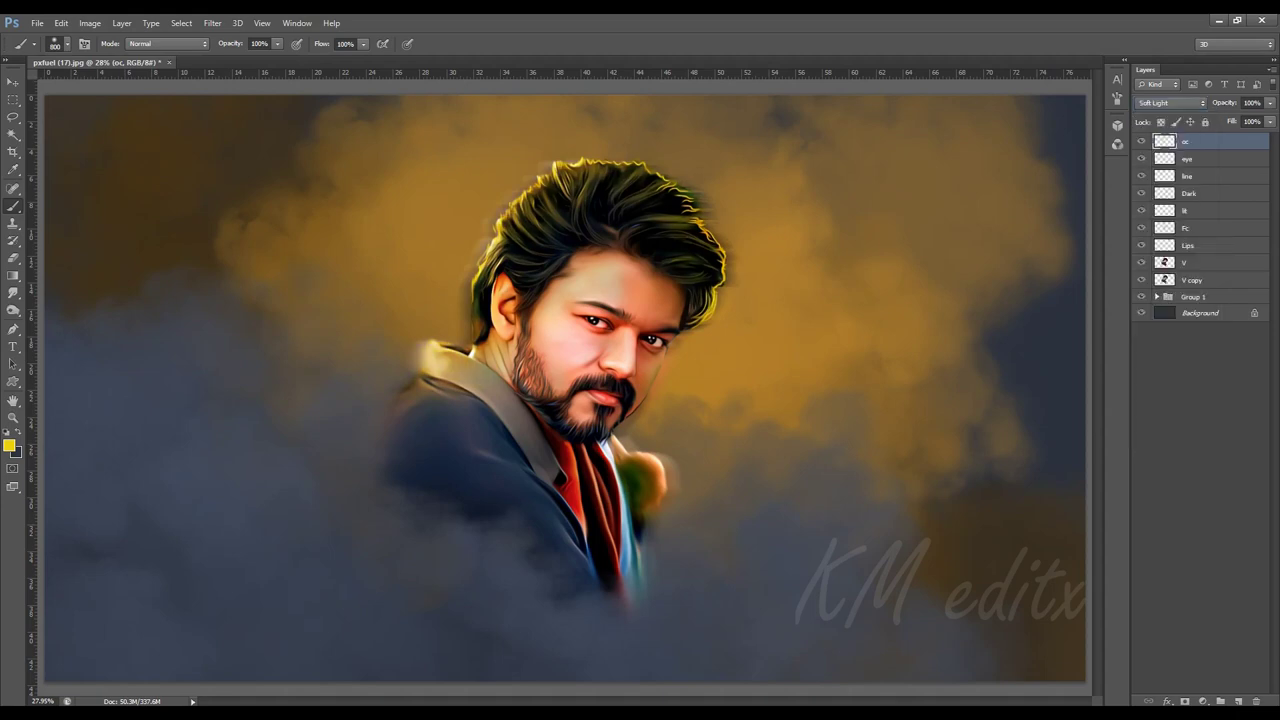
# Add a new empty layer below V copy named Yellow.
pyautogui.click(13, 82)
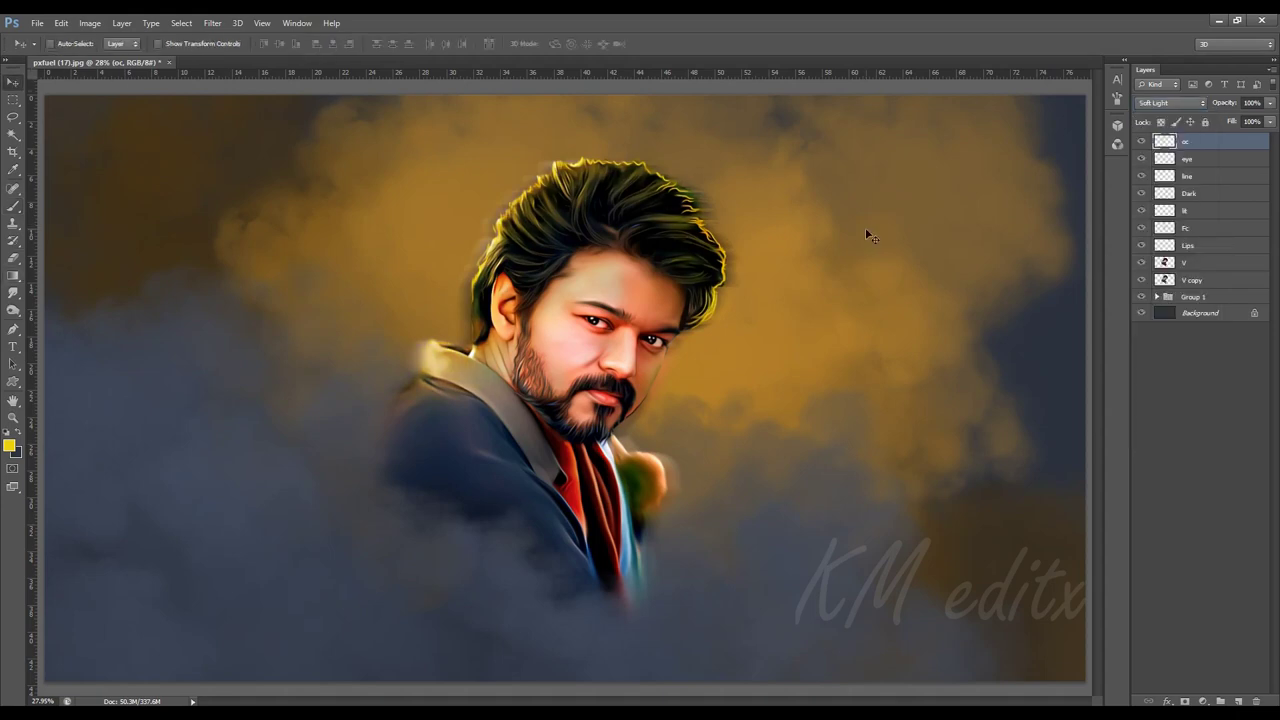
pyautogui.scroll(3, 865, 227)
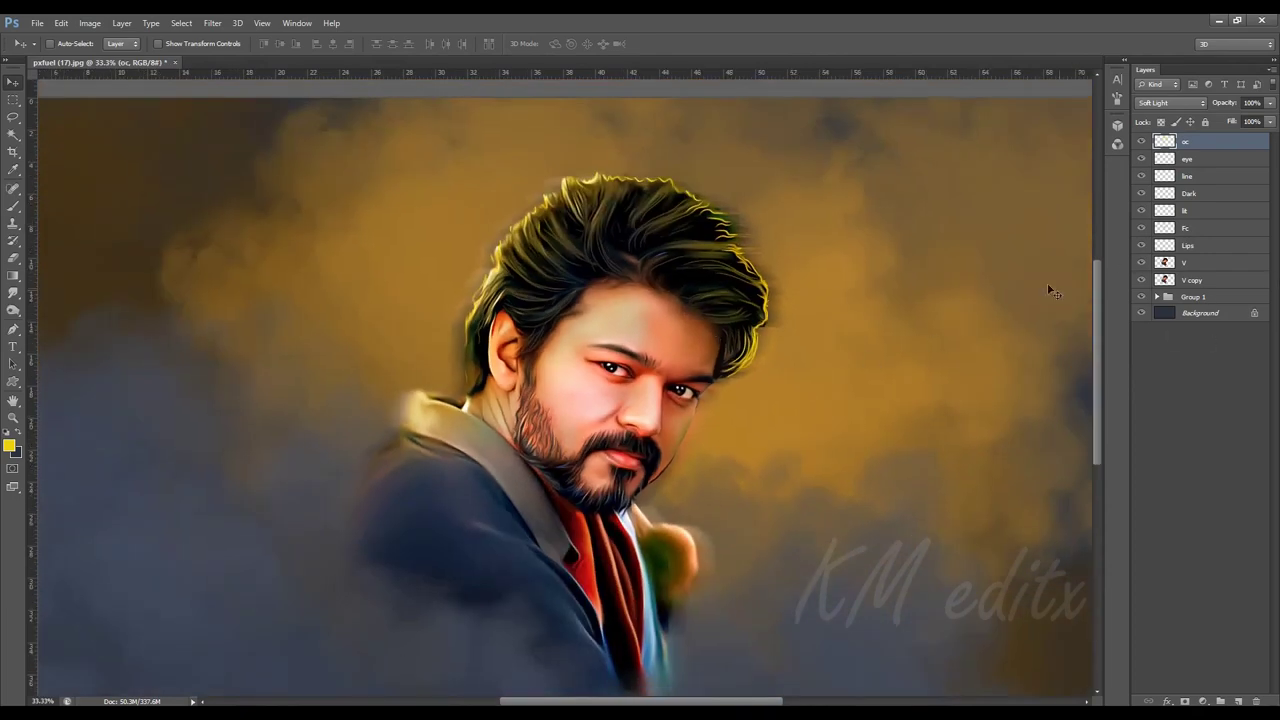
pyautogui.click(1205, 279)
pyautogui.hotkey('ctrl', 'shift', 'alt', 'n')
pyautogui.doubleClick(1193, 297)
pyautogui.write('Yello')
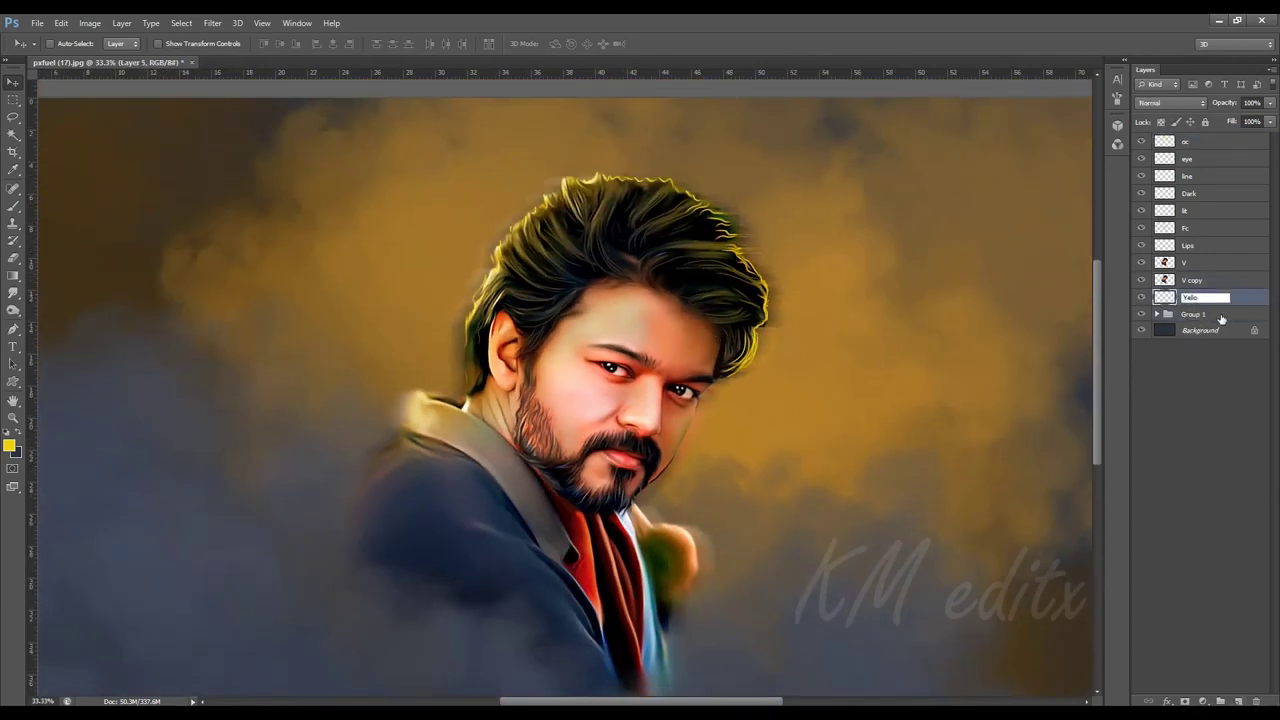
pyautogui.write('w')
pyautogui.press('Return')
# Choose a 1500 px soft round brush, then make the oc layer active.
pyautogui.press('b')
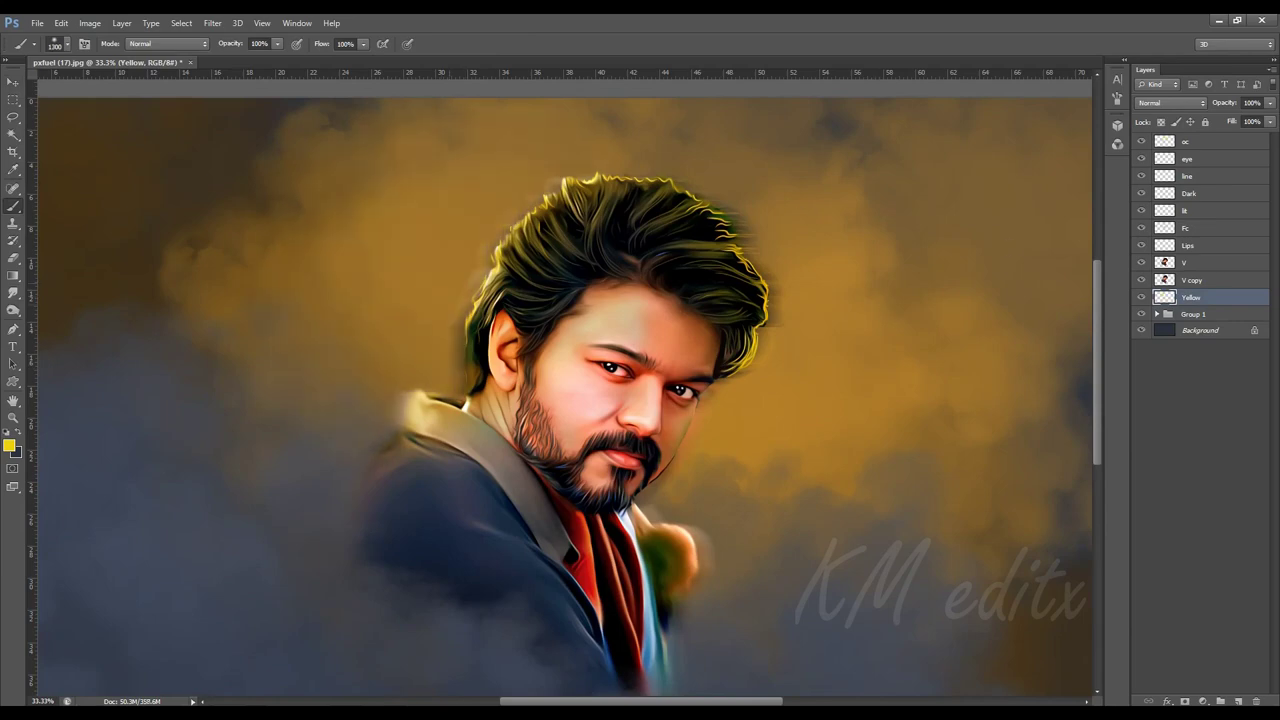
pyautogui.rightClick(676, 262)
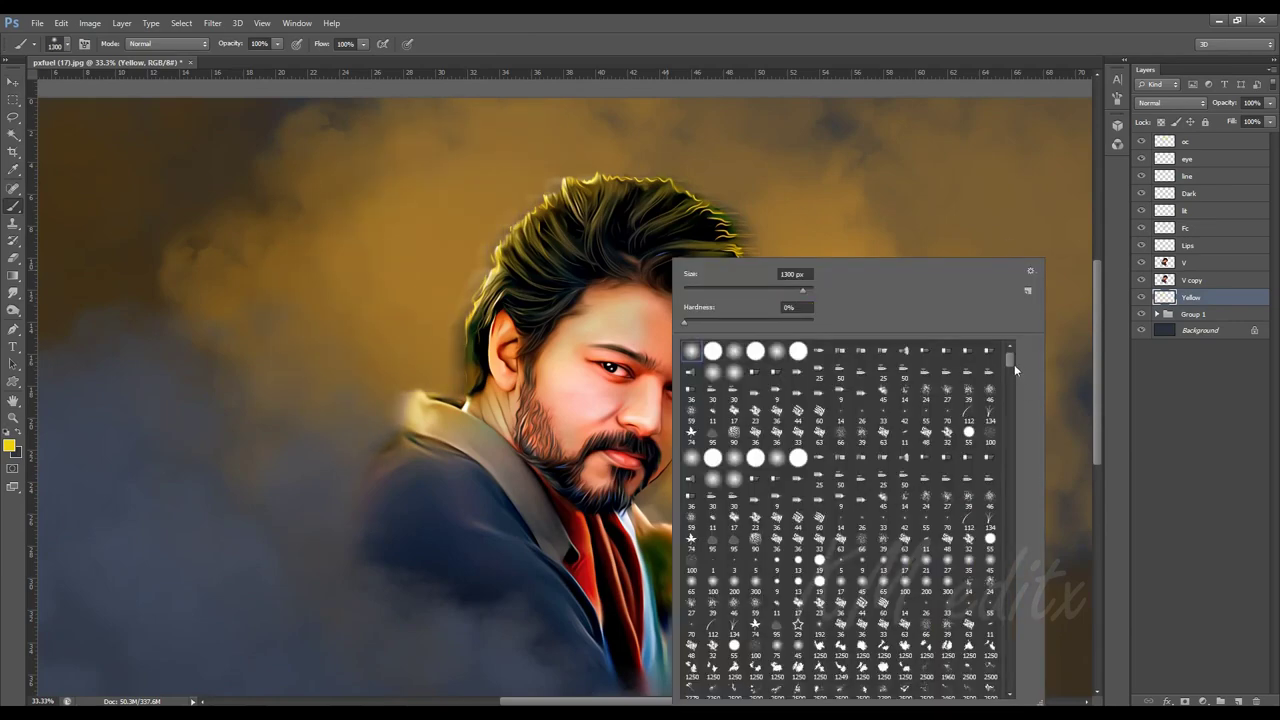
pyautogui.moveTo(1012, 364); pyautogui.dragTo(1012, 680)
pyautogui.click(990, 668)
pyautogui.press('Return')
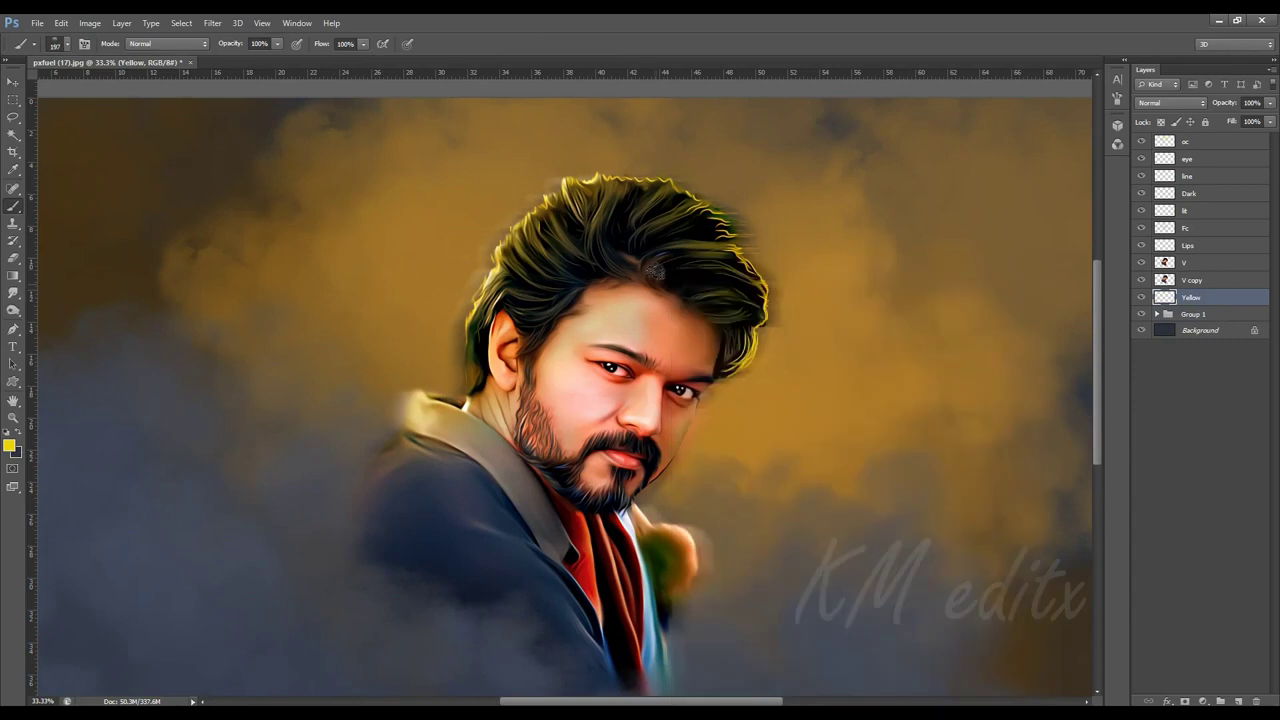
pyautogui.press('v')
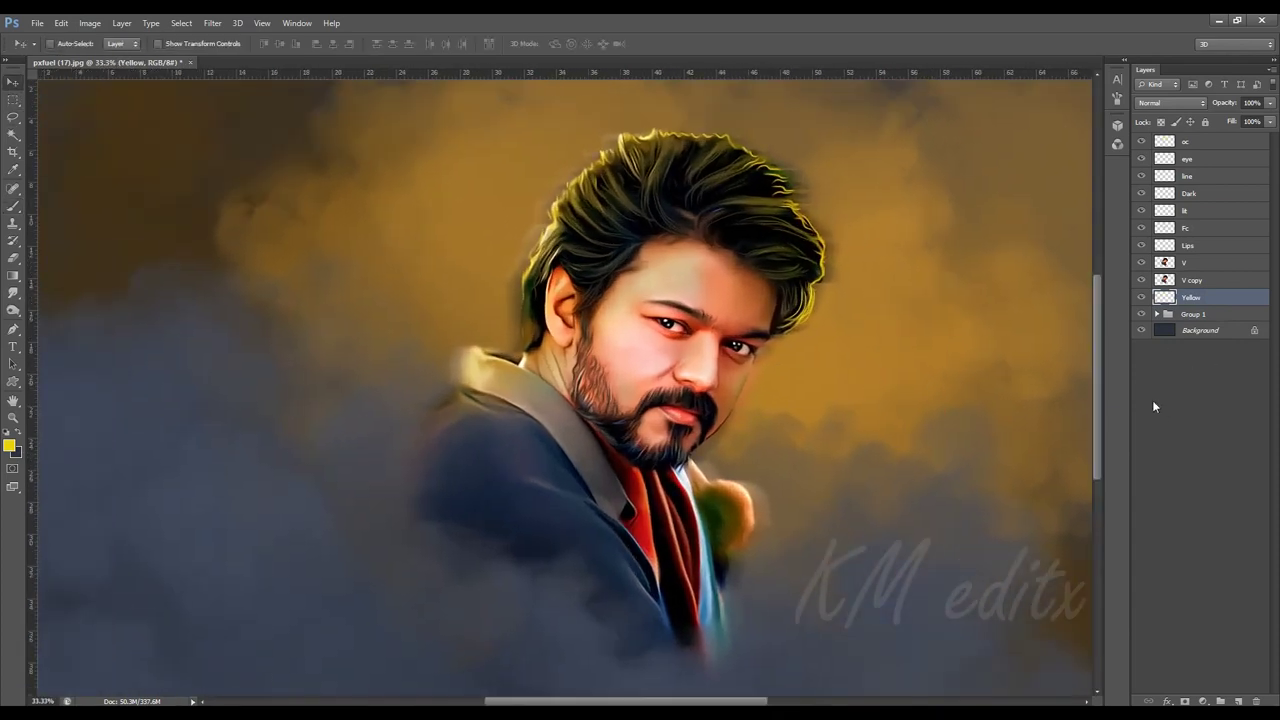
pyautogui.click(1201, 264)
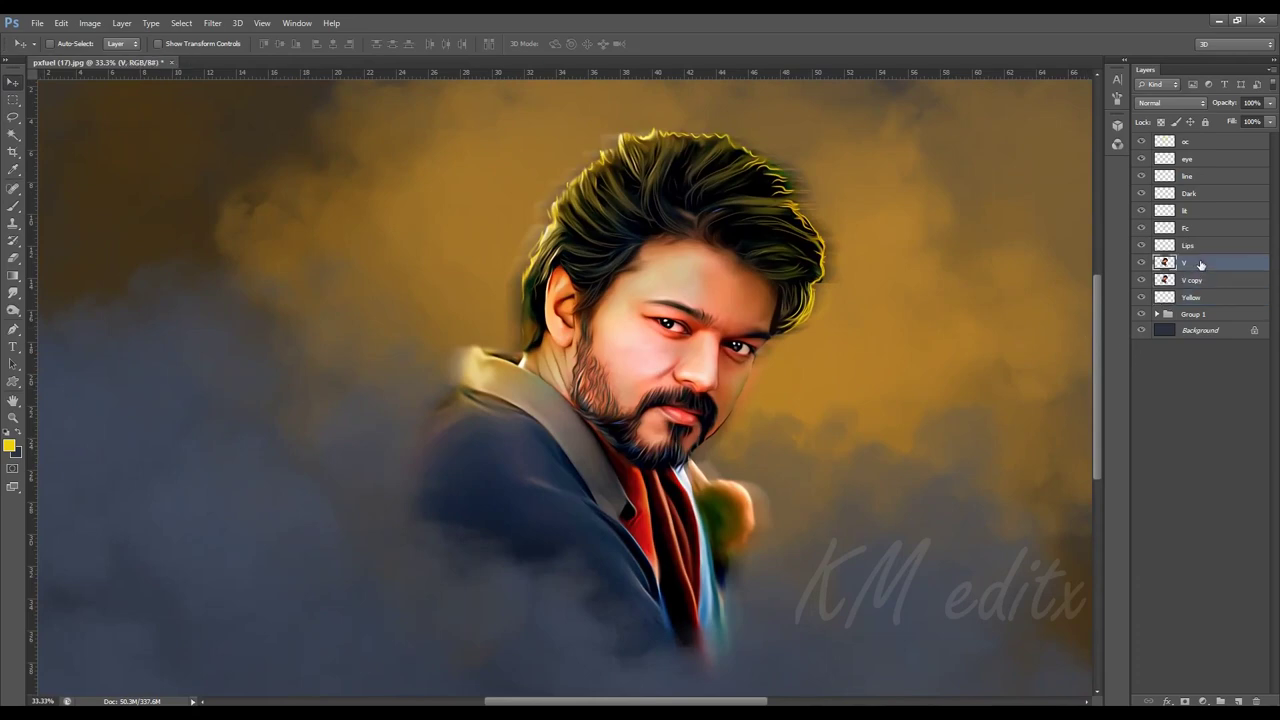
pyautogui.click(1190, 142)
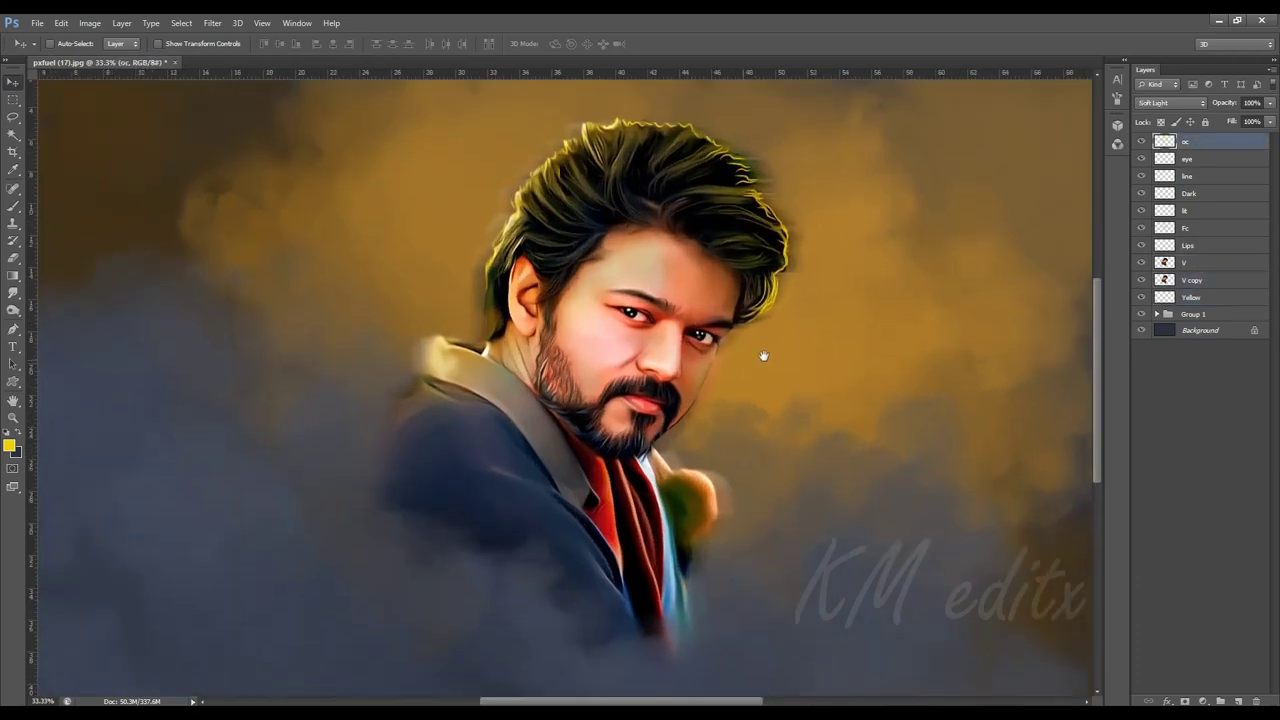
# Tint the left shoulder and shirt soft green-yellow inside the portrait outline.
pyautogui.press('b')
pyautogui.keyDown('ctrl'); pyautogui.click(1166, 264); pyautogui.keyUp('ctrl')
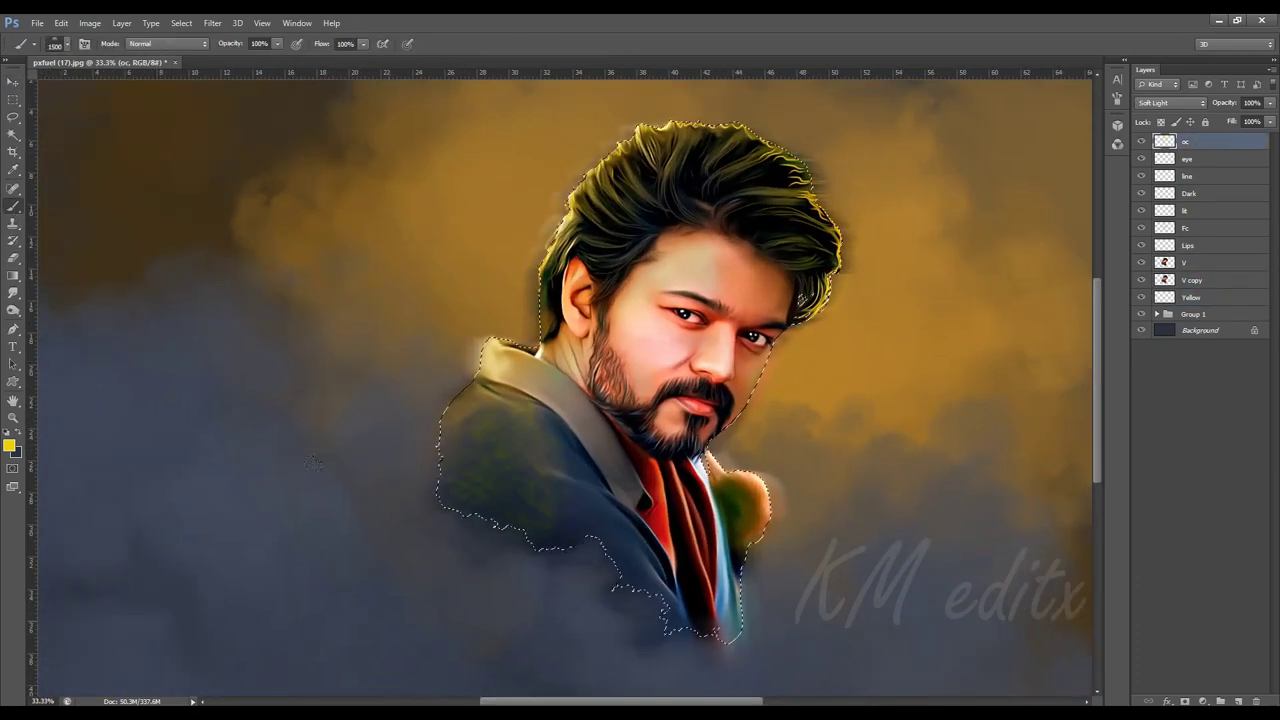
pyautogui.moveTo(455, 495); pyautogui.dragTo(530, 530)
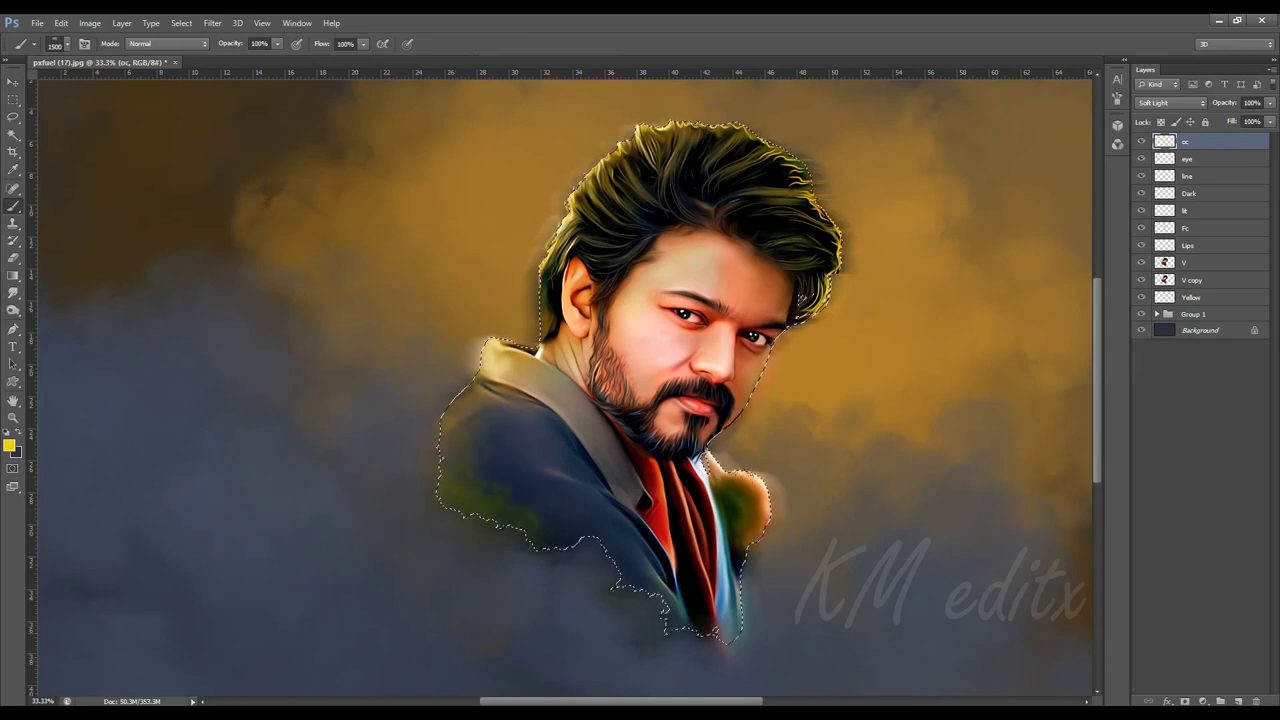
pyautogui.moveTo(750, 470); pyautogui.dragTo(725, 610)
pyautogui.hotkey('ctrl', 'd')
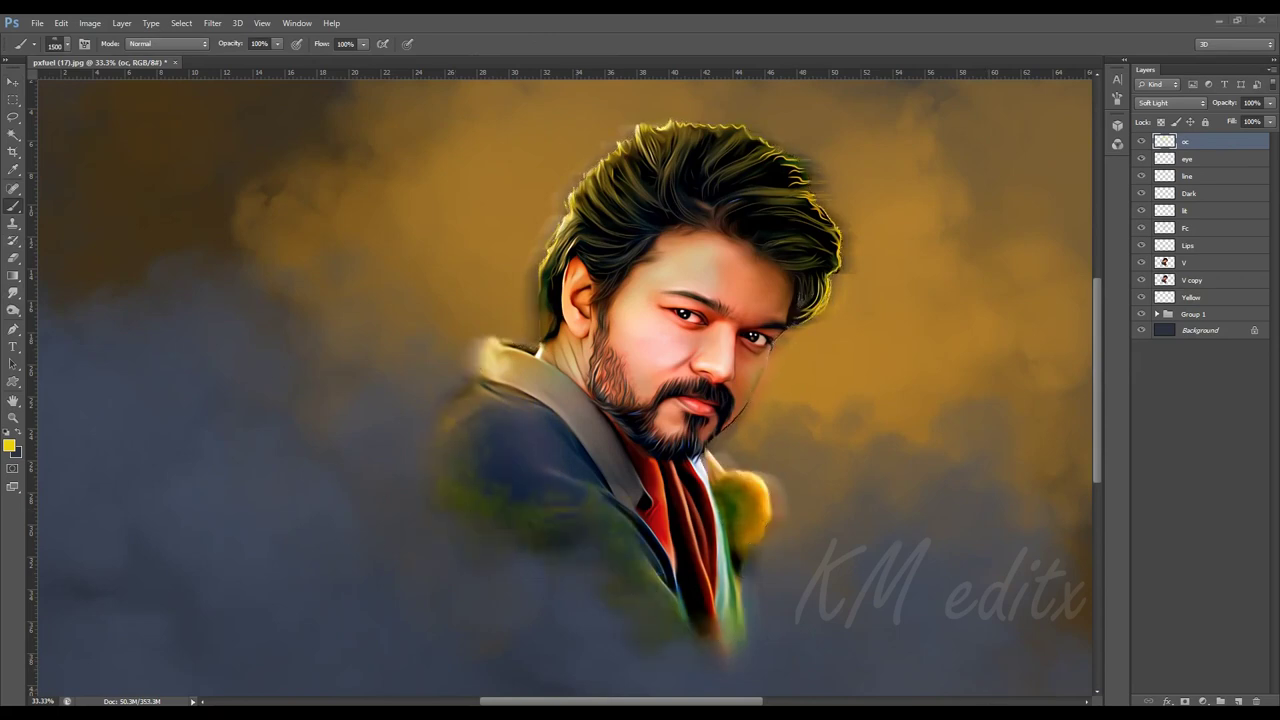
pyautogui.keyDown('ctrl'); pyautogui.click(1166, 264); pyautogui.keyUp('ctrl')
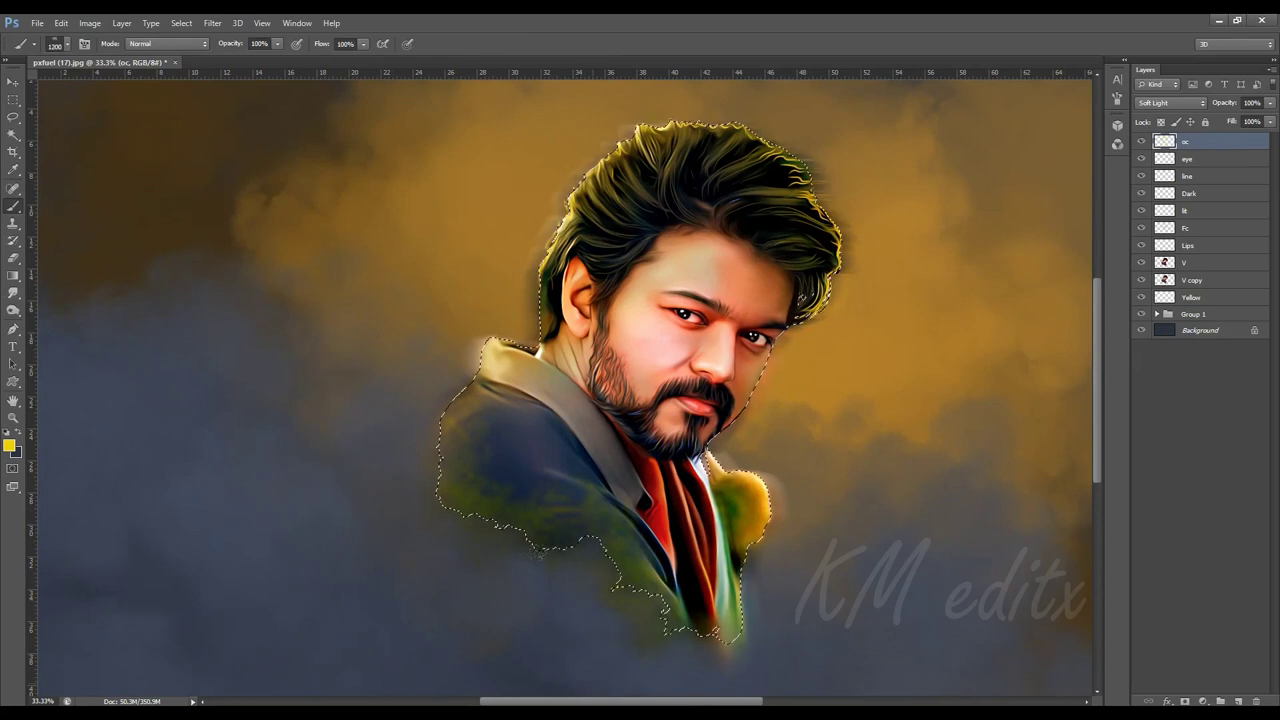
pyautogui.press('[')
pyautogui.press('[')
pyautogui.press('[')
pyautogui.click(395, 533)
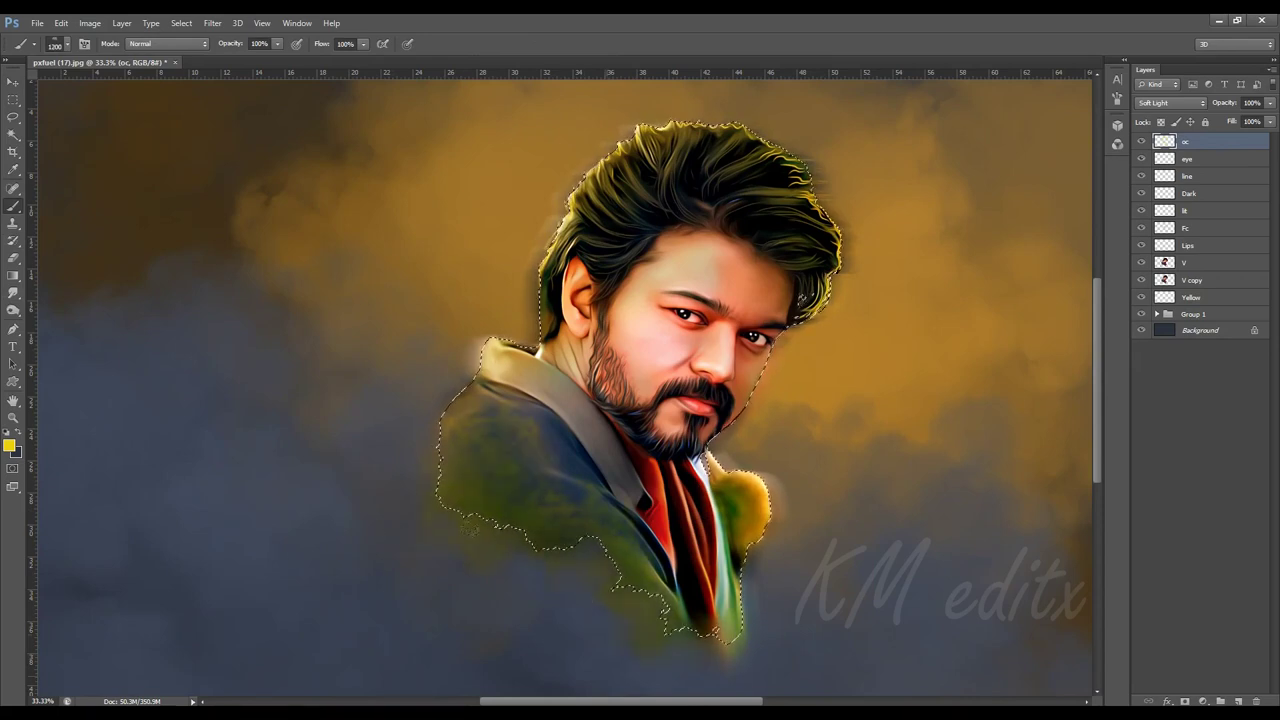
# Set up a 500 px Eraser and fit the whole image in the window.
pyautogui.scroll(-4, 288, 541)
pyautogui.scroll(-1, 500, 450)
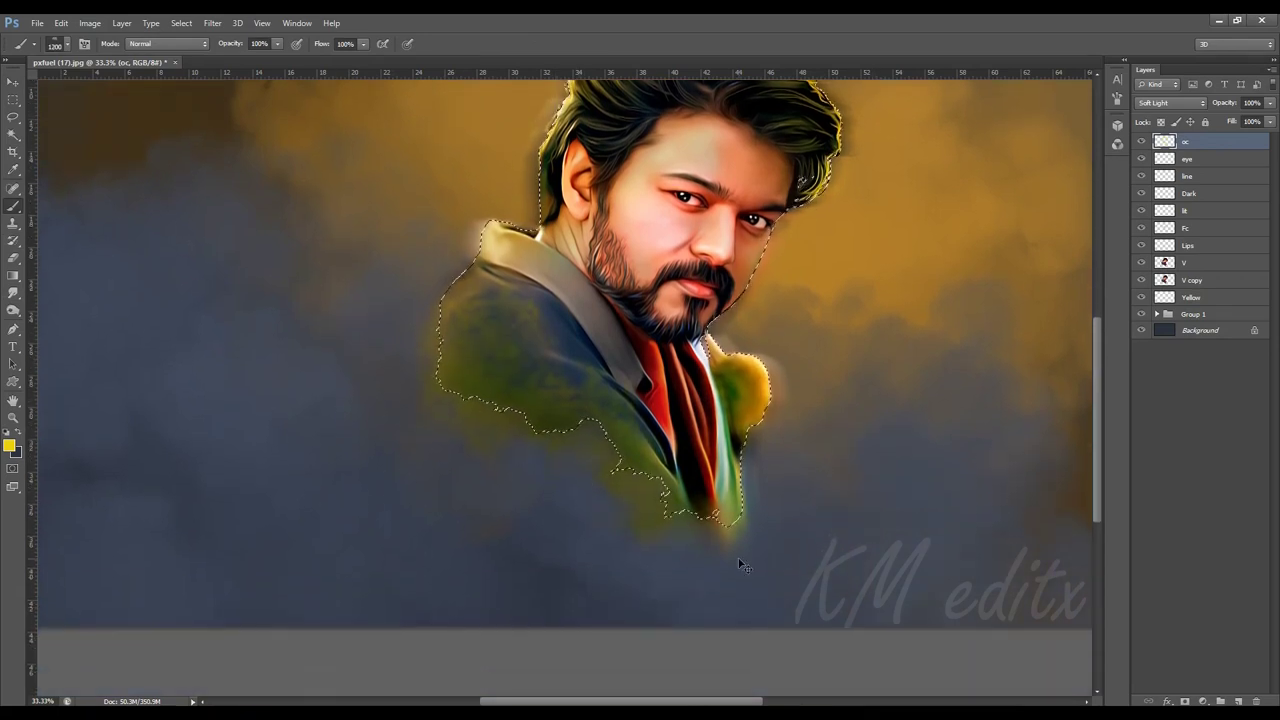
pyautogui.click(13, 258)
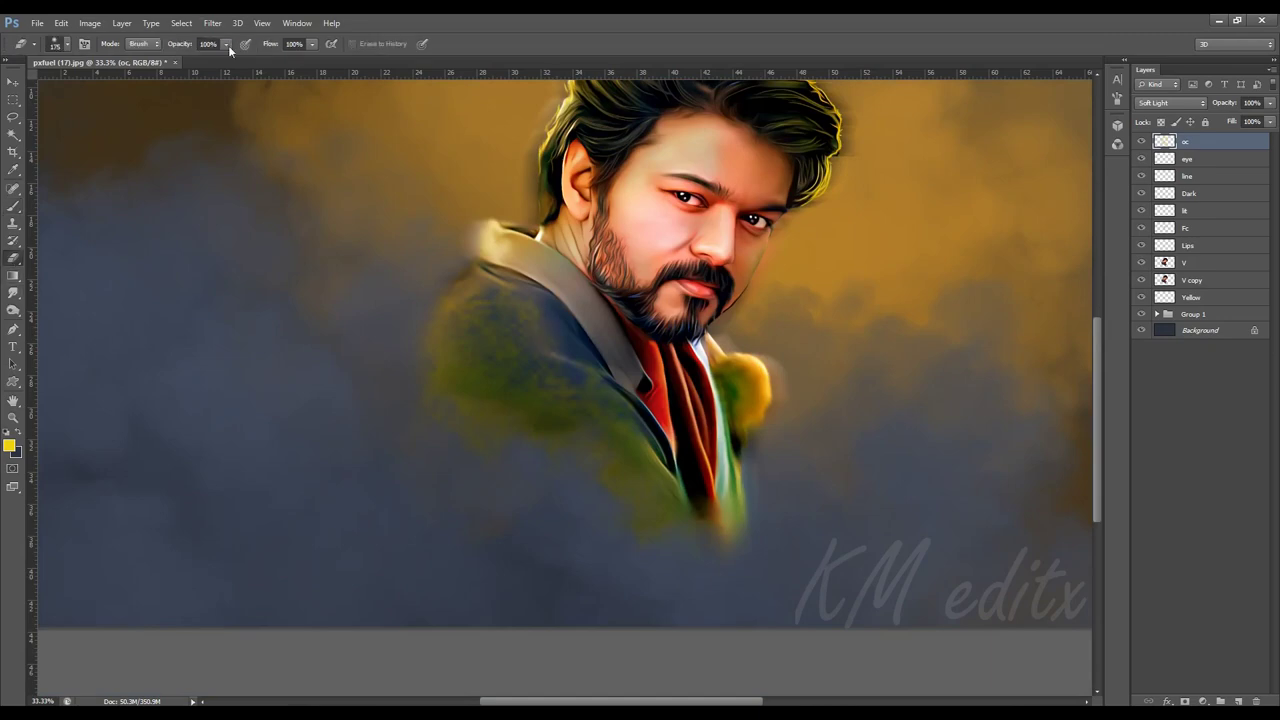
pyautogui.press(']')
pyautogui.press(']')
pyautogui.press(']')
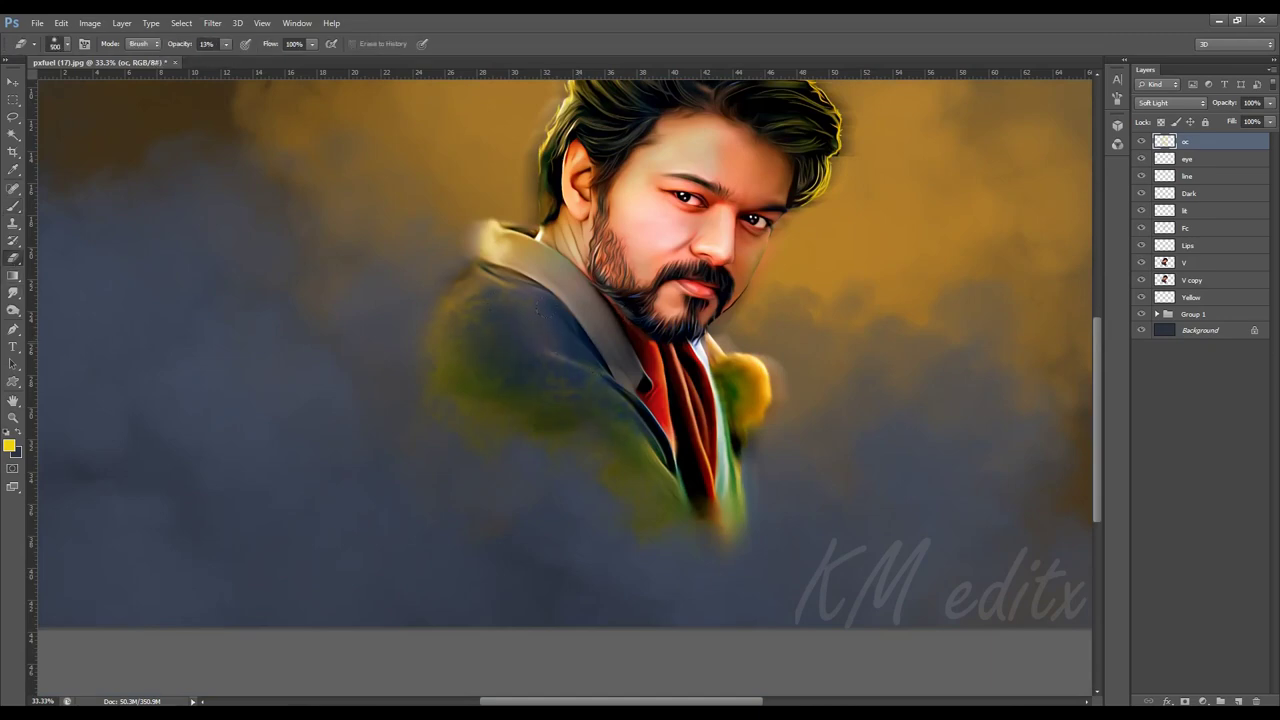
pyautogui.hotkey('ctrl', '0')
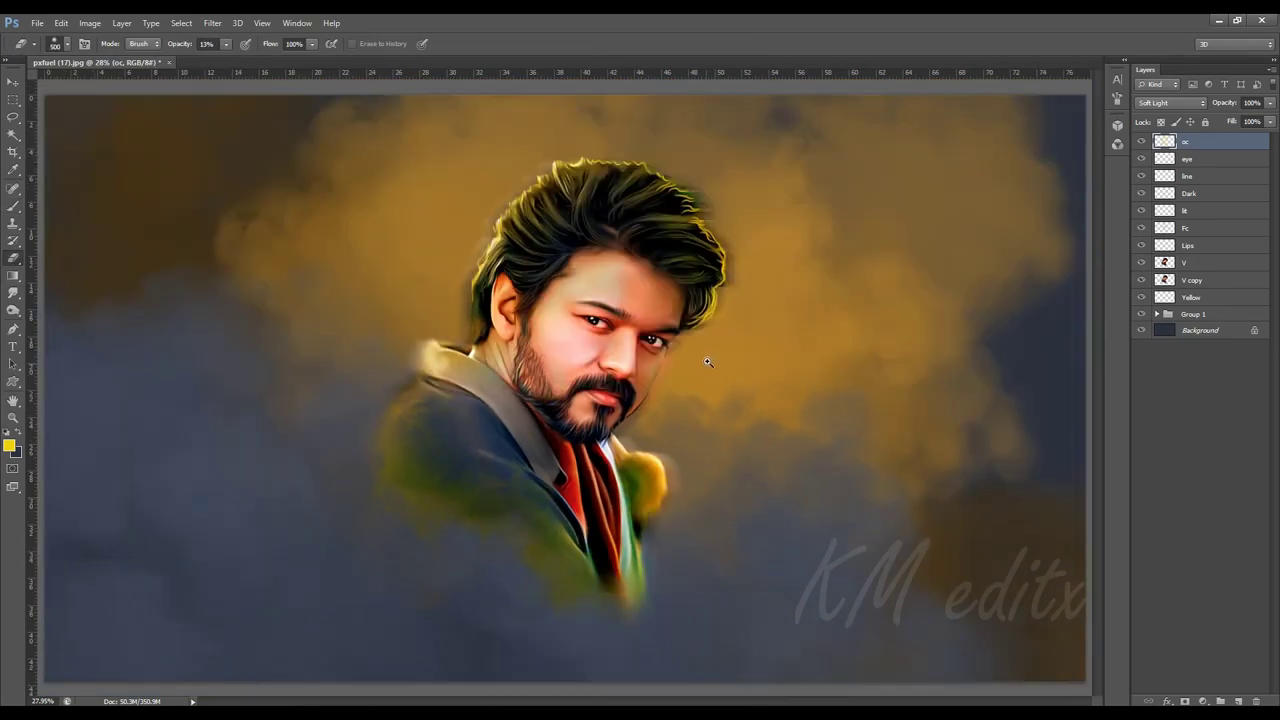
pyautogui.press('v')
pyautogui.hotkey('ctrl', '+')
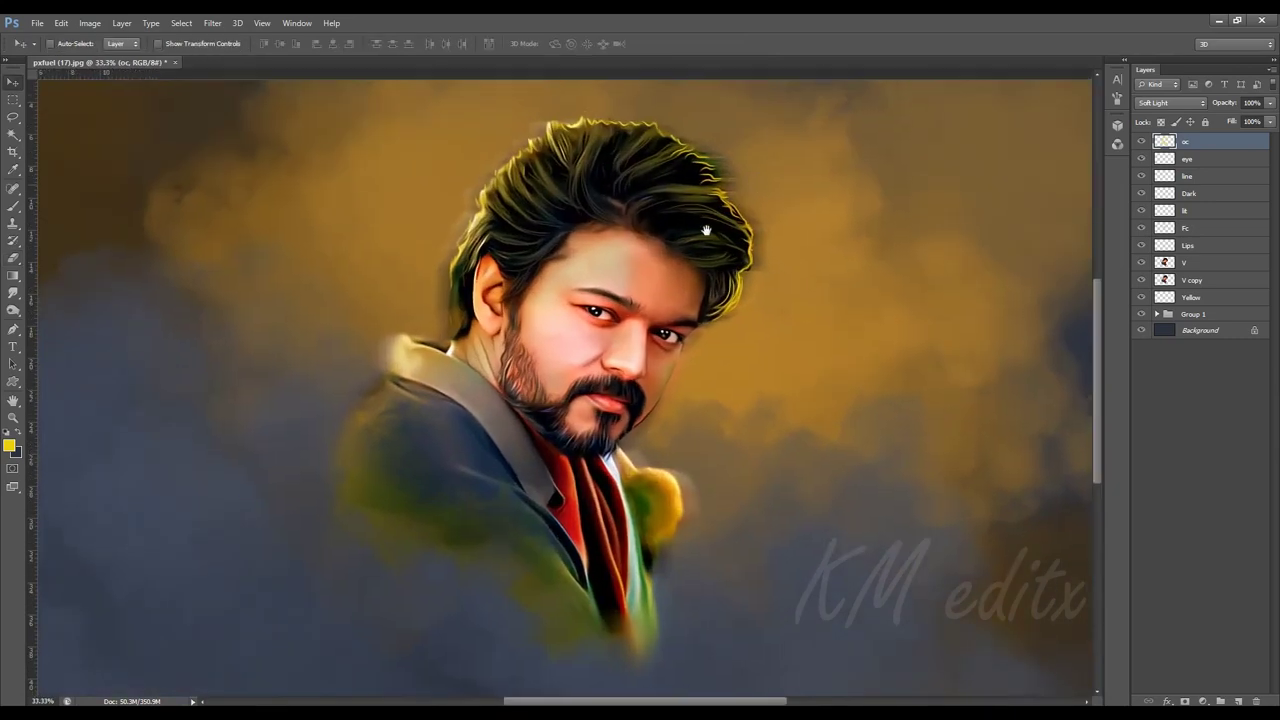
pyautogui.hotkey('ctrl', '+')
# Smudge the right hair edge on layer V into painterly strands.
pyautogui.keyDown('ctrl'); pyautogui.click(708, 295); pyautogui.keyUp('ctrl')
pyautogui.press('r')
pyautogui.hotkey('ctrl', '+')
pyautogui.scroll(3, 418, 403)
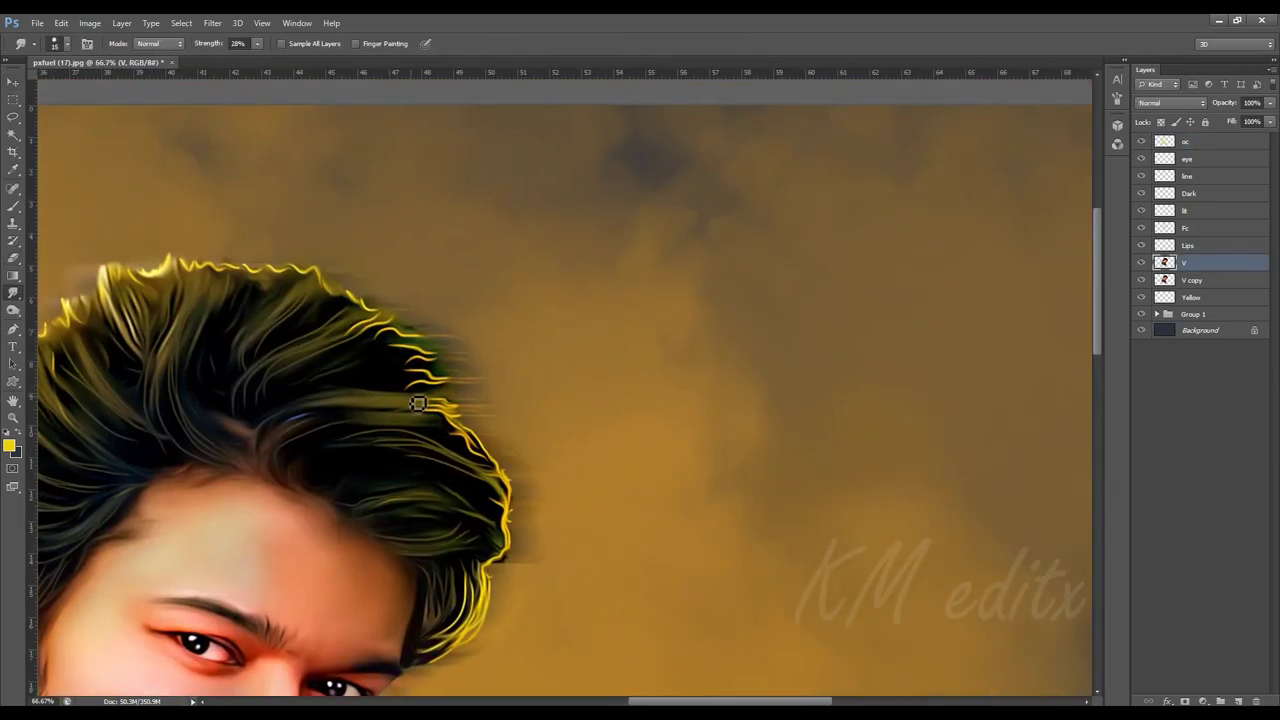
pyautogui.moveTo(418, 403); pyautogui.dragTo(508, 134)
pyautogui.moveTo(654, 423); pyautogui.dragTo(590, 462)
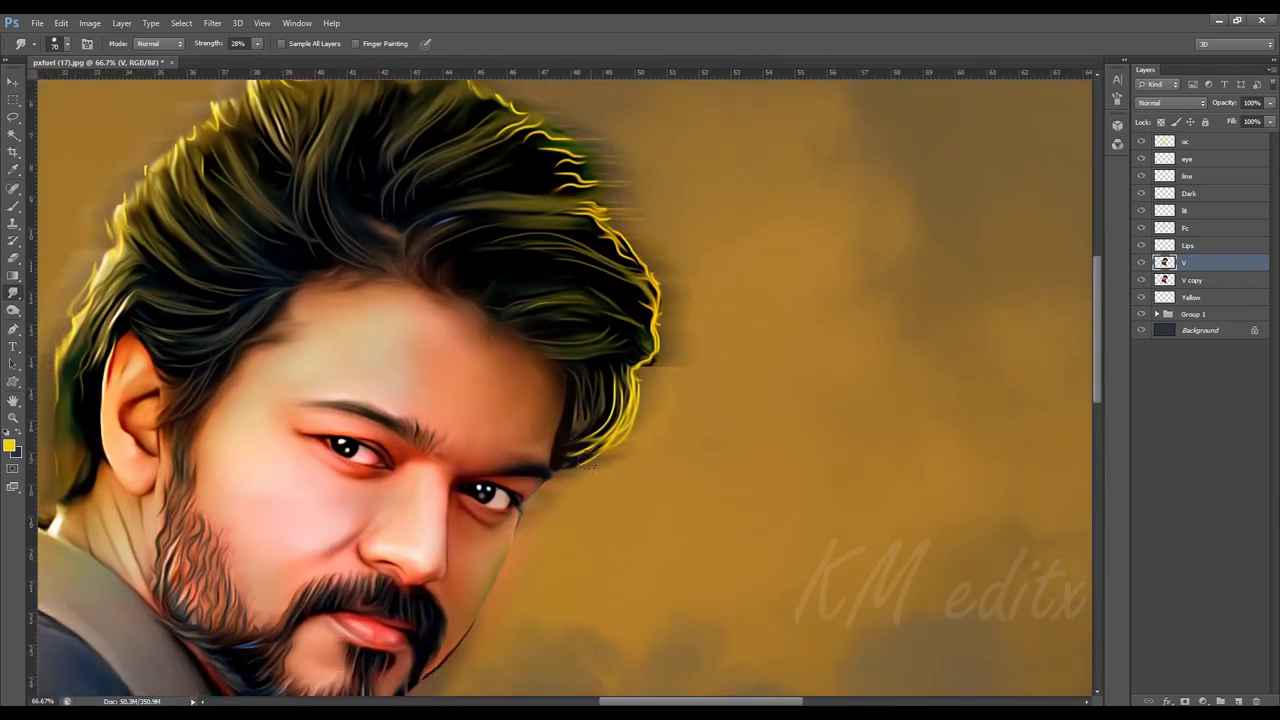
pyautogui.hotkey('ctrl', '0')
pyautogui.press('v')
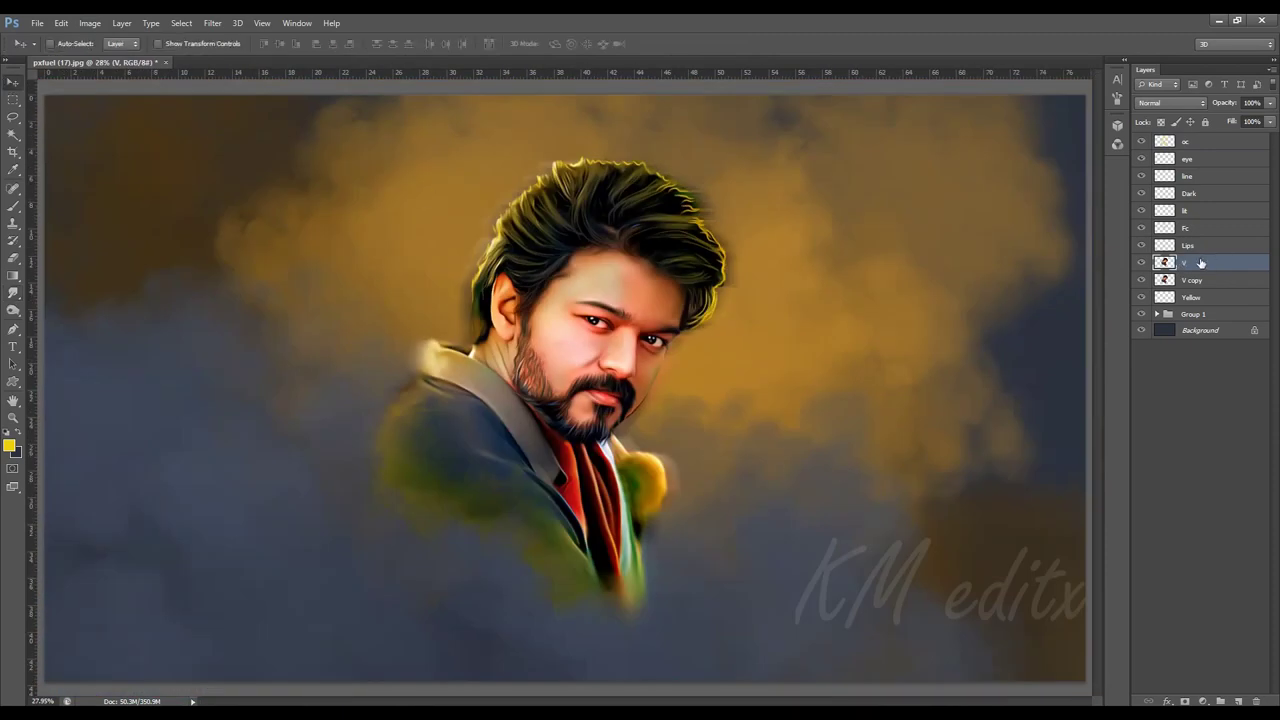
# Toggle the Dark layer's visibility to compare, leaving it shown.
pyautogui.click(1141, 193)
pyautogui.click(1141, 193)
pyautogui.click(1141, 193)
pyautogui.click(1141, 193)
pyautogui.click(1141, 193)
pyautogui.click(1140, 194)
pyautogui.hotkey('ctrl', '+')
pyautogui.hotkey('ctrl', '+')
# Set the Eraser to about 62% opacity on the Dark layer.
pyautogui.press('e')
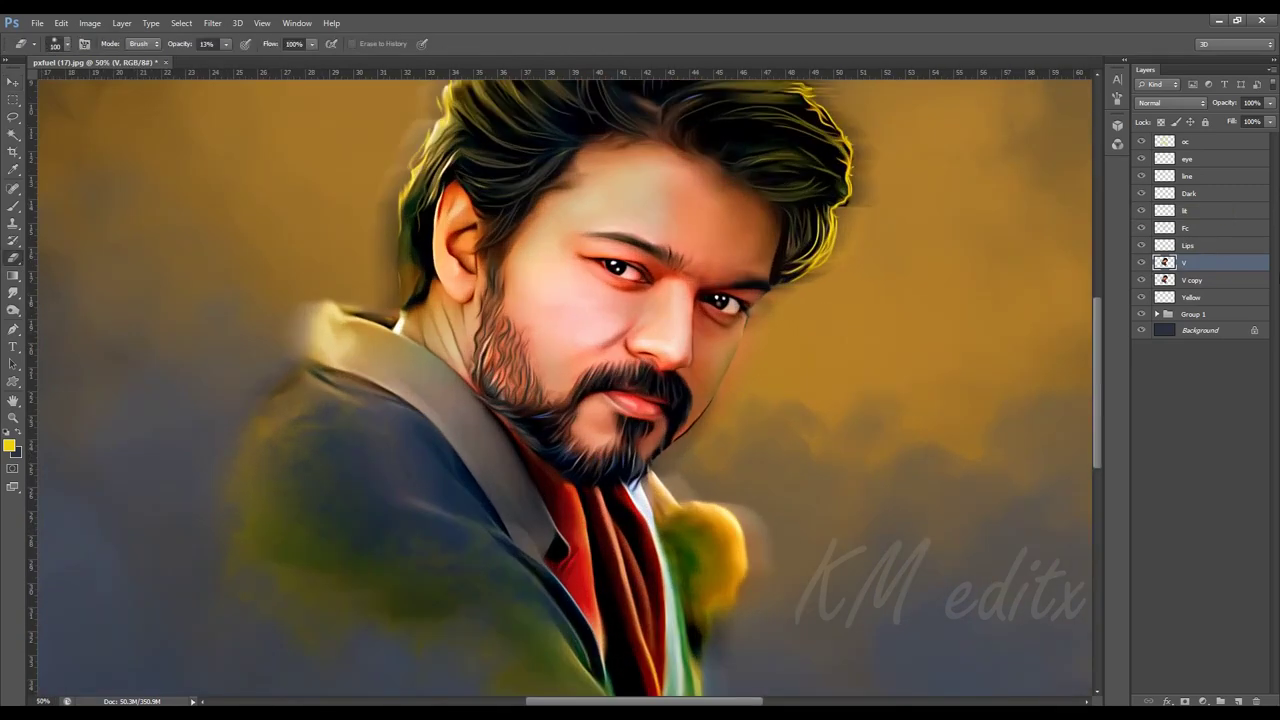
pyautogui.click(1200, 193)
pyautogui.moveTo(226, 44); pyautogui.dragTo(259, 60)
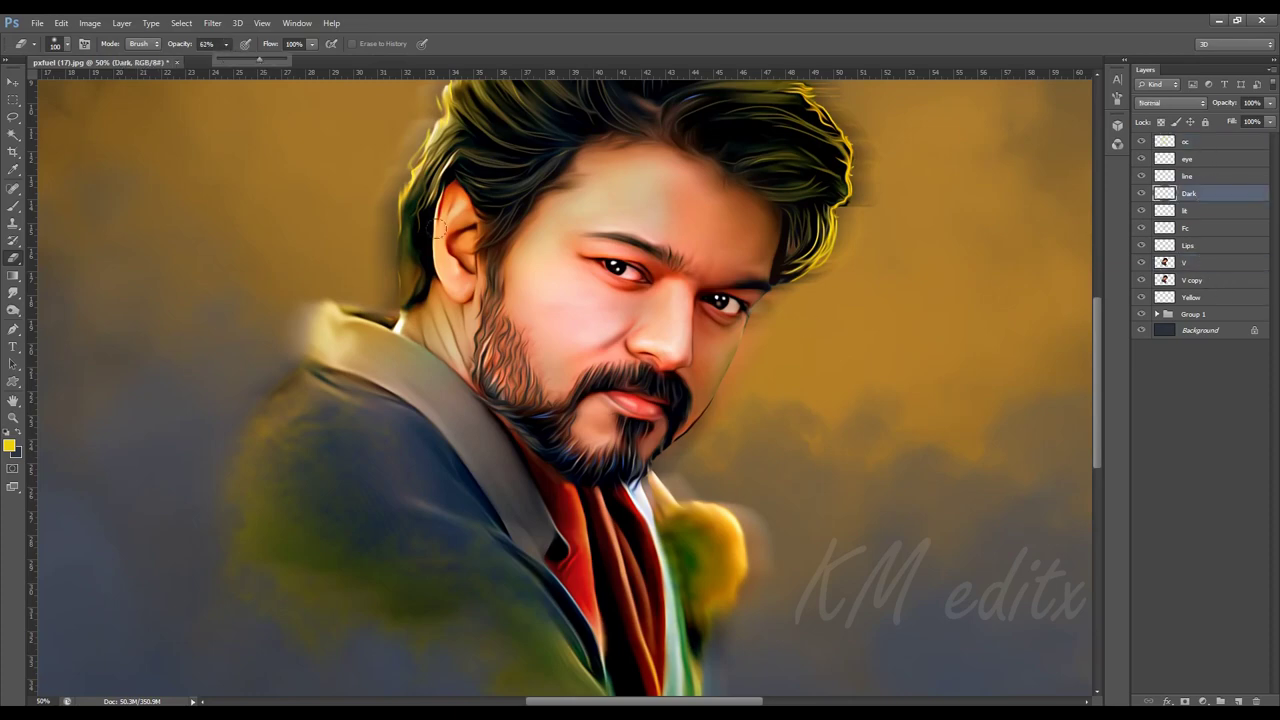
pyautogui.press('p')
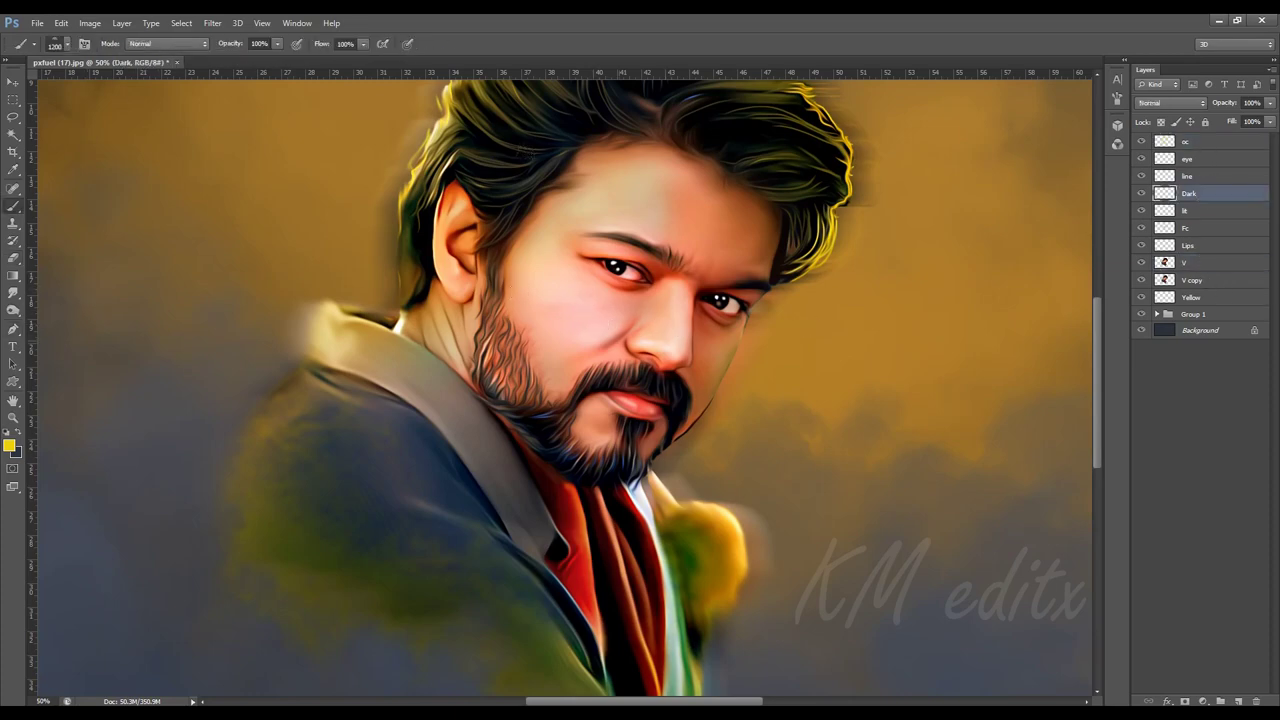
pyautogui.press('e')
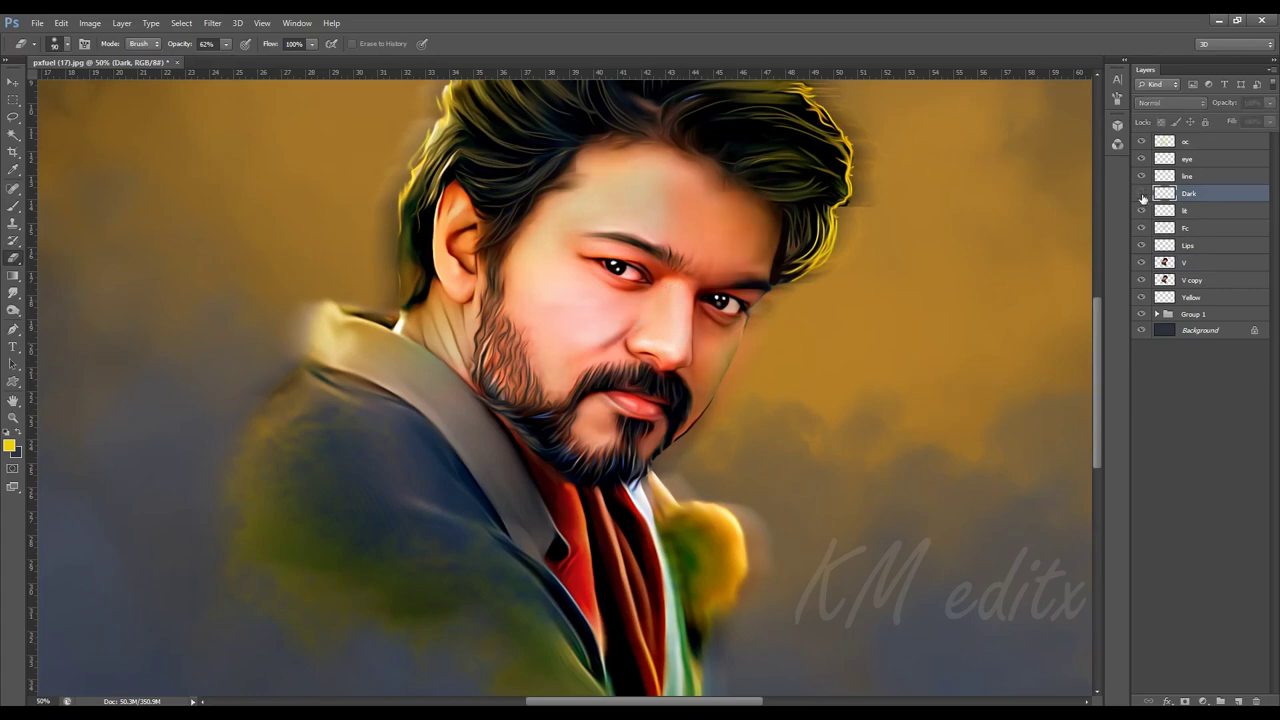
pyautogui.hotkey('ctrl', '0')
# Load the figure's outline as a selection and set a 200 px brush on oc.
pyautogui.keyDown('ctrl'); pyautogui.click(1164, 262); pyautogui.keyUp('ctrl')
pyautogui.click(1186, 141)
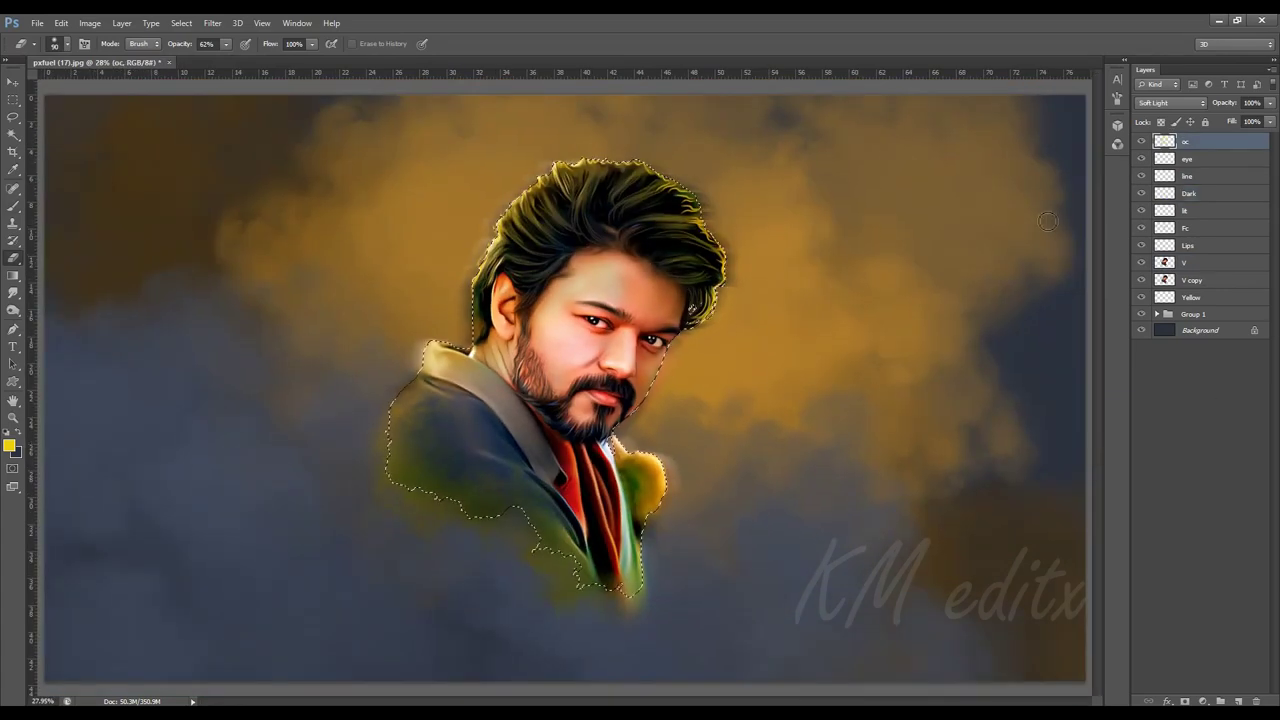
pyautogui.press('b')
pyautogui.rightClick(818, 258)
pyautogui.write('200')
pyautogui.press('Return')
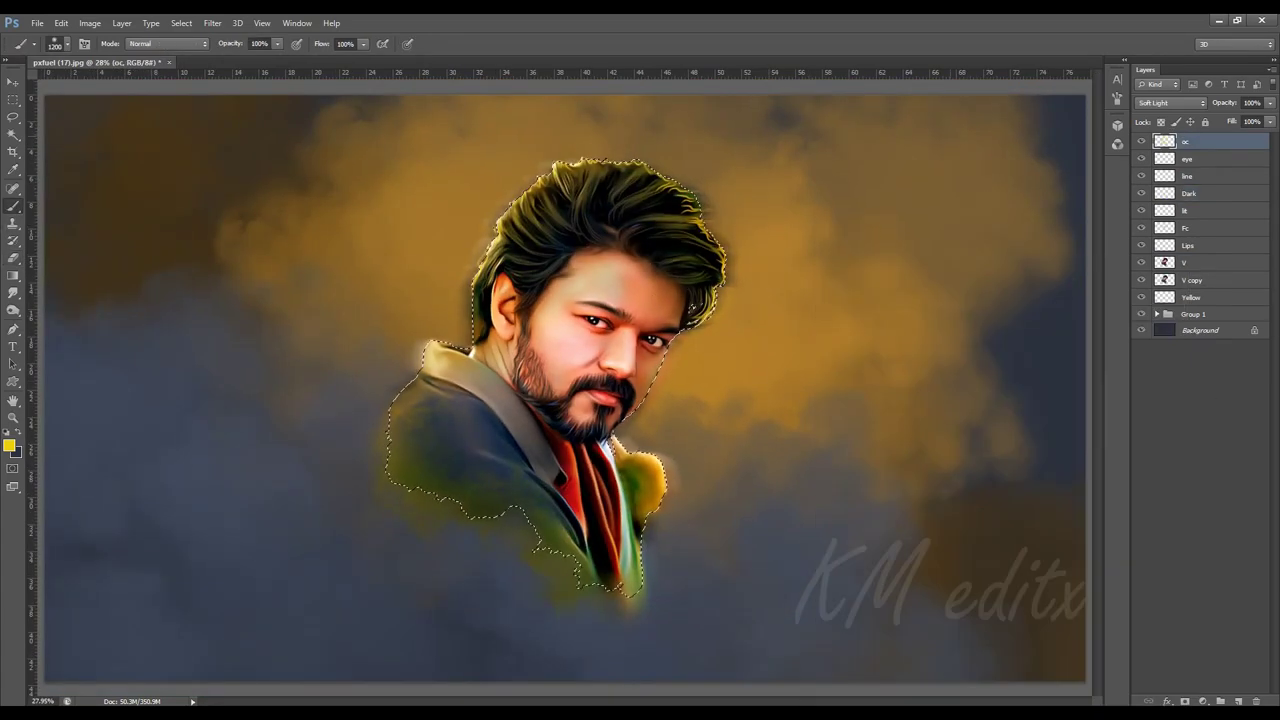
# Paint faint tint at 17% opacity inside the outline, then deselect.
pyautogui.hotkey('ctrl', '+')
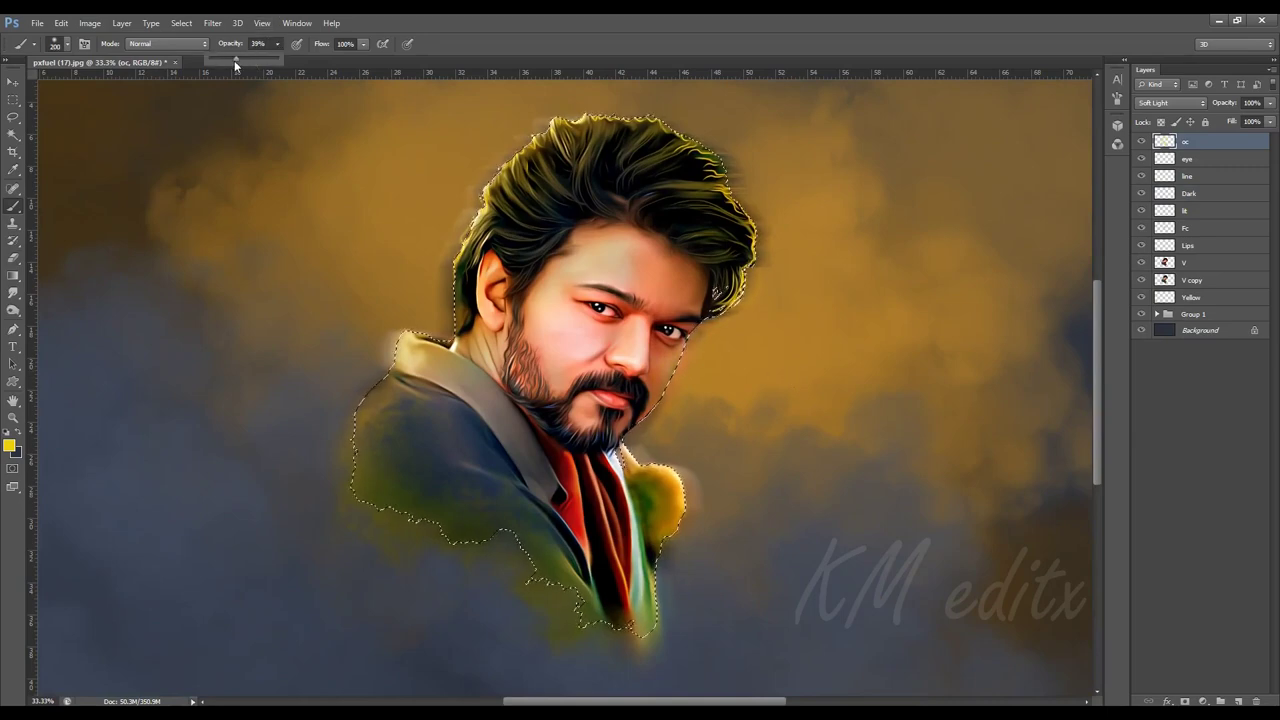
pyautogui.press('1')
pyautogui.press('7')
pyautogui.hotkey('ctrl', '+')
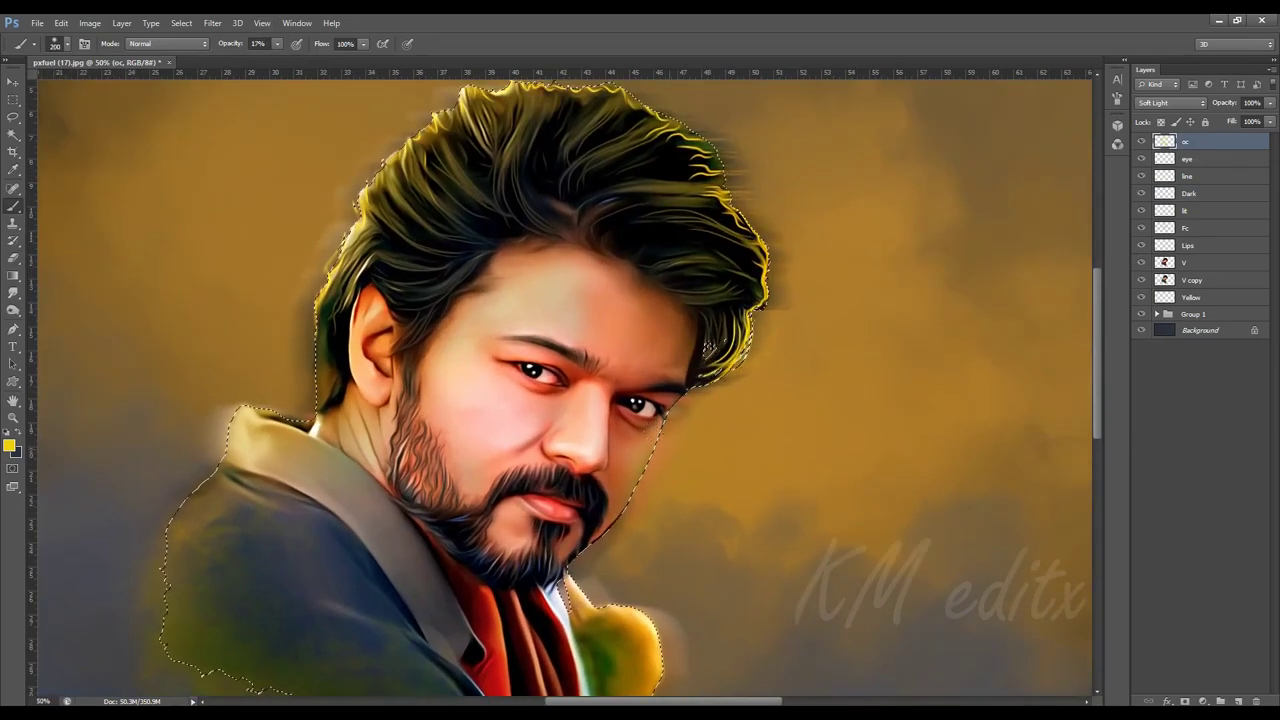
pyautogui.hotkey('ctrl', '-')
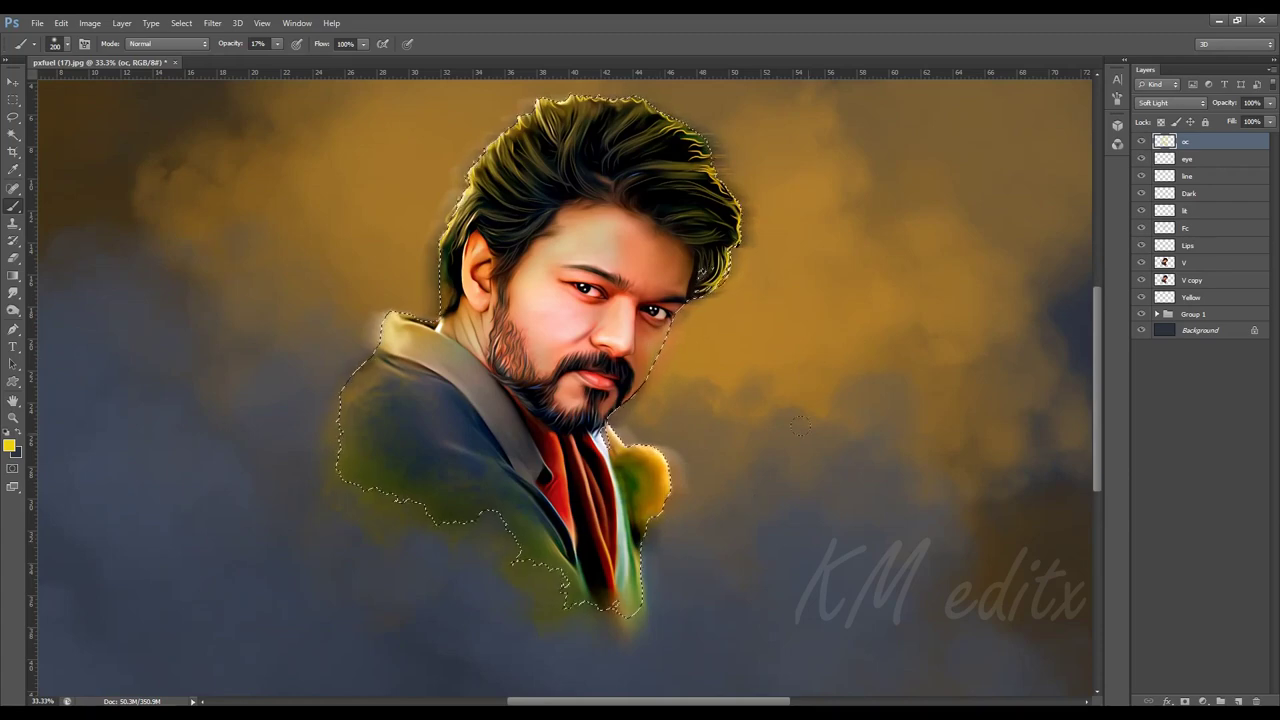
pyautogui.scroll(2, 791, 523)
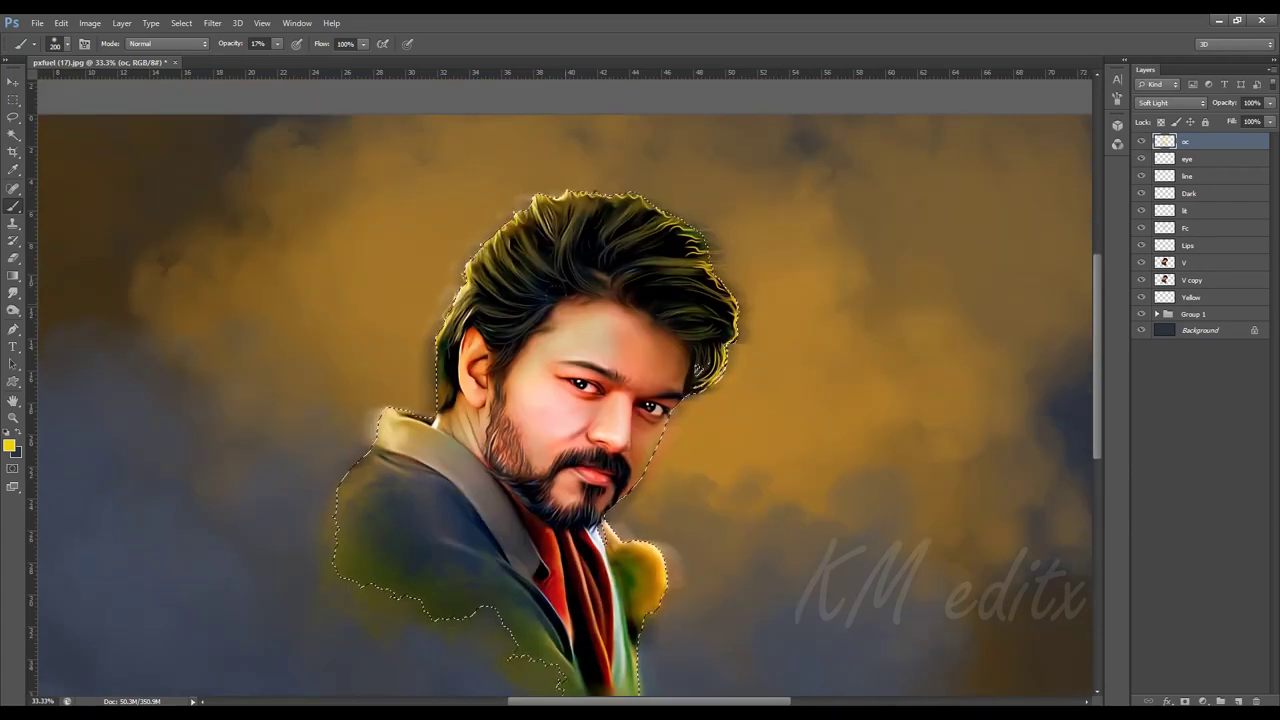
pyautogui.press('v')
pyautogui.hotkey('ctrl', 'd')
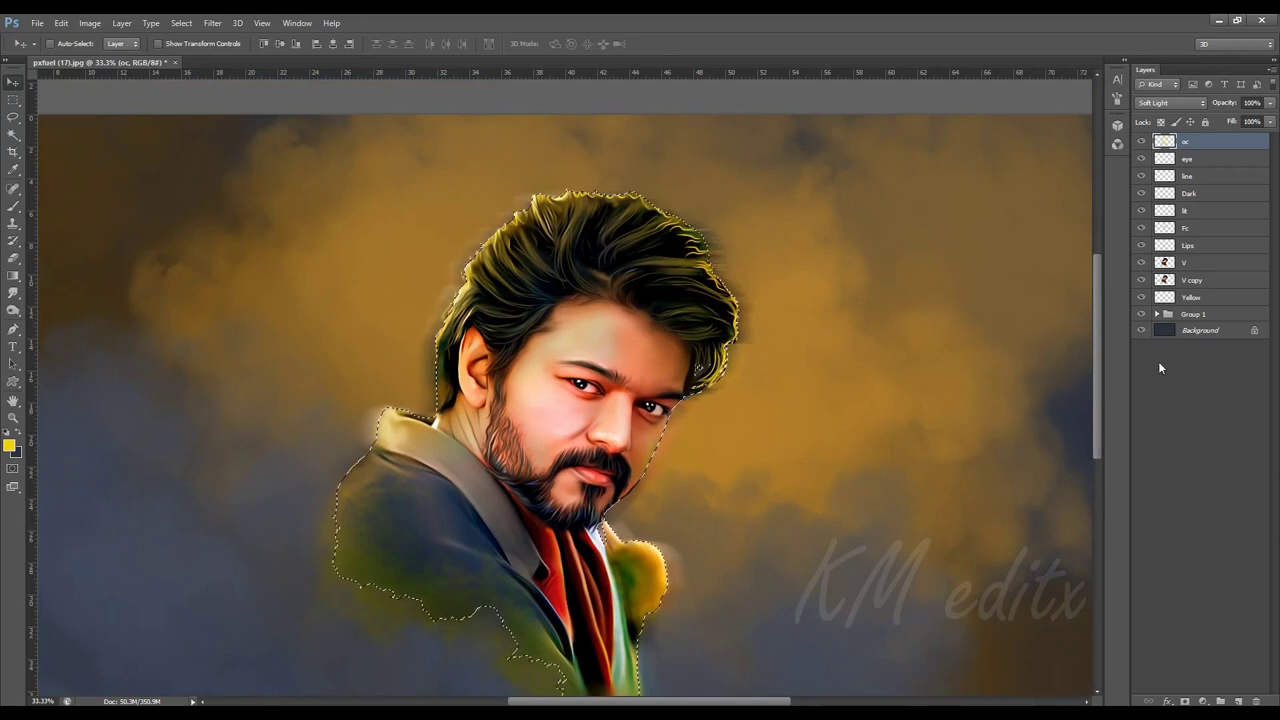
pyautogui.hotkey('ctrl', '0')
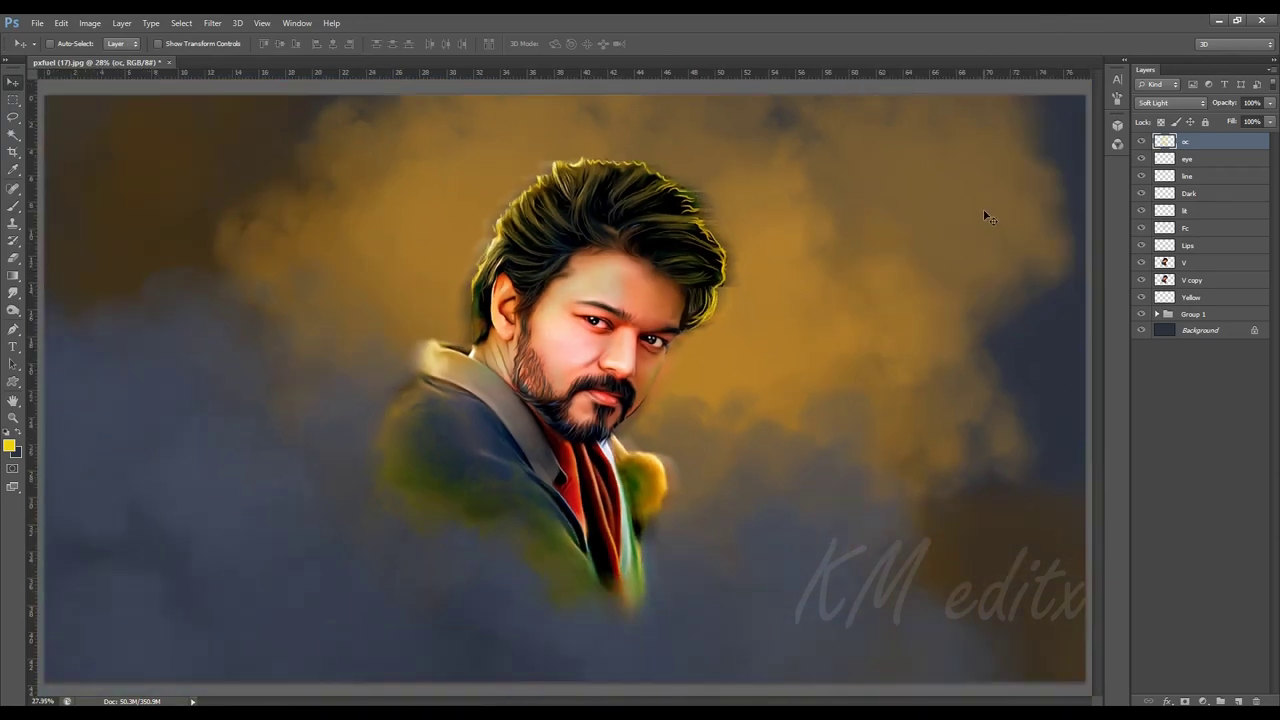
pyautogui.hotkey('ctrl', '+')
# Shift layer V's hue by +11 with Hue/Saturation.
pyautogui.keyDown('ctrl'); pyautogui.click(425, 158); pyautogui.keyUp('ctrl')
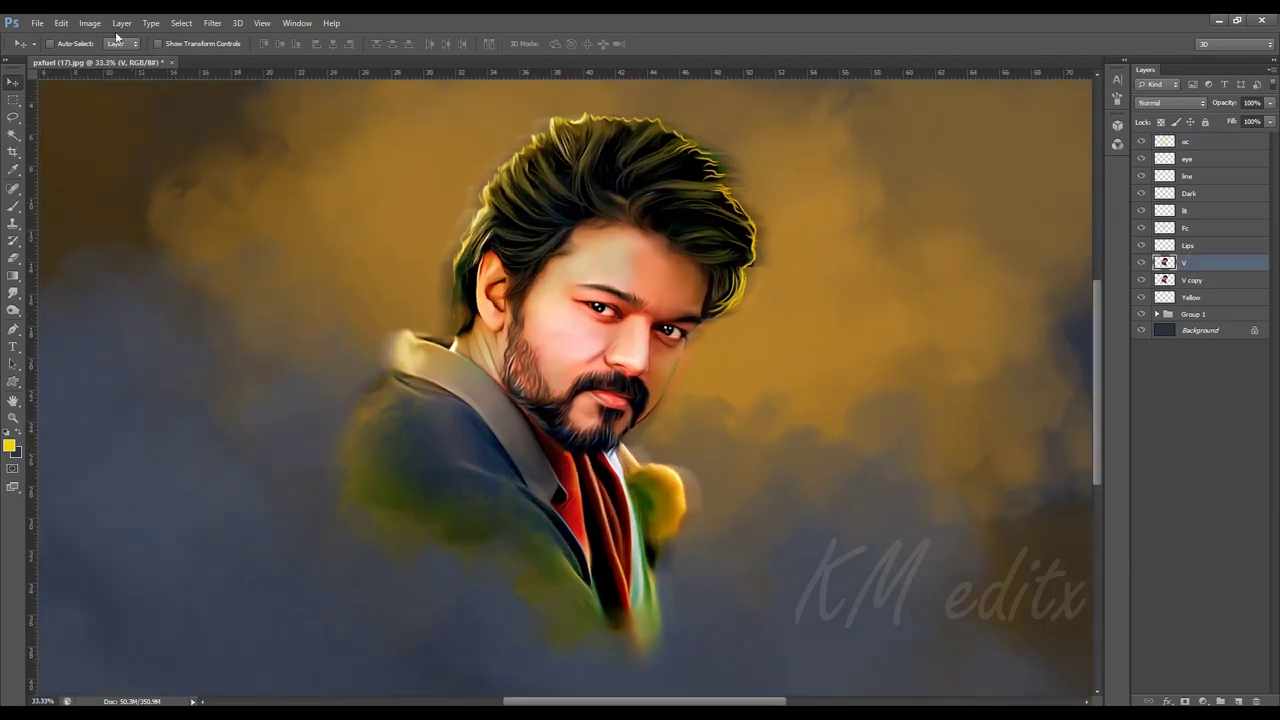
pyautogui.click(89, 22)
pyautogui.click(262, 148)
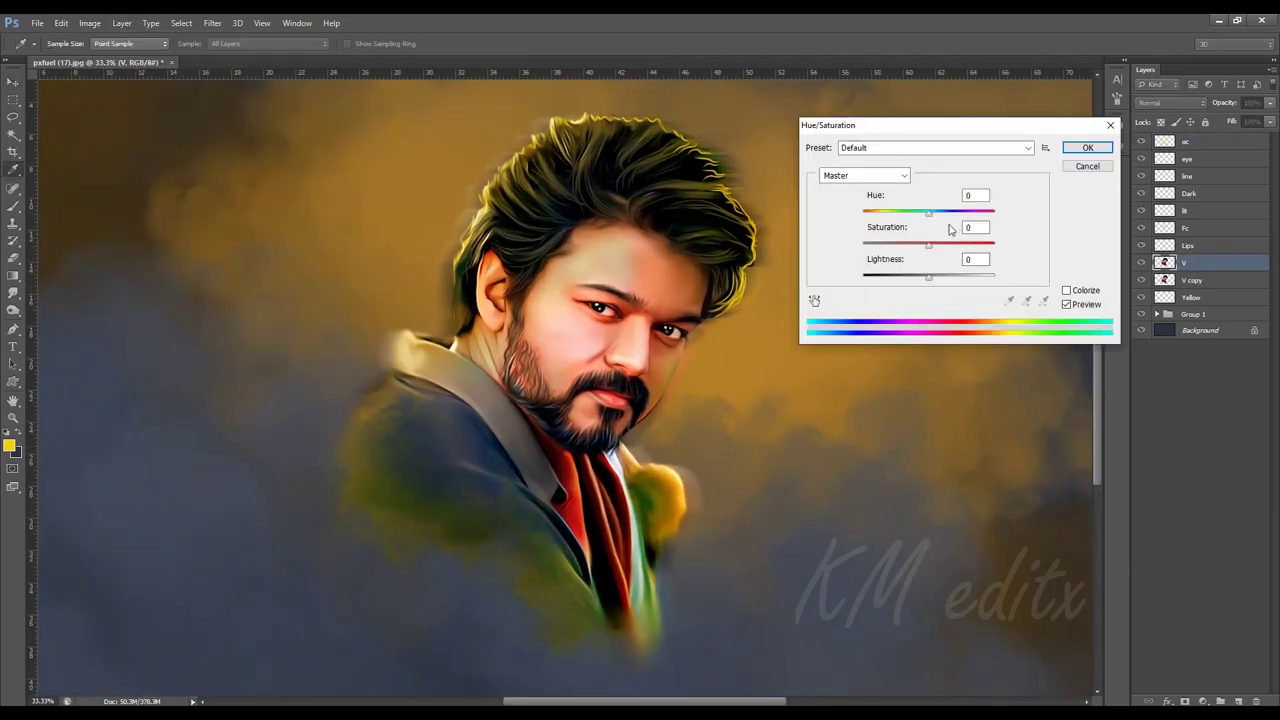
pyautogui.moveTo(928, 213); pyautogui.dragTo(928, 214)
pyautogui.click(1098, 149)
pyautogui.moveTo(811, 451)
pyautogui.mouseDown()
pyautogui.moveTo(868, 388)
pyautogui.moveTo(967, 376)
pyautogui.mouseUp()
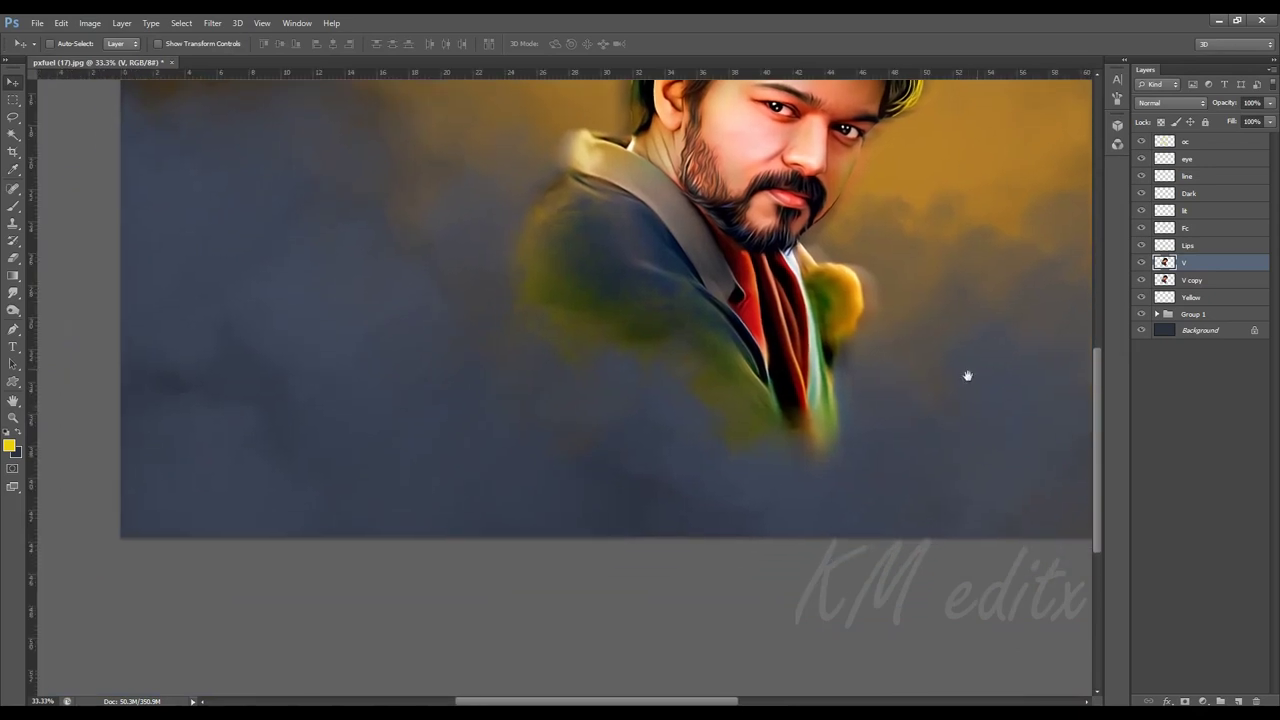
# Set an 800 px Eraser on oc, fit the image and hide the panels.
pyautogui.click(1202, 147)
pyautogui.press('e')
pyautogui.press(']')
pyautogui.press(']')
pyautogui.press(']')
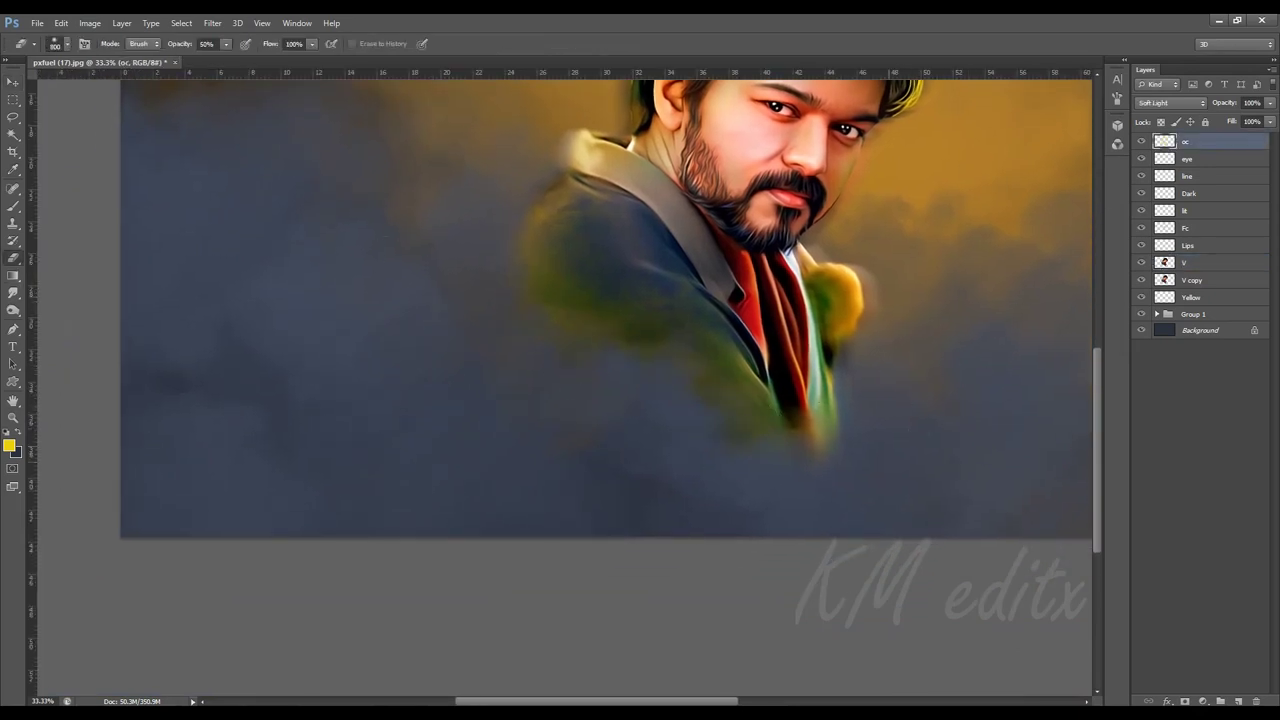
pyautogui.hotkey('ctrl', '0')
pyautogui.press('v')
pyautogui.press('Tab')
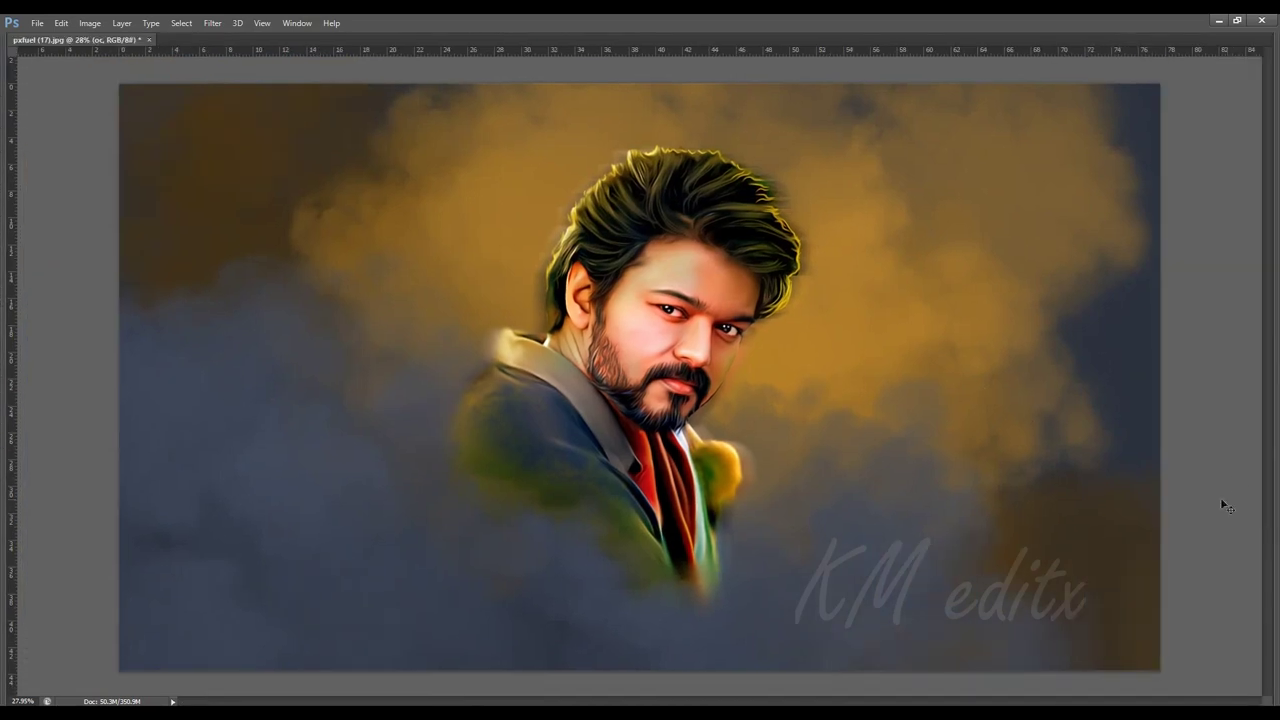